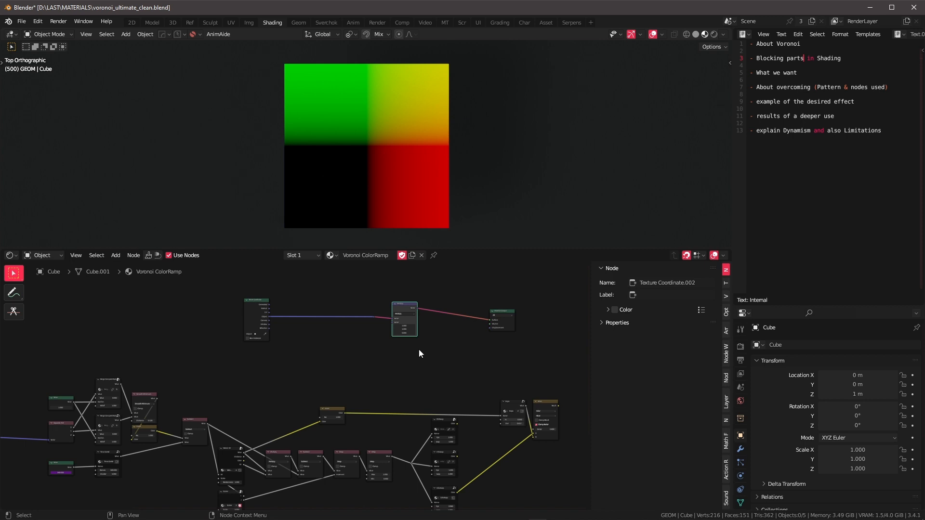
# Step: Move the Multiply node closer to the Material Output node
pyautogui.press('g')
pyautogui.click(442, 349)
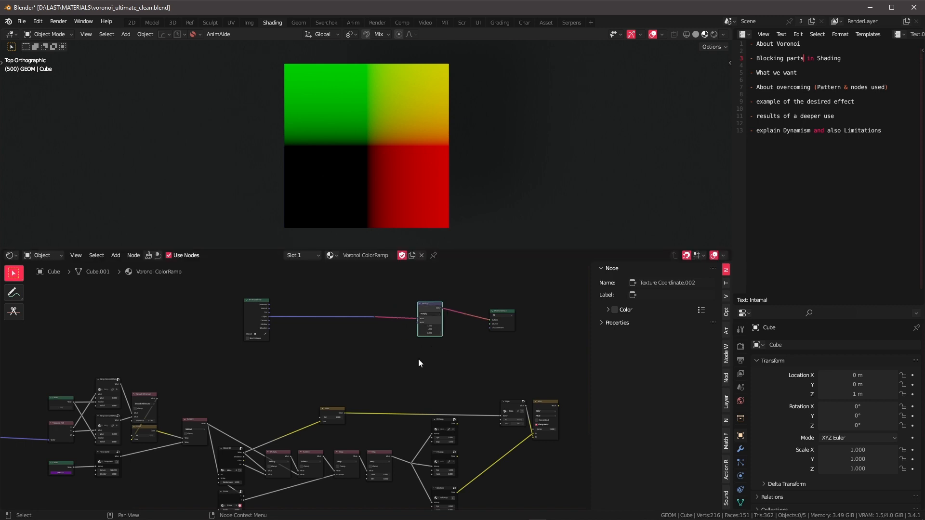
# Step: Add a Voronoi Texture node above the Object link and preview its Distance output on the cube
pyautogui.moveTo(409, 358); pyautogui.dragTo(359, 383, button='middle')
pyautogui.scroll(2, 359, 382)
pyautogui.scroll(1, 362, 318)
pyautogui.moveTo(362, 318); pyautogui.dragTo(356, 351, button='middle')
pyautogui.press('Tab')
pyautogui.write('v')
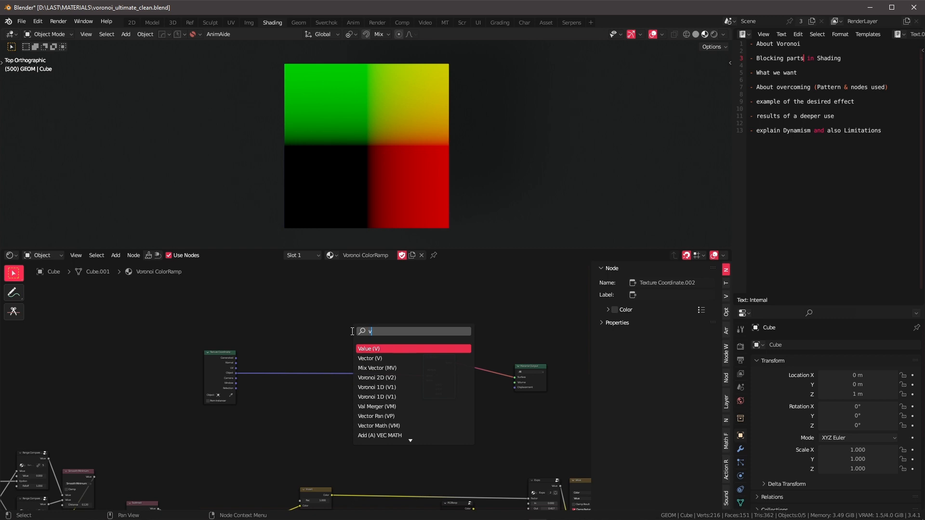
pyautogui.write('oro')
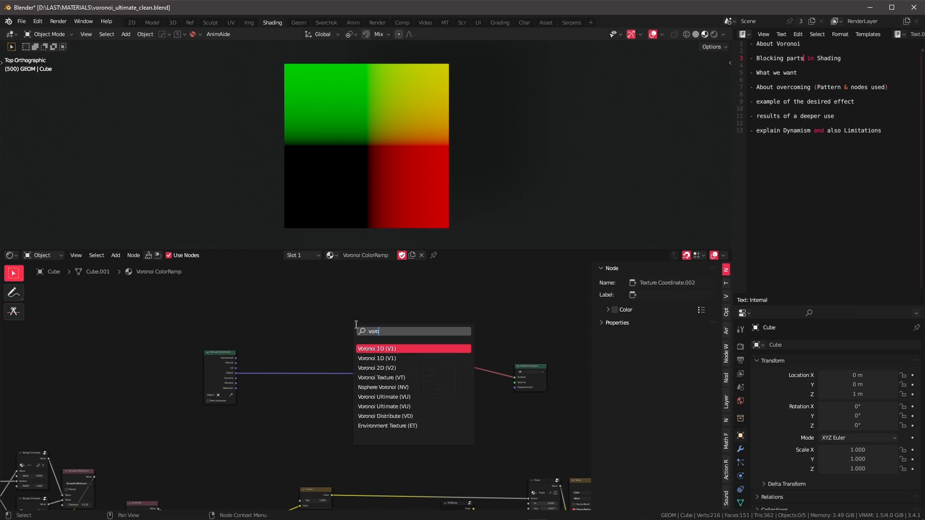
pyautogui.press('Down')
pyautogui.press('Down')
pyautogui.press('Down')
pyautogui.press('Return')
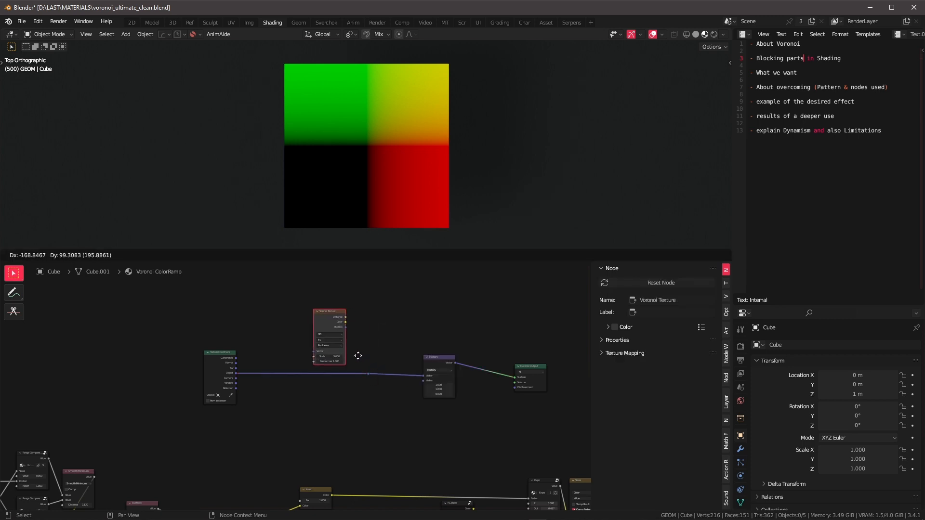
pyautogui.click(342, 324)
pyautogui.keyDown('ctrl'); pyautogui.keyDown('shift'); pyautogui.click(343, 317); pyautogui.keyUp('shift'); pyautogui.keyUp('ctrl')
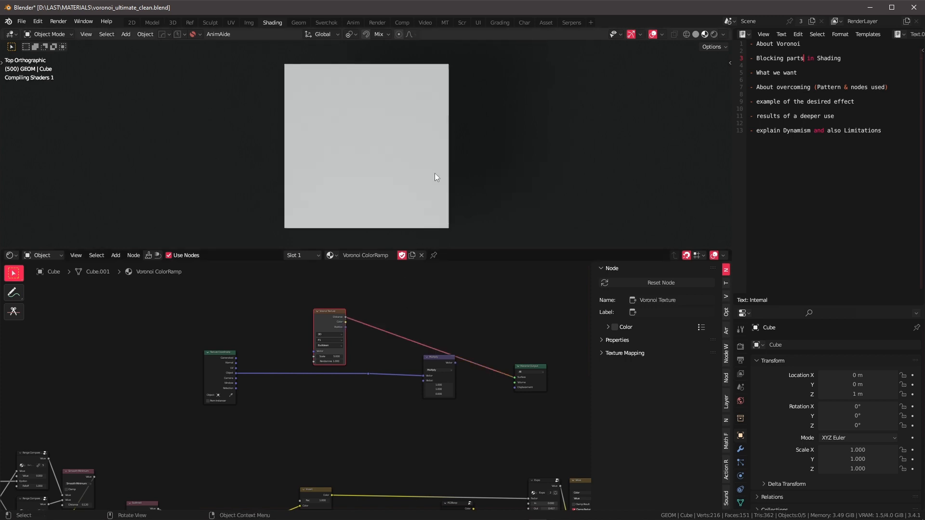
pyautogui.scroll(2, 420, 165)
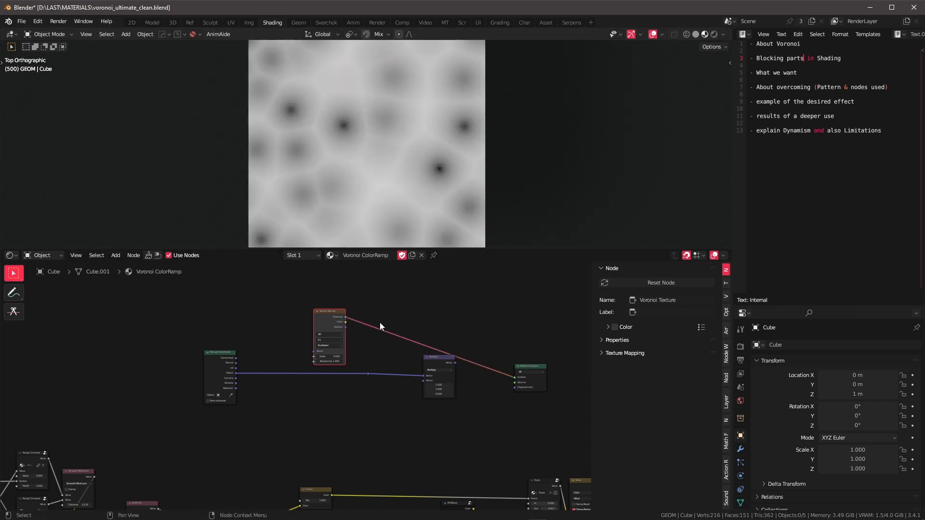
# Step: Insert a Burn Dodger group node on the link between the Voronoi Texture and the Material Output
pyautogui.moveTo(379, 322); pyautogui.dragTo(327, 296, button='middle')
pyautogui.hotkey('shift', 'a')
pyautogui.write('burn')
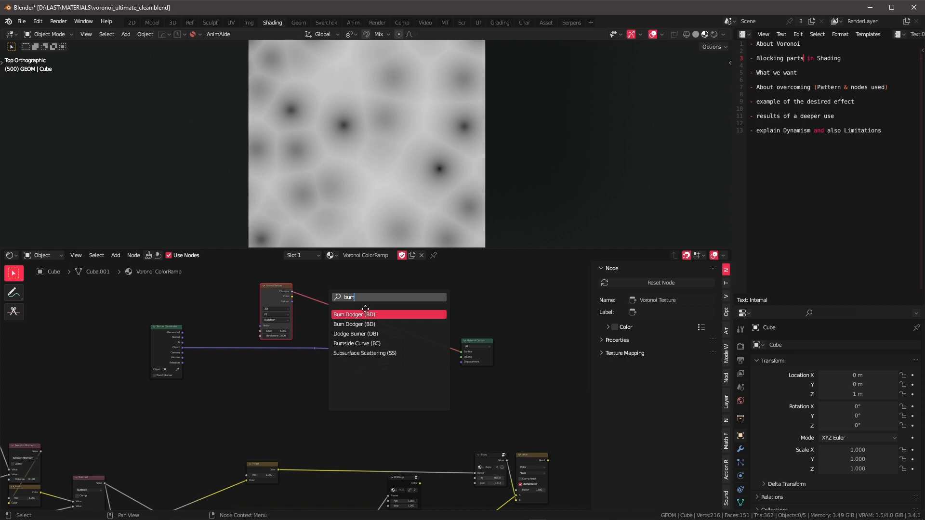
pyautogui.press('Return')
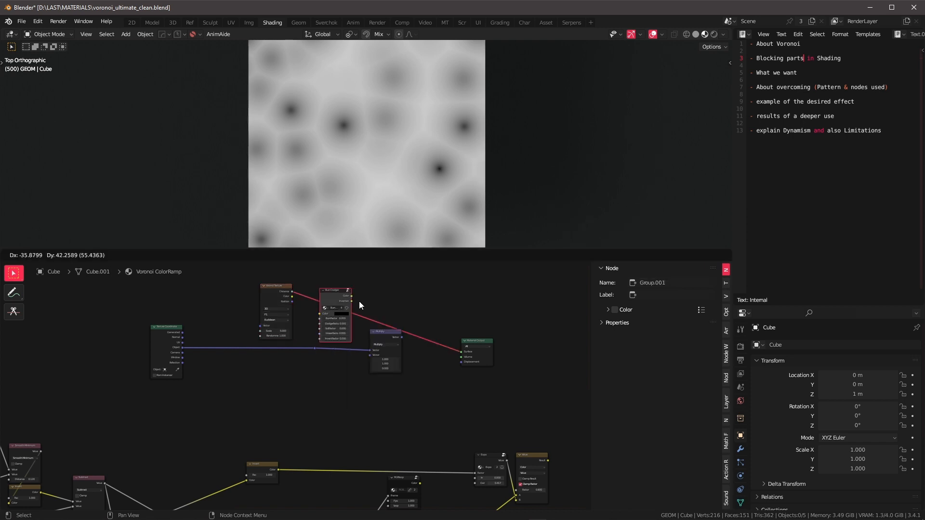
pyautogui.click(383, 356)
# Step: Set the Burn Dodger's BurnFactor to 0.292 and its DodgeFactor to 1.000
pyautogui.scroll(3, 383, 355)
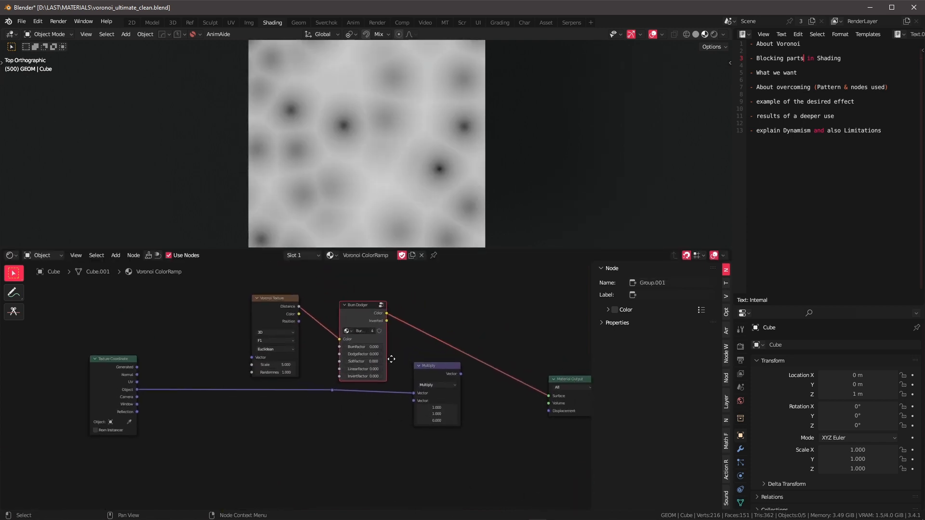
pyautogui.moveTo(366, 341)
pyautogui.mouseDown()
pyautogui.moveTo(390, 341)
pyautogui.moveTo(359, 348)
pyautogui.moveTo(409, 349)
pyautogui.mouseUp()
pyautogui.press('Home')
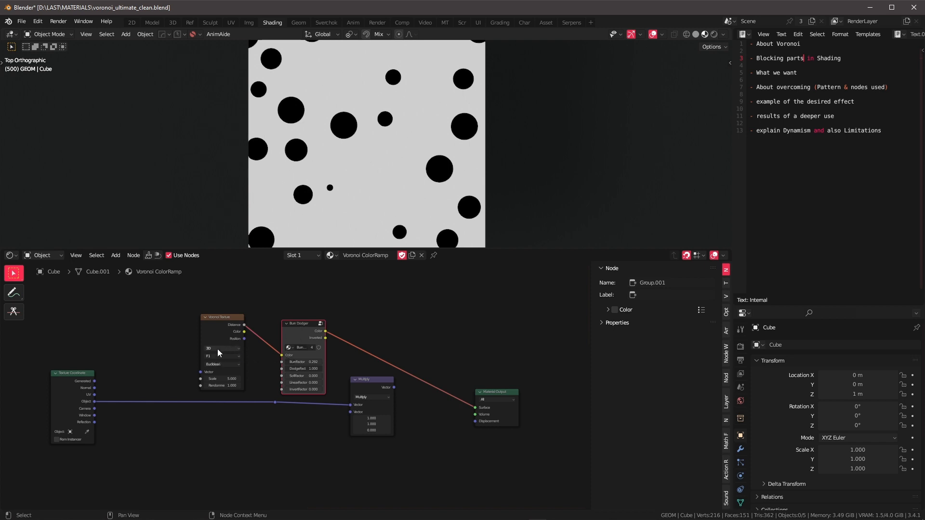
# Step: Set the Voronoi Texture's dimensions to 1D
pyautogui.scroll(3, 219, 349)
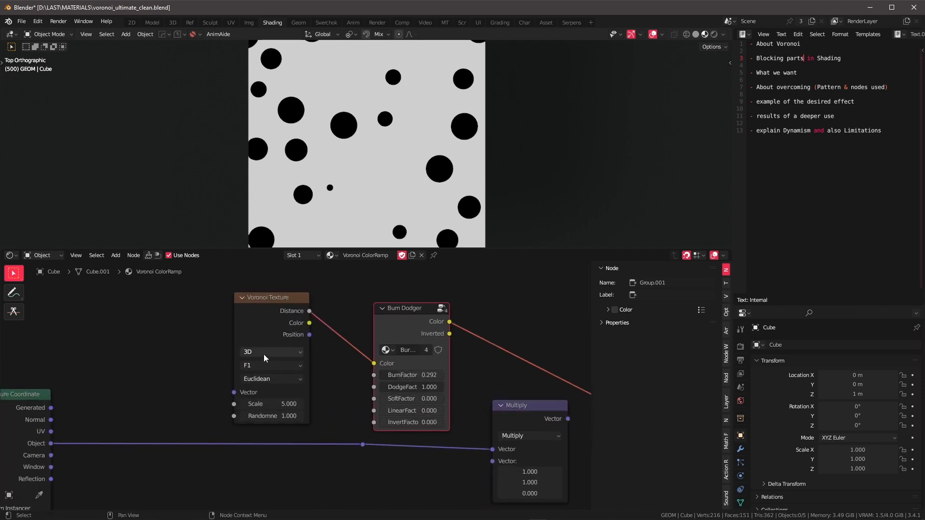
pyautogui.click(264, 355)
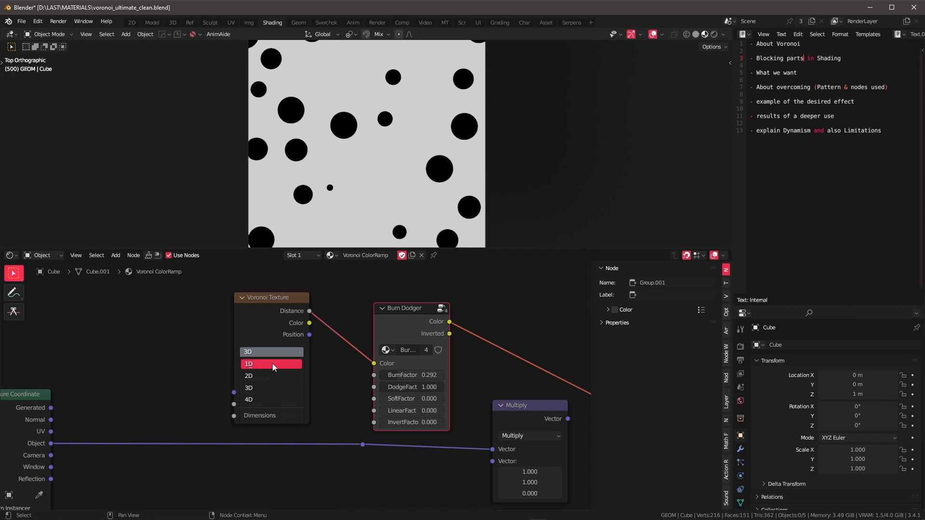
pyautogui.click(273, 364)
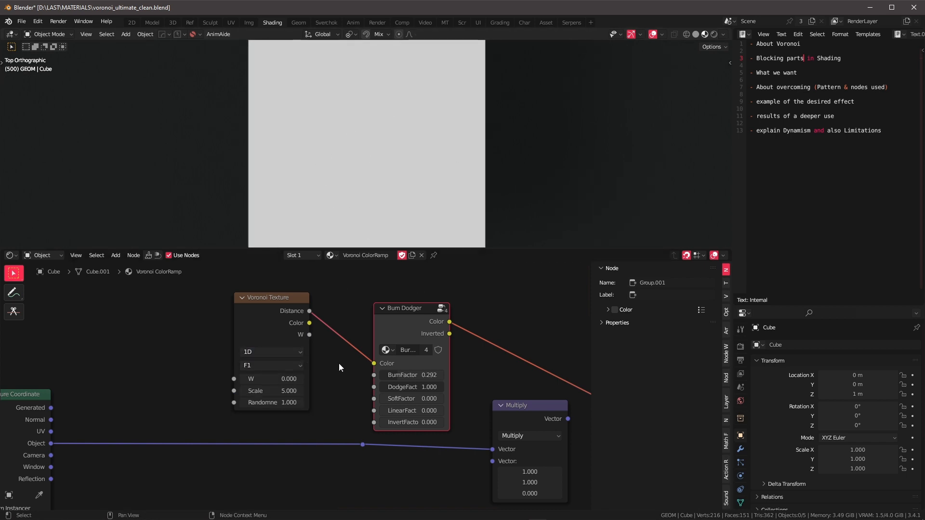
pyautogui.scroll(-2, 340, 352)
pyautogui.moveTo(341, 352); pyautogui.dragTo(379, 345, button='middle')
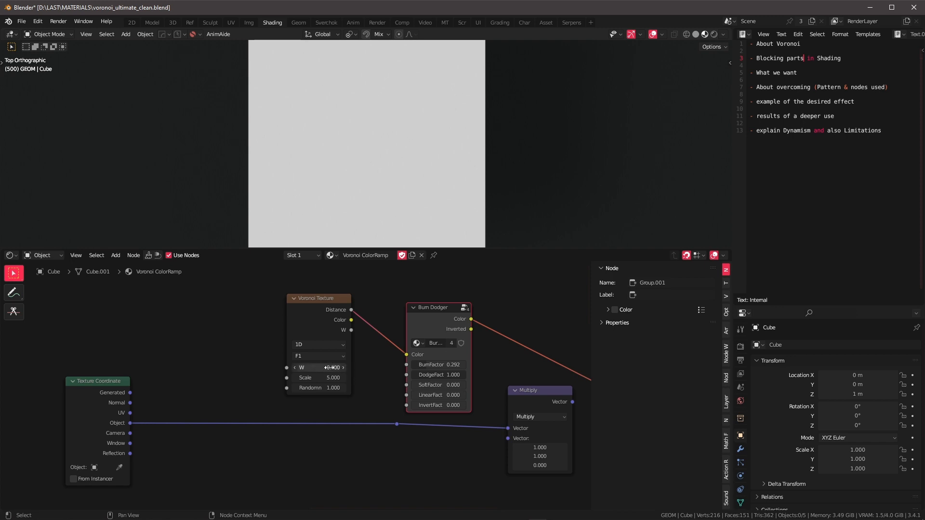
# Step: Switch the Voronoi Texture between 3D and 2D to compare the patterns, and return it to 1D
pyautogui.click(313, 343)
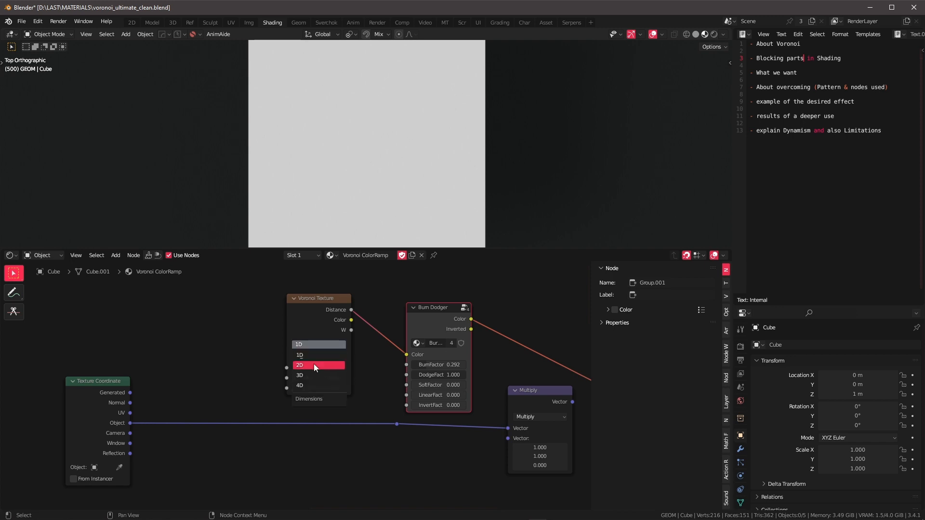
pyautogui.click(312, 375)
pyautogui.click(313, 342)
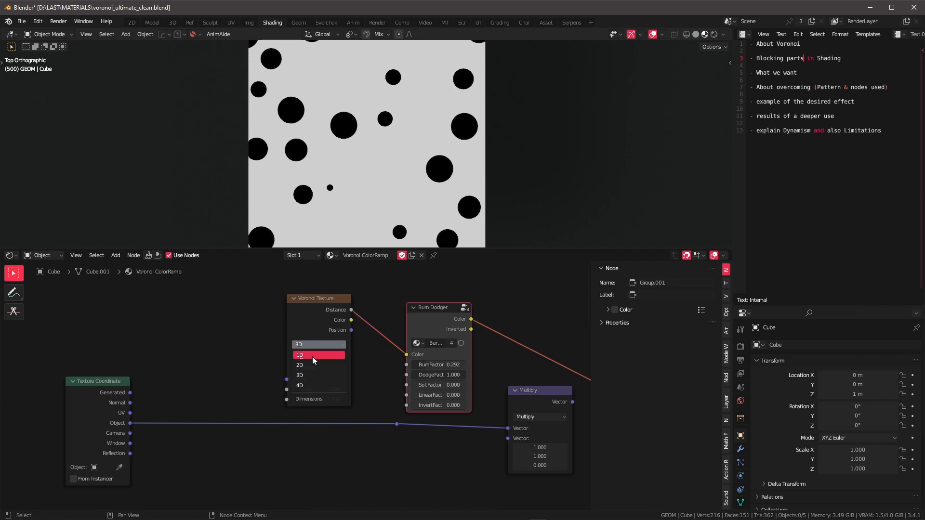
pyautogui.click(312, 367)
pyautogui.click(309, 345)
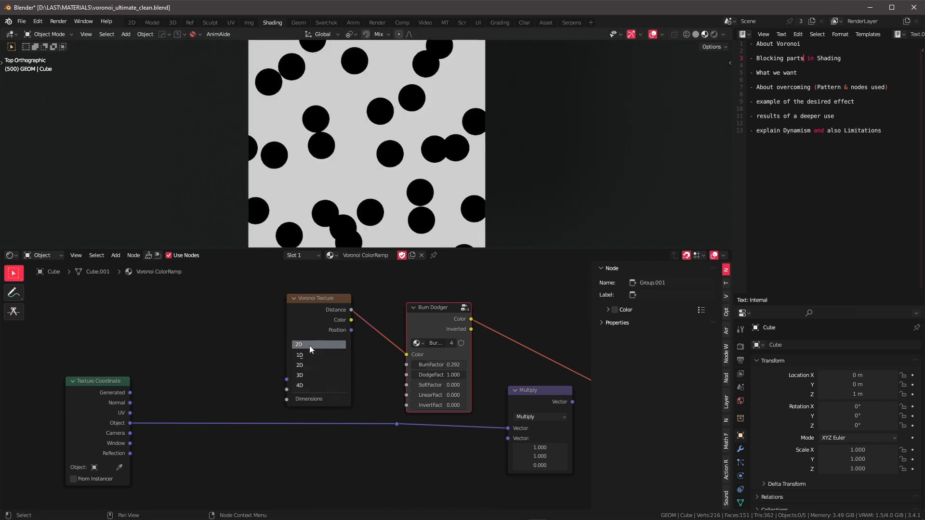
pyautogui.click(311, 374)
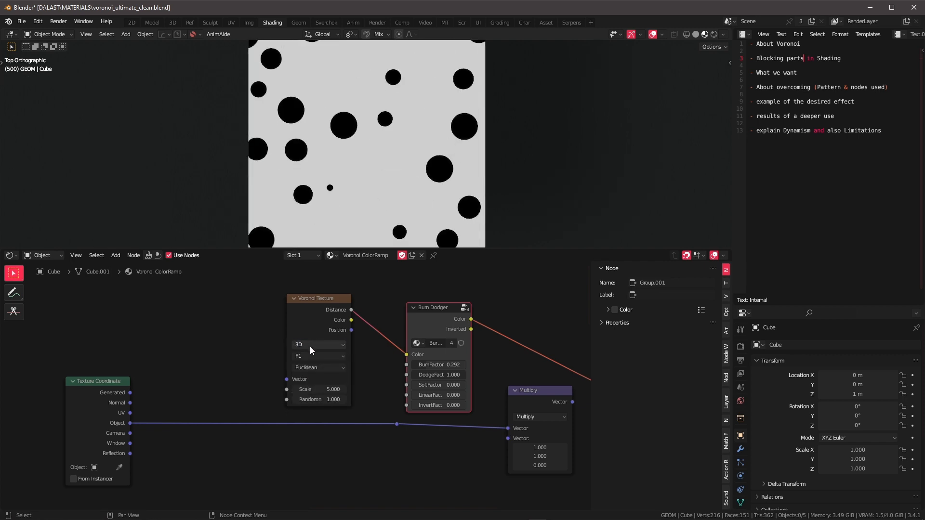
pyautogui.click(310, 346)
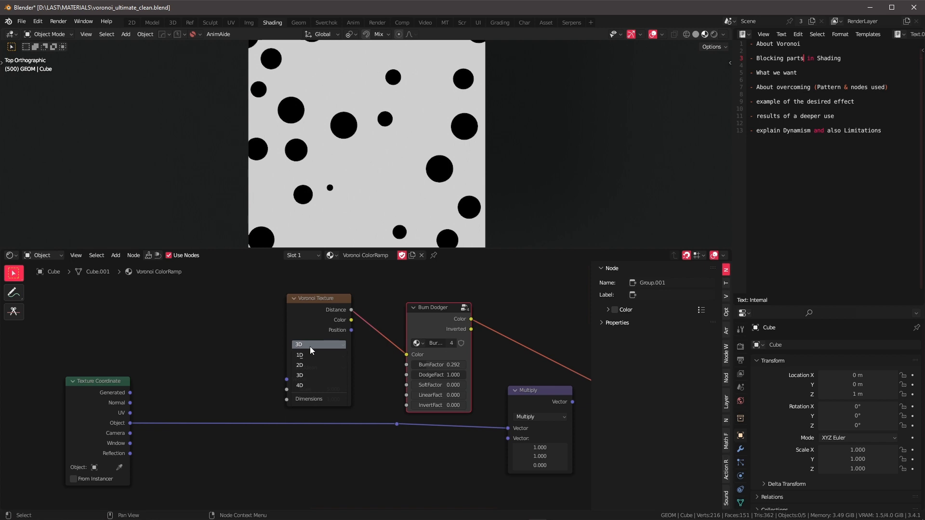
pyautogui.click(313, 355)
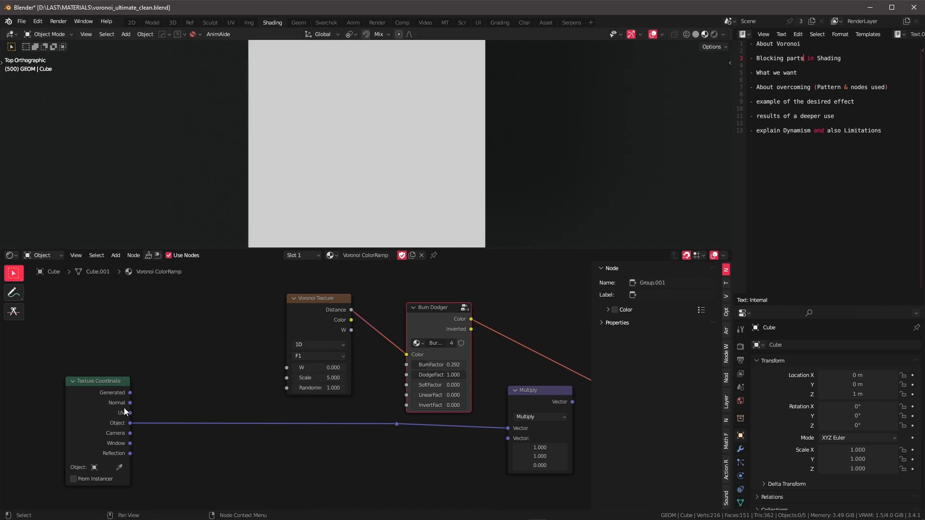
# Step: Add a Separate XYZ node fed by the Object coordinates and connect its X output to the Voronoi Texture's W input
pyautogui.moveTo(130, 424); pyautogui.dragTo(145, 408)
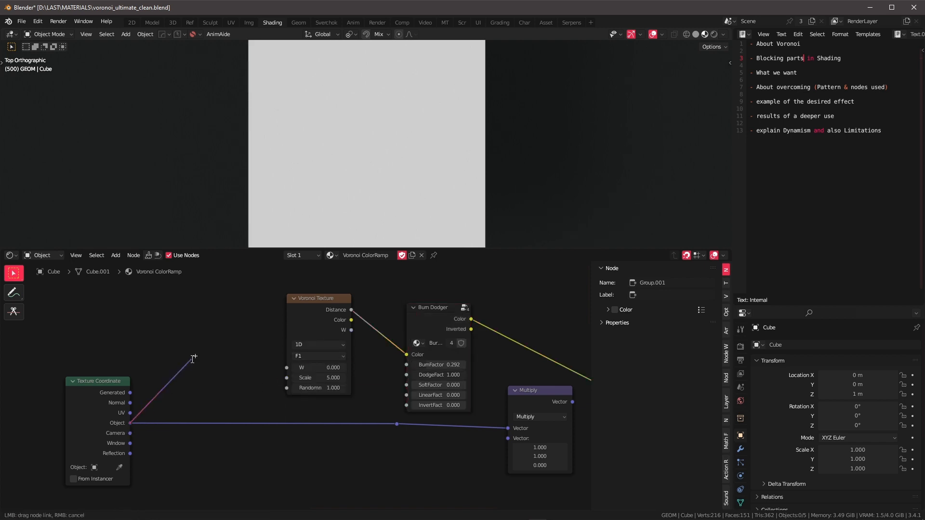
pyautogui.moveTo(193, 359); pyautogui.dragTo(193, 359)
pyautogui.write('sep')
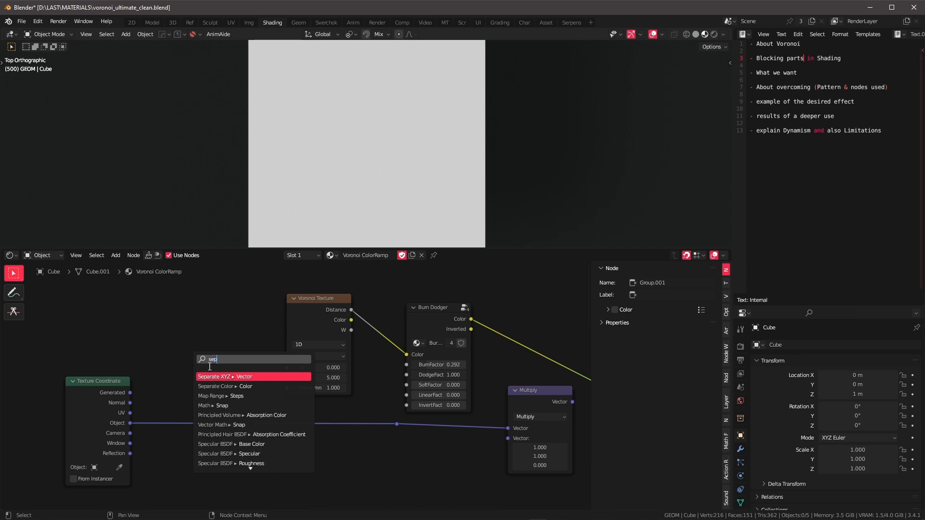
pyautogui.press('Return')
pyautogui.moveTo(241, 347); pyautogui.dragTo(286, 367)
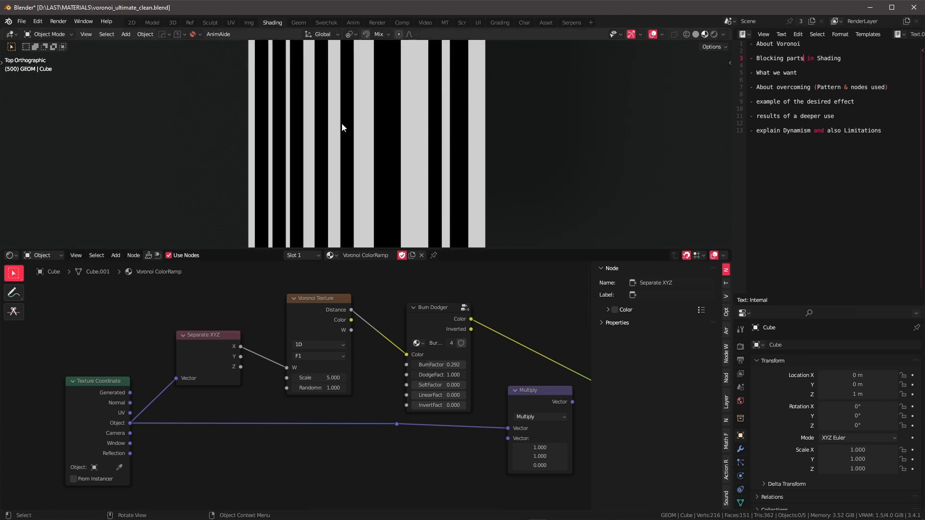
# Step: Reset the Burn Dodger's BurnFactor and DodgeFactor to 0.000
pyautogui.scroll(-1, 443, 343)
pyautogui.moveTo(444, 343); pyautogui.dragTo(290, 332, button='middle')
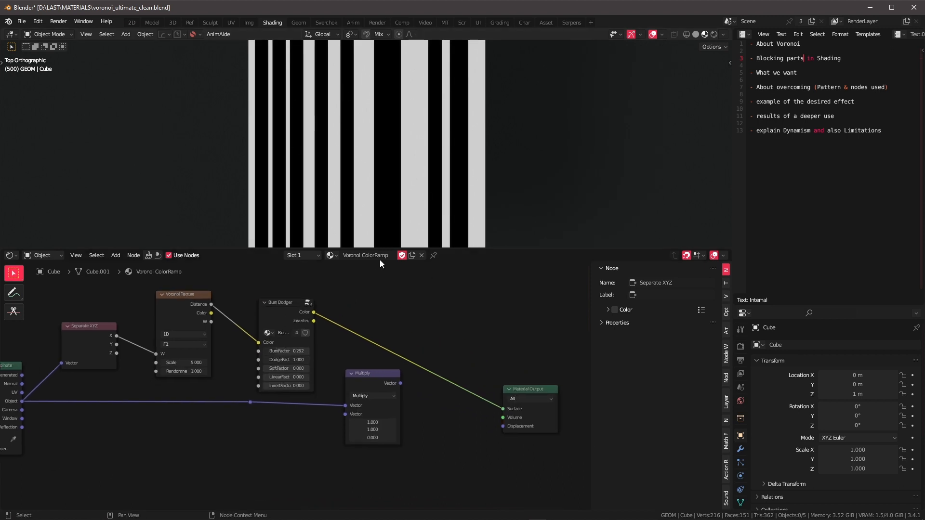
pyautogui.scroll(-2, 357, 166)
pyautogui.scroll(2, 366, 158)
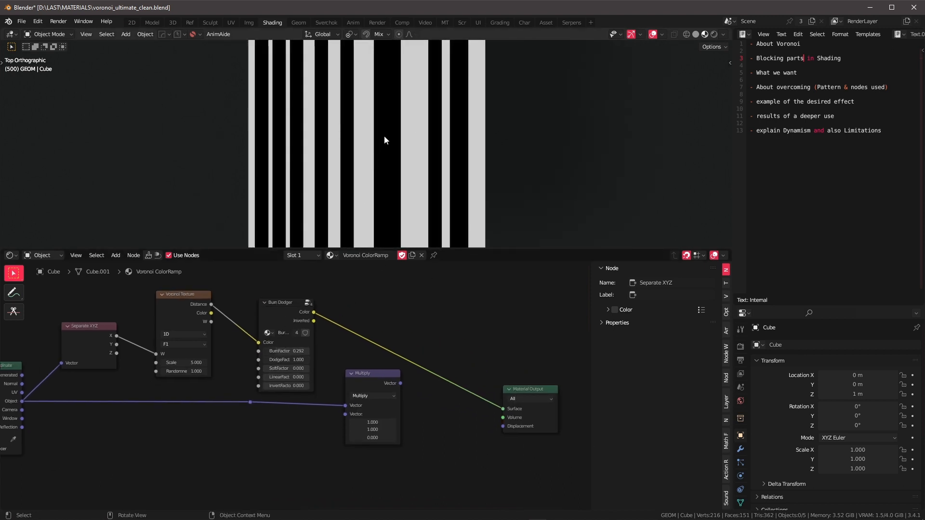
pyautogui.scroll(-1, 385, 138)
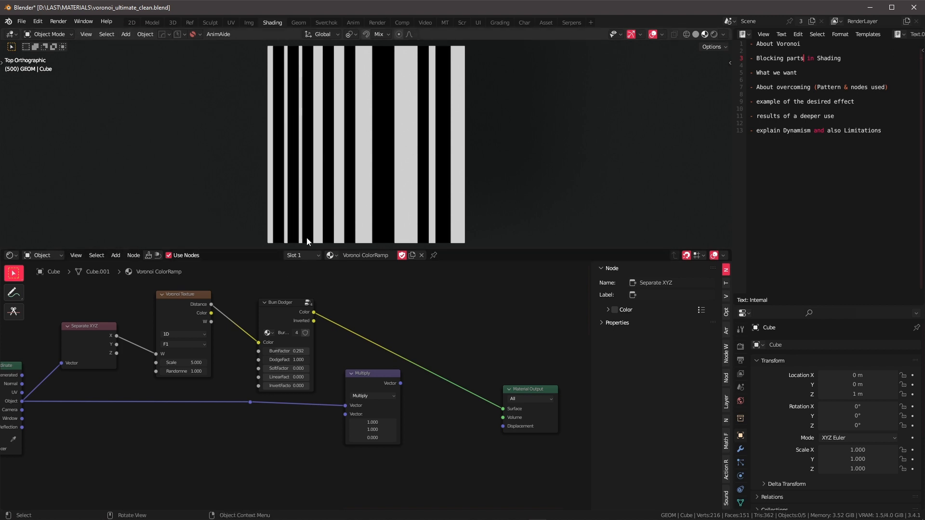
pyautogui.moveTo(269, 353)
pyautogui.mouseDown()
pyautogui.moveTo(295, 359)
pyautogui.moveTo(286, 359)
pyautogui.mouseUp()
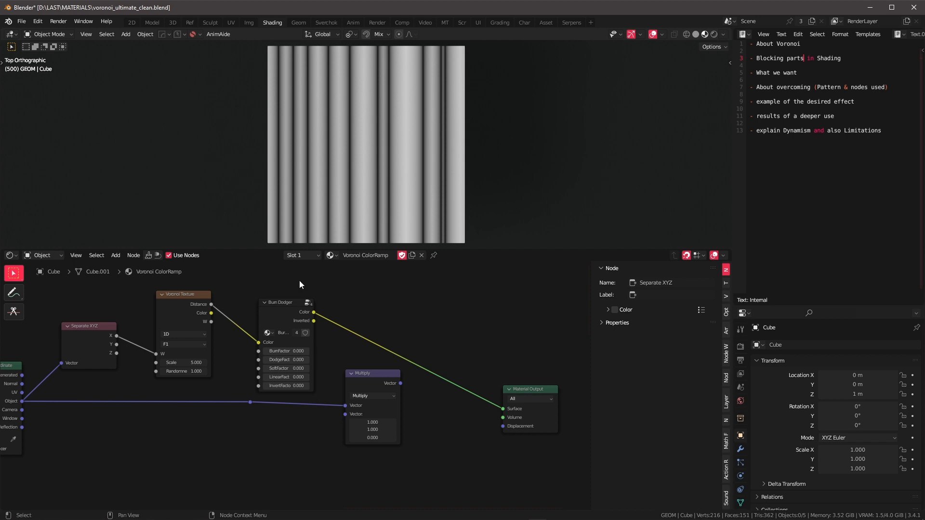
# Step: Connect the Voronoi Texture's Distance output directly to the Material Output and move the Burn Dodger node below that link
pyautogui.keyDown('ctrl'); pyautogui.keyDown('shift'); pyautogui.click(201, 306); pyautogui.keyUp('shift'); pyautogui.keyUp('ctrl')
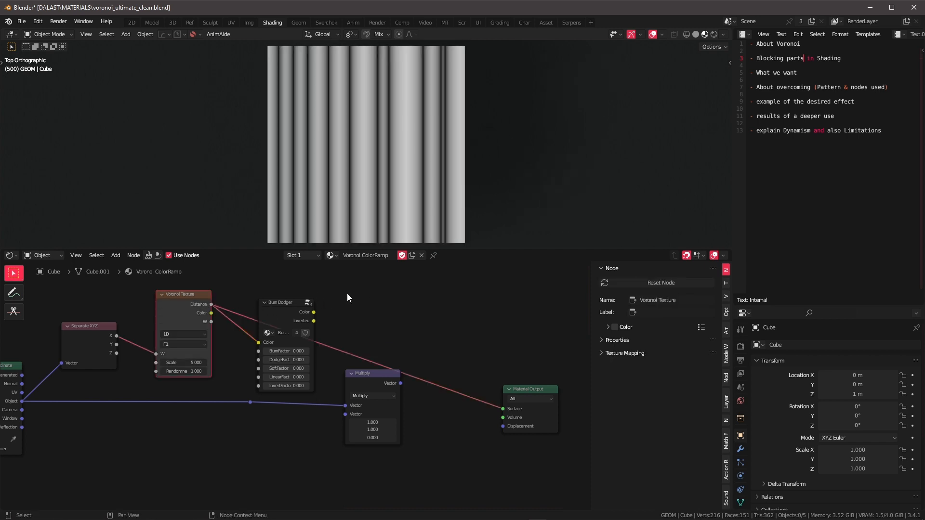
pyautogui.moveTo(284, 311)
pyautogui.mouseDown()
pyautogui.moveTo(276, 422)
pyautogui.moveTo(284, 391)
pyautogui.mouseUp()
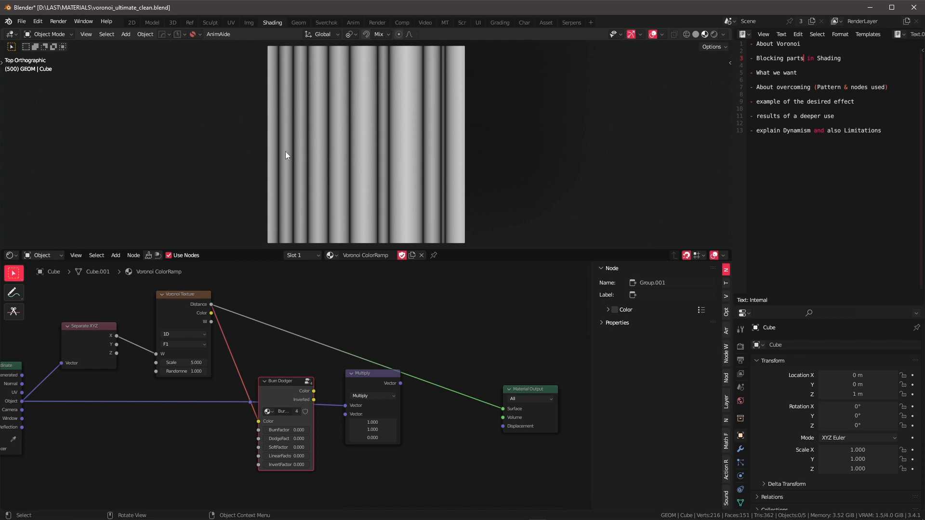
# Step: Annotate the stripes on the cube with a horizontal arrow pointing along X, and erase the annotation
pyautogui.moveTo(274, 155)
pyautogui.mouseDown()
pyautogui.moveTo(504, 147)
pyautogui.moveTo(503, 159)
pyautogui.mouseUp()
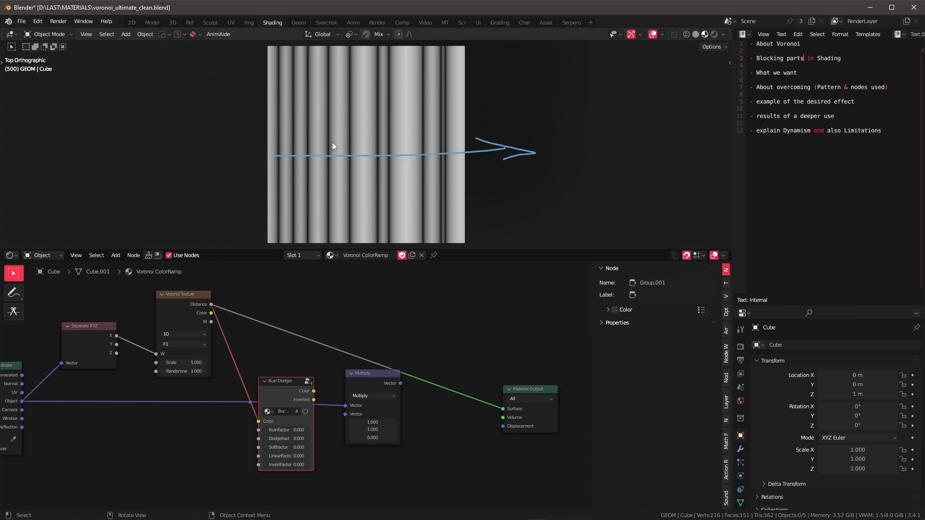
pyautogui.moveTo(363, 150); pyautogui.dragTo(366, 156)
pyautogui.moveTo(364, 151)
pyautogui.mouseDown()
pyautogui.moveTo(350, 150)
pyautogui.moveTo(376, 151)
pyautogui.moveTo(356, 149)
pyautogui.mouseUp()
pyautogui.moveTo(536, 149); pyautogui.dragTo(266, 149, button='right')
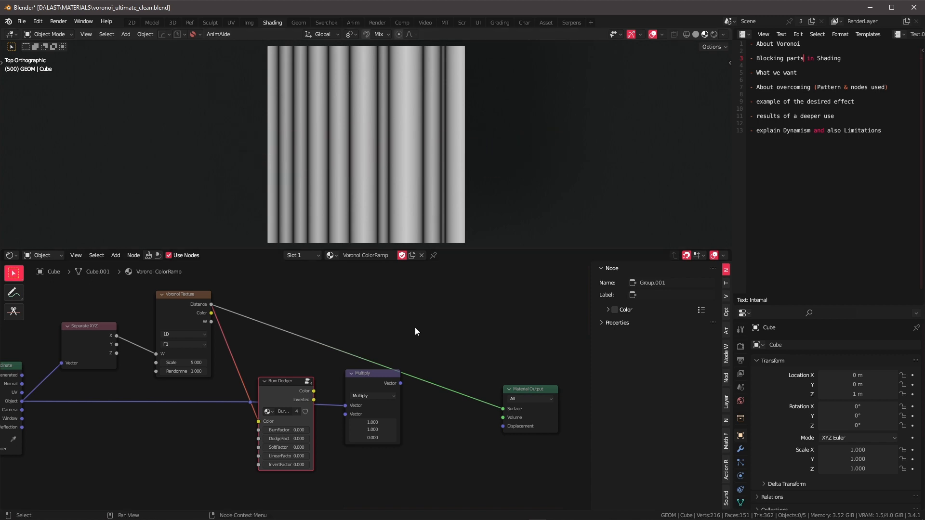
# Step: Lower the Voronoi Texture's Randomness to 0 for evenly spaced stripes, and raise it again for irregular spacing
pyautogui.scroll(-2, 406, 326)
pyautogui.moveTo(391, 325)
pyautogui.mouseDown(button='middle')
pyautogui.moveTo(454, 336)
pyautogui.moveTo(397, 331)
pyautogui.moveTo(417, 322)
pyautogui.moveTo(403, 332)
pyautogui.mouseUp(button='middle')
pyautogui.scroll(-1, 382, 331)
pyautogui.moveTo(304, 357); pyautogui.dragTo(268, 357)
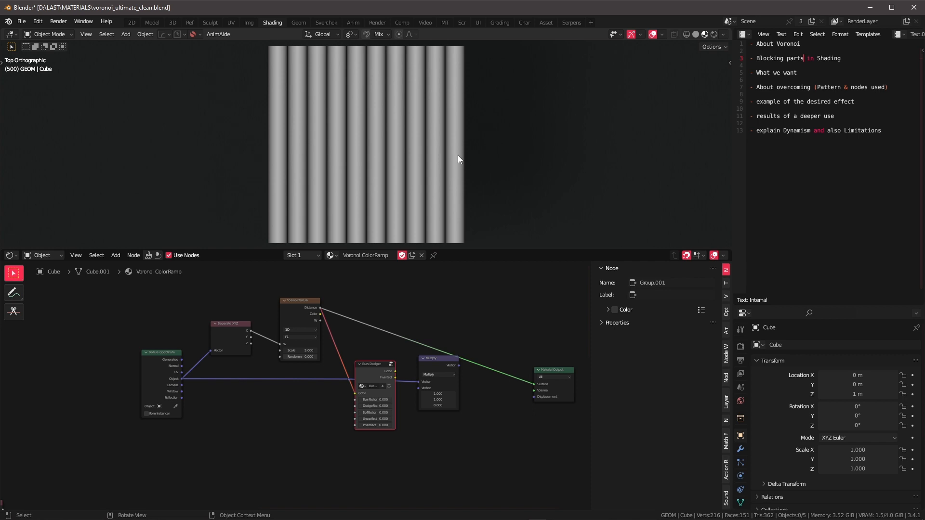
pyautogui.moveTo(296, 358); pyautogui.dragTo(321, 358)
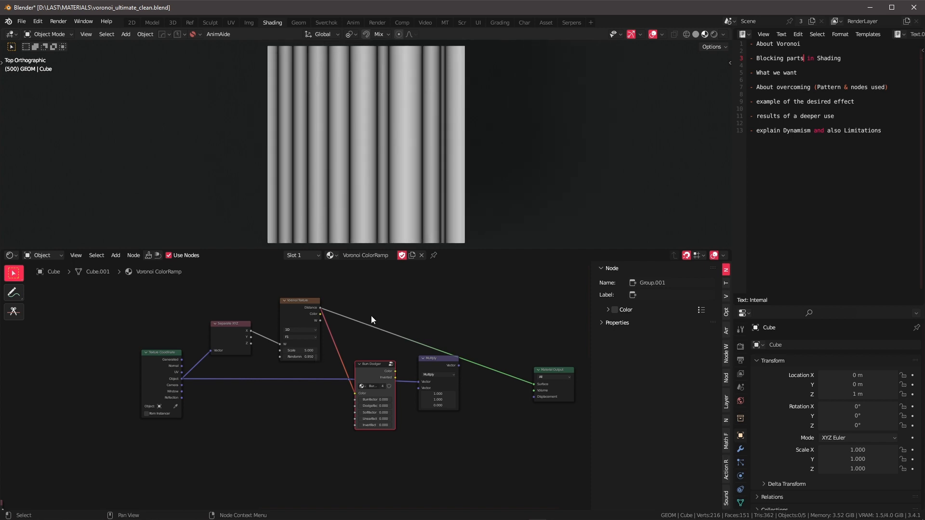
# Step: Move the Burn Dodger node above the link from the Voronoi Texture to the Material Output
pyautogui.scroll(-3, 377, 306)
pyautogui.moveTo(411, 307); pyautogui.dragTo(362, 298, button='middle')
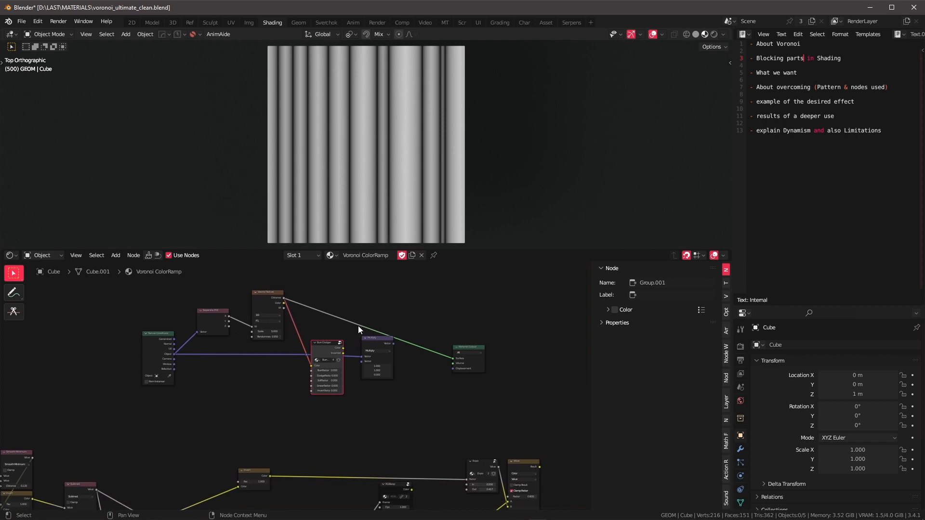
pyautogui.scroll(2, 331, 335)
pyautogui.scroll(-3, 332, 338)
pyautogui.moveTo(420, 356); pyautogui.dragTo(404, 378, button='middle')
pyautogui.moveTo(309, 366)
pyautogui.mouseDown()
pyautogui.moveTo(318, 308)
pyautogui.moveTo(338, 286)
pyautogui.mouseUp()
pyautogui.moveTo(361, 347); pyautogui.dragTo(340, 360, button='middle')
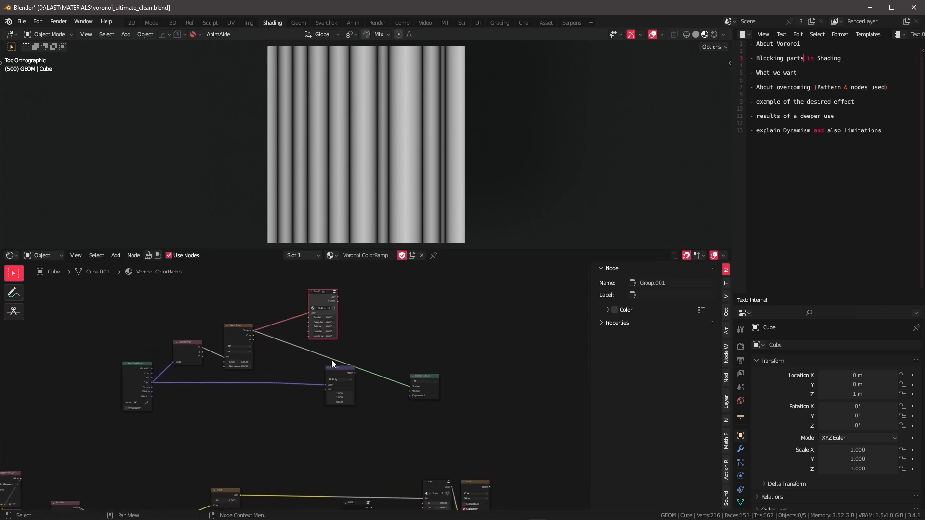
# Step: Shift the Multiply node left toward the Texture Coordinate node and move the Material Output node up and to the right
pyautogui.moveTo(345, 371); pyautogui.dragTo(309, 370)
pyautogui.moveTo(401, 320); pyautogui.dragTo(373, 324, button='middle')
pyautogui.moveTo(360, 341); pyautogui.dragTo(429, 410)
pyautogui.press('g')
pyautogui.click(455, 388)
pyautogui.moveTo(407, 354); pyautogui.dragTo(474, 352, button='middle')
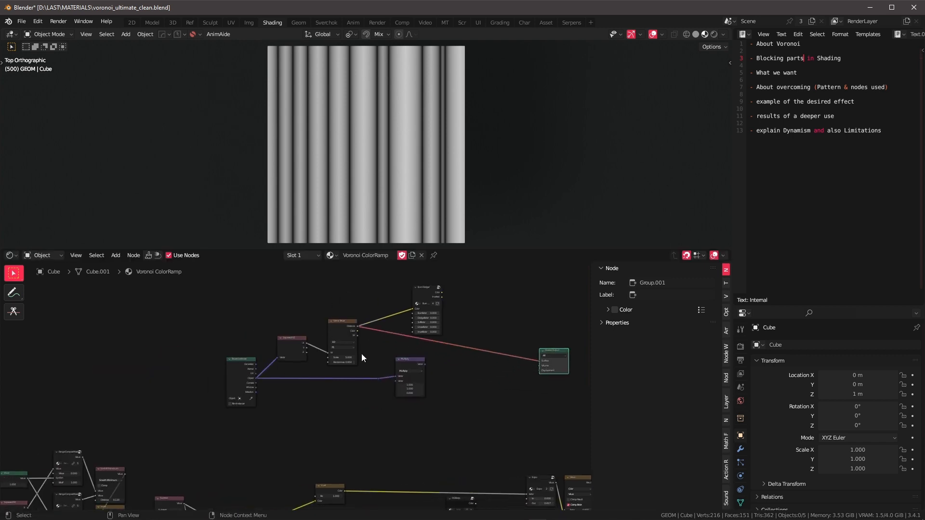
# Step: Set the Voronoi Texture's Randomness to 0 to show uniform stripes, and return it to 1
pyautogui.moveTo(346, 362); pyautogui.dragTo(318, 363)
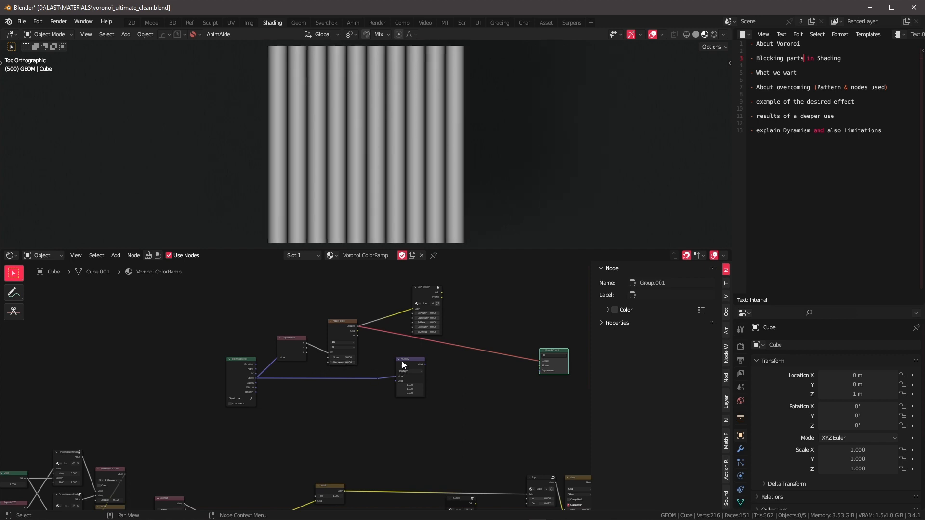
pyautogui.scroll(1, 413, 345)
pyautogui.moveTo(413, 345); pyautogui.dragTo(361, 358, button='middle')
pyautogui.moveTo(285, 377); pyautogui.dragTo(319, 377)
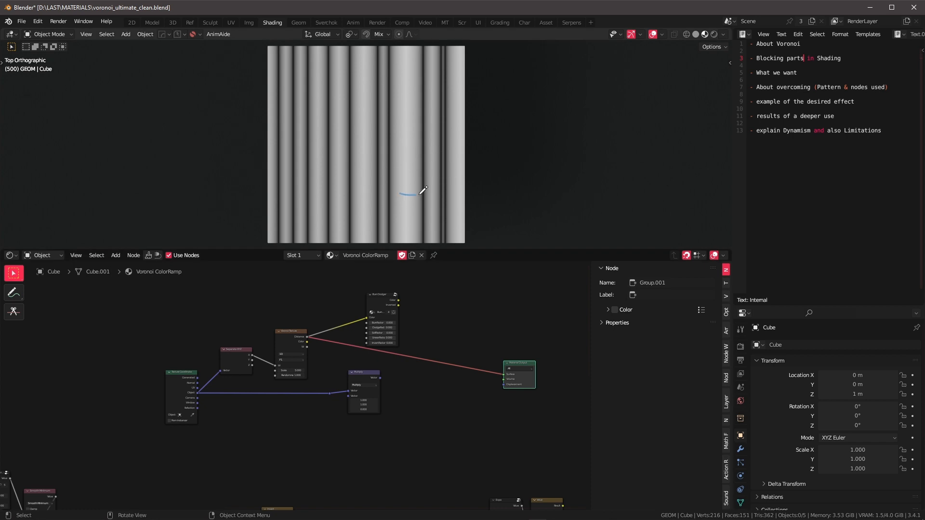
# Step: Mark a wide stripe on the cube with a temporary annotation, and set the Voronoi Texture's Randomness to 0.5
pyautogui.moveTo(444, 191); pyautogui.dragTo(402, 195, button='right')
pyautogui.scroll(2, 296, 376)
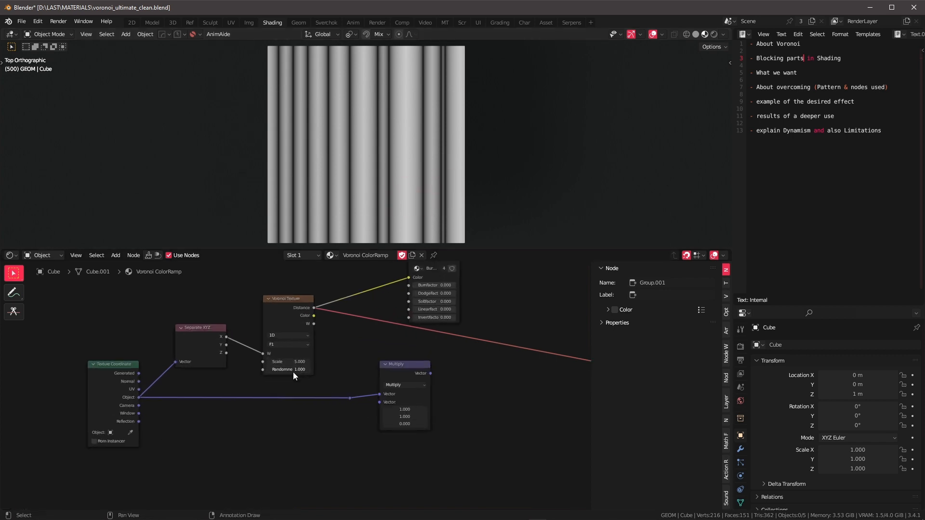
pyautogui.press('Return')
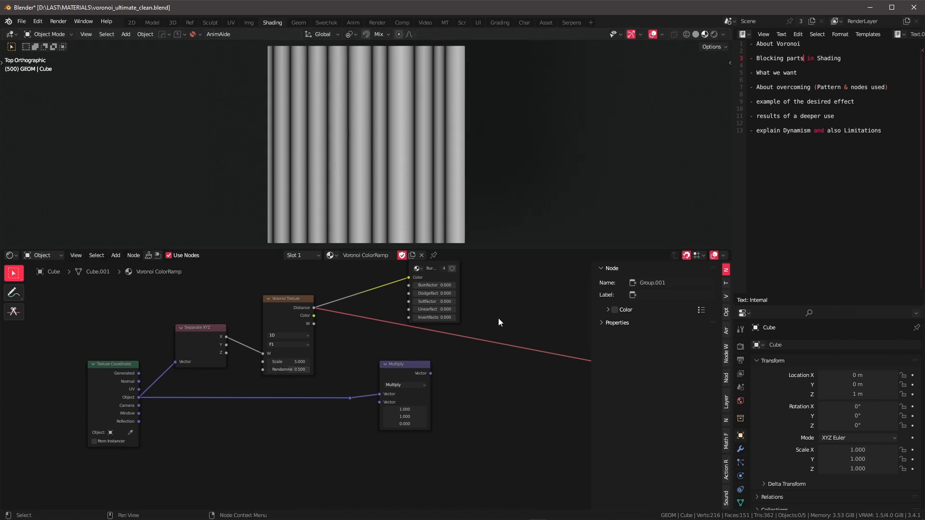
# Step: Move the Material Output node further right and connect the Burn Dodger's Color output to its Surface input
pyautogui.scroll(-2, 423, 317)
pyautogui.click(330, 375)
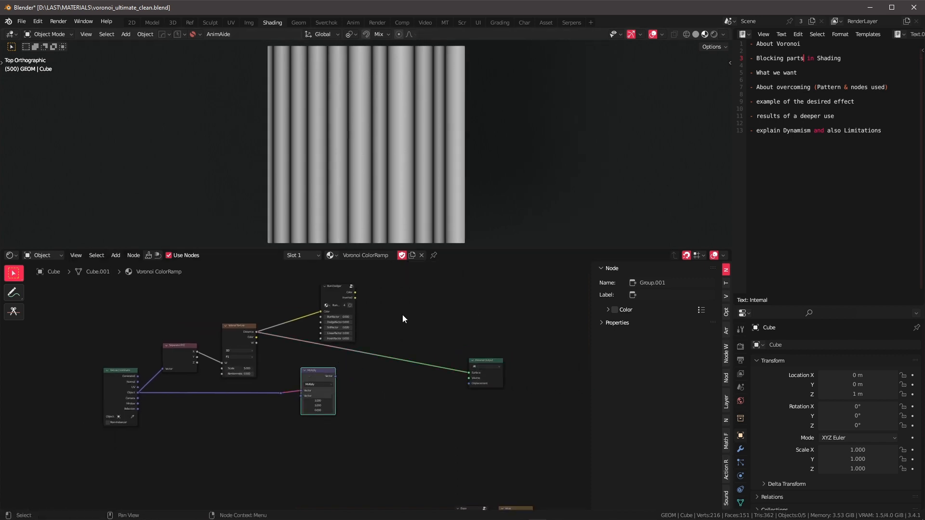
pyautogui.moveTo(403, 315); pyautogui.dragTo(411, 337, button='middle')
pyautogui.click(424, 375)
pyautogui.press('g')
pyautogui.click(402, 389)
pyautogui.scroll(1, 395, 337)
pyautogui.keyDown('ctrl'); pyautogui.keyDown('shift'); pyautogui.click(359, 294); pyautogui.keyUp('shift'); pyautogui.keyUp('ctrl')
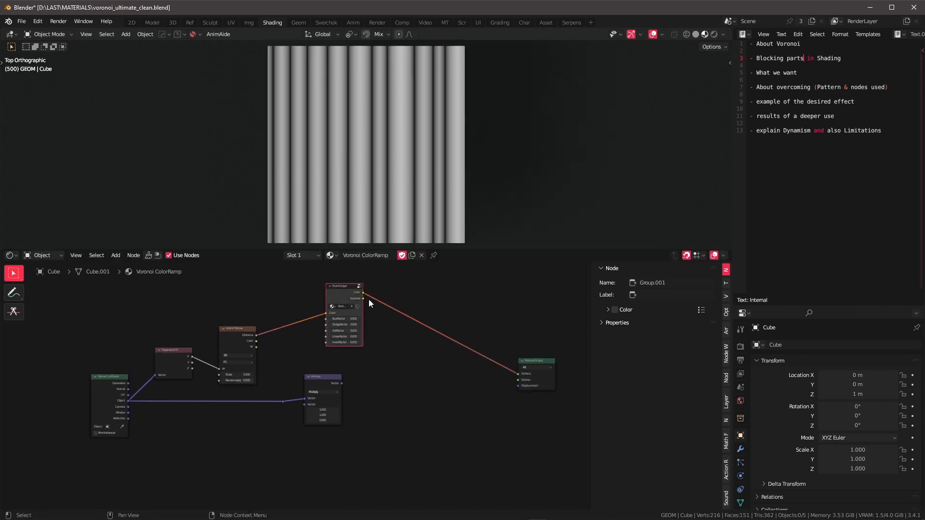
pyautogui.scroll(1, 400, 340)
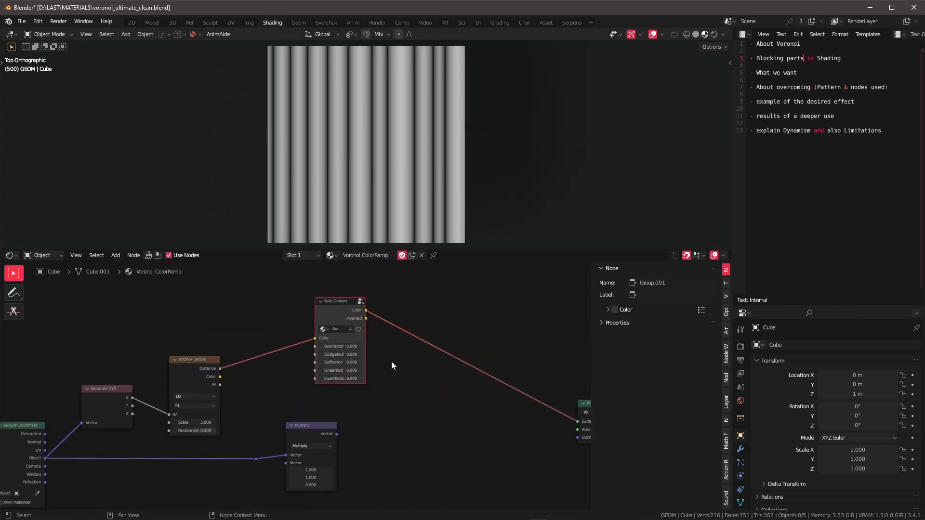
# Step: Open the Burn Dodger group, review its node chain from Group Input to Group Output, and leave the group
pyautogui.press('Tab')
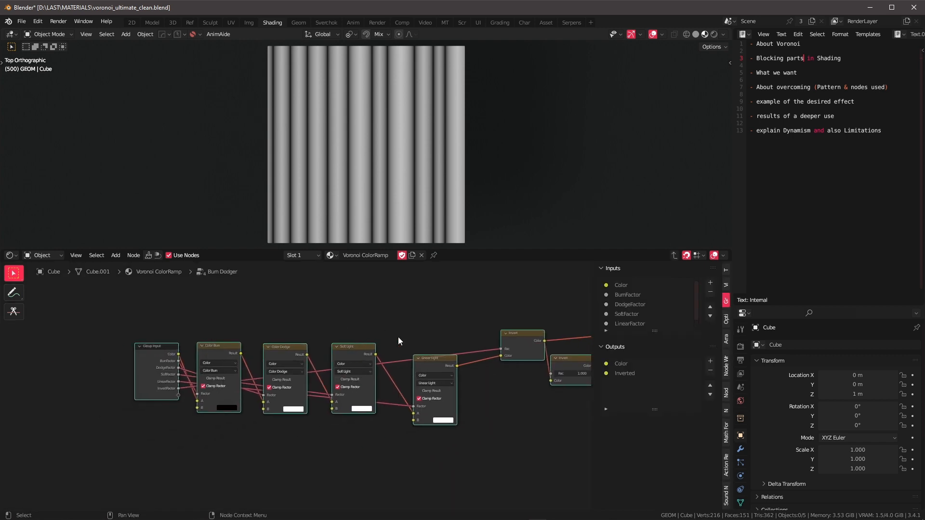
pyautogui.moveTo(564, 365); pyautogui.dragTo(451, 372, button='middle')
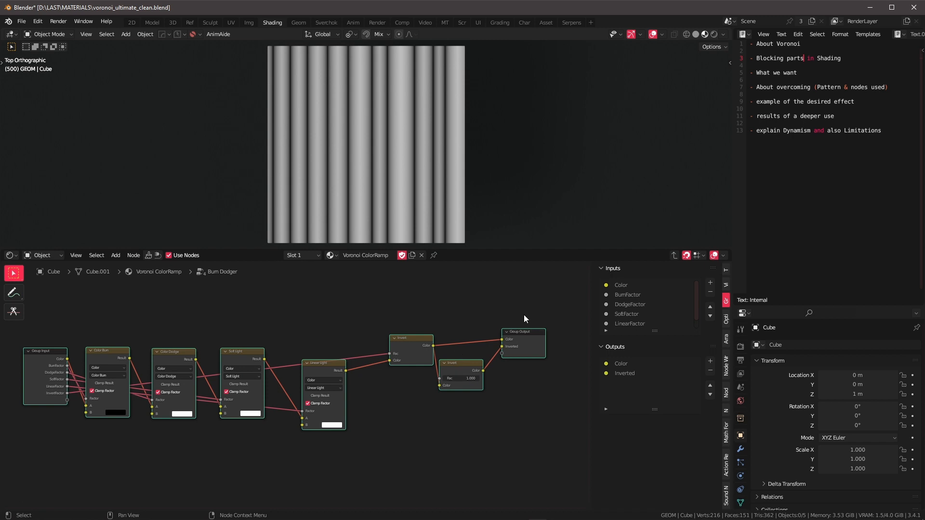
pyautogui.moveTo(41, 358); pyautogui.dragTo(181, 343, button='middle')
pyautogui.click(183, 346)
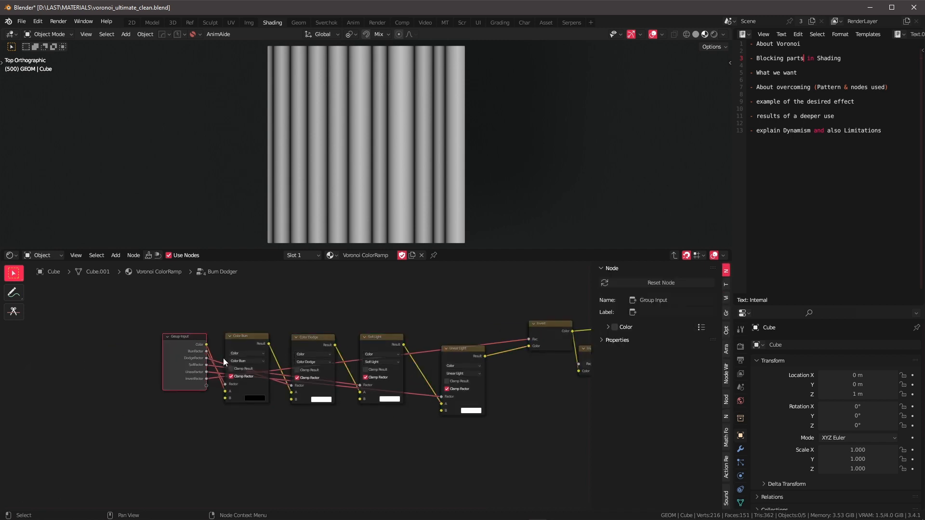
pyautogui.press('Tab')
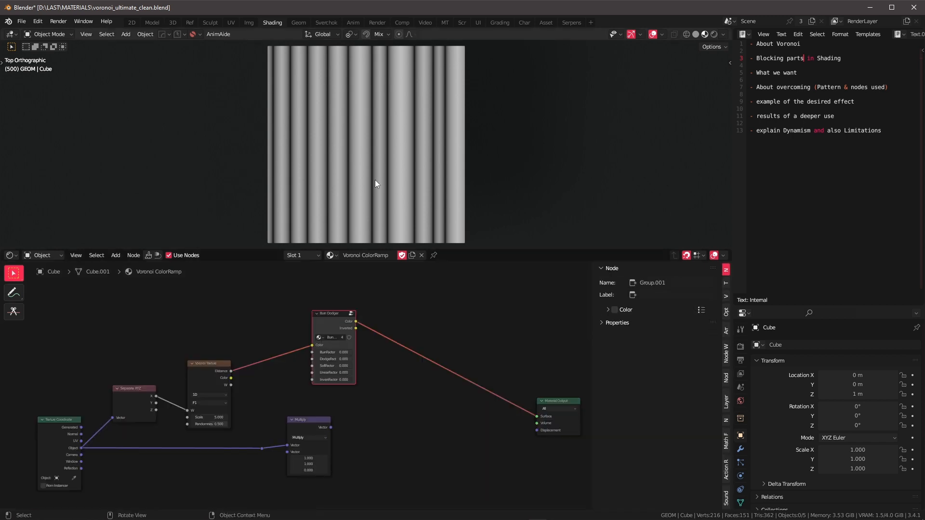
# Step: Mark a stripe's gradient with a temporary annotation, and set the Burn Dodger's BurnFactor to 0.125 and DodgeFactor to 1
pyautogui.scroll(5, 386, 144)
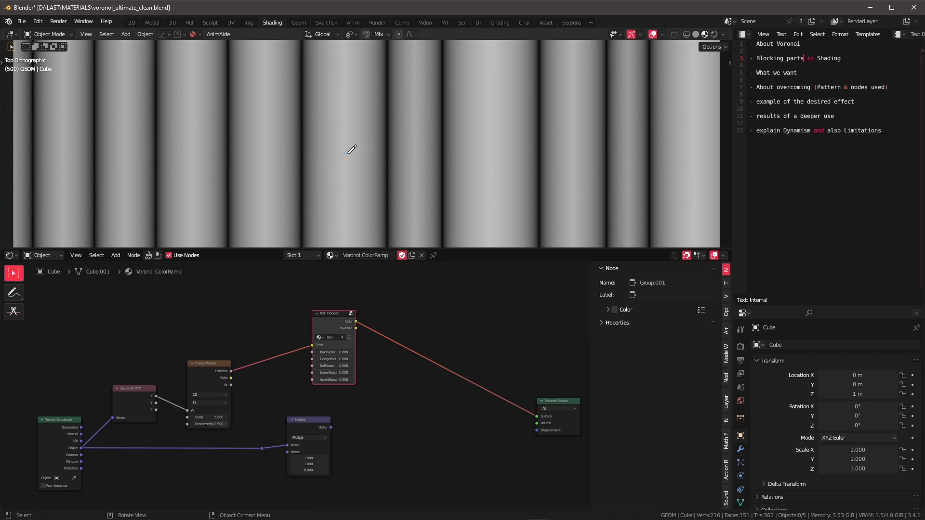
pyautogui.moveTo(344, 154); pyautogui.dragTo(386, 156)
pyautogui.scroll(-2, 409, 379)
pyautogui.moveTo(390, 373); pyautogui.dragTo(400, 362, button='middle')
pyautogui.scroll(3, 385, 361)
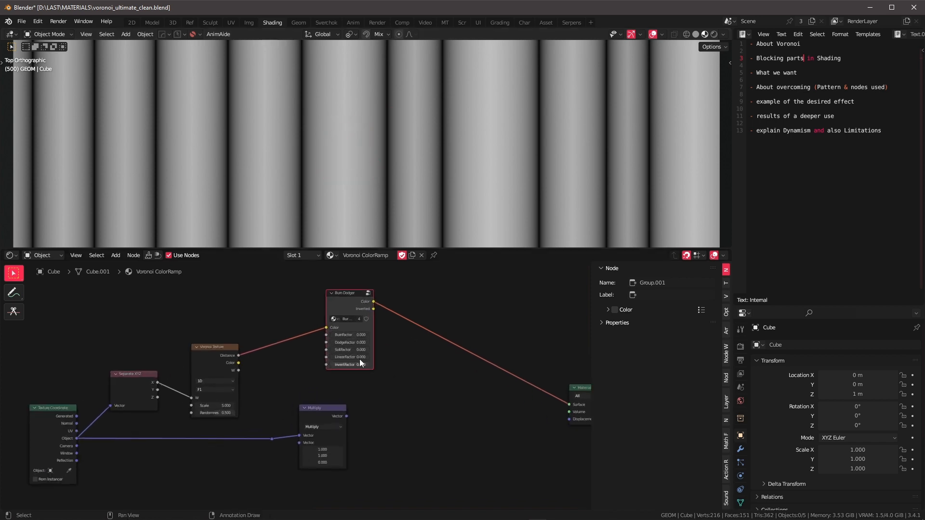
pyautogui.moveTo(347, 338); pyautogui.dragTo(390, 342)
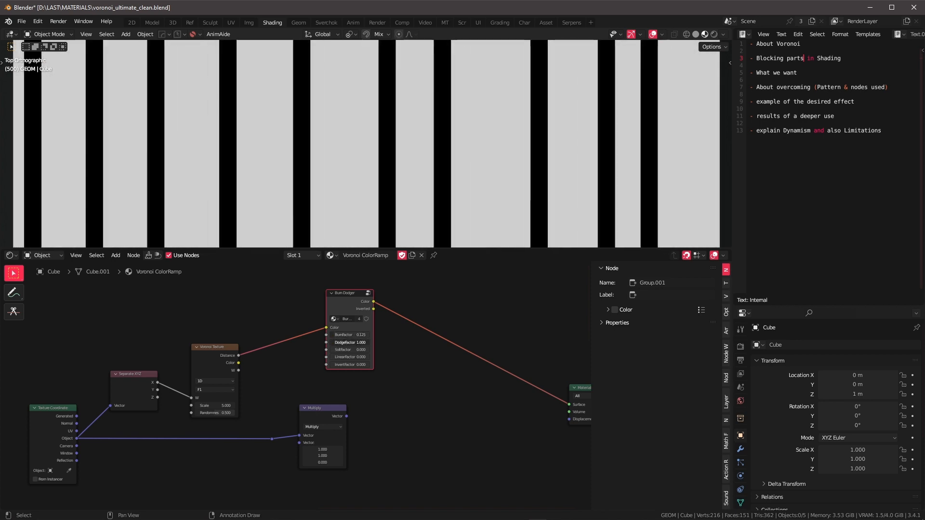
# Step: Soften the stripe edges by setting the Burn Dodger's BurnFactor to 0.208 and DodgeFactor to 0.825
pyautogui.scroll(-3, 380, 145)
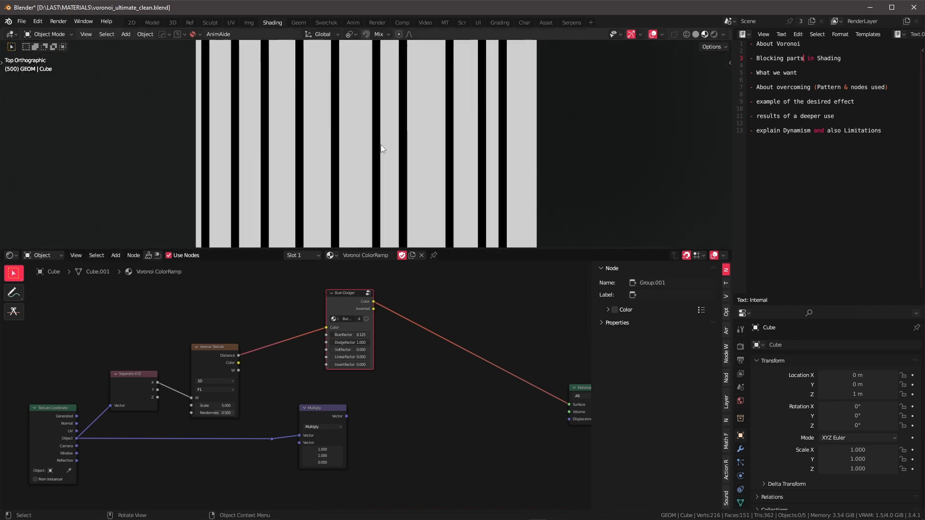
pyautogui.scroll(3, 366, 150)
pyautogui.scroll(2, 322, 149)
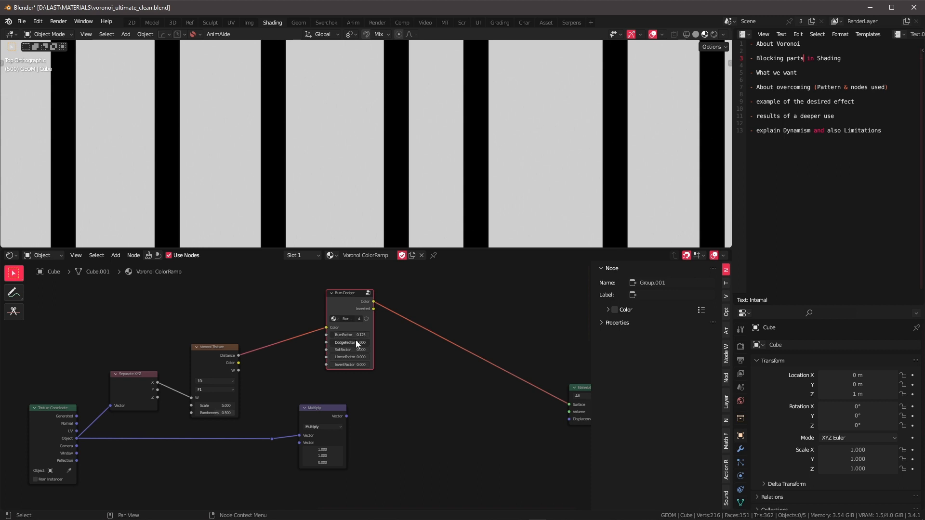
pyautogui.moveTo(369, 343); pyautogui.dragTo(342, 336)
pyautogui.scroll(-2, 413, 313)
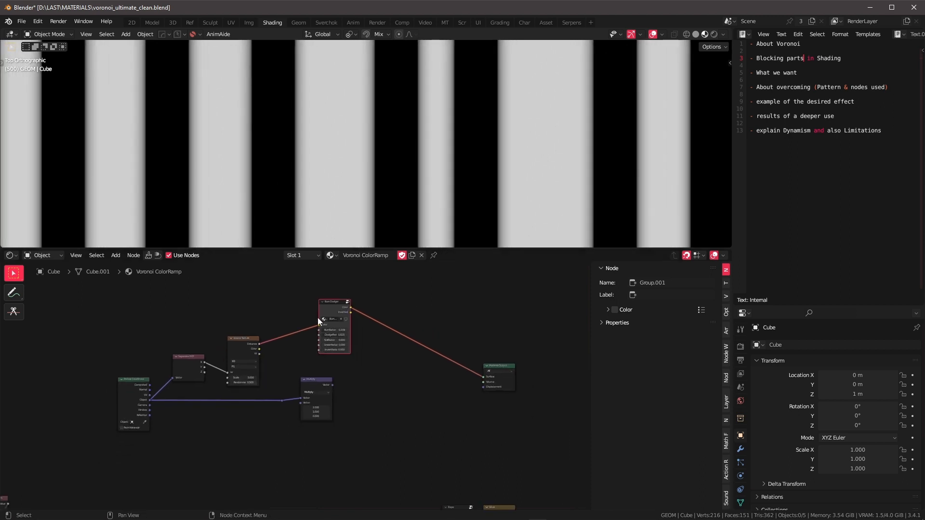
# Step: Examine the black and white stripes on the cube up close and as a whole, alongside the Burn Dodger's factors
pyautogui.scroll(-1, 366, 320)
pyautogui.scroll(-5, 406, 159)
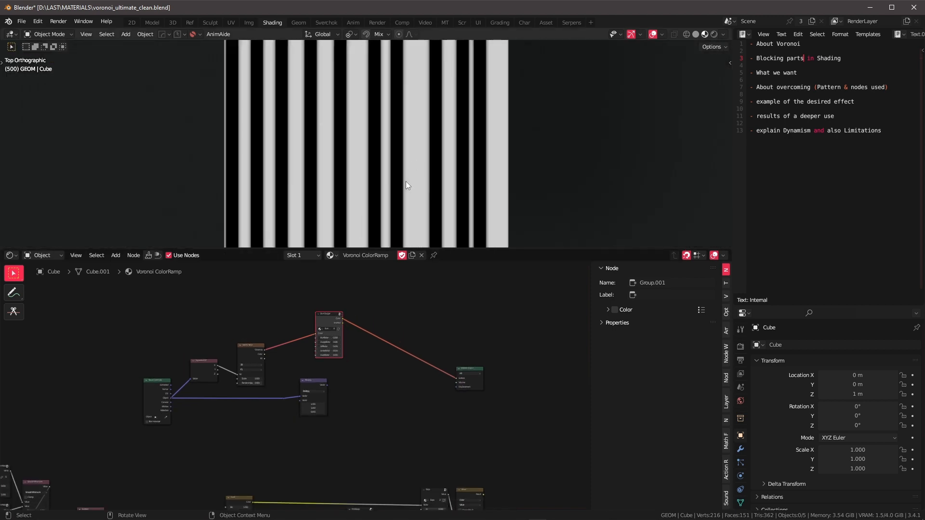
pyautogui.scroll(-2, 406, 181)
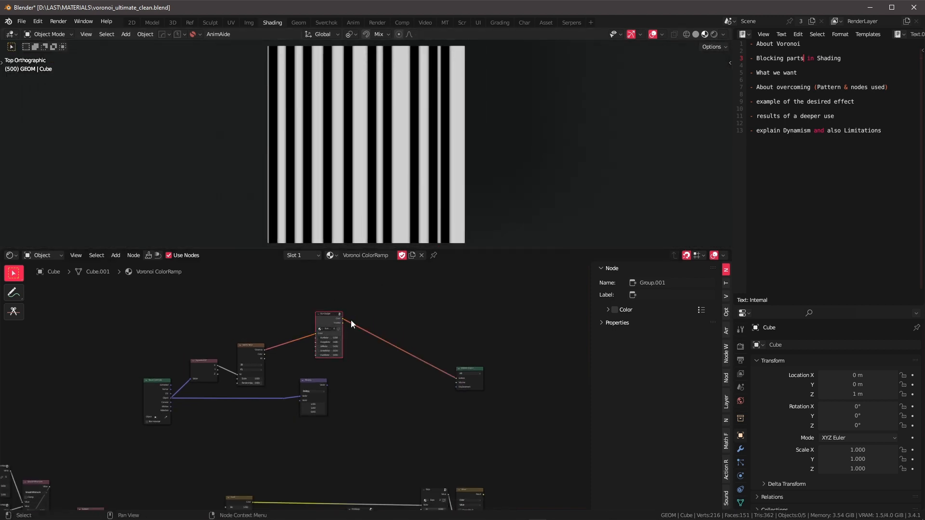
pyautogui.scroll(3, 395, 358)
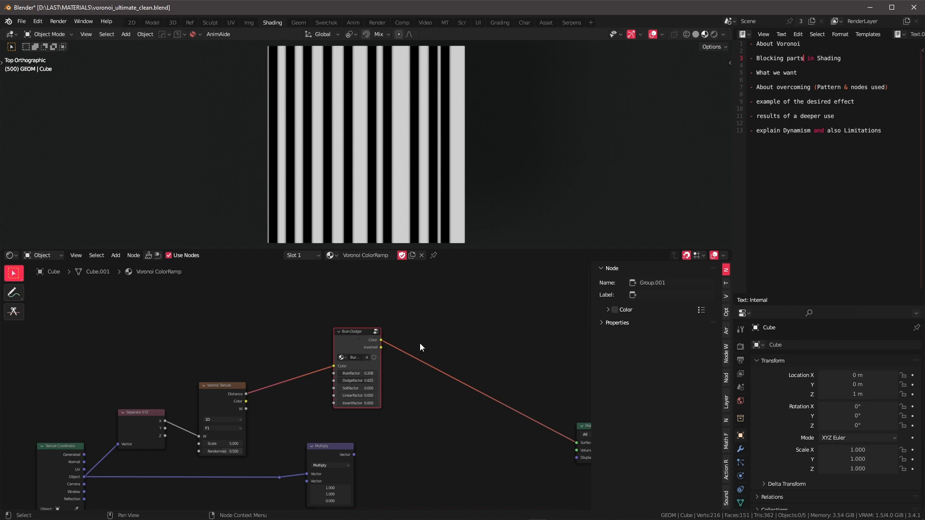
pyautogui.moveTo(420, 343)
pyautogui.mouseDown(button='middle')
pyautogui.moveTo(330, 330)
pyautogui.moveTo(402, 375)
pyautogui.mouseUp(button='middle')
pyautogui.scroll(3, 290, 336)
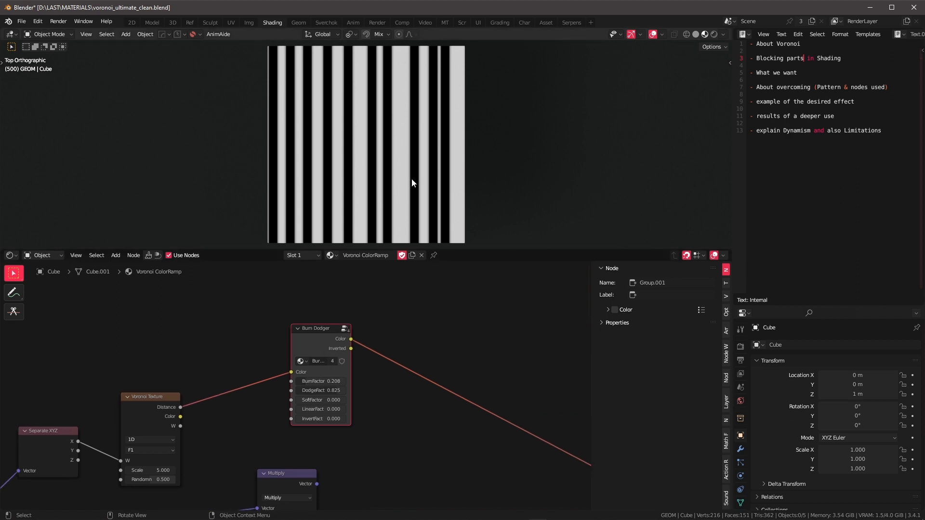
pyautogui.scroll(4, 411, 181)
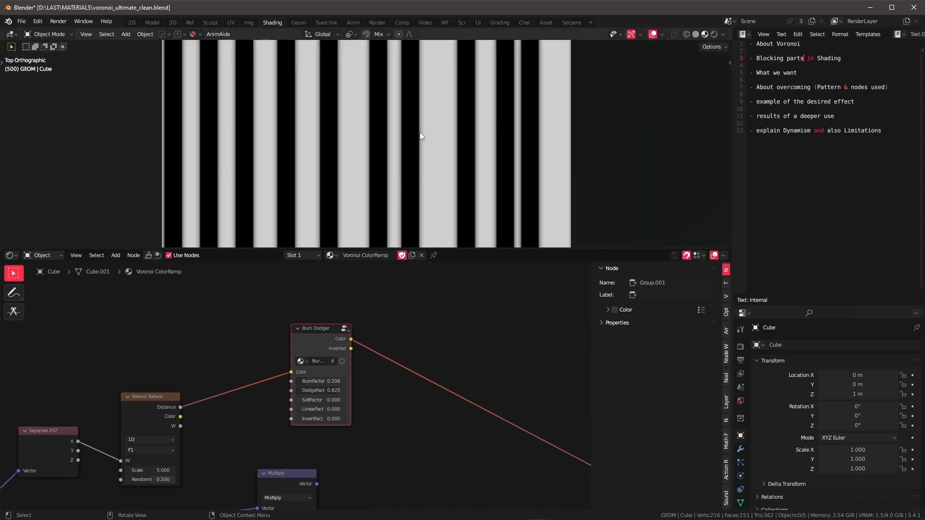
pyautogui.scroll(-4, 413, 325)
pyautogui.moveTo(447, 322); pyautogui.dragTo(422, 275, button='middle')
pyautogui.moveTo(373, 338); pyautogui.dragTo(362, 356, button='middle')
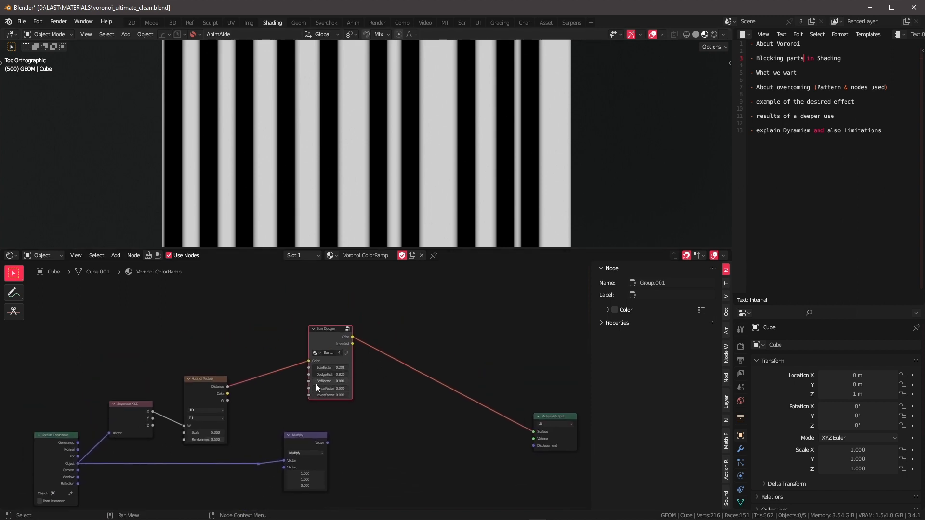
# Step: Nudge the Burn Dodger node slightly up and to the left, and try varying its SoftFactor
pyautogui.moveTo(329, 334)
pyautogui.mouseDown()
pyautogui.moveTo(334, 325)
pyautogui.moveTo(321, 324)
pyautogui.mouseUp()
pyautogui.scroll(6, 352, 361)
pyautogui.moveTo(399, 353); pyautogui.dragTo(384, 373, button='middle')
pyautogui.scroll(6, 352, 160)
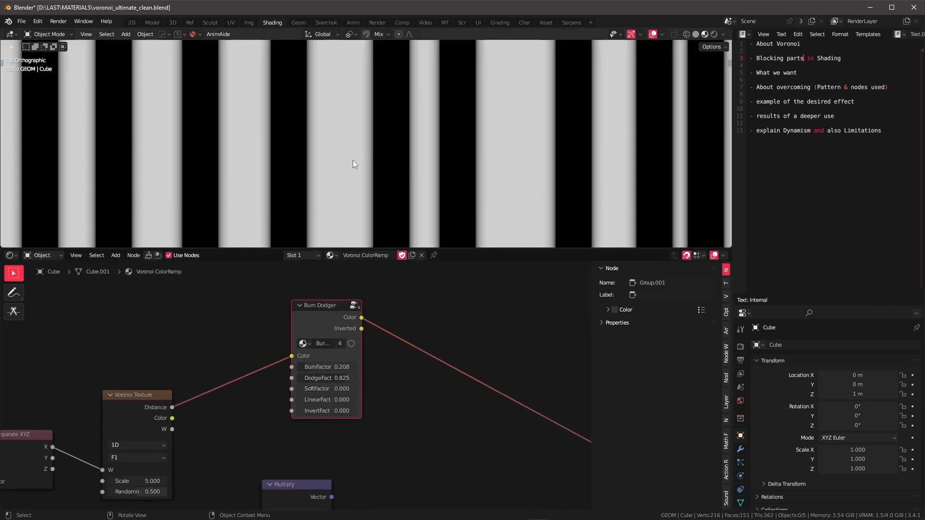
pyautogui.moveTo(307, 386)
pyautogui.mouseDown()
pyautogui.moveTo(369, 386)
pyautogui.moveTo(299, 385)
pyautogui.mouseUp()
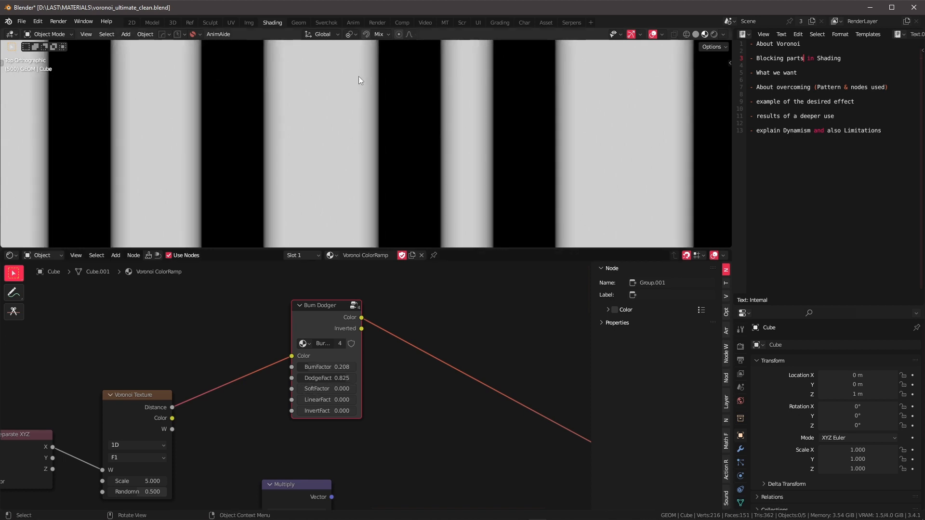
# Step: Annotate a light stripe on the cube, erase the annotation, and set the Burn Dodger's SoftFactor to 1
pyautogui.moveTo(359, 71); pyautogui.dragTo(356, 116)
pyautogui.moveTo(355, 107); pyautogui.dragTo(371, 67, button='right')
pyautogui.moveTo(322, 386); pyautogui.dragTo(378, 386)
# Step: Review the Color Burn, Color Dodge, Soft Light and Linear Light nodes inside the Burn Dodger group, and exit the group
pyautogui.press('Tab')
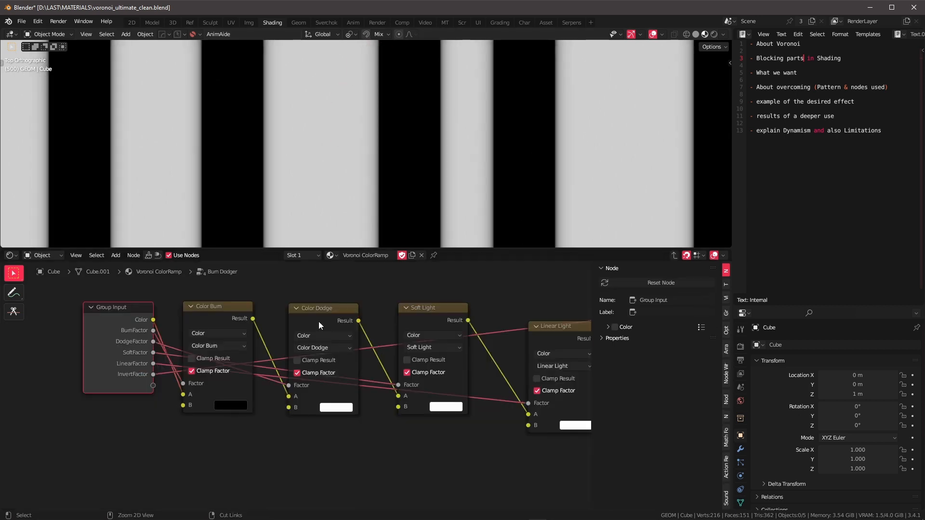
pyautogui.moveTo(318, 322)
pyautogui.mouseDown(button='middle')
pyautogui.moveTo(363, 371)
pyautogui.moveTo(268, 347)
pyautogui.mouseUp(button='middle')
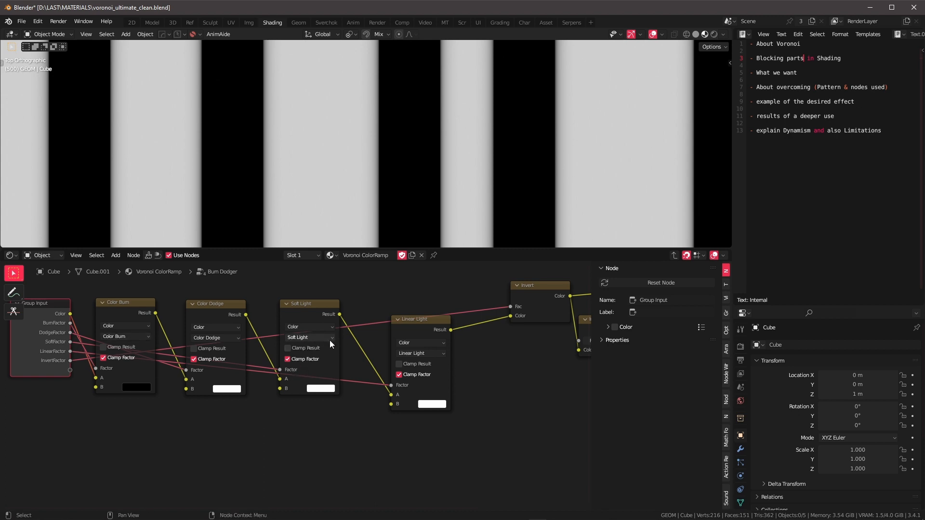
pyautogui.hotkey('ctrl', 'Tab')
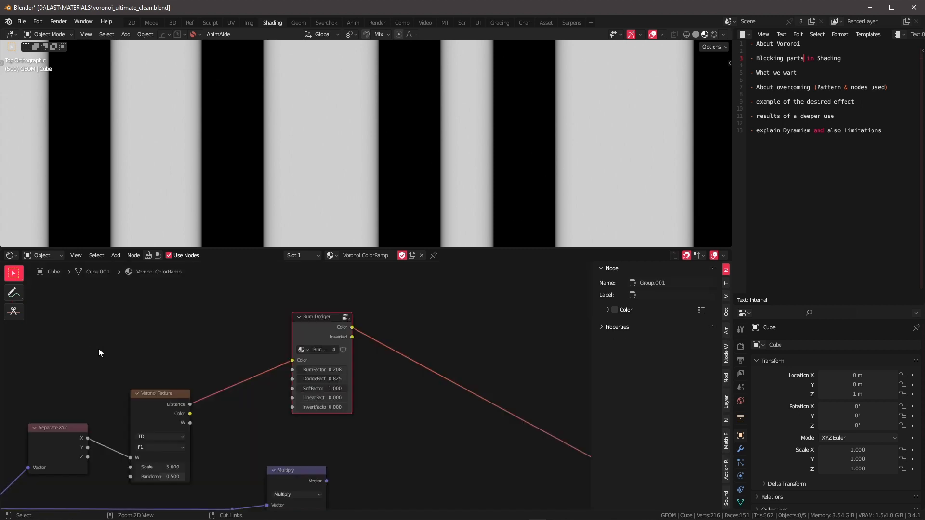
# Step: Try varying the Burn Dodger's LinearFactor and InvertFactor, and return both to 0
pyautogui.moveTo(396, 402); pyautogui.dragTo(400, 380, button='middle')
pyautogui.scroll(2, 386, 374)
pyautogui.scroll(1, 399, 383)
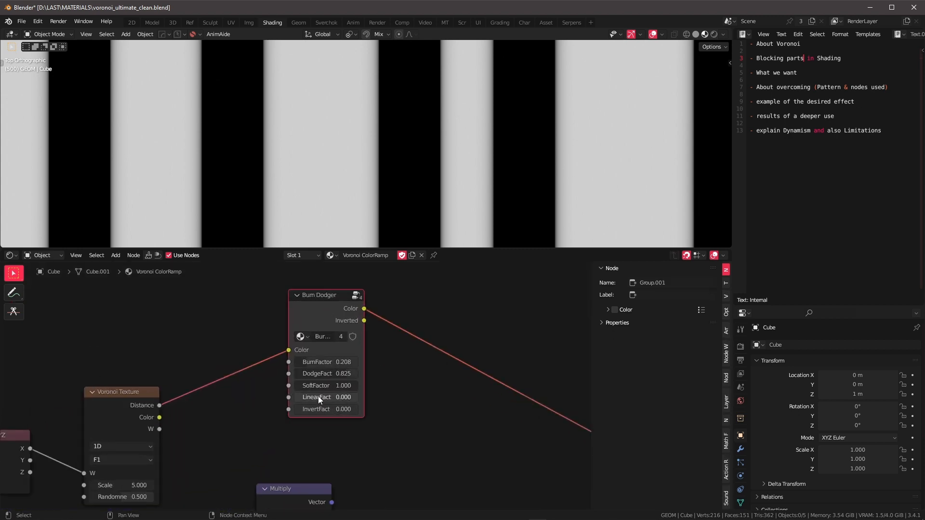
pyautogui.moveTo(313, 396)
pyautogui.keyDown('shift'); pyautogui.mouseDown()
pyautogui.moveTo(357, 397)
pyautogui.moveTo(310, 389)
pyautogui.moveTo(357, 409)
pyautogui.moveTo(295, 409)
pyautogui.mouseUp(); pyautogui.keyUp('shift')
pyautogui.press('Home')
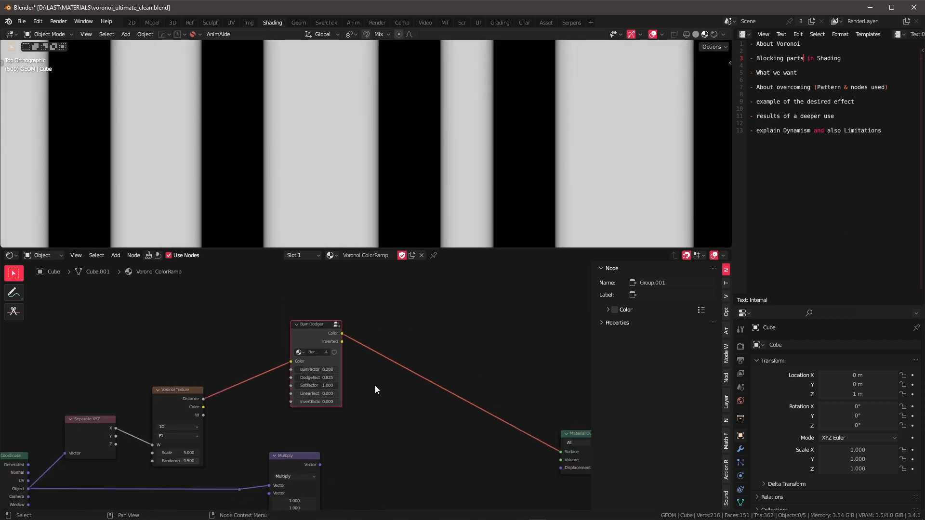
# Step: Nudge the Burn Dodger node slightly left and move the Multiply node further down beneath it
pyautogui.moveTo(328, 317); pyautogui.dragTo(322, 316)
pyautogui.scroll(-3, 393, 375)
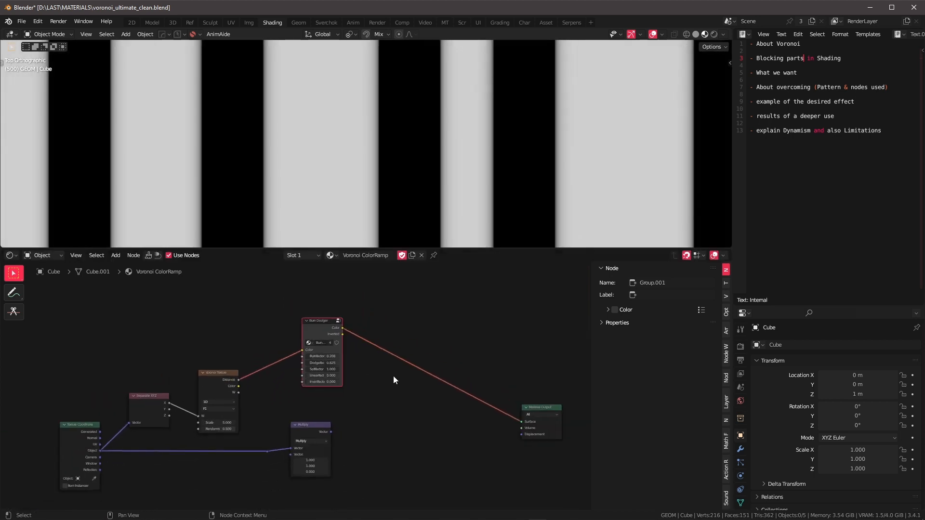
pyautogui.moveTo(393, 376); pyautogui.dragTo(415, 337, button='middle')
pyautogui.moveTo(332, 374); pyautogui.dragTo(343, 402)
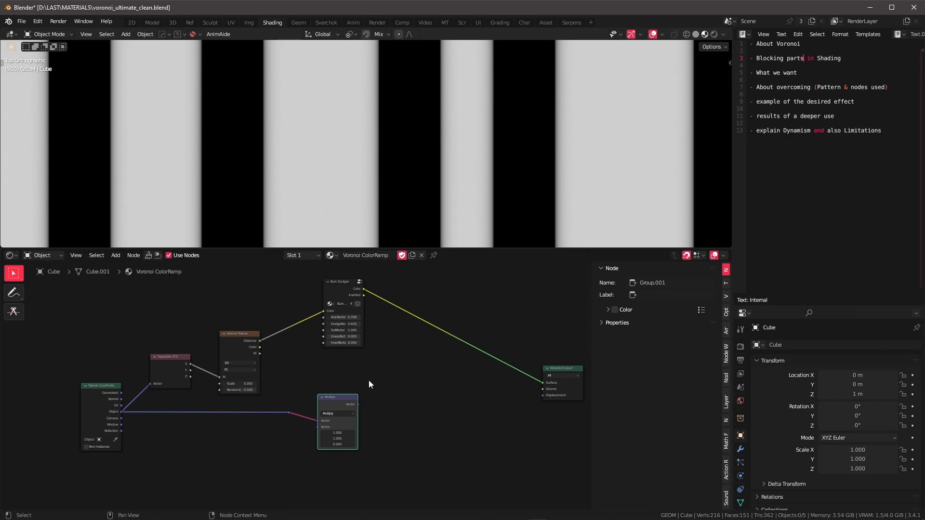
pyautogui.moveTo(368, 380); pyautogui.dragTo(400, 375, button='middle')
pyautogui.moveTo(373, 395); pyautogui.dragTo(378, 395)
# Step: Move the Voronoi Texture node up so its Distance output is nearly level with the Burn Dodger's Color input
pyautogui.moveTo(300, 351); pyautogui.dragTo(289, 371, button='middle')
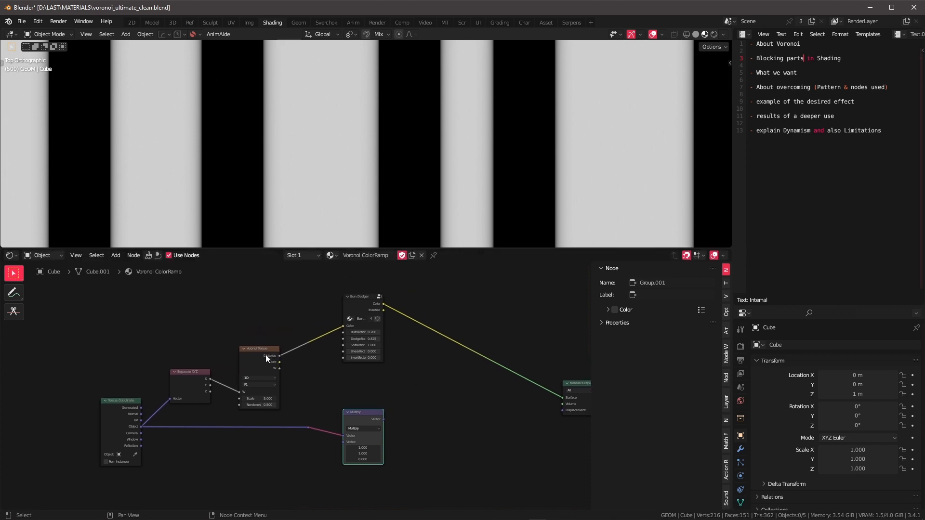
pyautogui.moveTo(265, 356); pyautogui.dragTo(276, 322)
pyautogui.scroll(-2, 426, 156)
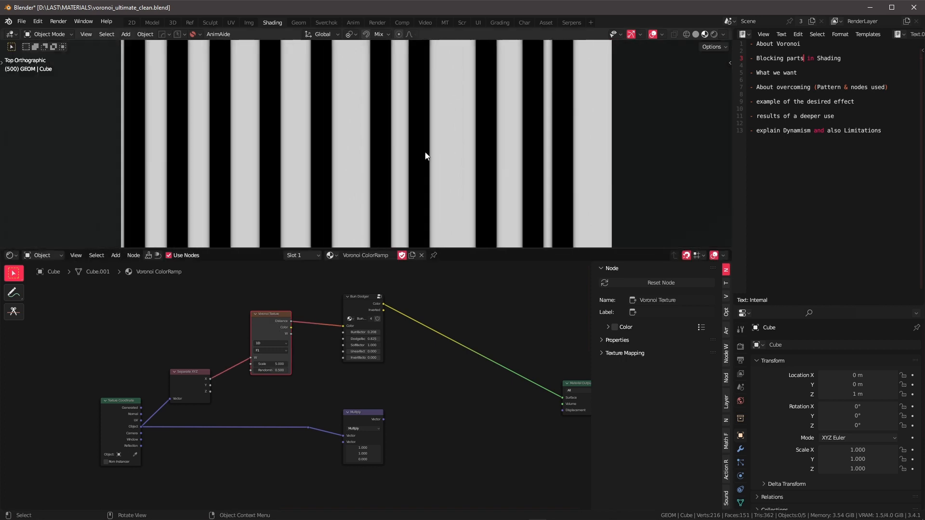
pyautogui.scroll(-3, 426, 156)
pyautogui.scroll(1, 402, 173)
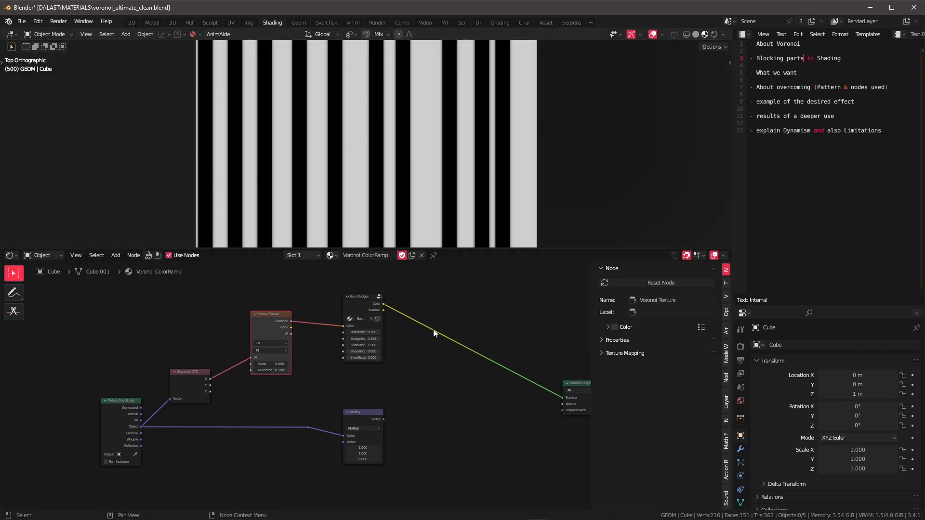
pyautogui.scroll(-2, 402, 347)
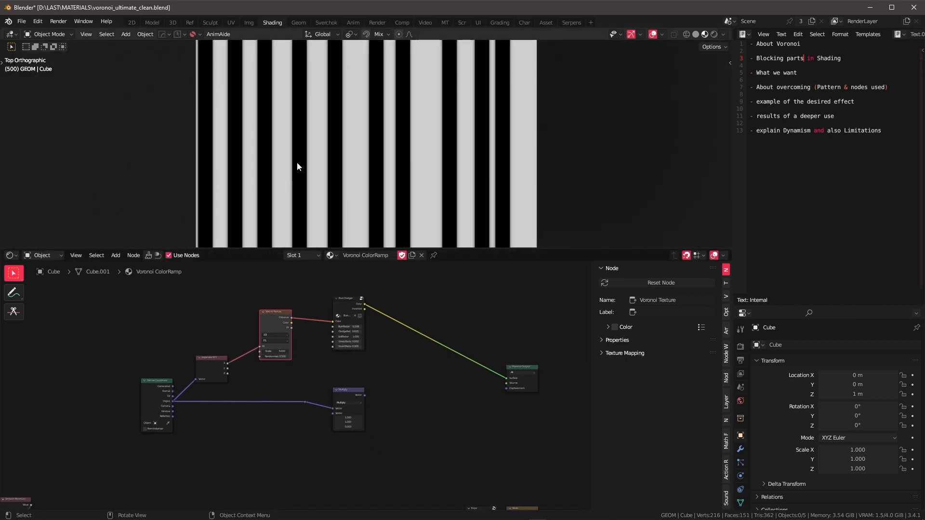
pyautogui.scroll(-3, 299, 166)
pyautogui.scroll(1, 309, 172)
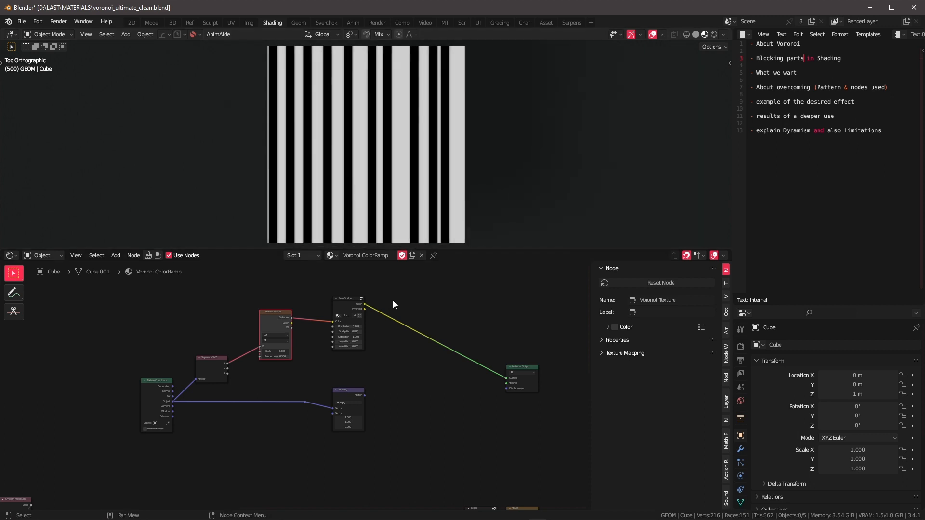
pyautogui.scroll(1, 392, 352)
pyautogui.moveTo(398, 343)
pyautogui.mouseDown(button='middle')
pyautogui.moveTo(385, 355)
pyautogui.moveTo(397, 357)
pyautogui.mouseUp(button='middle')
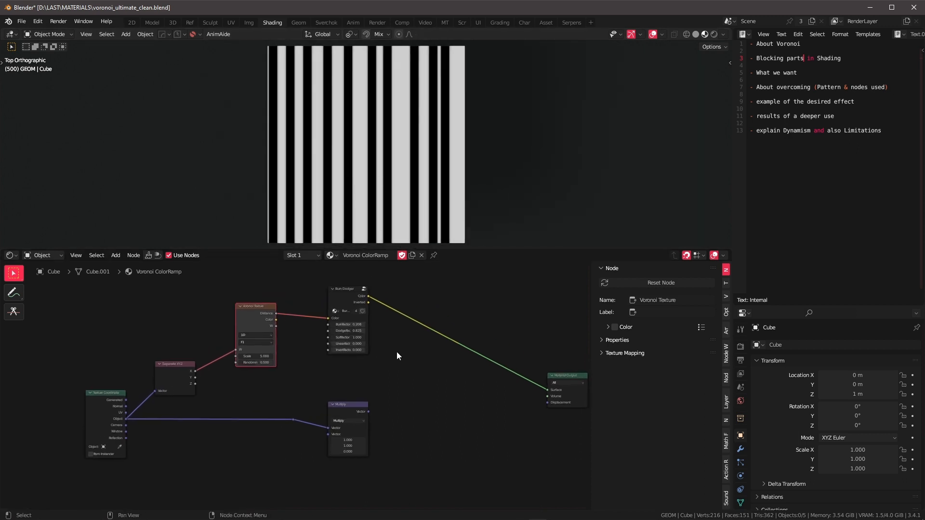
# Step: Add an sdArrow node from the SDF 2D primitives and place it just to the right of the Multiply node
pyautogui.press('Tab')
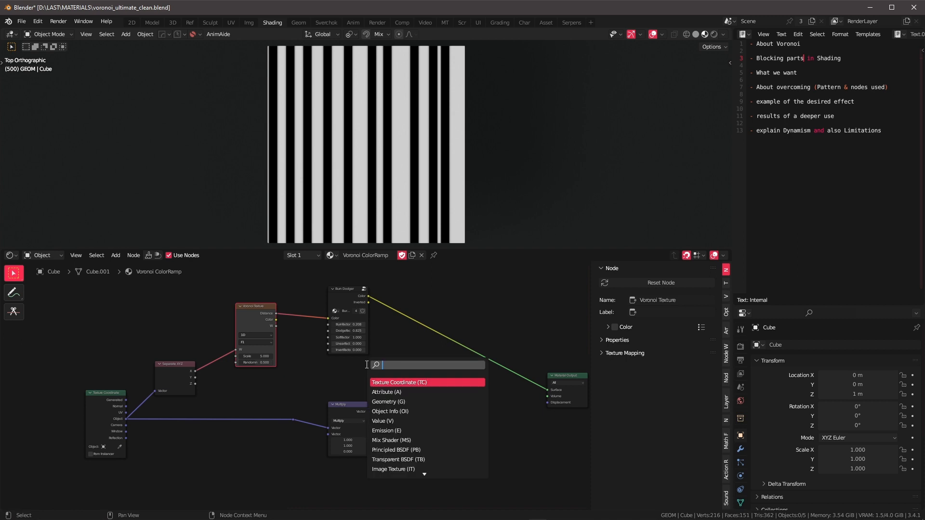
pyautogui.press('Escape')
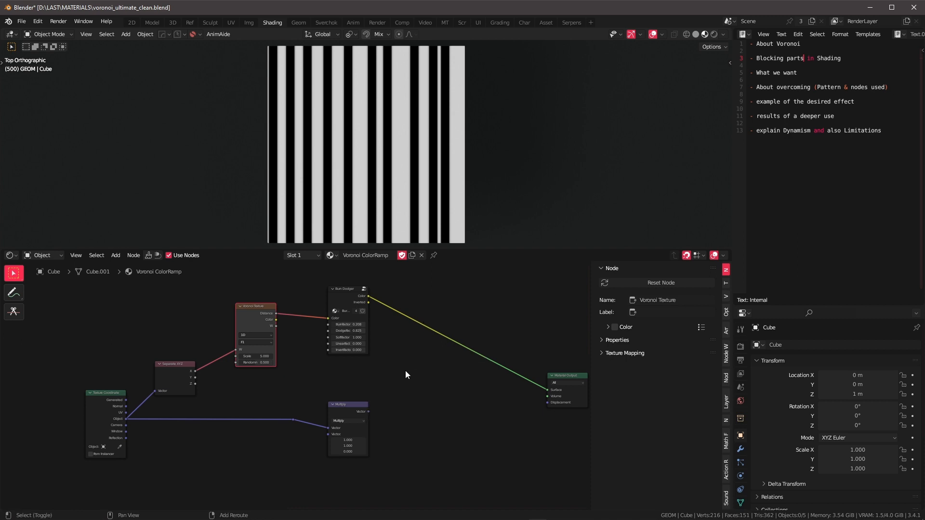
pyautogui.hotkey('shift', 'a')
pyautogui.moveTo(405, 370)
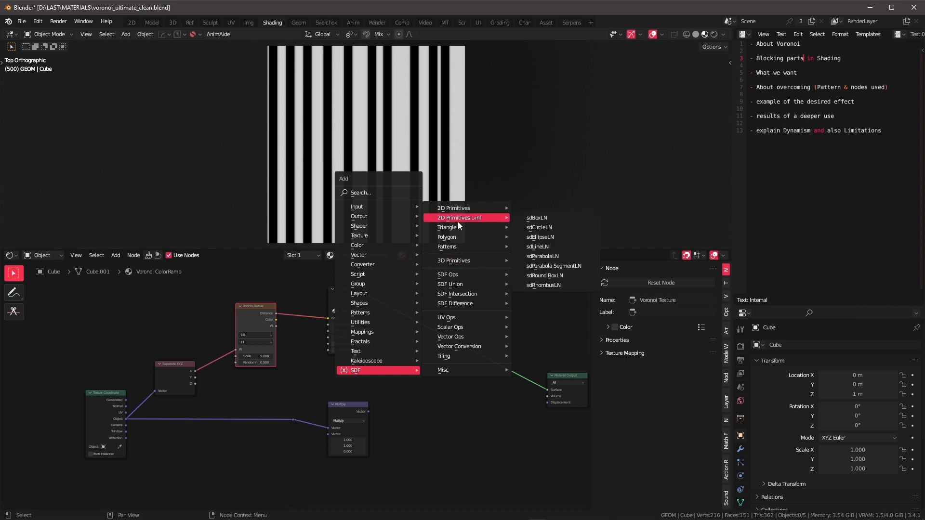
pyautogui.moveTo(455, 208)
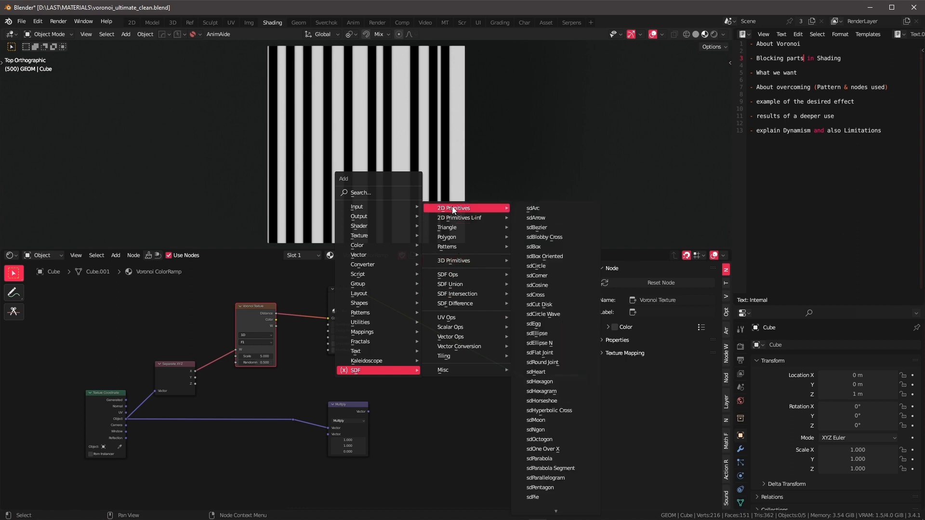
pyautogui.click(538, 218)
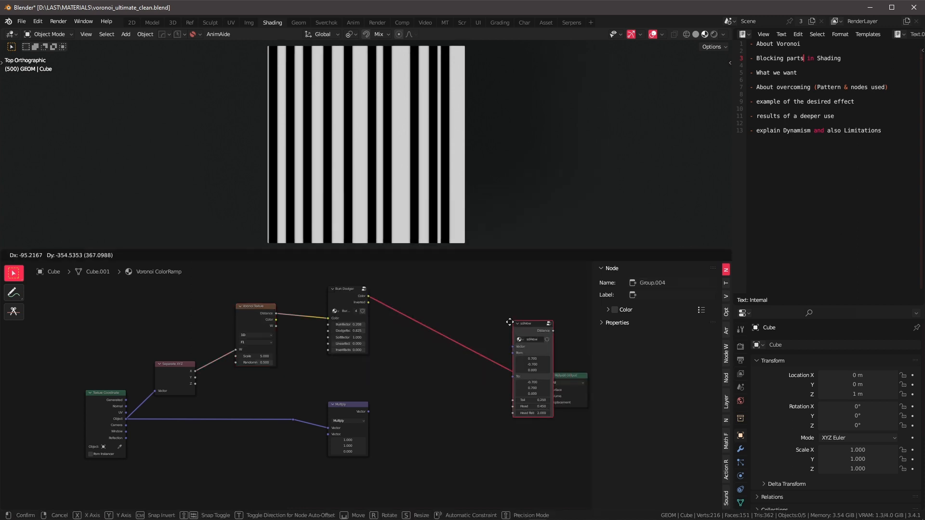
pyautogui.click(390, 355)
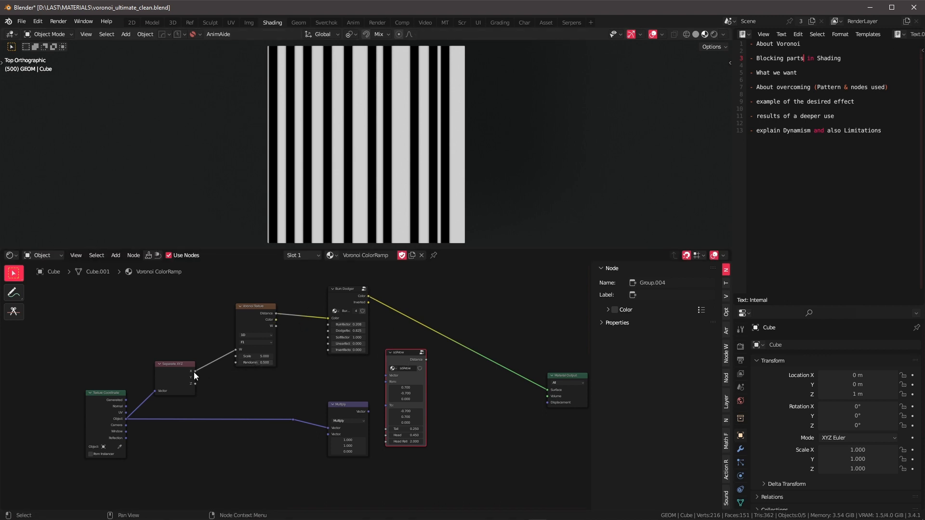
# Step: Feed the Object texture coordinates into sdArrow's Vector input and preview its Distance output through the Material Output
pyautogui.moveTo(195, 371); pyautogui.dragTo(255, 383)
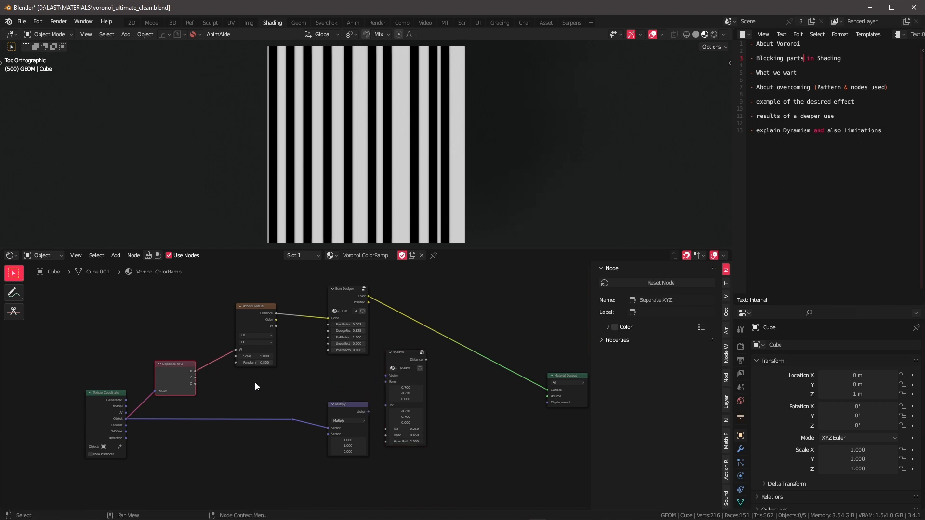
pyautogui.moveTo(125, 419); pyautogui.dragTo(386, 375)
pyautogui.keyDown('ctrl'); pyautogui.keyDown('shift'); pyautogui.click(420, 360); pyautogui.keyUp('shift'); pyautogui.keyUp('ctrl')
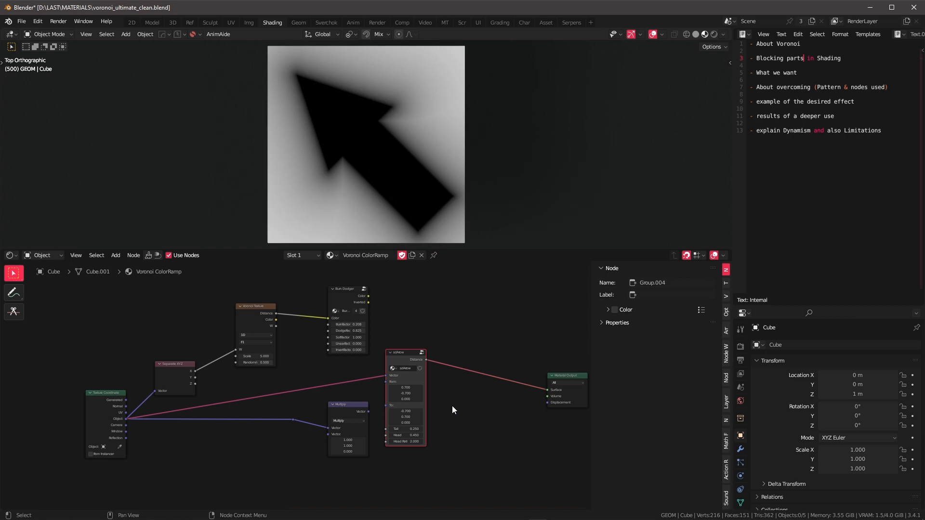
# Step: Annotate the arrowhead's edge and inner corner with freehand strokes in the enlarged viewport, and erase the strokes
pyautogui.moveTo(494, 416); pyautogui.dragTo(459, 427, button='middle')
pyautogui.scroll(2, 459, 427)
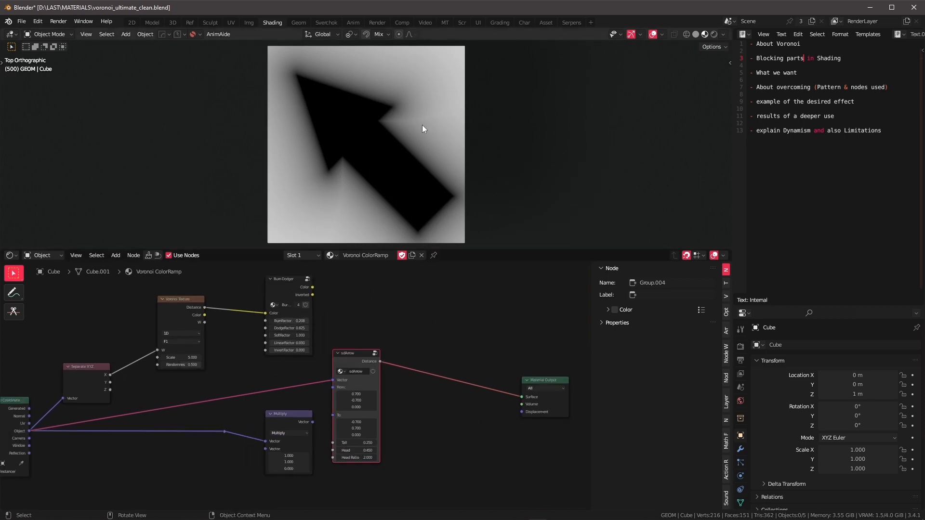
pyautogui.scroll(5, 409, 128)
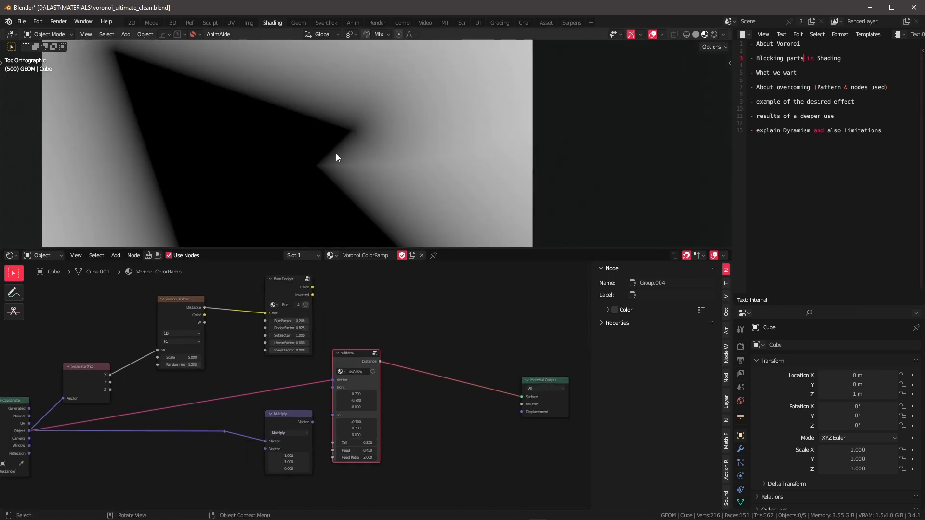
pyautogui.moveTo(350, 356)
pyautogui.mouseDown()
pyautogui.moveTo(371, 336)
pyautogui.moveTo(354, 340)
pyautogui.moveTo(358, 372)
pyautogui.moveTo(352, 366)
pyautogui.mouseUp()
pyautogui.moveTo(417, 377); pyautogui.dragTo(368, 369, button='middle')
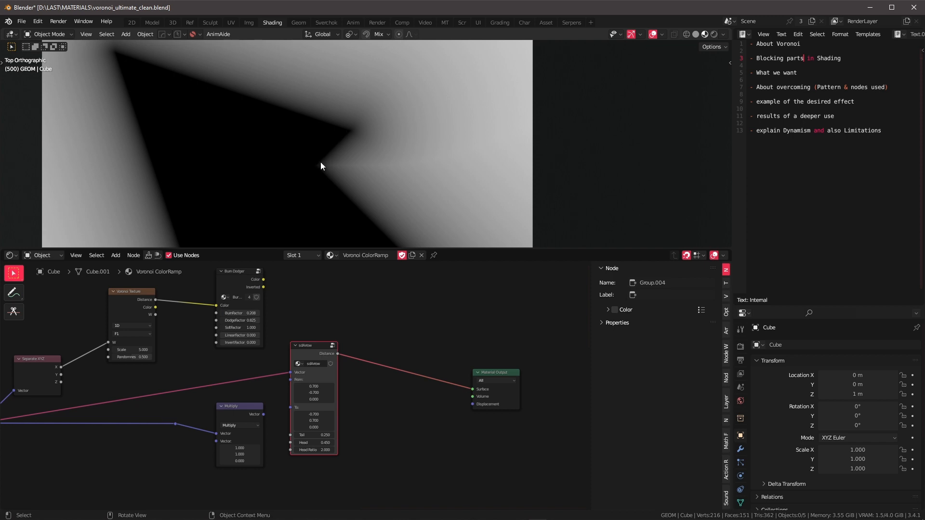
pyautogui.moveTo(317, 167)
pyautogui.mouseDown()
pyautogui.moveTo(352, 130)
pyautogui.moveTo(243, 107)
pyautogui.mouseUp()
pyautogui.moveTo(329, 164); pyautogui.dragTo(342, 165)
pyautogui.moveTo(338, 160); pyautogui.dragTo(368, 136)
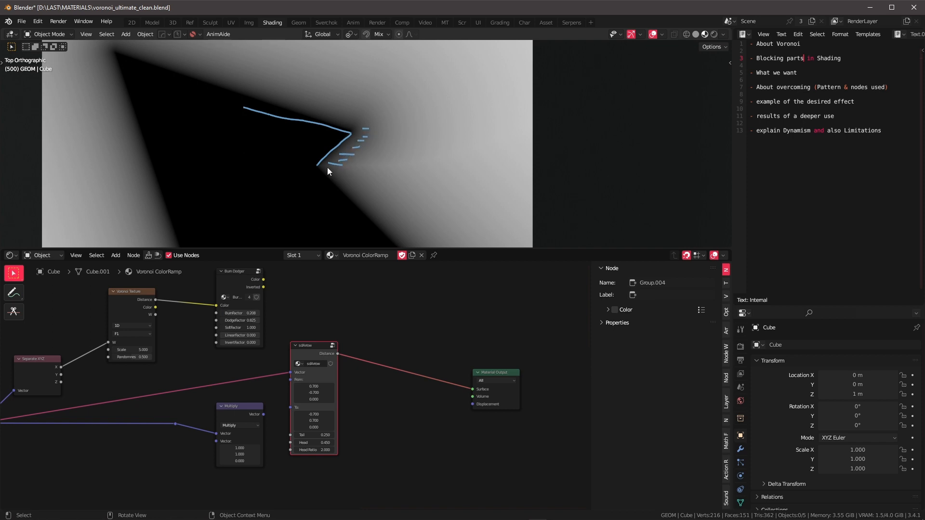
pyautogui.moveTo(369, 166)
pyautogui.mouseDown(button='right')
pyautogui.moveTo(402, 103)
pyautogui.moveTo(216, 100)
pyautogui.moveTo(357, 191)
pyautogui.mouseUp(button='right')
# Step: Insert a Wrap math node on the link between sdArrow's Distance output and the Material Output
pyautogui.scroll(-1, 382, 368)
pyautogui.scroll(-1, 383, 369)
pyautogui.moveTo(359, 388); pyautogui.dragTo(357, 366, button='middle')
pyautogui.press('Tab')
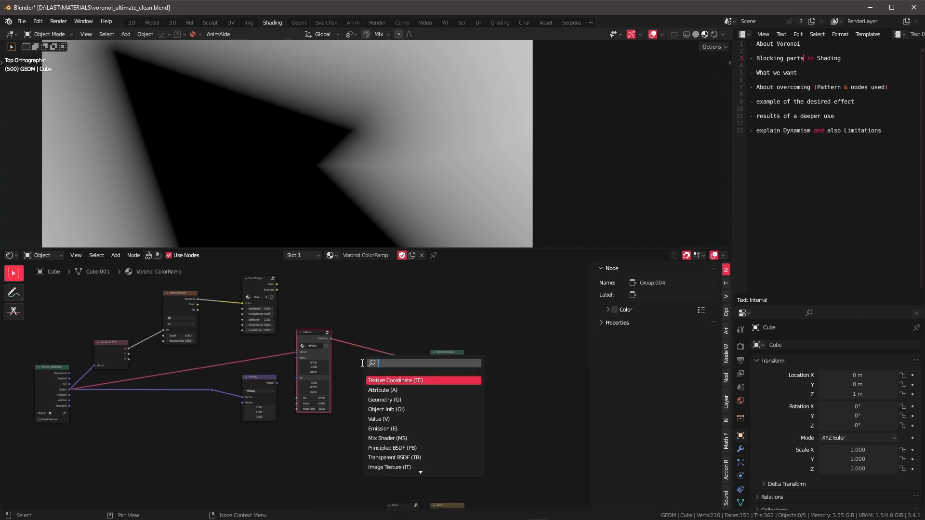
pyautogui.write('w')
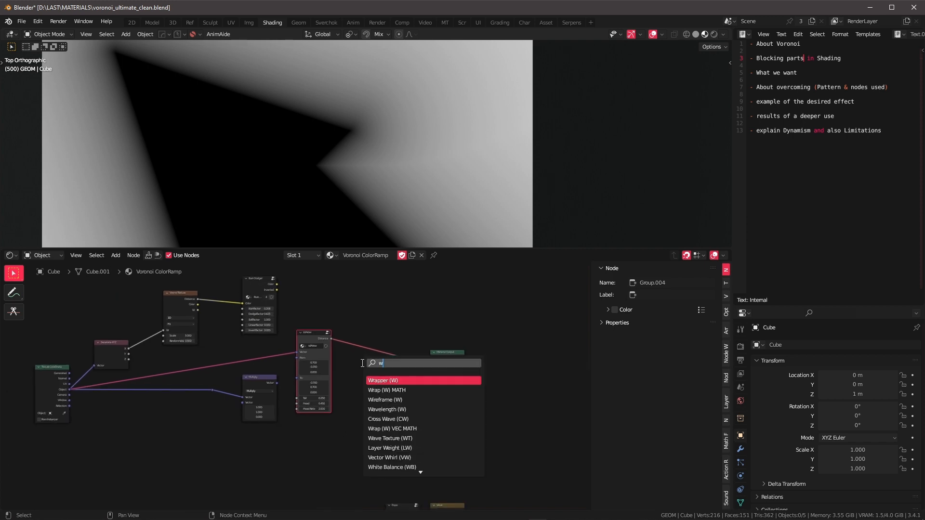
pyautogui.write('ra')
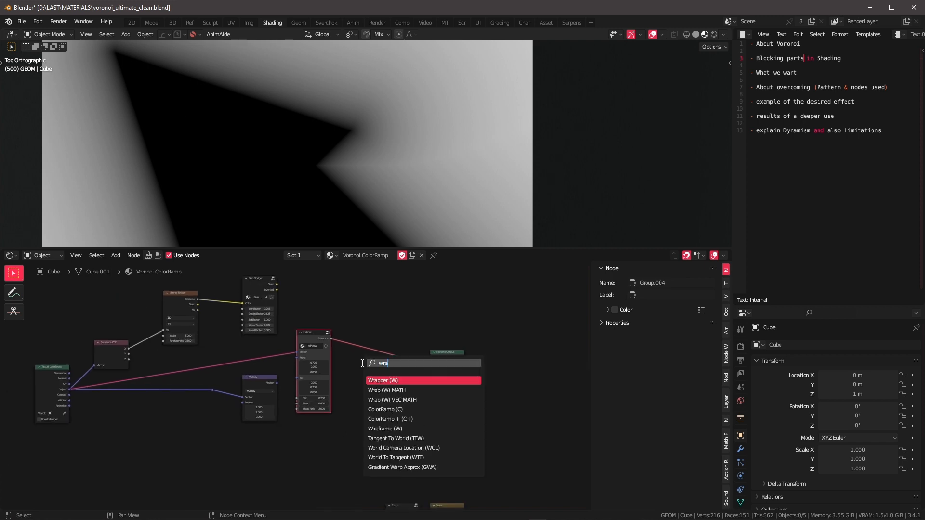
pyautogui.click(402, 388)
pyautogui.click(395, 359)
# Step: Move the Material Output node further right of the Wrap node
pyautogui.moveTo(413, 331); pyautogui.dragTo(505, 396)
pyautogui.press('g')
pyautogui.click(495, 406)
pyautogui.scroll(6, 396, 386)
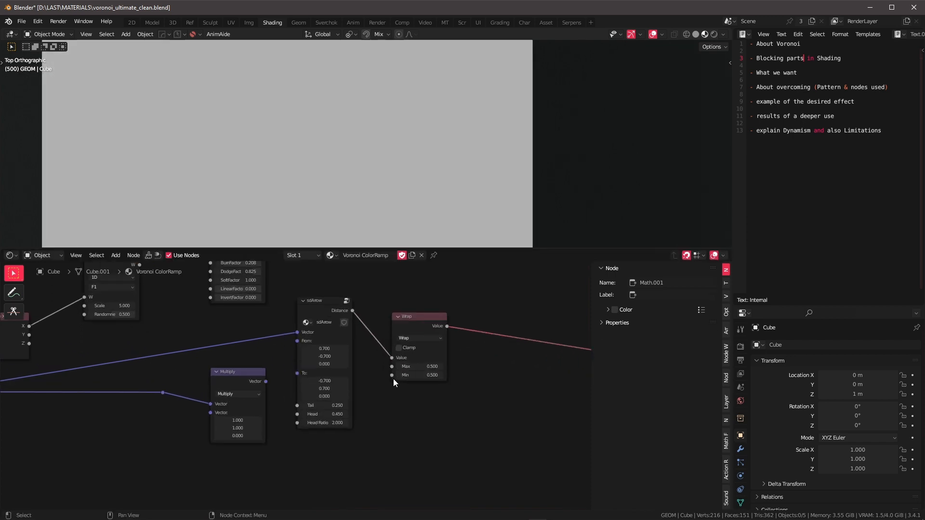
# Step: Set the Wrap node's Max to 1 and Min to 0, and view the whole arrow
pyautogui.click(422, 367)
pyautogui.write('1')
pyautogui.press('Tab')
pyautogui.write('0')
pyautogui.press('Return')
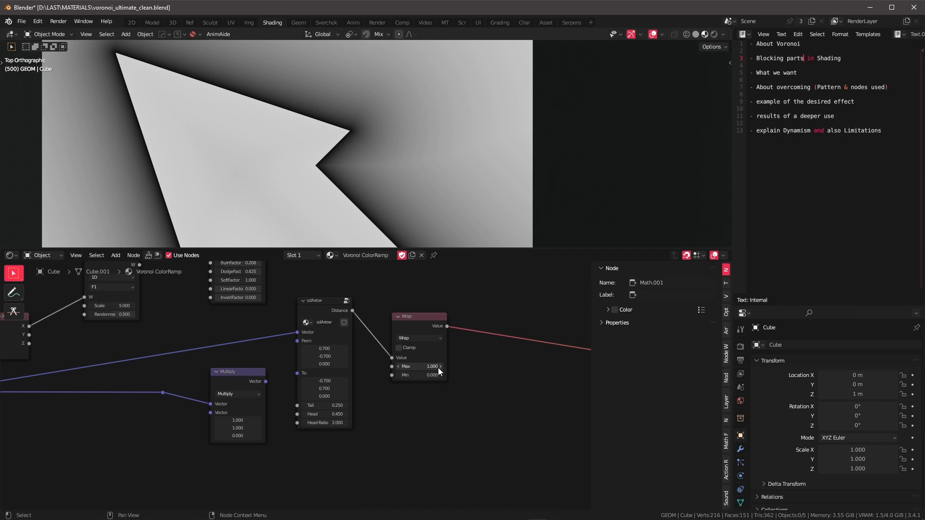
pyautogui.scroll(-5, 416, 211)
# Step: Move the Wrap node right to make room for another node after sdArrow
pyautogui.keyDown('ctrl'); pyautogui.hscroll(5, 458, 389); pyautogui.keyUp('ctrl')
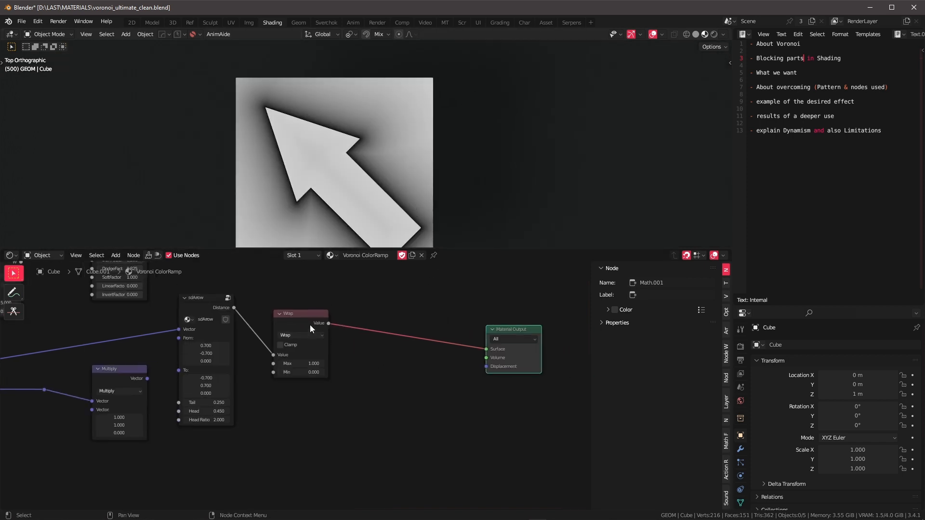
pyautogui.moveTo(311, 324); pyautogui.dragTo(345, 322)
pyautogui.moveTo(390, 323); pyautogui.dragTo(445, 319, button='middle')
pyautogui.moveTo(397, 316); pyautogui.dragTo(435, 316)
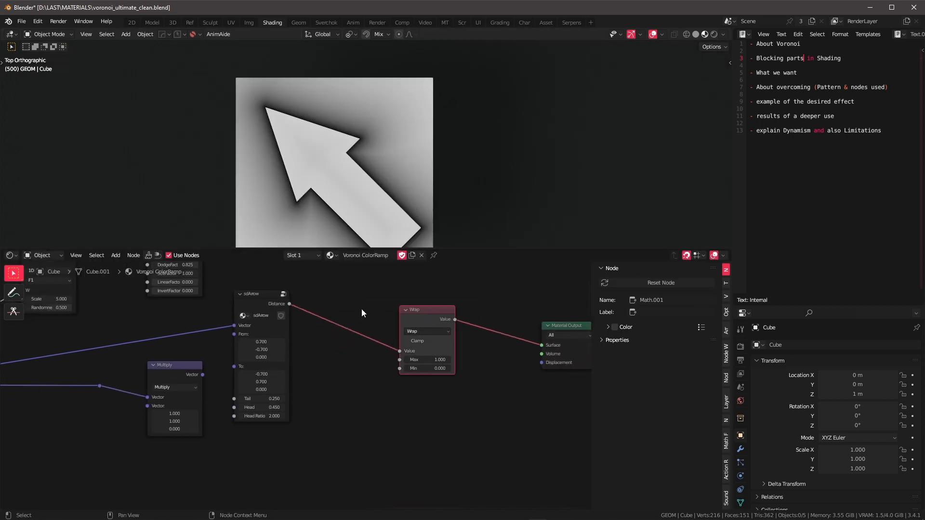
# Step: Insert an Add math node between sdArrow and Wrap, and vary its value up to 8.930
pyautogui.press('Tab')
pyautogui.write('add')
pyautogui.press('Return')
pyautogui.click(327, 329)
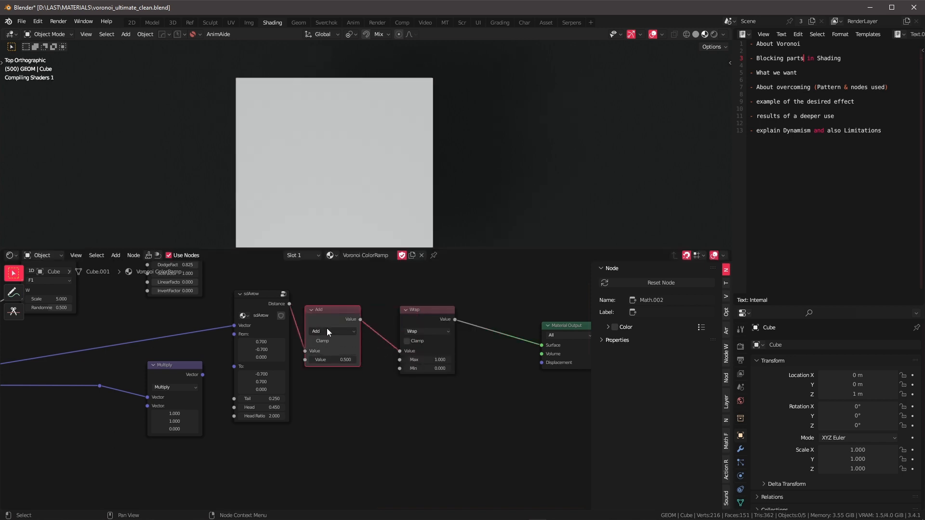
pyautogui.keyDown('shift'); pyautogui.moveTo(331, 360); pyautogui.dragTo(391, 361); pyautogui.keyUp('shift')
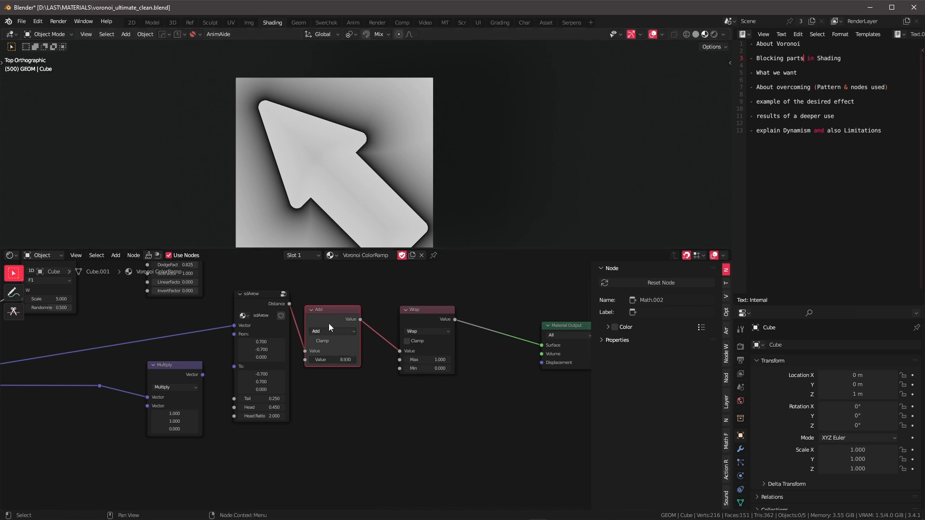
# Step: Detach the Add node, move Wrap left, and reinsert Add between Wrap and the Material Output
pyautogui.keyDown('alt'); pyautogui.moveTo(327, 321); pyautogui.dragTo(446, 408); pyautogui.keyUp('alt')
pyautogui.moveTo(423, 316); pyautogui.dragTo(366, 308)
pyautogui.moveTo(449, 402); pyautogui.dragTo(440, 316)
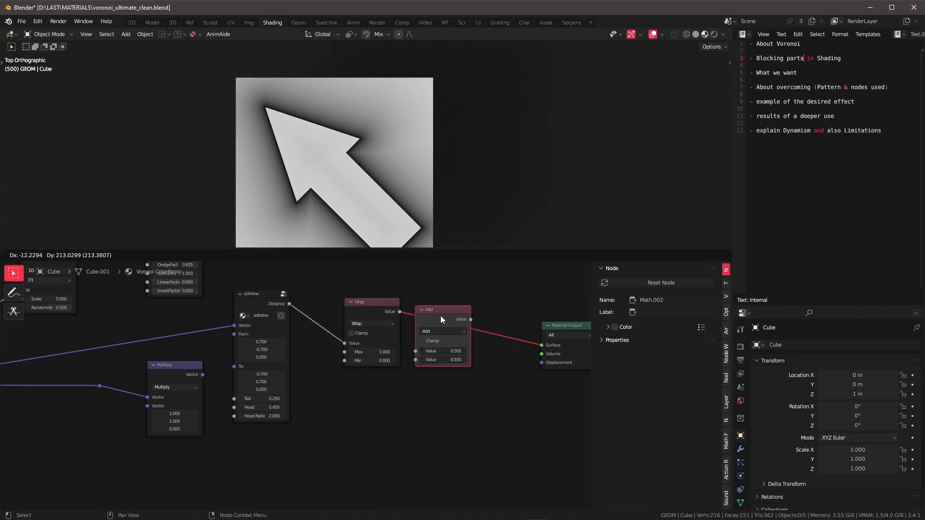
# Step: Lower the value of the Add node after Wrap to -0.050
pyautogui.moveTo(443, 360); pyautogui.dragTo(241, 360)
pyautogui.rightClick(442, 360)
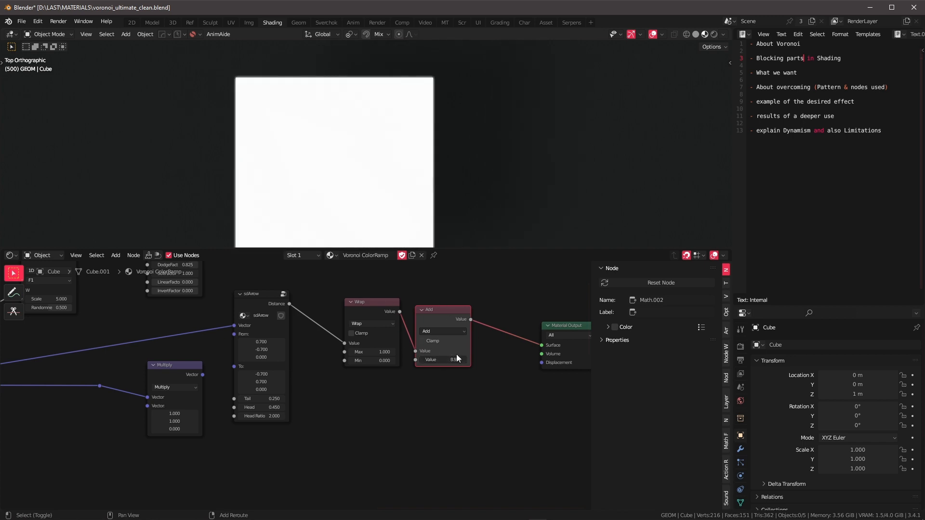
pyautogui.moveTo(457, 358); pyautogui.dragTo(455, 359)
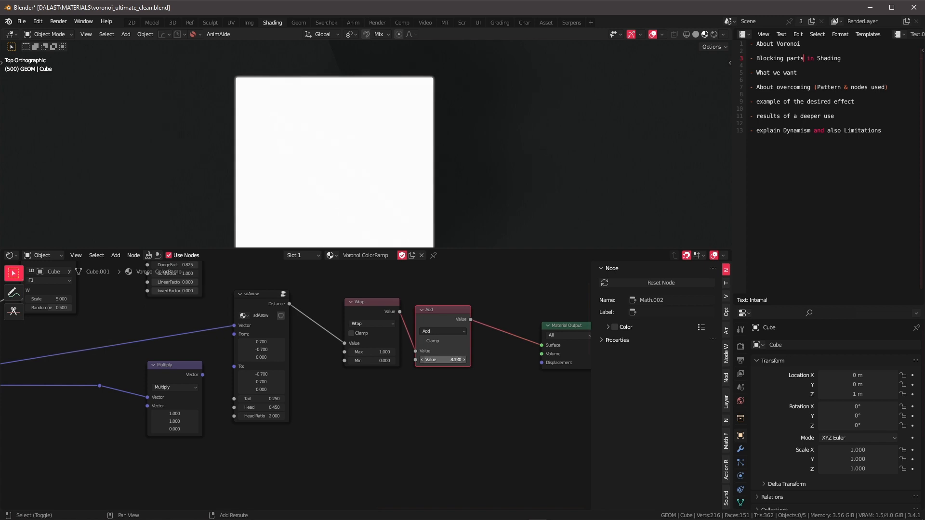
pyautogui.moveTo(347, 359); pyautogui.dragTo(20, 359)
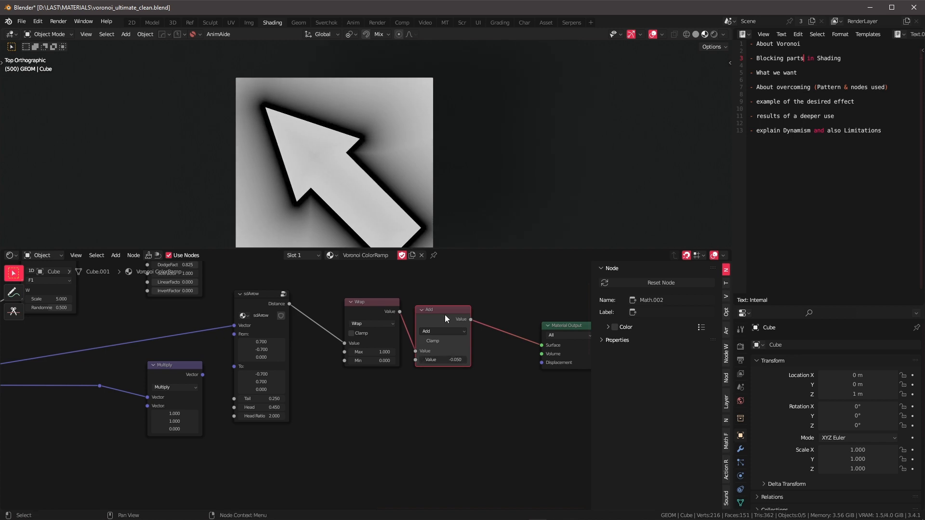
# Step: Detach and delete the Add and sdArrow nodes, keeping Wrap linked to the Material Output
pyautogui.keyDown('alt'); pyautogui.moveTo(444, 314); pyautogui.dragTo(409, 394); pyautogui.keyUp('alt')
pyautogui.press('x')
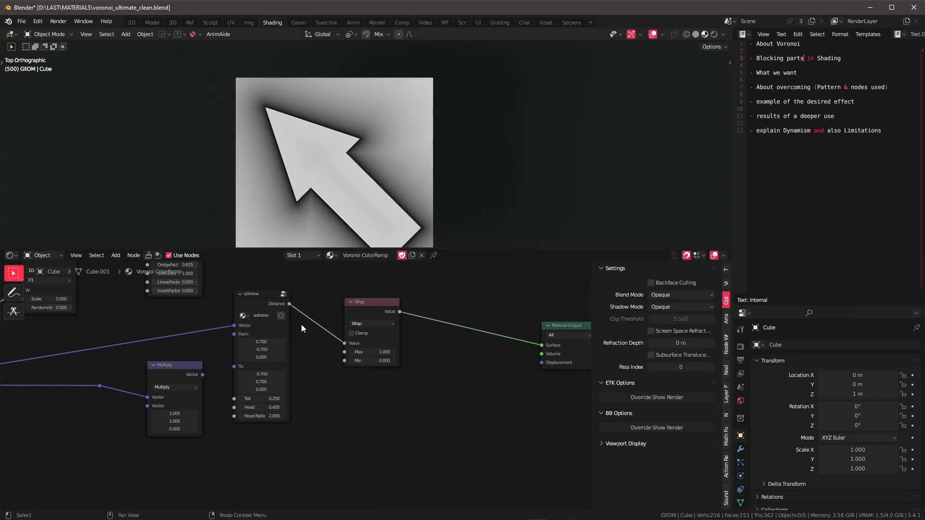
pyautogui.moveTo(301, 324); pyautogui.dragTo(404, 316, button='middle')
pyautogui.keyDown('alt'); pyautogui.moveTo(358, 289); pyautogui.dragTo(447, 392); pyautogui.keyUp('alt')
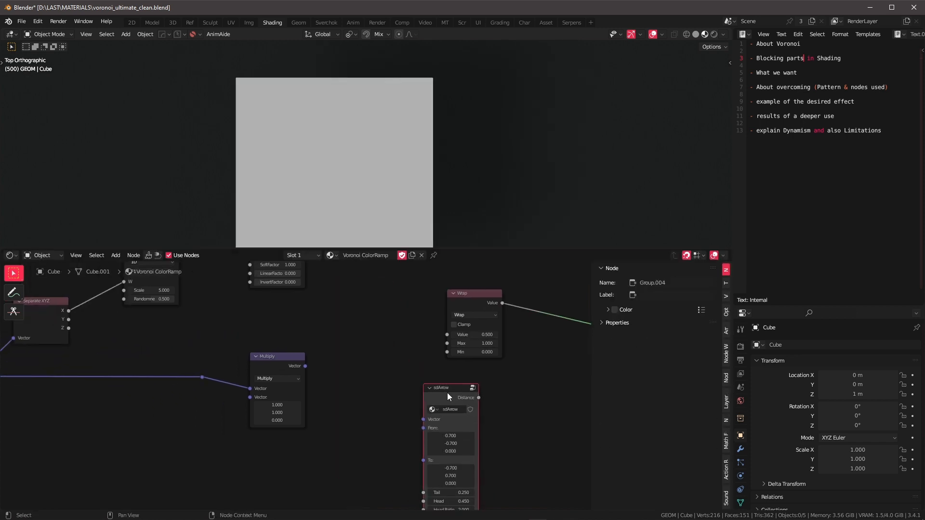
pyautogui.press('x')
# Step: Add an sdStar node from the SDF 2D primitives and link its Distance output to Wrap's Value input
pyautogui.press('Tab')
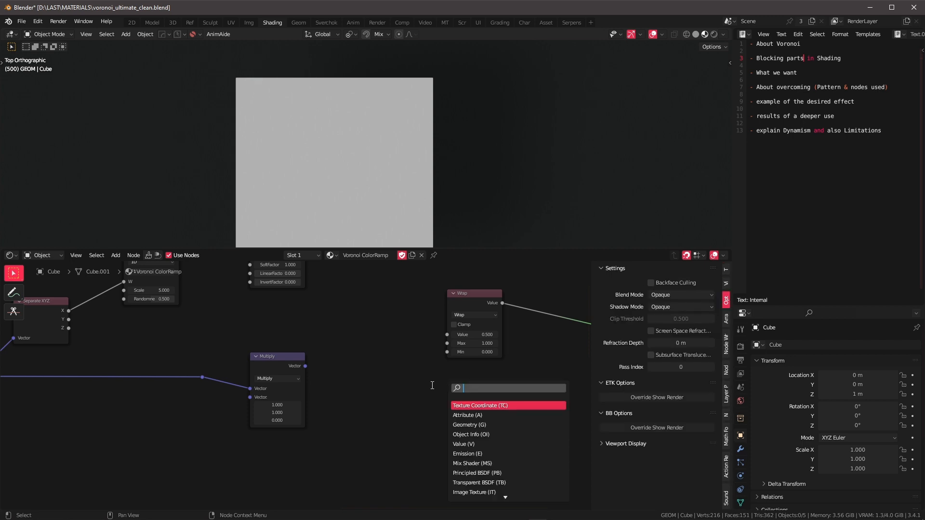
pyautogui.hotkey('shift', 'a')
pyautogui.moveTo(352, 374)
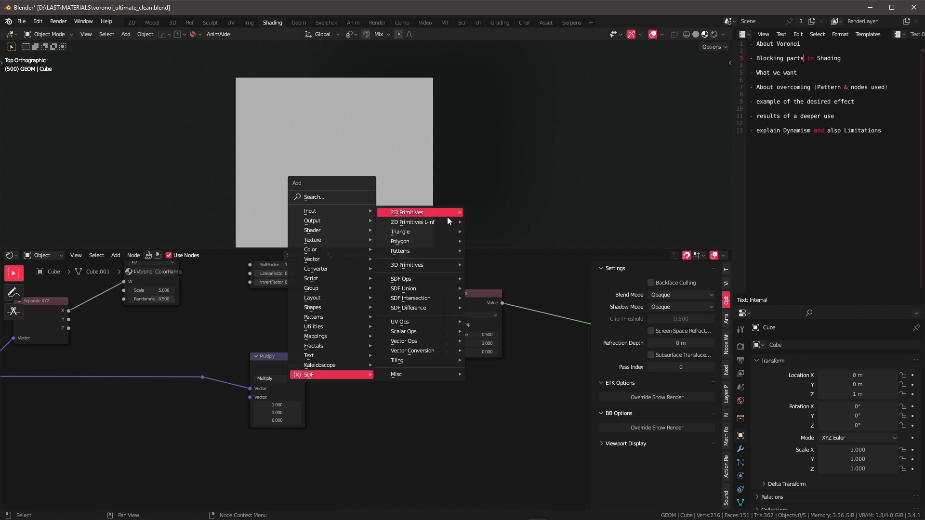
pyautogui.moveTo(447, 218)
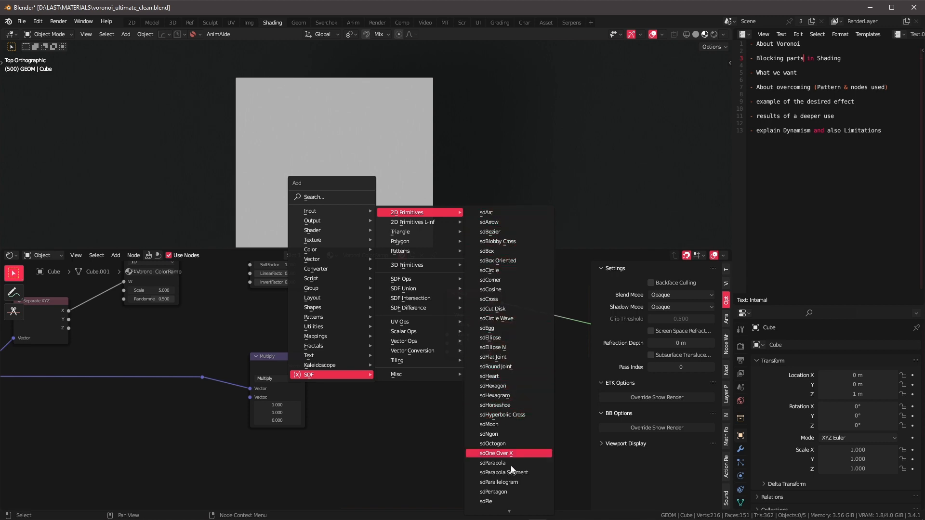
pyautogui.moveTo(512, 514)
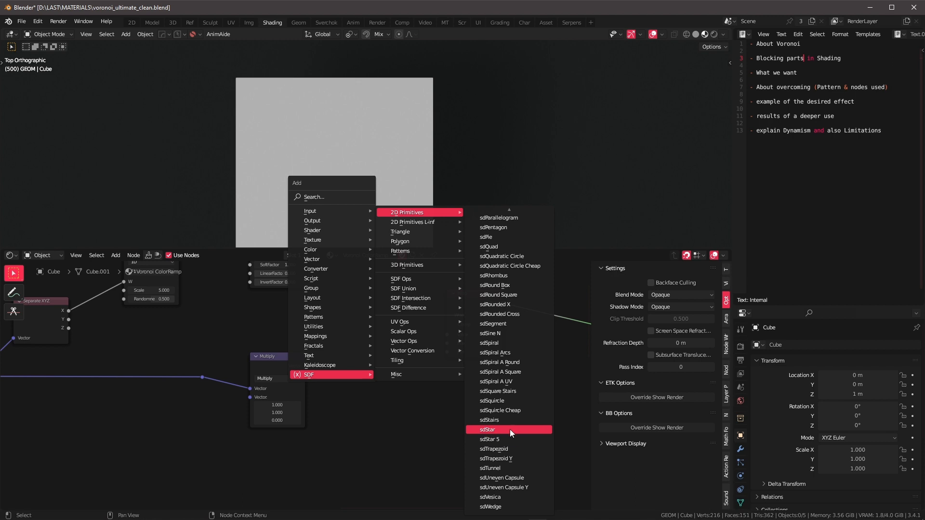
pyautogui.click(502, 429)
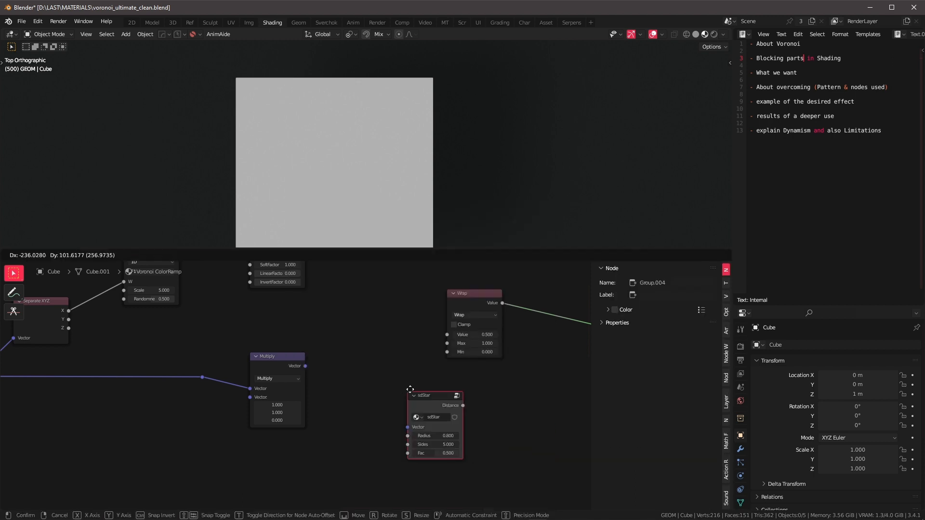
pyautogui.click(327, 289)
pyautogui.moveTo(385, 303); pyautogui.dragTo(451, 334)
# Step: Link the reroute carrying the Object texture coordinates to sdStar's Vector input
pyautogui.scroll(-3, 242, 337)
pyautogui.moveTo(153, 353); pyautogui.dragTo(274, 363, button='middle')
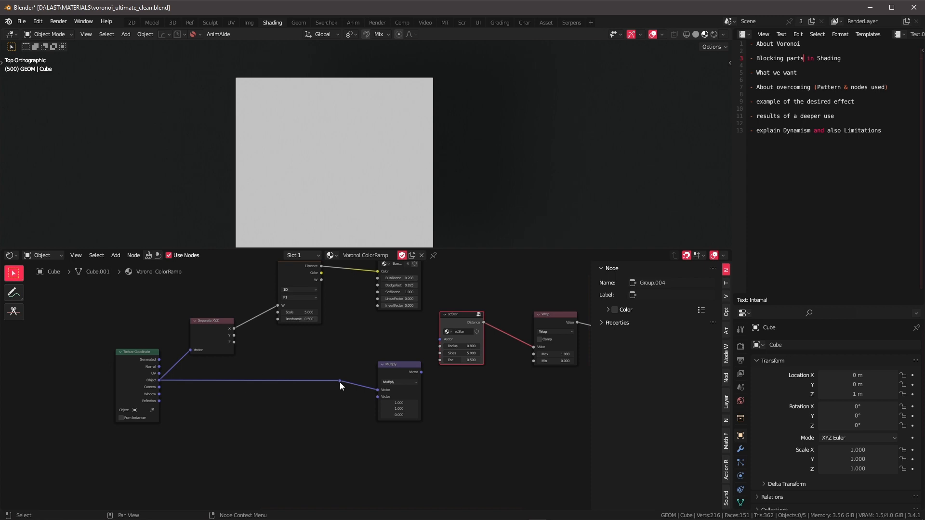
pyautogui.moveTo(339, 381); pyautogui.dragTo(444, 339)
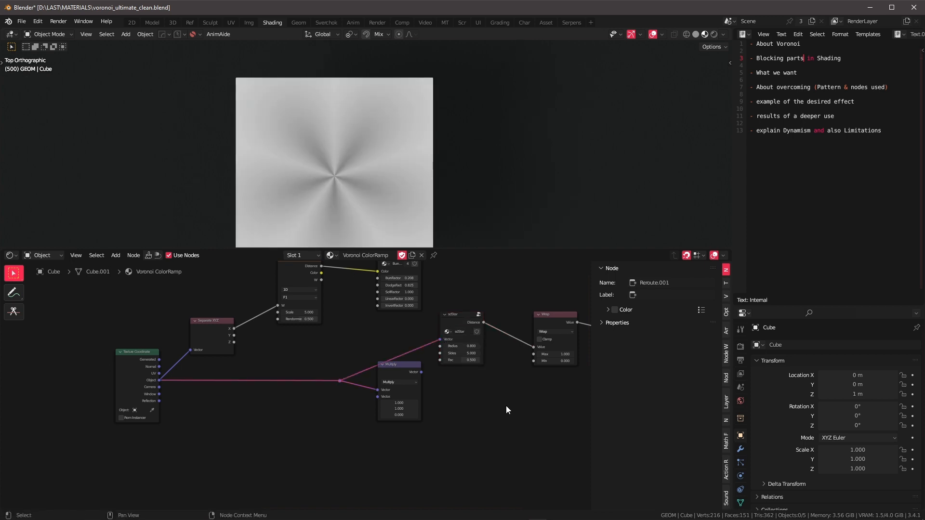
# Step: Experiment with sdStar's Radius, Sides and Fac, ending with Radius 0.060 and Fac 1.000
pyautogui.moveTo(505, 410); pyautogui.dragTo(359, 403, button='middle')
pyautogui.scroll(2, 382, 365)
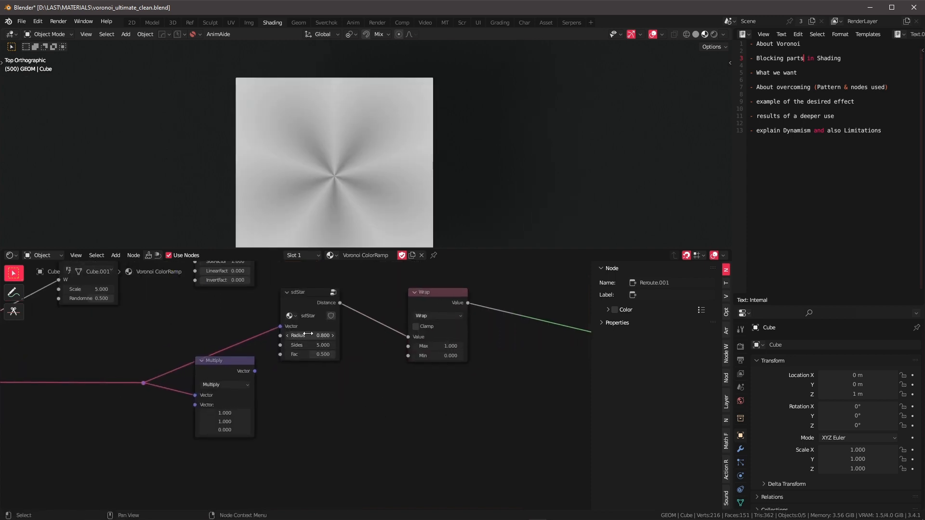
pyautogui.moveTo(306, 336); pyautogui.dragTo(311, 355)
pyautogui.rightClick(305, 335)
pyautogui.rightClick(309, 345)
pyautogui.rightClick(312, 345)
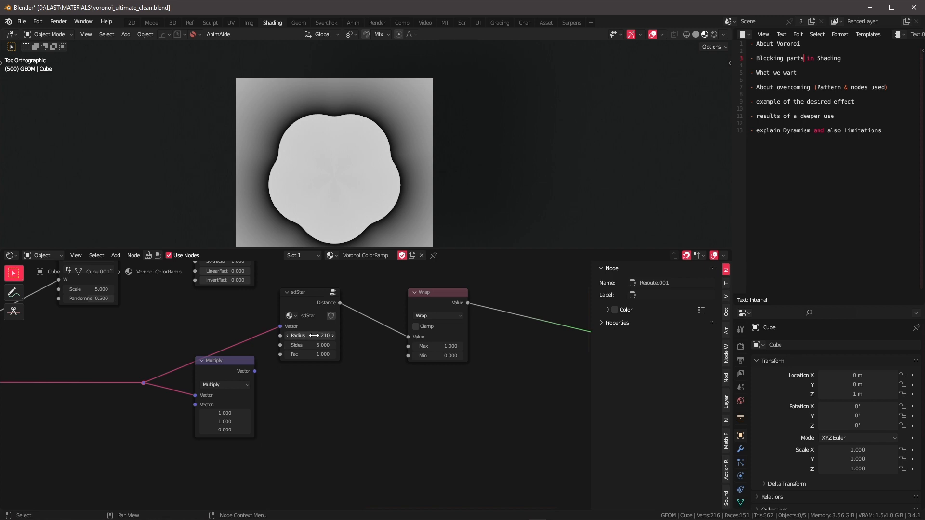
pyautogui.moveTo(314, 336); pyautogui.dragTo(289, 336)
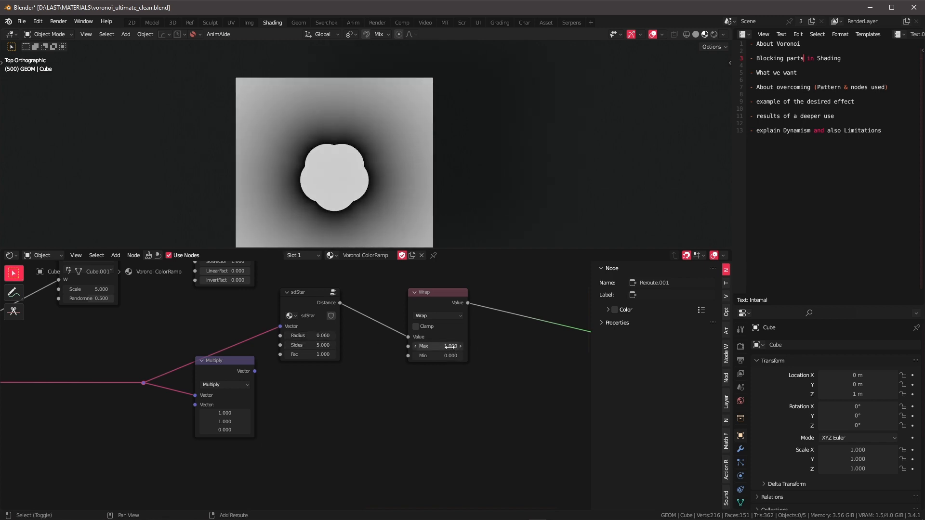
# Step: Lower Wrap's Max to 0.950 and try different values for its Min
pyautogui.moveTo(438, 346)
pyautogui.mouseDown()
pyautogui.moveTo(415, 346)
pyautogui.moveTo(462, 346)
pyautogui.moveTo(436, 346)
pyautogui.mouseUp()
pyautogui.scroll(4, 365, 177)
pyautogui.keyDown('shift'); pyautogui.moveTo(365, 177); pyautogui.dragTo(387, 149, button='middle'); pyautogui.keyUp('shift')
pyautogui.scroll(-2, 381, 151)
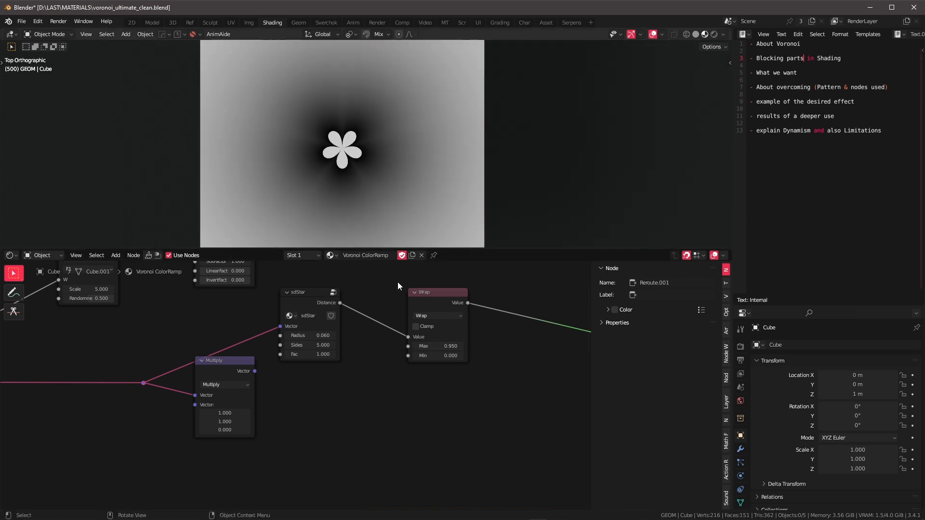
pyautogui.moveTo(438, 355); pyautogui.dragTo(446, 356)
pyautogui.rightClick(445, 356)
# Step: Make room after sdStar, insert an Add math node between sdStar and Wrap, and raise its value to 2.840
pyautogui.scroll(-4, 472, 296)
pyautogui.moveTo(470, 294); pyautogui.dragTo(354, 313, button='middle')
pyautogui.moveTo(342, 296); pyautogui.dragTo(355, 324)
pyautogui.press('g')
pyautogui.click(422, 330)
pyautogui.press('Tab')
pyautogui.write('add')
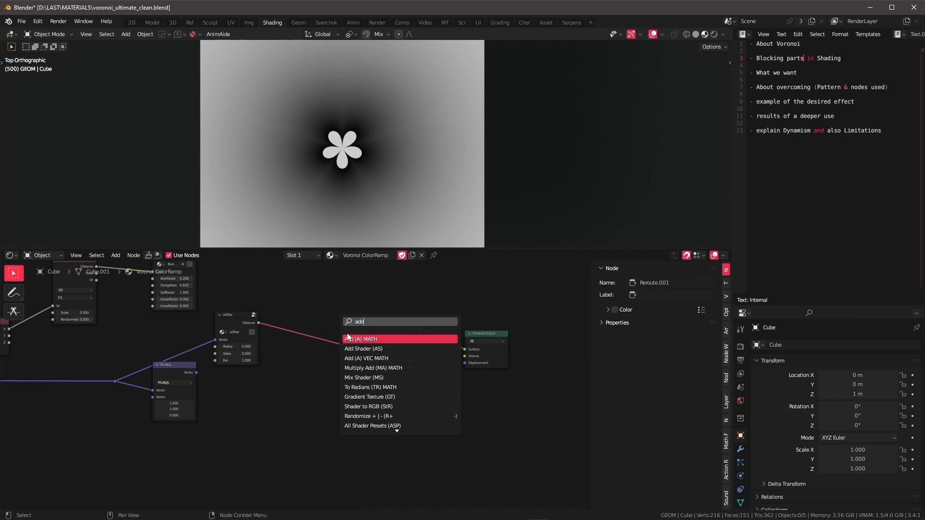
pyautogui.press('Return')
pyautogui.click(318, 332)
pyautogui.moveTo(310, 361); pyautogui.dragTo(425, 361)
pyautogui.scroll(-2, 375, 337)
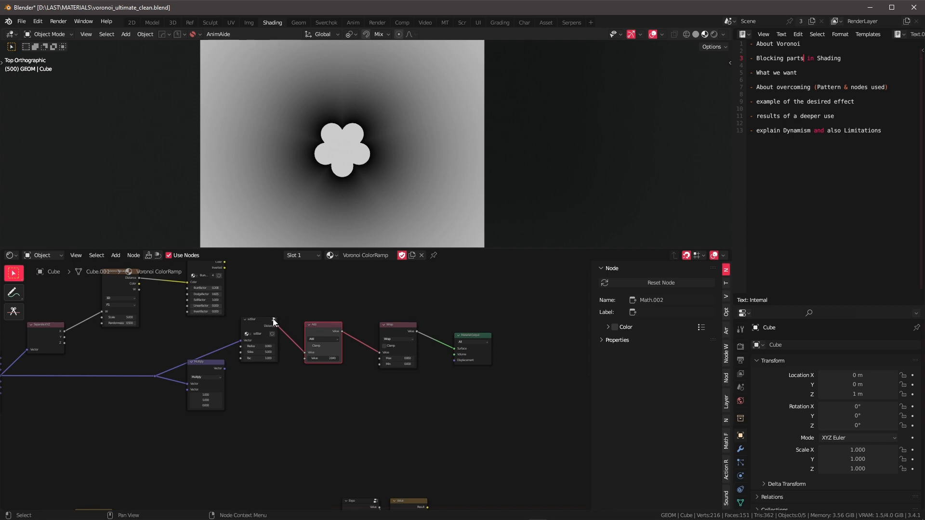
# Step: Move the sdStar chain further right and insert a vector Wrap node between the coordinate reroute and sdStar
pyautogui.moveTo(253, 304); pyautogui.dragTo(391, 394)
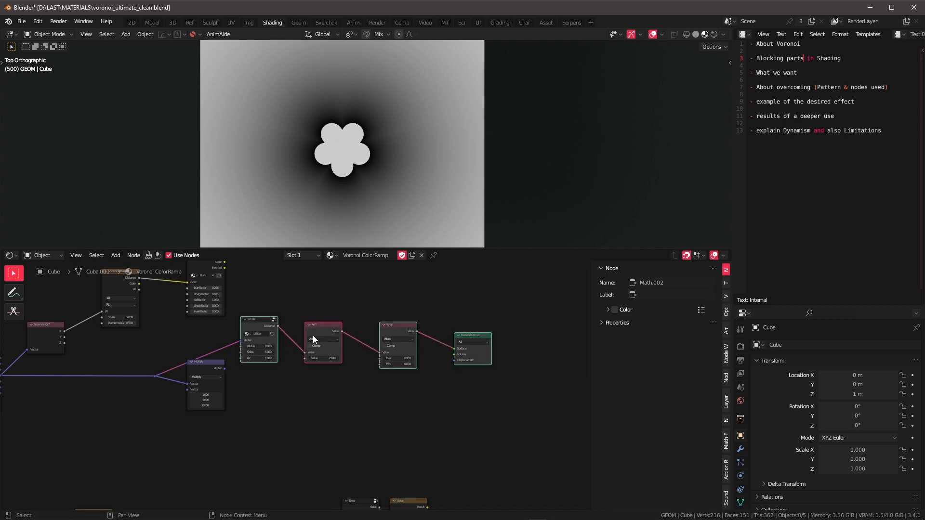
pyautogui.moveTo(263, 318); pyautogui.dragTo(381, 308)
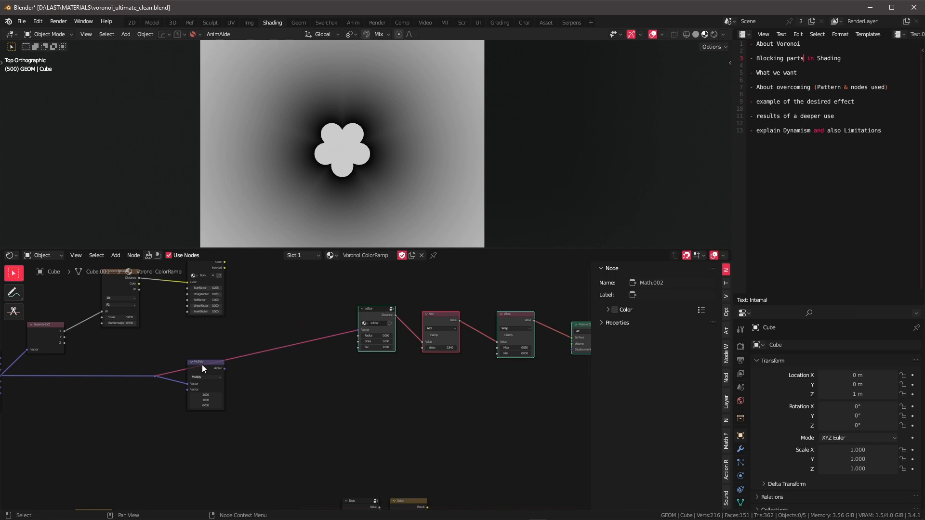
pyautogui.press('Tab')
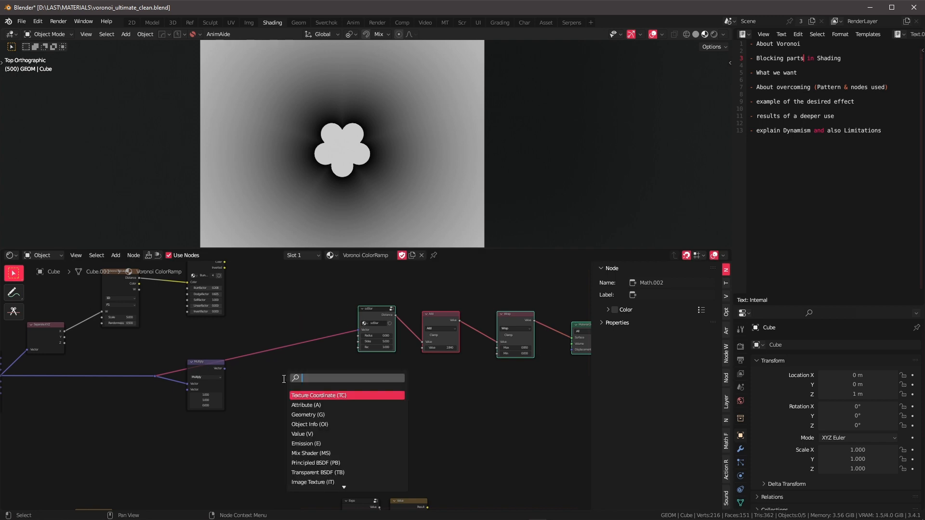
pyautogui.write('w')
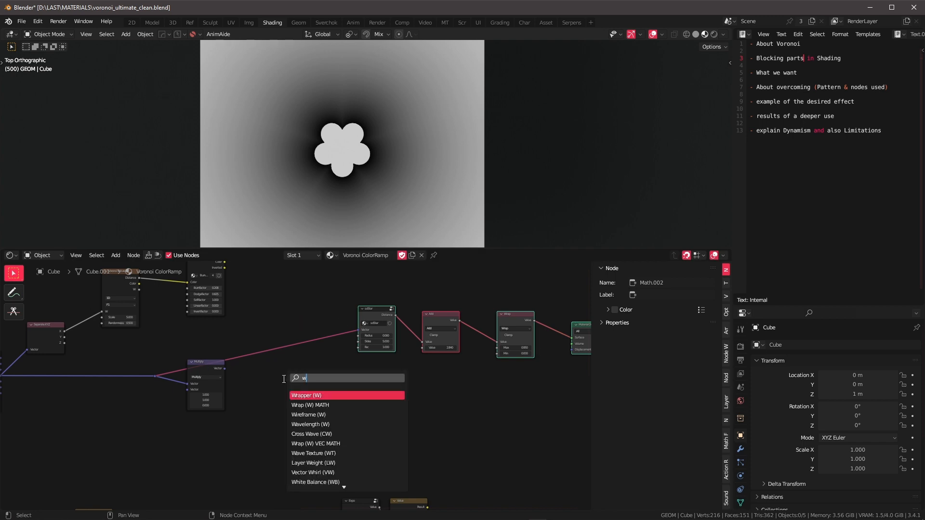
pyautogui.click(336, 444)
pyautogui.click(315, 403)
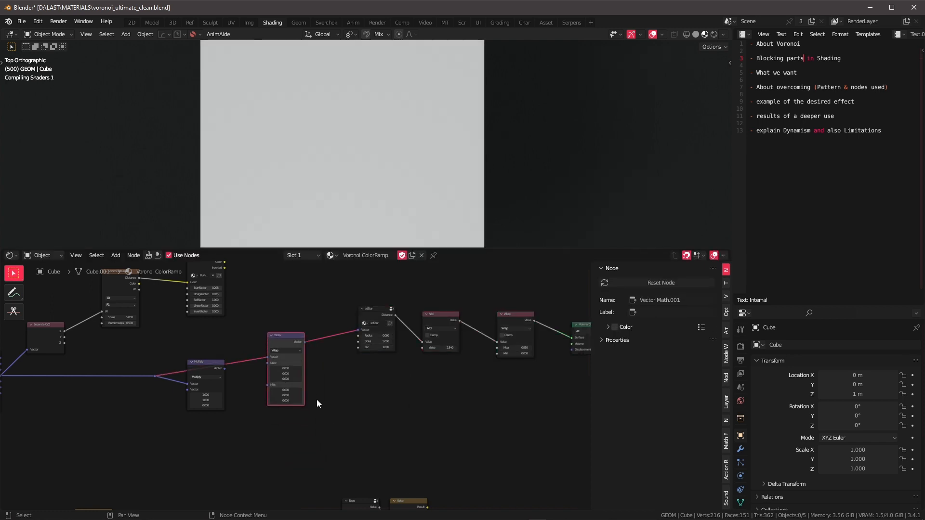
# Step: Set the vector Wrap node's Max to 1.000 and its Min to -1.000 on all three axes
pyautogui.write('1')
pyautogui.press('Return')
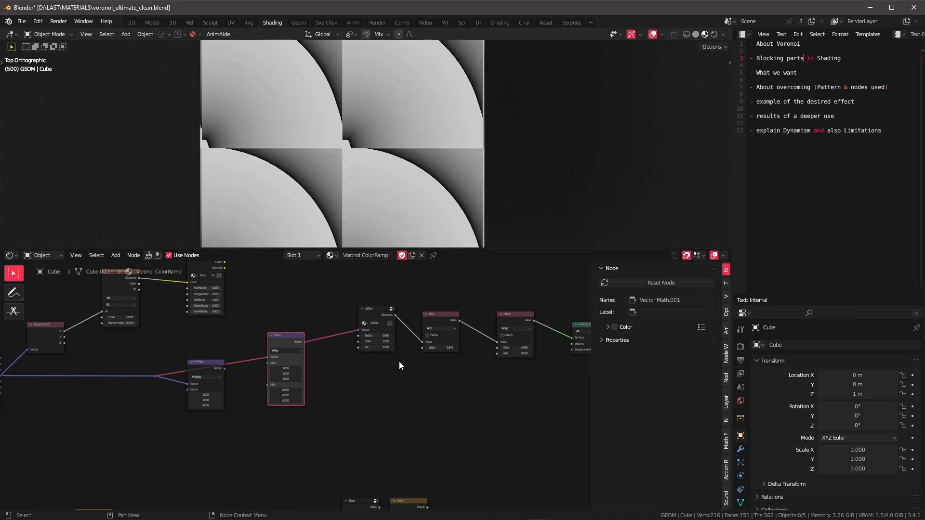
pyautogui.scroll(2, 383, 372)
pyautogui.moveTo(378, 383); pyautogui.dragTo(331, 397, button='middle')
pyautogui.scroll(1, 299, 391)
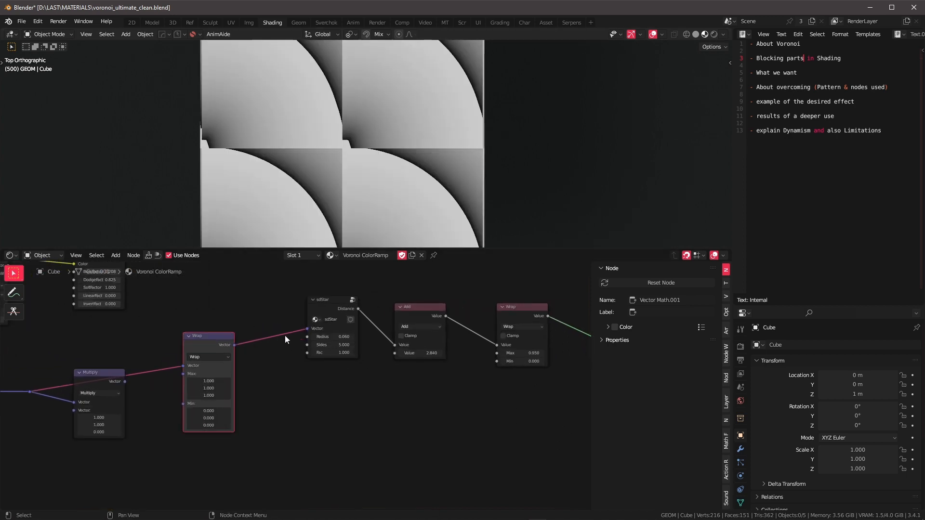
pyautogui.scroll(-3, 207, 385)
pyautogui.moveTo(199, 387); pyautogui.dragTo(293, 361, button='middle')
pyautogui.scroll(3, 300, 367)
pyautogui.moveTo(386, 354); pyautogui.dragTo(310, 376, button='middle')
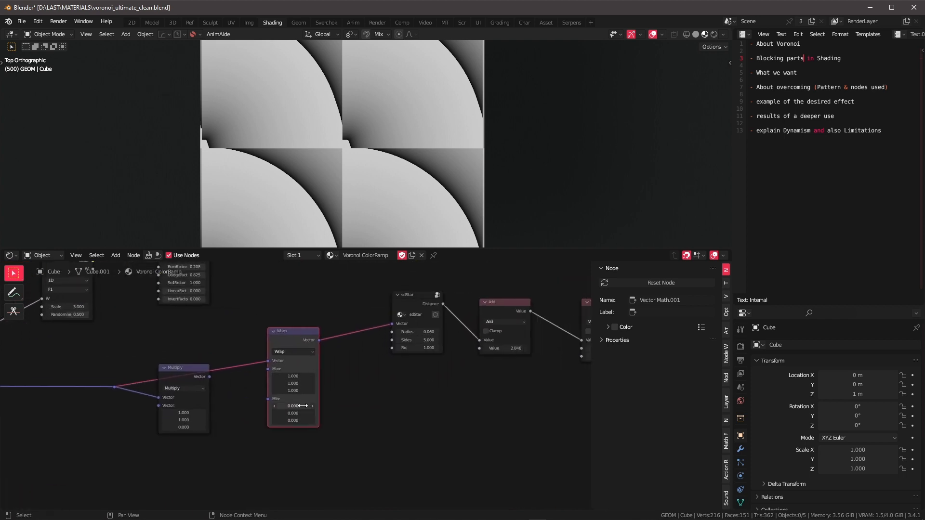
pyautogui.moveTo(300, 403)
pyautogui.mouseDown()
pyautogui.moveTo(299, 418)
pyautogui.moveTo(299, 403)
pyautogui.mouseUp()
pyautogui.moveTo(299, 406); pyautogui.dragTo(298, 421)
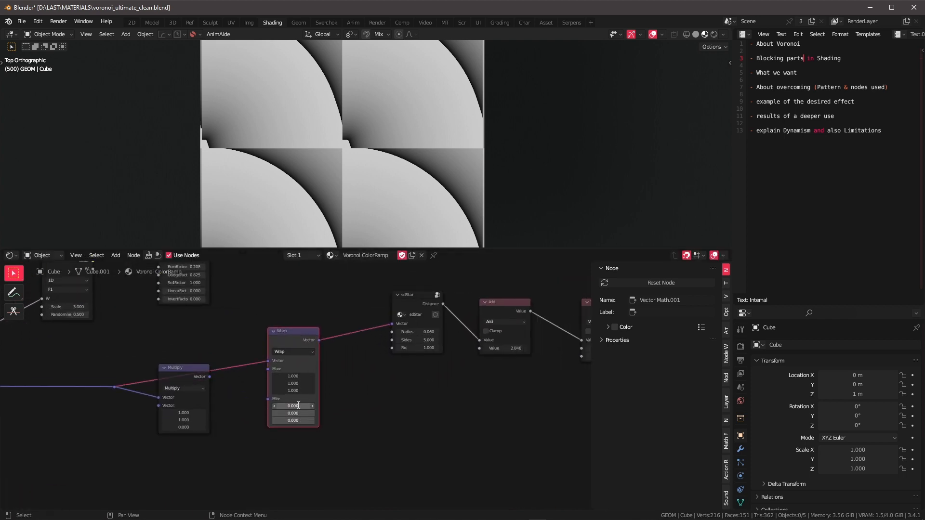
pyautogui.write('-1')
pyautogui.press('Return')
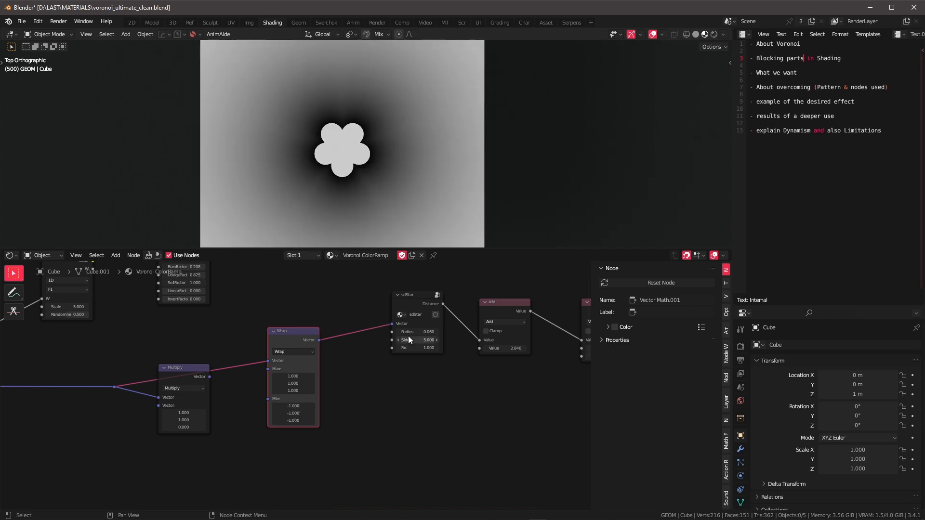
# Step: Move the Multiply node clear of the link and insert a vector Add node between the reroute and the vector Wrap
pyautogui.moveTo(413, 333)
pyautogui.mouseDown()
pyautogui.moveTo(510, 333)
pyautogui.moveTo(415, 333)
pyautogui.mouseUp()
pyautogui.moveTo(192, 369); pyautogui.dragTo(88, 419)
pyautogui.moveTo(158, 346); pyautogui.dragTo(242, 337, button='middle')
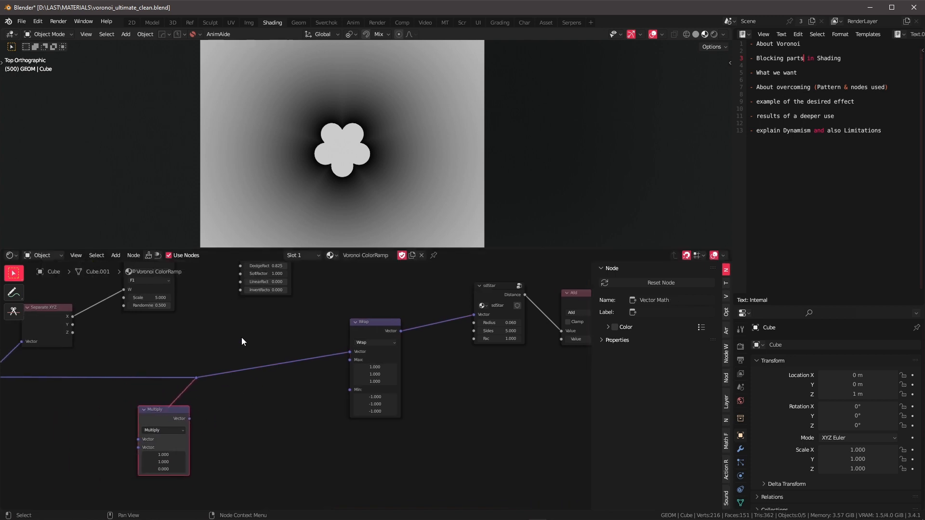
pyautogui.press('Tab')
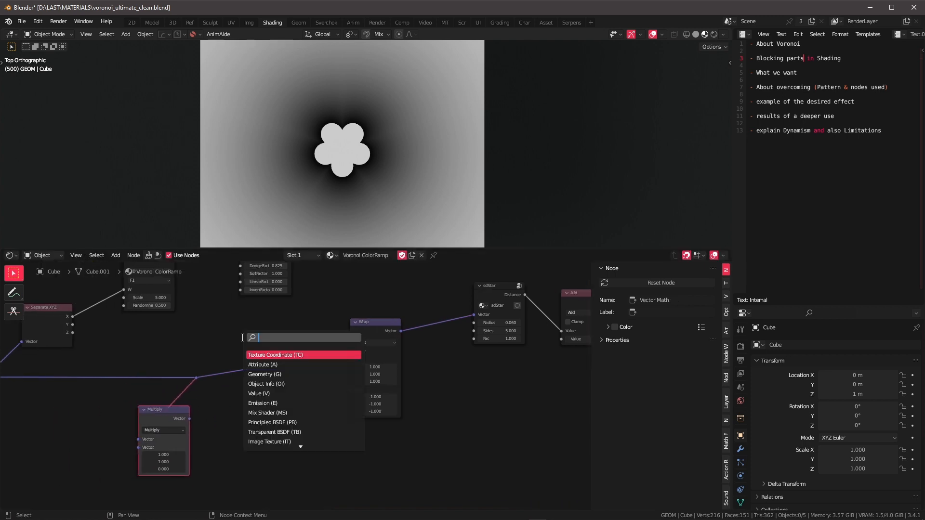
pyautogui.write('add')
pyautogui.press('Down')
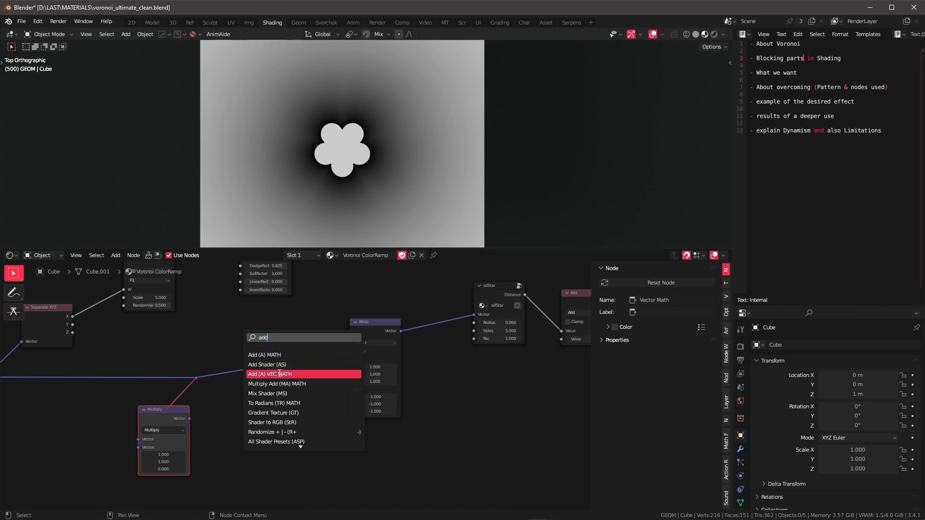
pyautogui.press('Return')
pyautogui.click(278, 373)
# Step: Try shifting the pattern by varying the X, Y and Z offsets of the vector Add node before Wrap
pyautogui.moveTo(265, 404); pyautogui.dragTo(438, 403)
pyautogui.rightClick(269, 403)
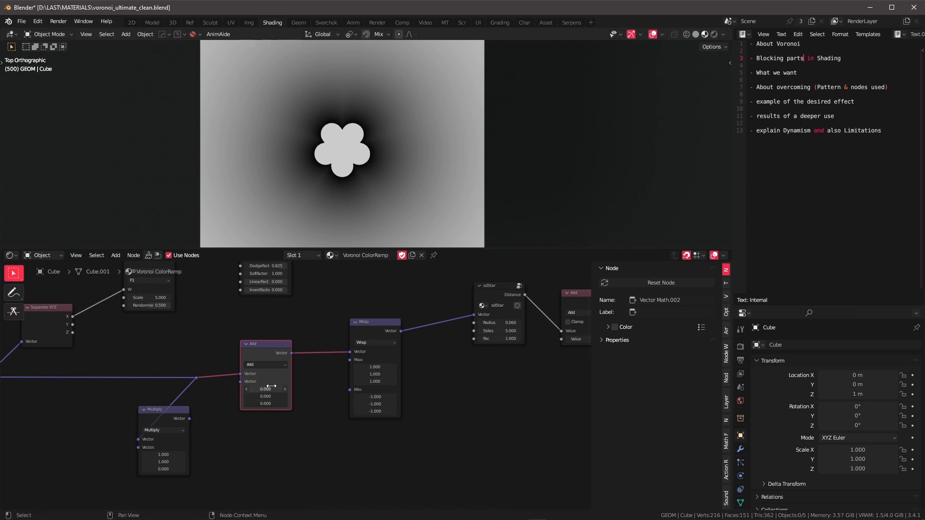
pyautogui.moveTo(265, 389); pyautogui.dragTo(587, 389)
pyautogui.rightClick(264, 389)
pyautogui.moveTo(265, 397); pyautogui.dragTo(431, 397)
pyautogui.rightClick(264, 397)
pyautogui.moveTo(264, 389); pyautogui.dragTo(573, 404)
pyautogui.rightClick(267, 394)
# Step: Detach the vector Add node, move the vector Wrap left, and reinsert Add between Wrap and sdStar
pyautogui.keyDown('alt'); pyautogui.moveTo(267, 346); pyautogui.dragTo(484, 402); pyautogui.keyUp('alt')
pyautogui.moveTo(385, 333); pyautogui.dragTo(305, 335)
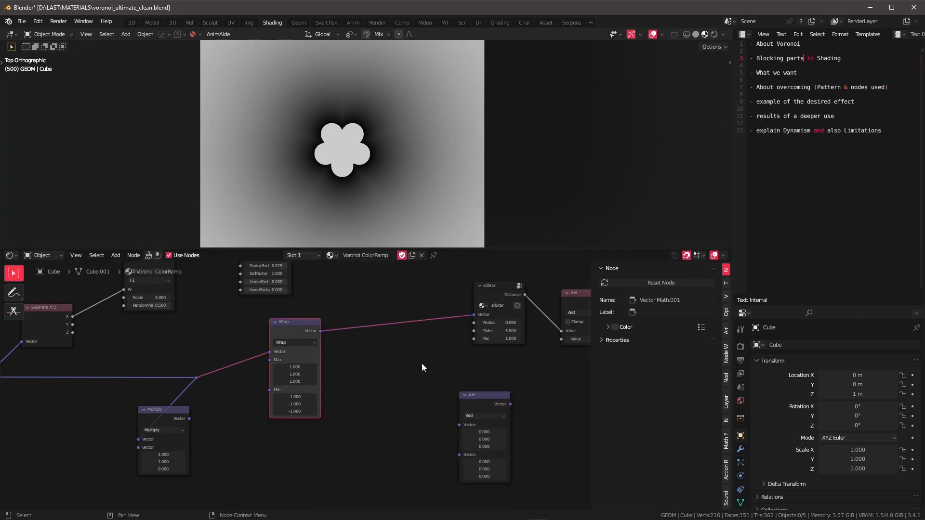
pyautogui.moveTo(483, 397); pyautogui.dragTo(373, 309)
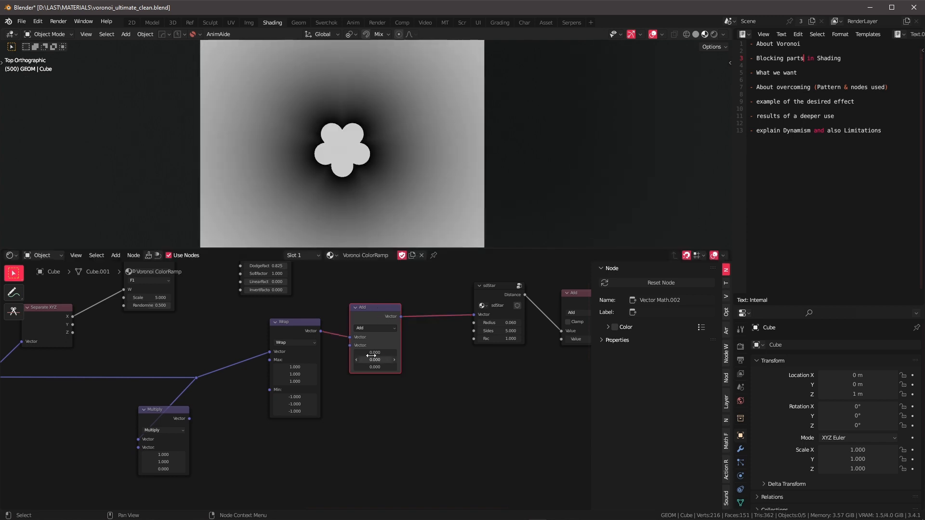
# Step: Try varying the offsets of the vector Add node placed after the vector Wrap
pyautogui.moveTo(373, 354); pyautogui.dragTo(437, 367)
pyautogui.rightClick(376, 356)
pyautogui.rightClick(367, 369)
# Step: Detach the vector Add and vector Wrap nodes, leaving the object coordinates linked directly to sdStar
pyautogui.keyDown('alt'); pyautogui.moveTo(378, 308); pyautogui.dragTo(381, 374); pyautogui.keyUp('alt')
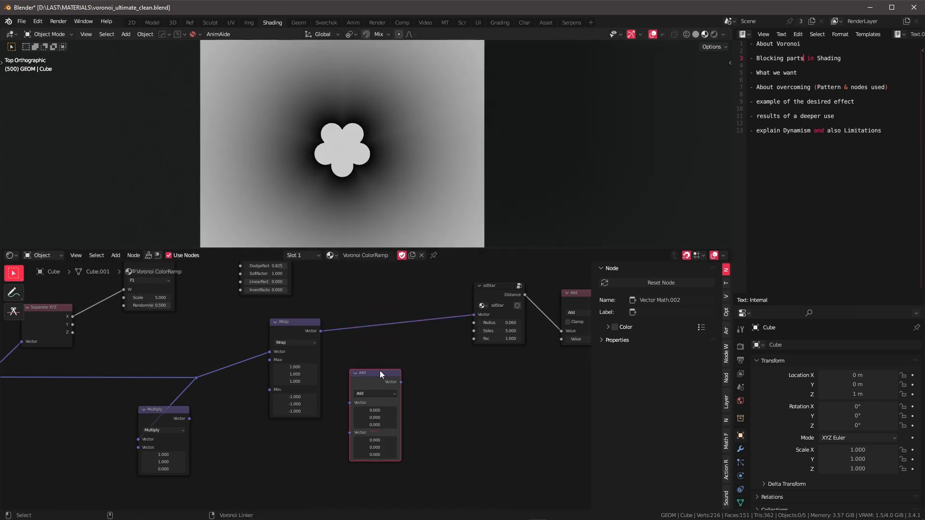
pyautogui.keyDown('alt'); pyautogui.moveTo(296, 326); pyautogui.dragTo(493, 401); pyautogui.keyUp('alt')
pyautogui.scroll(-4, 286, 369)
pyautogui.moveTo(270, 370); pyautogui.dragTo(358, 364, button='middle')
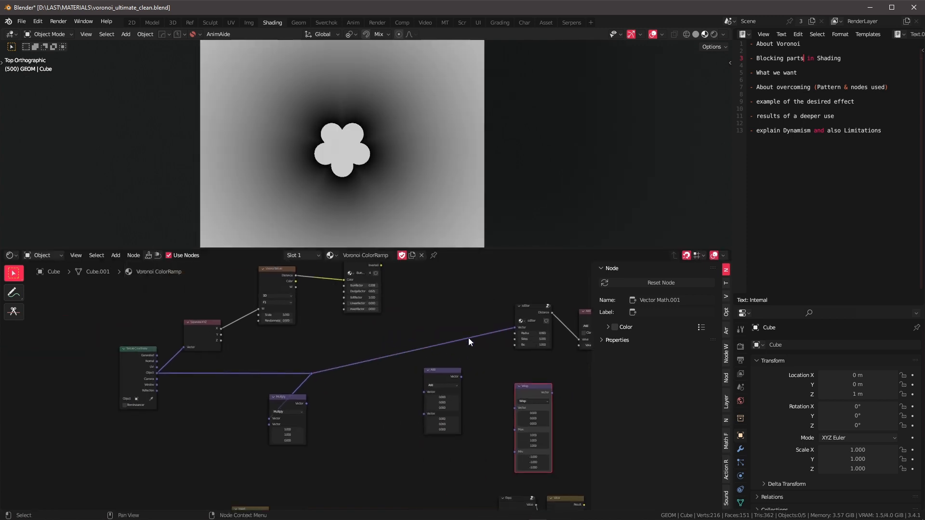
pyautogui.moveTo(514, 313); pyautogui.dragTo(379, 328, button='middle')
pyautogui.press('Tab')
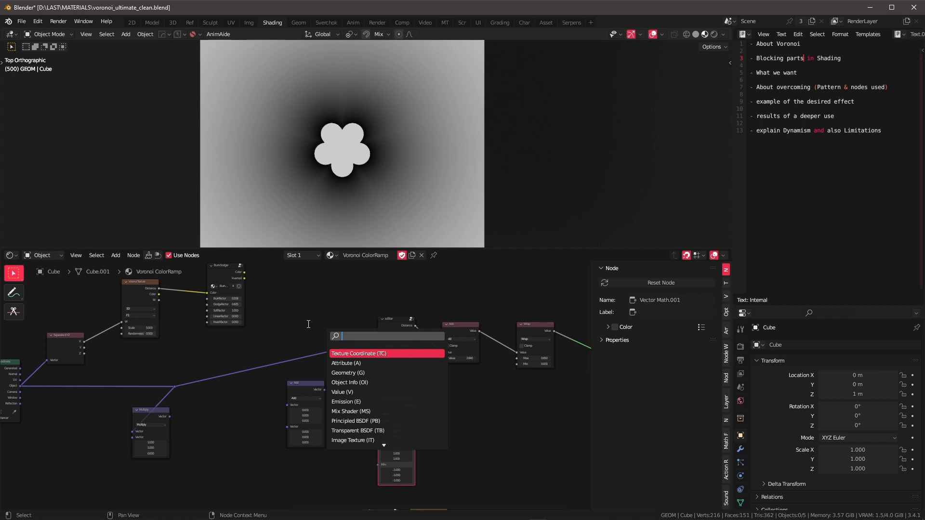
pyautogui.press('Escape')
# Step: Duplicate the Value, Separate XYZ, two Range Compare Mask, Smooth Minimum and Invert nodes, placing the copies above the sdStar chain
pyautogui.scroll(-14, 292, 382)
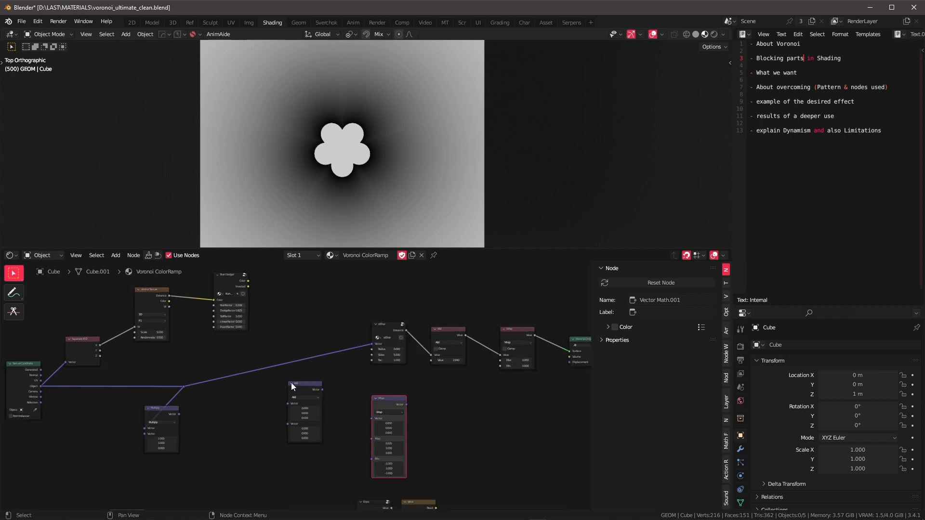
pyautogui.moveTo(276, 435); pyautogui.dragTo(389, 385, button='middle')
pyautogui.scroll(12, 390, 384)
pyautogui.scroll(1, 296, 366)
pyautogui.moveTo(296, 366); pyautogui.dragTo(428, 380, button='middle')
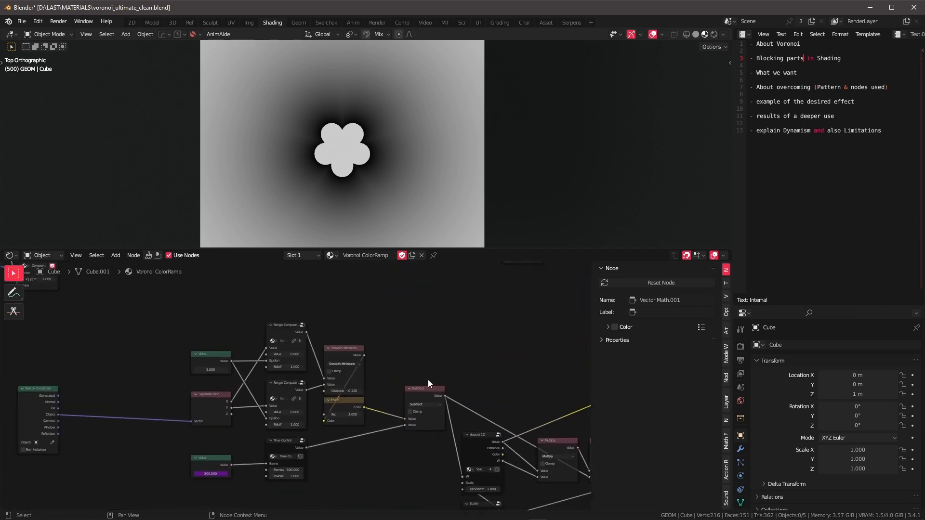
pyautogui.moveTo(187, 317); pyautogui.dragTo(373, 426)
pyautogui.scroll(-4, 445, 377)
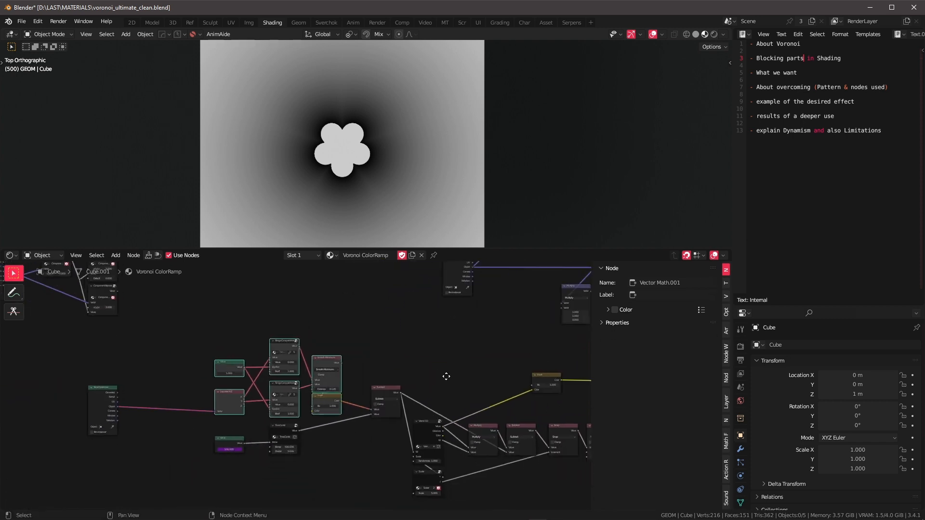
pyautogui.moveTo(446, 376); pyautogui.dragTo(331, 371, button='middle')
pyautogui.scroll(-2, 379, 350)
pyautogui.moveTo(380, 351); pyautogui.dragTo(173, 432, button='middle')
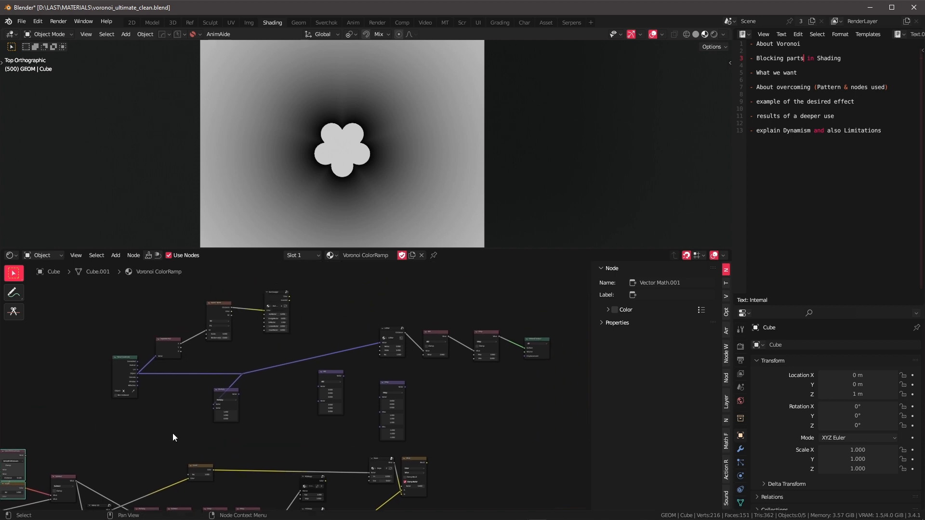
pyautogui.press('g')
pyautogui.click(555, 297)
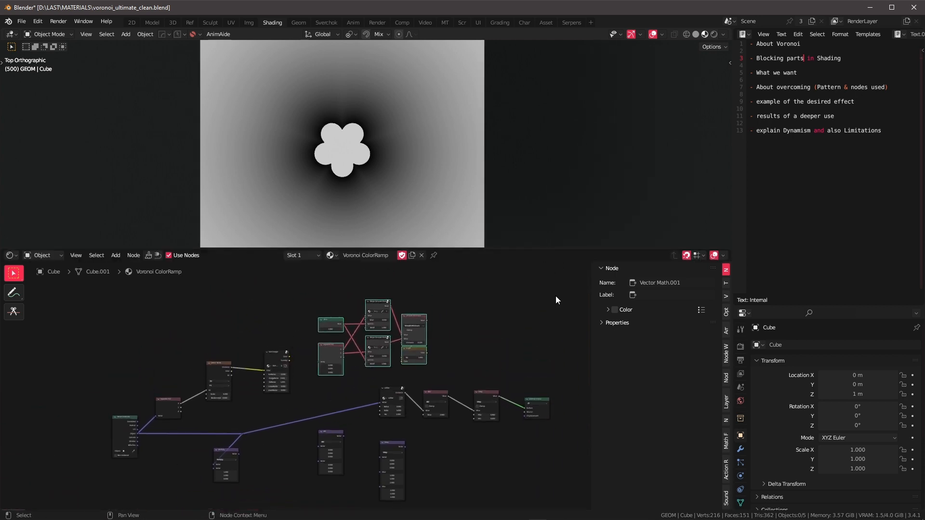
# Step: Link the Object texture coordinates to the copied Separate XYZ node's Vector input, and adjust the copied Smooth Minimum node's position
pyautogui.scroll(2, 295, 374)
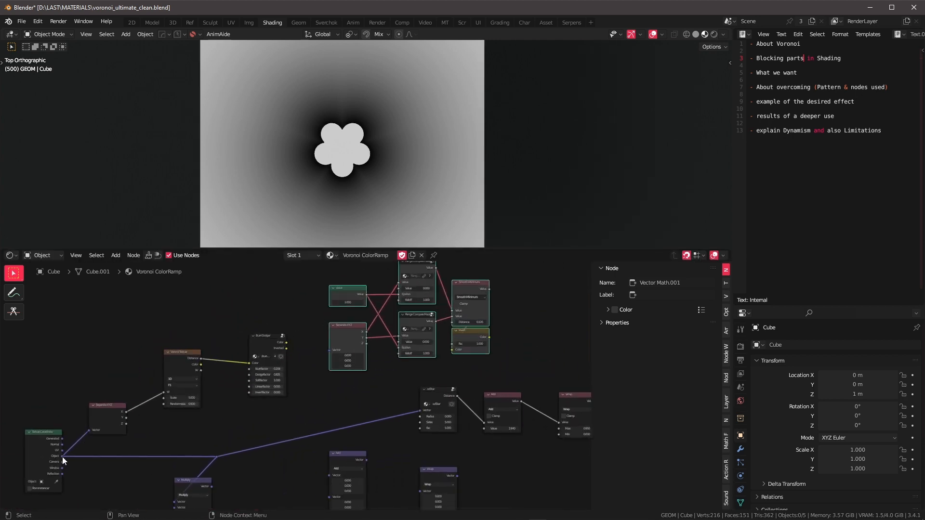
pyautogui.moveTo(62, 456); pyautogui.dragTo(332, 350)
pyautogui.moveTo(395, 343); pyautogui.dragTo(330, 389, button='middle')
pyautogui.scroll(2, 269, 379)
pyautogui.scroll(1, 276, 362)
pyautogui.moveTo(417, 318); pyautogui.dragTo(417, 297)
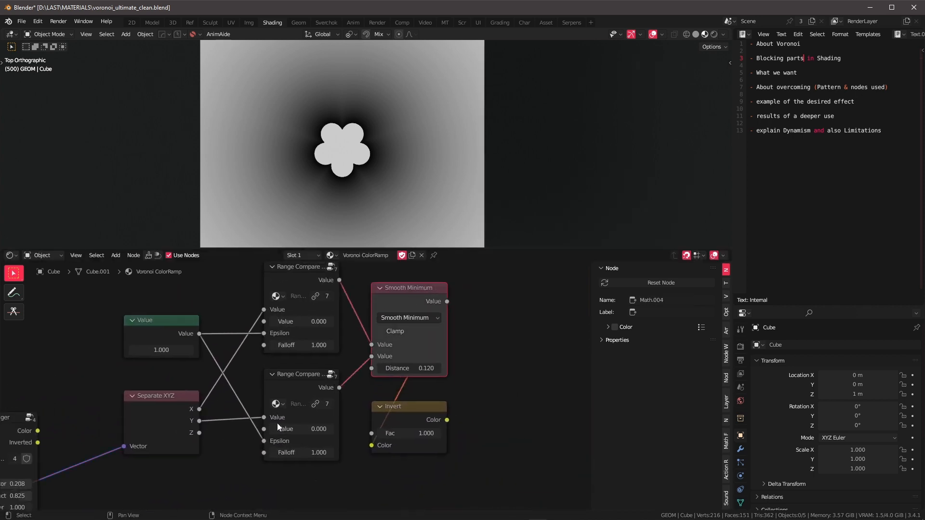
# Step: Inspect the node network inside the first Range Compare Mask group from Group Input to Group Output, and return to the main tree
pyautogui.moveTo(299, 285); pyautogui.dragTo(305, 311, button='middle')
pyautogui.moveTo(308, 301)
pyautogui.mouseDown()
pyautogui.moveTo(302, 292)
pyautogui.moveTo(313, 305)
pyautogui.mouseUp()
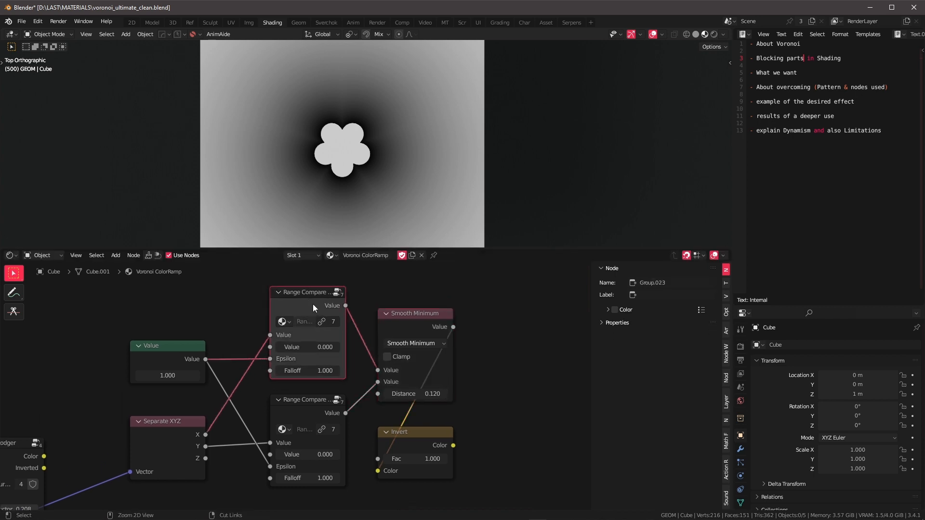
pyautogui.press('Tab')
pyautogui.scroll(-2, 313, 304)
pyautogui.moveTo(262, 324); pyautogui.dragTo(368, 329, button='middle')
pyautogui.moveTo(170, 344); pyautogui.dragTo(329, 323, button='middle')
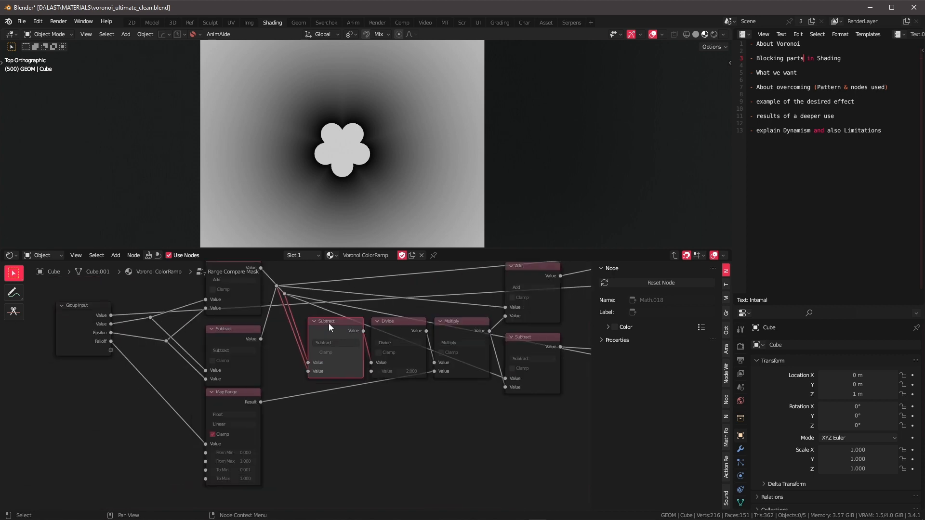
pyautogui.scroll(-3, 328, 323)
pyautogui.moveTo(413, 302); pyautogui.dragTo(247, 365, button='middle')
pyautogui.scroll(2, 298, 361)
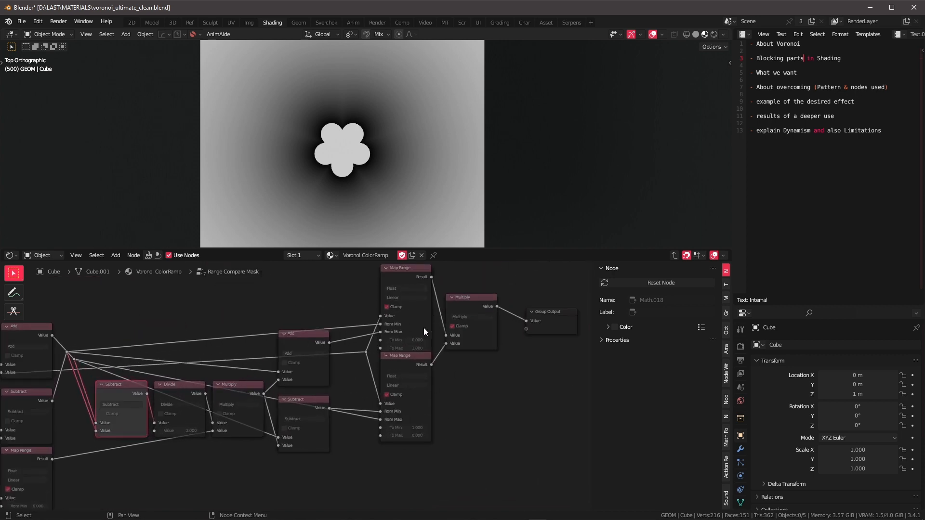
pyautogui.scroll(-3, 332, 347)
pyautogui.moveTo(201, 332); pyautogui.dragTo(237, 308, button='middle')
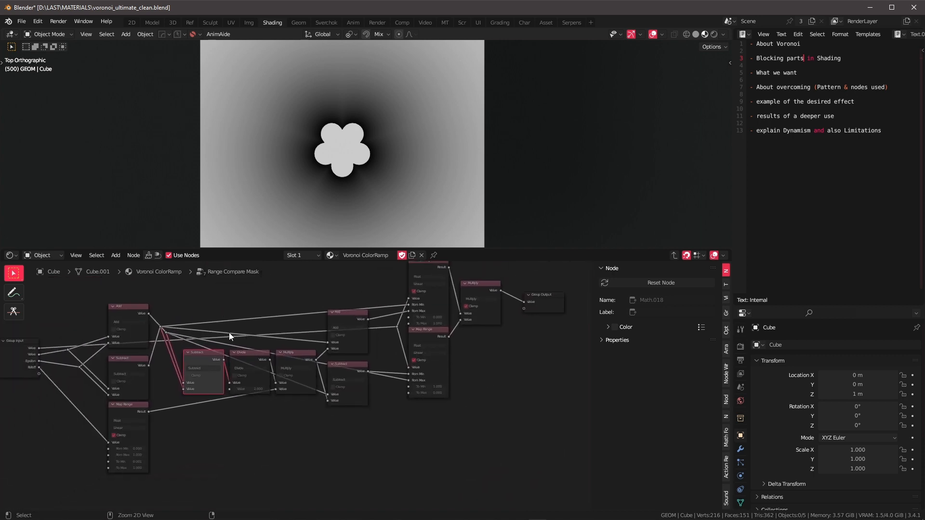
pyautogui.hotkey('ctrl', 'Tab')
# Step: Preview the first Range Compare Mask on the cube in top view, and set the shared Value node to 0.470
pyautogui.scroll(2, 346, 346)
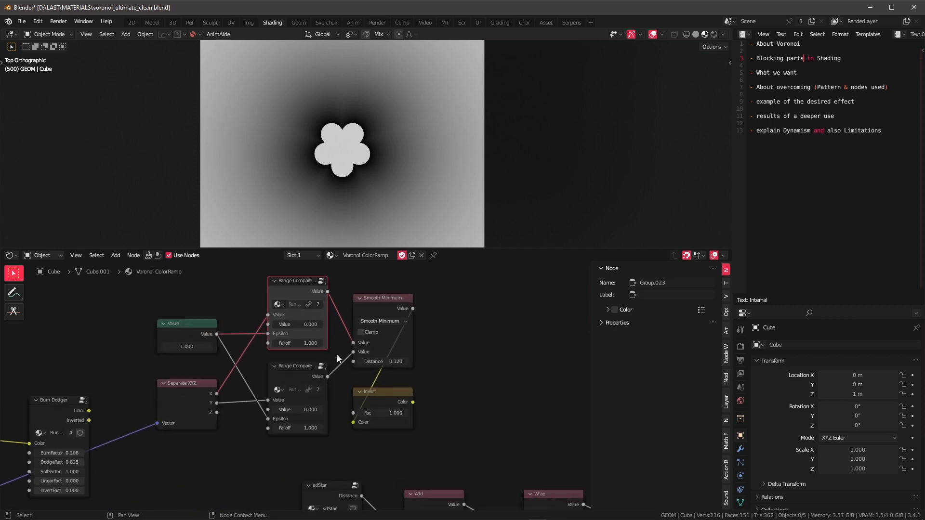
pyautogui.scroll(-1, 361, 320)
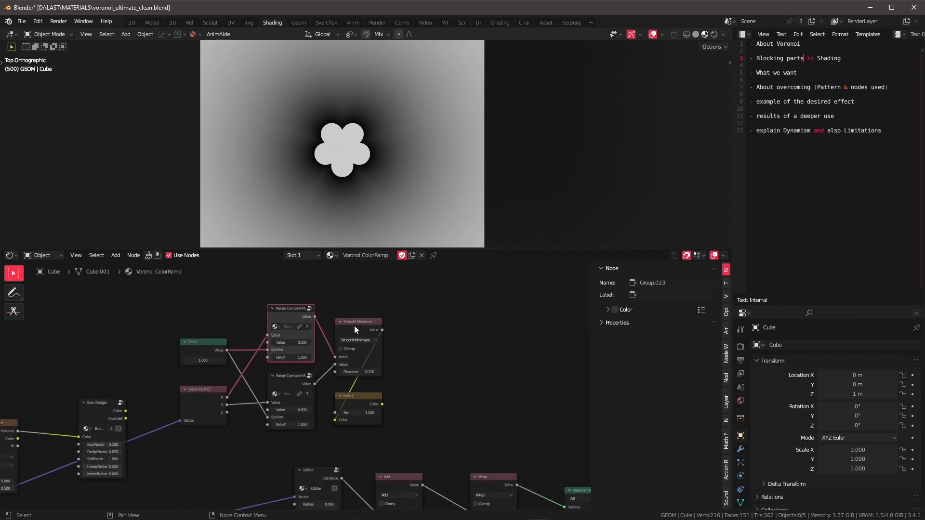
pyautogui.moveTo(377, 299); pyautogui.dragTo(328, 309, button='middle')
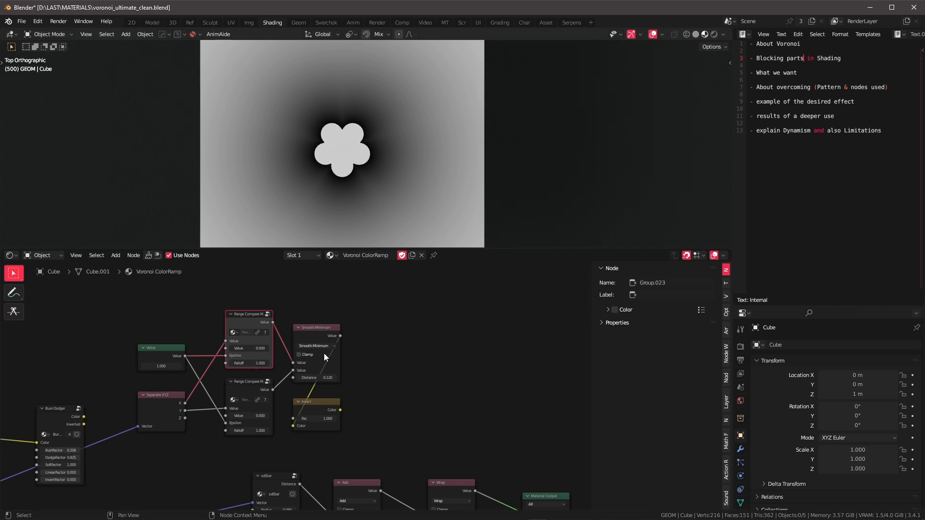
pyautogui.keyDown('ctrl'); pyautogui.keyDown('shift'); pyautogui.click(272, 321); pyautogui.keyUp('shift'); pyautogui.keyUp('ctrl')
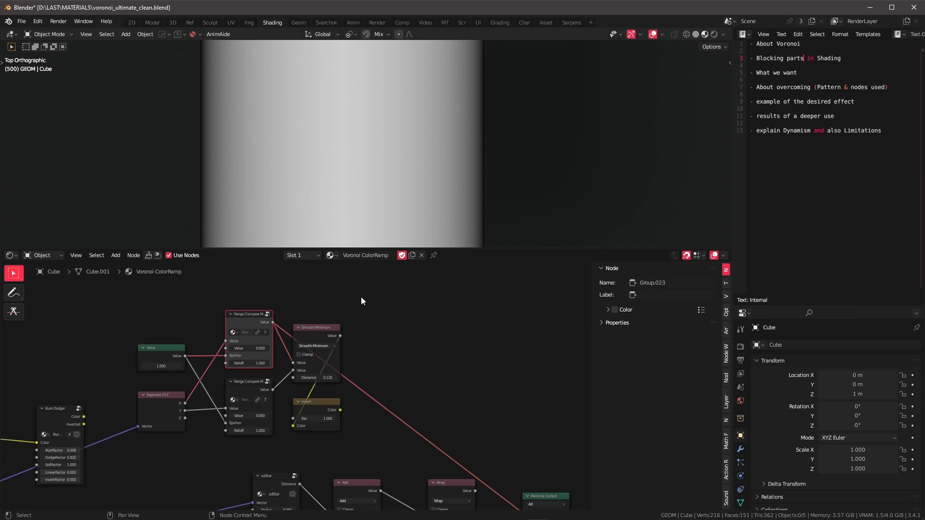
pyautogui.moveTo(414, 207); pyautogui.dragTo(427, 178, button='middle')
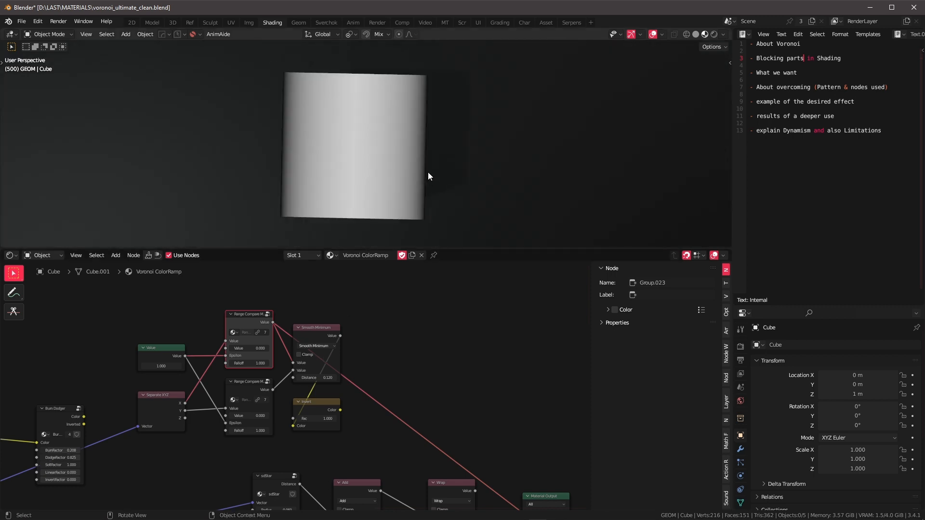
pyautogui.press('KP_7')
pyautogui.scroll(2, 427, 172)
pyautogui.scroll(-1, 320, 374)
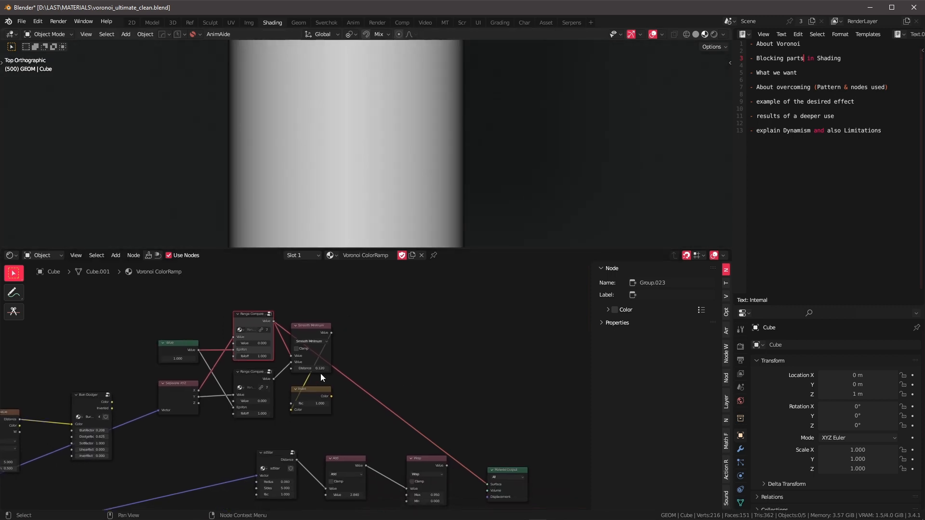
pyautogui.scroll(2, 243, 352)
pyautogui.keyDown('shift'); pyautogui.moveTo(135, 351); pyautogui.dragTo(109, 350); pyautogui.keyUp('shift')
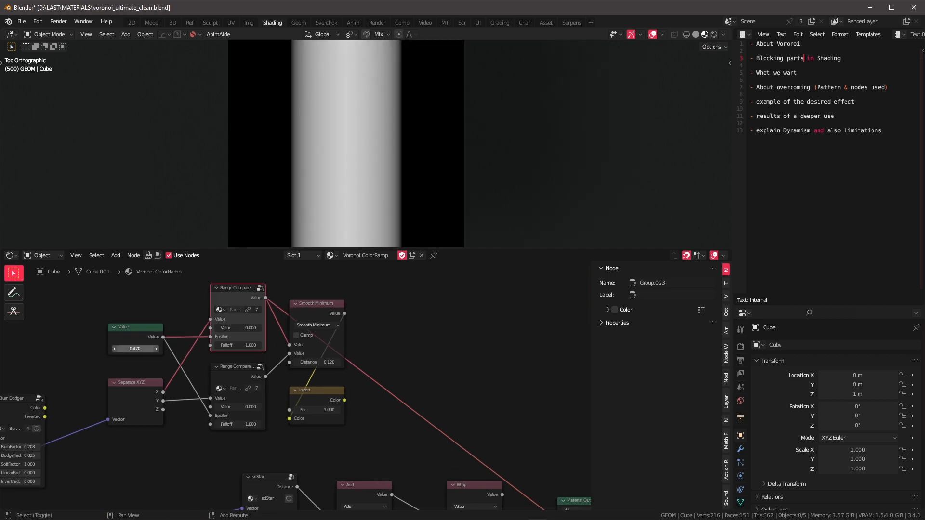
# Step: Add a Compare math node beside Smooth Minimum and feed it the X output of the copied Separate XYZ node
pyautogui.scroll(-4, 371, 332)
pyautogui.moveTo(371, 332); pyautogui.dragTo(358, 325, button='middle')
pyautogui.press('Tab')
pyautogui.write('comp')
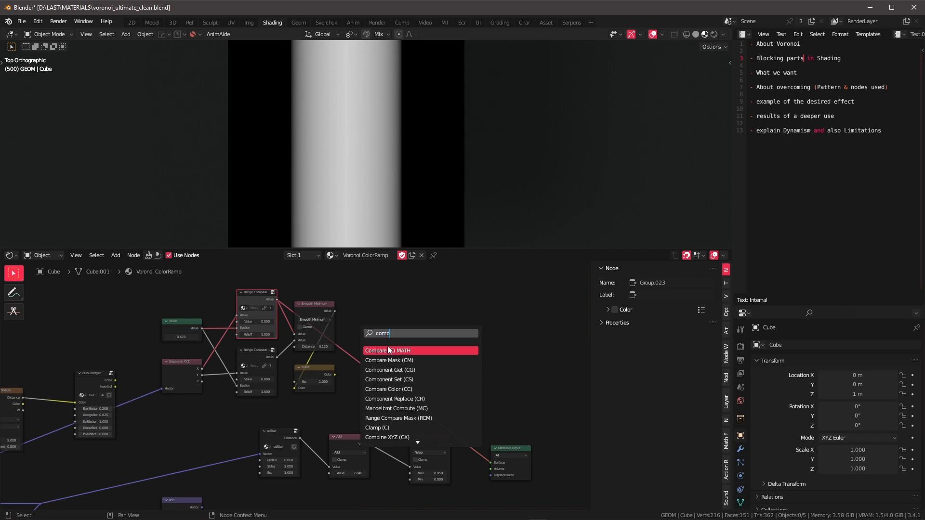
pyautogui.click(388, 350)
pyautogui.click(408, 326)
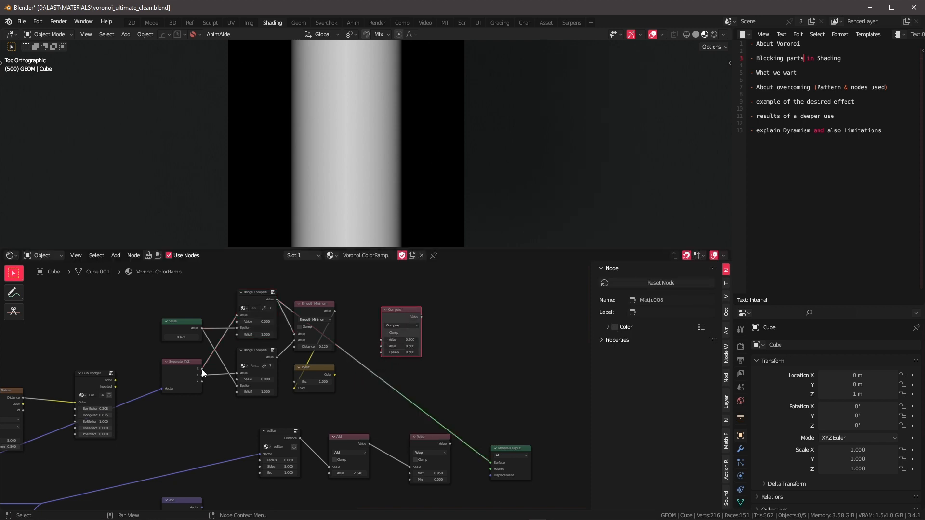
pyautogui.moveTo(201, 369); pyautogui.dragTo(382, 340)
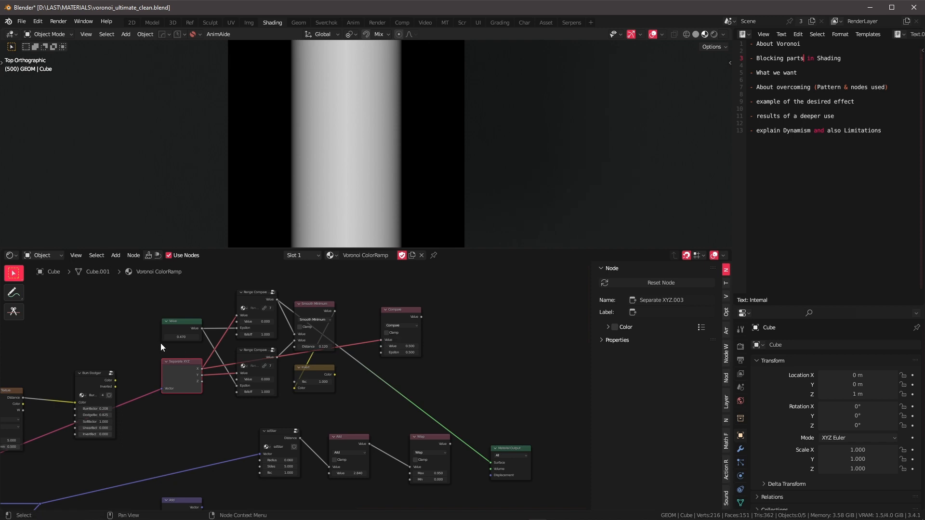
# Step: Set the Compare node's second value to 0.000 and its Epsilon to 0.470, and preview its output on the cube
pyautogui.click(396, 346)
pyautogui.press('Tab')
pyautogui.press('Return')
pyautogui.keyDown('ctrl'); pyautogui.keyDown('shift'); pyautogui.click(419, 316); pyautogui.keyUp('shift'); pyautogui.keyUp('ctrl')
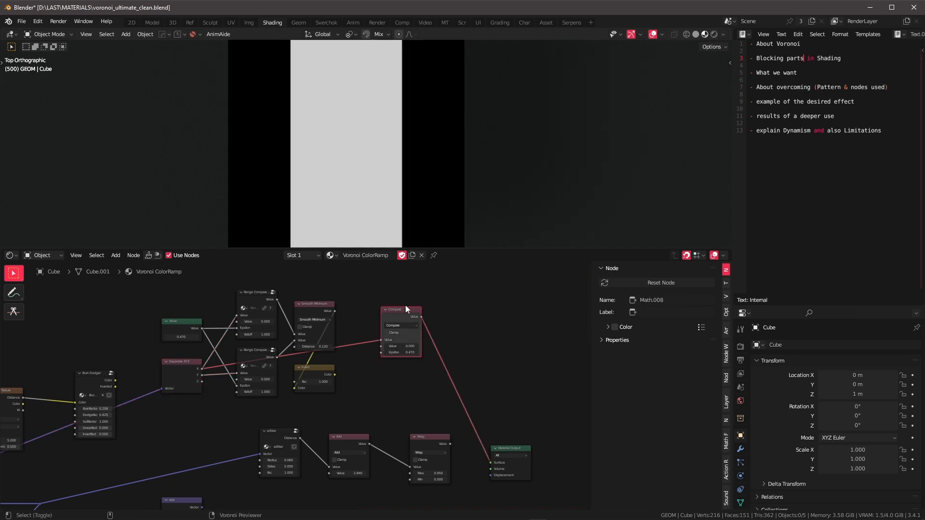
pyautogui.scroll(4, 358, 143)
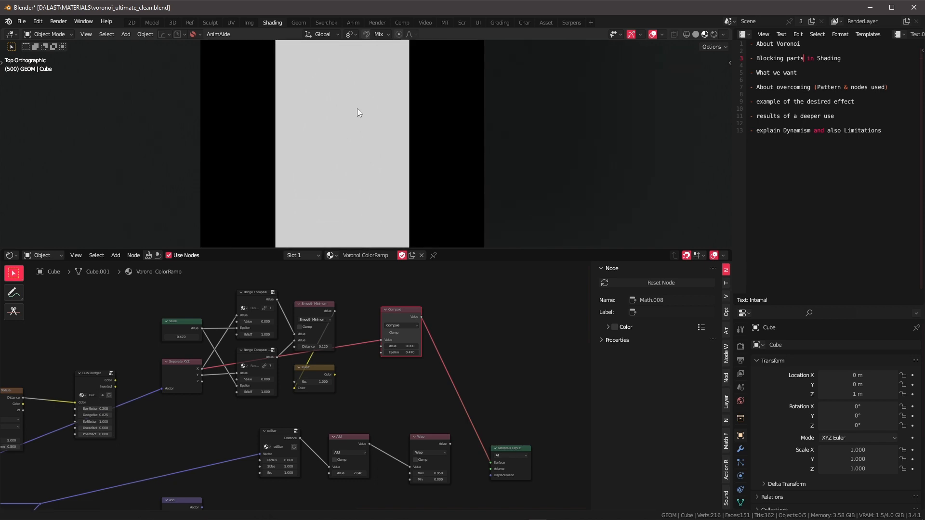
pyautogui.scroll(-2, 350, 180)
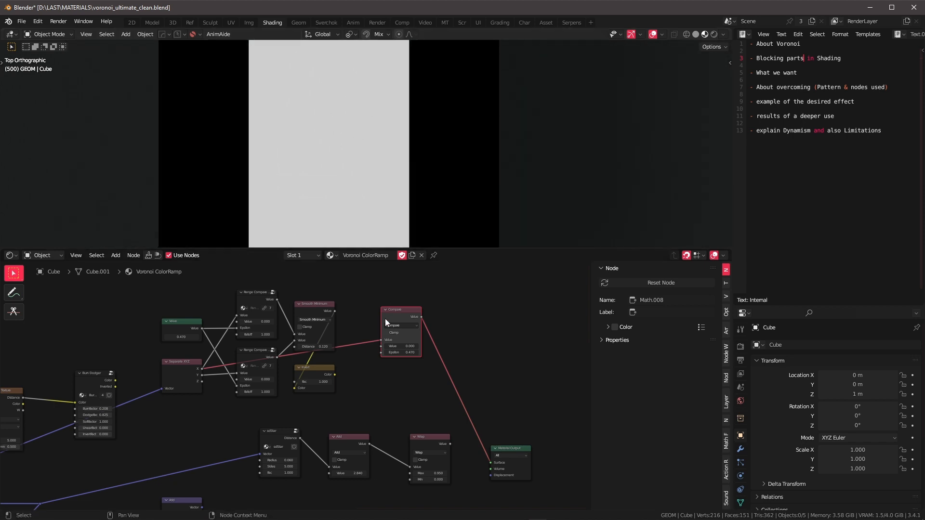
pyautogui.moveTo(397, 320); pyautogui.dragTo(385, 305)
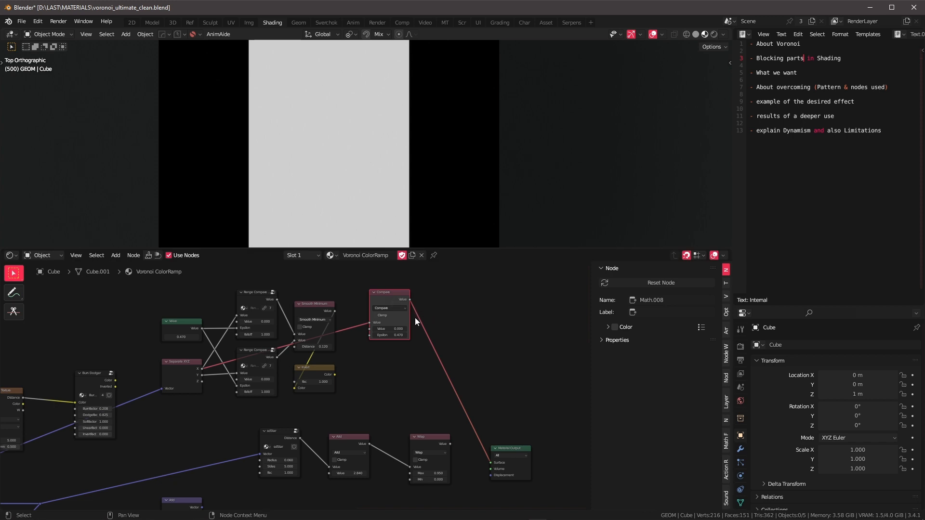
# Step: Annotate the white band on the cube with a vertical centre line and an arrow pointing outward on each side
pyautogui.scroll(-1, 414, 317)
pyautogui.moveTo(415, 317); pyautogui.dragTo(413, 333, button='middle')
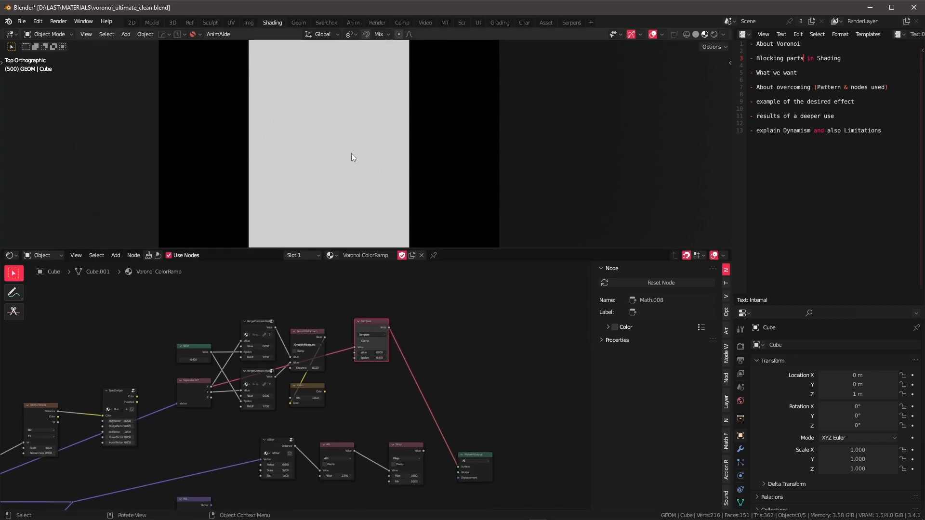
pyautogui.scroll(1, 375, 331)
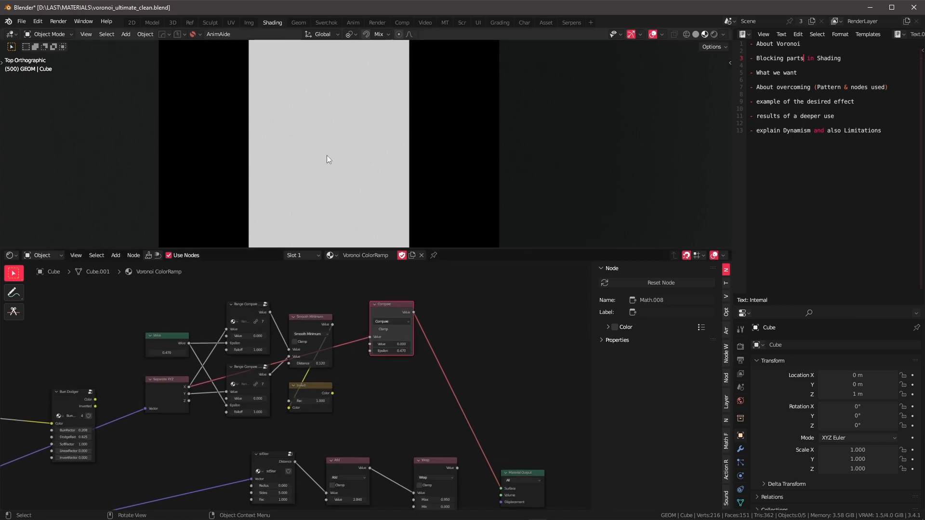
pyautogui.moveTo(330, 126)
pyautogui.mouseDown()
pyautogui.moveTo(330, 181)
pyautogui.moveTo(362, 152)
pyautogui.moveTo(393, 151)
pyautogui.moveTo(386, 155)
pyautogui.mouseUp()
pyautogui.moveTo(326, 158); pyautogui.dragTo(277, 158)
pyautogui.scroll(2, 417, 353)
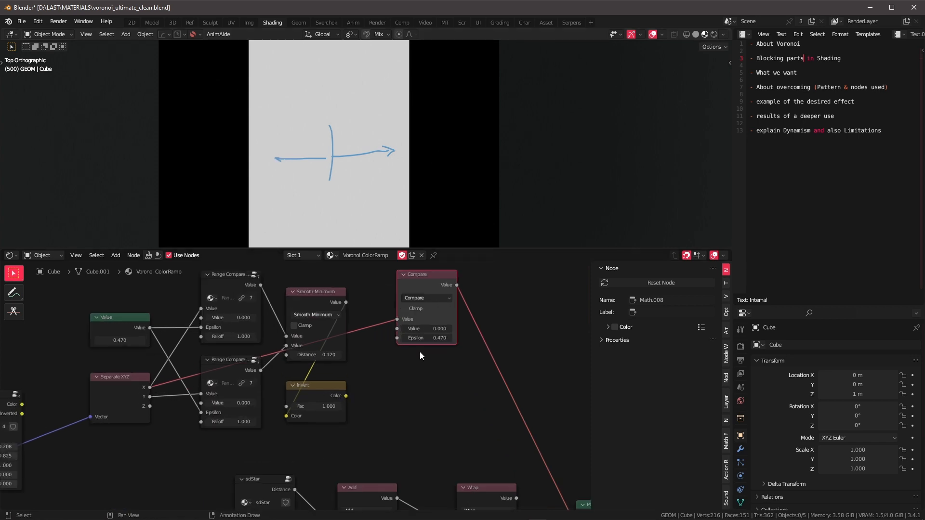
pyautogui.scroll(-3, 344, 145)
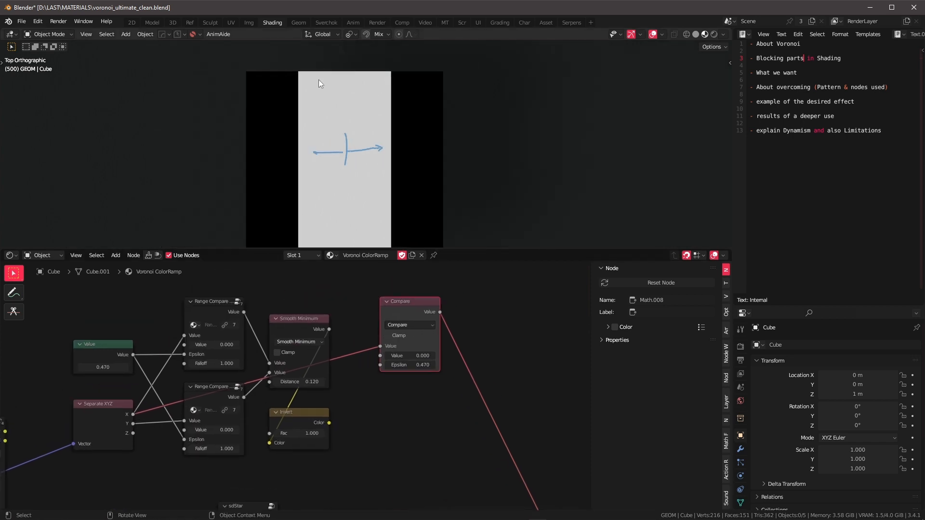
pyautogui.scroll(-3, 420, 309)
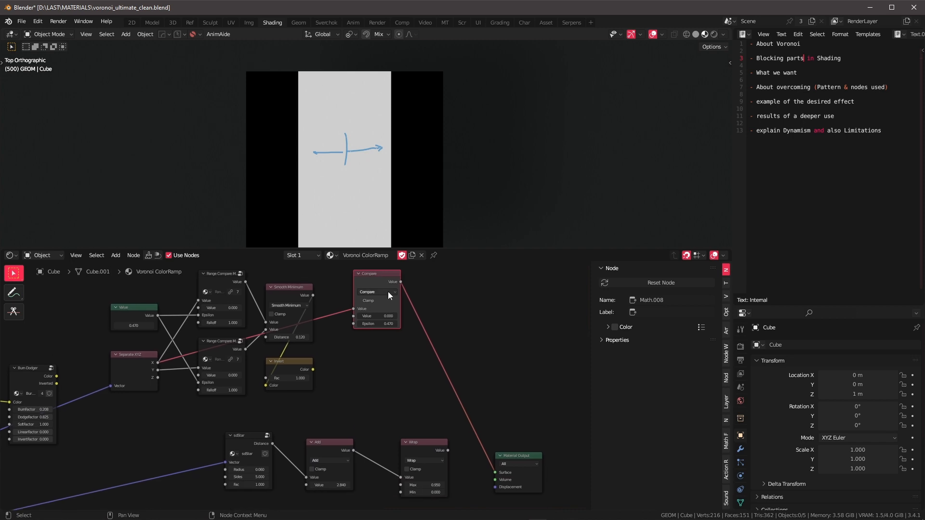
# Step: Preview the first Range Compare Mask again and delete the Compare node
pyautogui.keyDown('ctrl'); pyautogui.keyDown('shift'); pyautogui.click(242, 283); pyautogui.keyUp('shift'); pyautogui.keyUp('ctrl')
pyautogui.moveTo(353, 288); pyautogui.dragTo(434, 337)
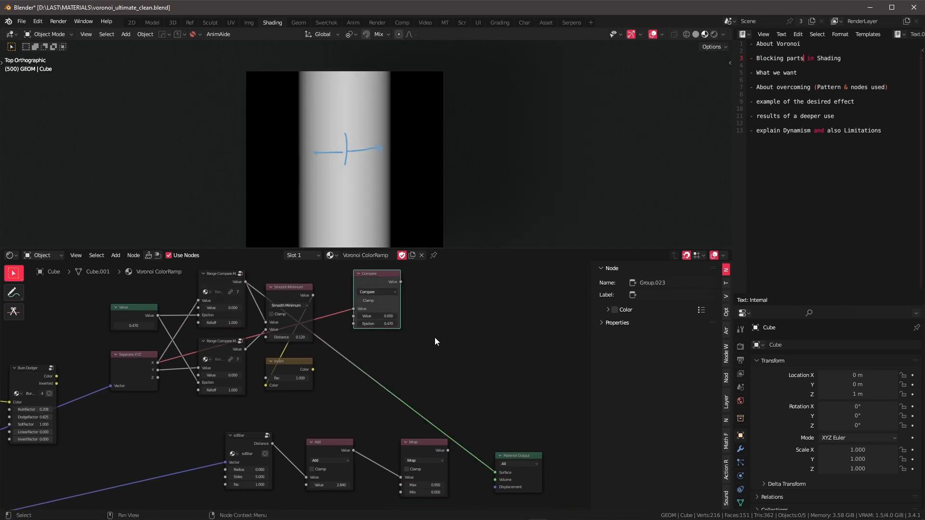
pyautogui.press('x')
pyautogui.scroll(2, 381, 159)
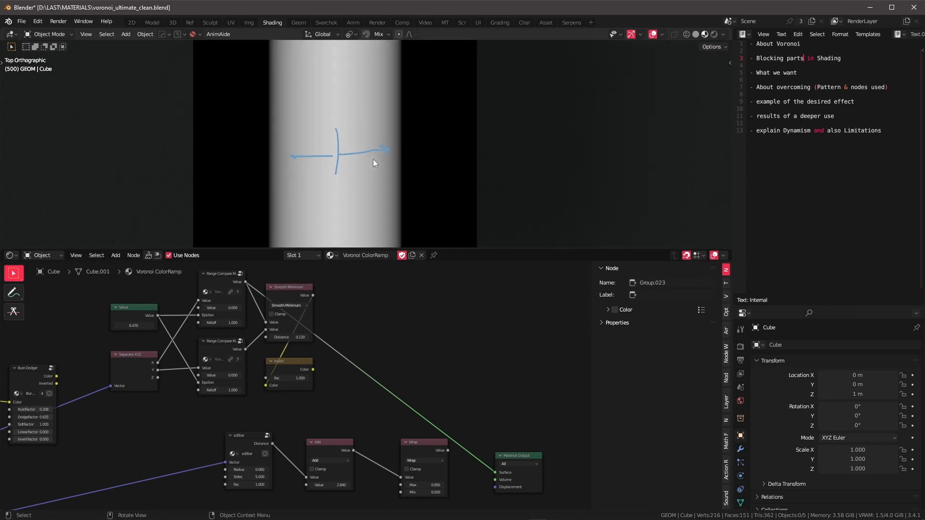
# Step: Erase the centre line and arrow annotations from the viewport
pyautogui.moveTo(334, 173)
pyautogui.mouseDown(button='right')
pyautogui.moveTo(306, 155)
pyautogui.moveTo(325, 178)
pyautogui.mouseUp(button='right')
pyautogui.moveTo(235, 323)
pyautogui.mouseDown()
pyautogui.moveTo(219, 324)
pyautogui.moveTo(234, 324)
pyautogui.mouseUp()
pyautogui.scroll(-2, 375, 308)
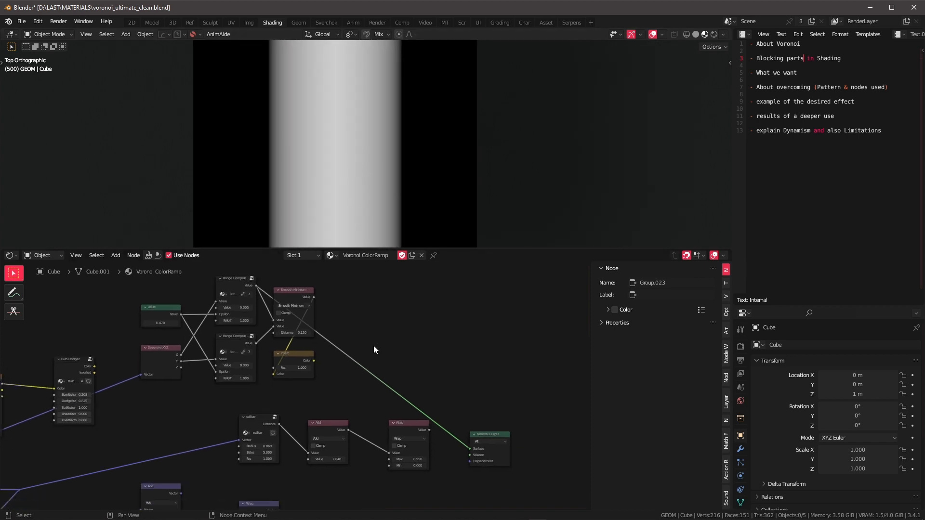
# Step: Preview the output of the second Range Compare Mask node, driven by the Y coordinate, on the cube
pyautogui.click(233, 278)
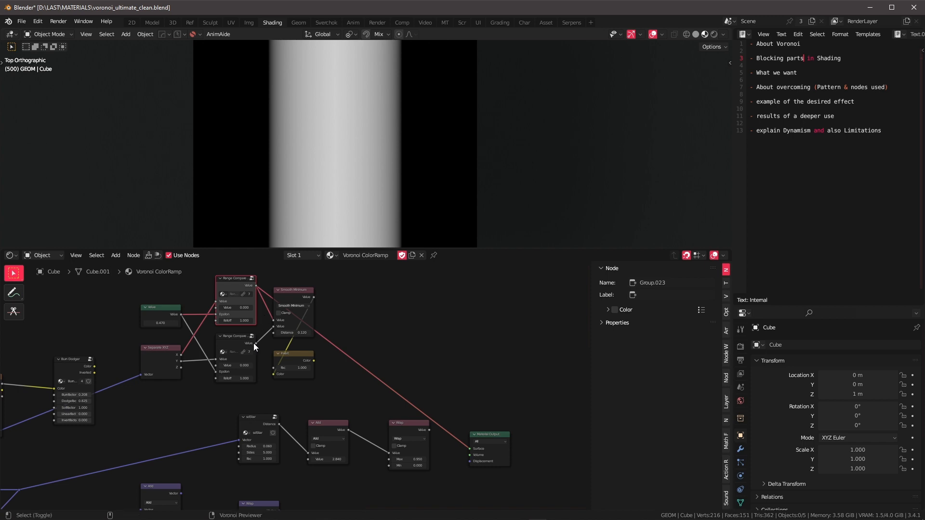
pyautogui.keyDown('ctrl'); pyautogui.keyDown('shift'); pyautogui.click(253, 343); pyautogui.keyUp('shift'); pyautogui.keyUp('ctrl')
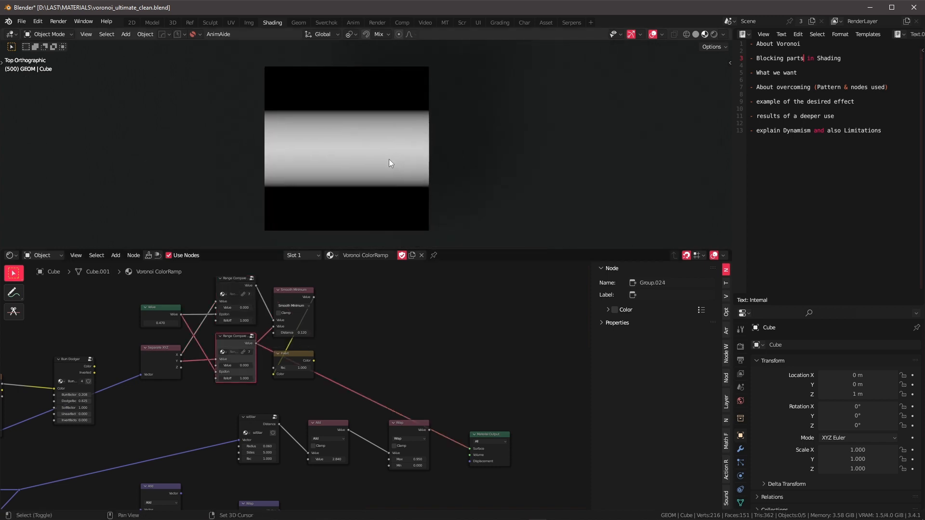
# Step: Preview the output of the Smooth Minimum node that combines both Range Compare Masks on the cube
pyautogui.scroll(2, 389, 159)
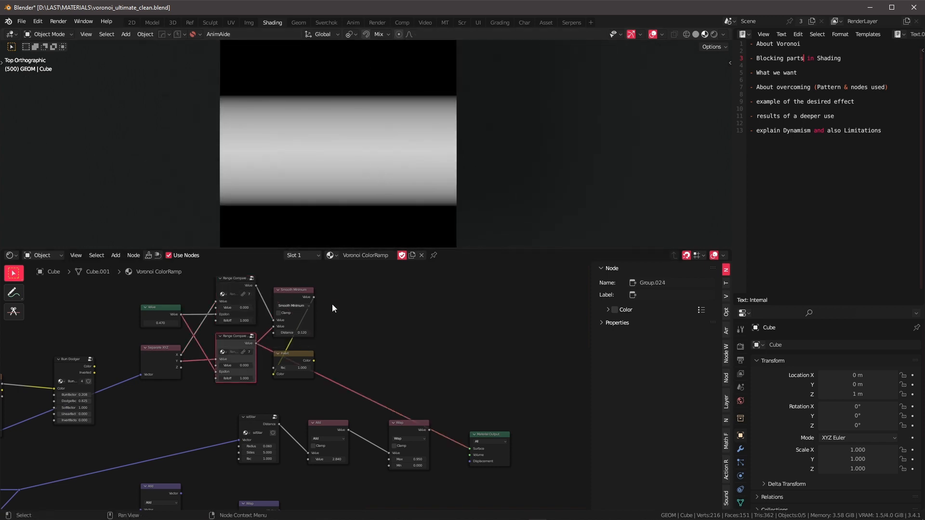
pyautogui.keyDown('ctrl'); pyautogui.keyDown('shift'); pyautogui.click(310, 300); pyautogui.keyUp('shift'); pyautogui.keyUp('ctrl')
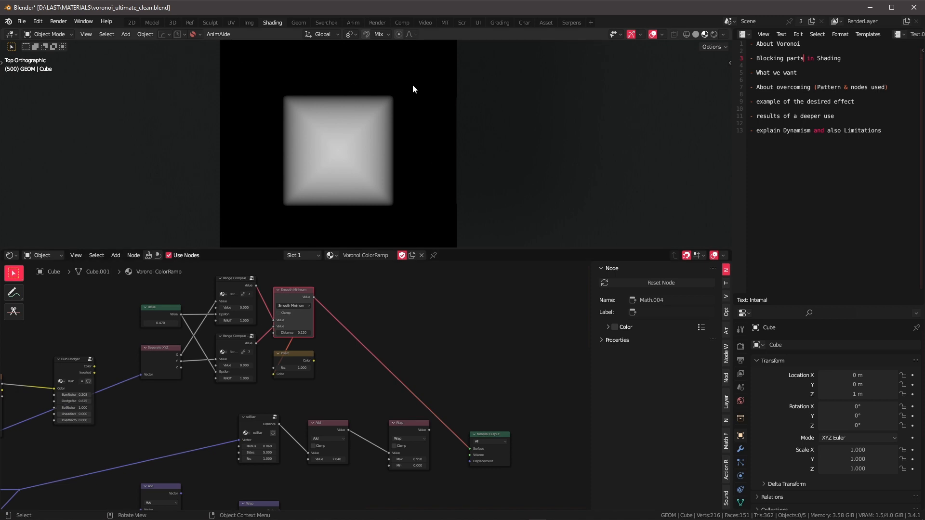
pyautogui.scroll(3, 413, 86)
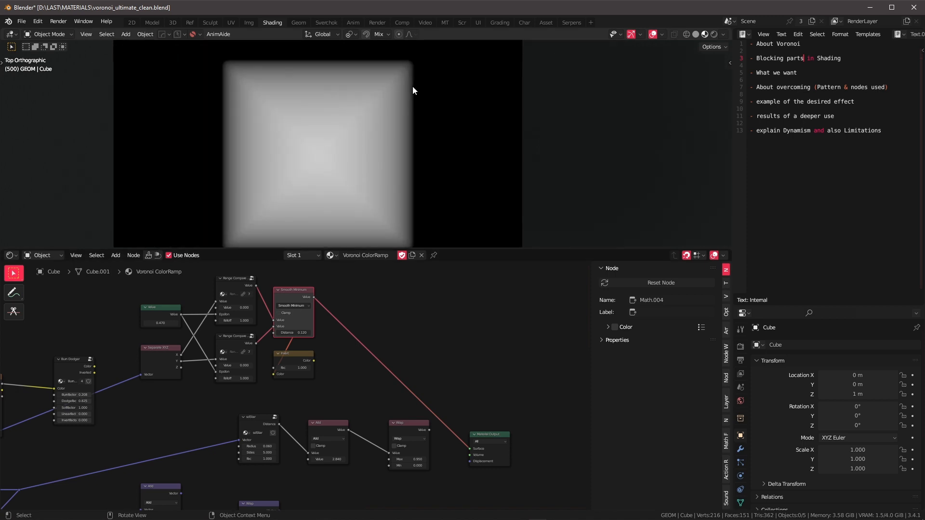
# Step: Compare the combined square mask with its math node set to plain Minimum, and return the node to Smooth Minimum
pyautogui.click(293, 308)
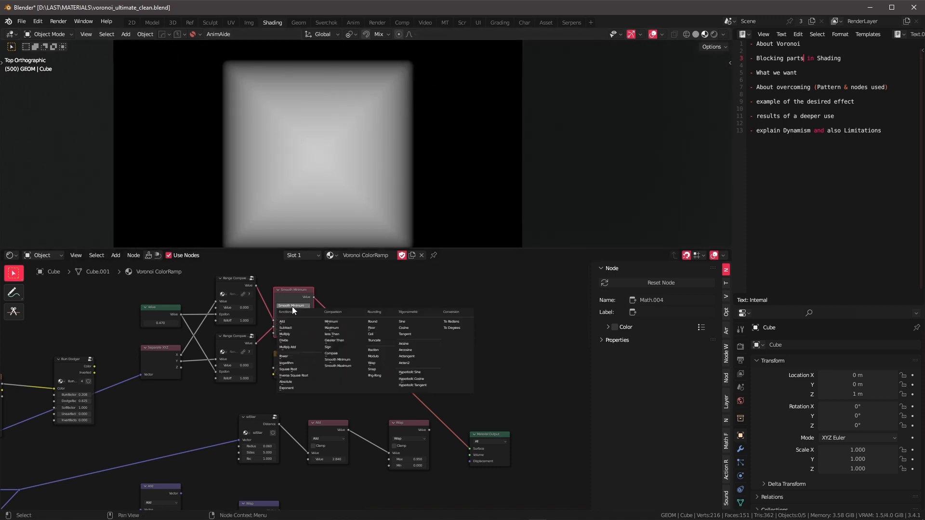
pyautogui.click(345, 323)
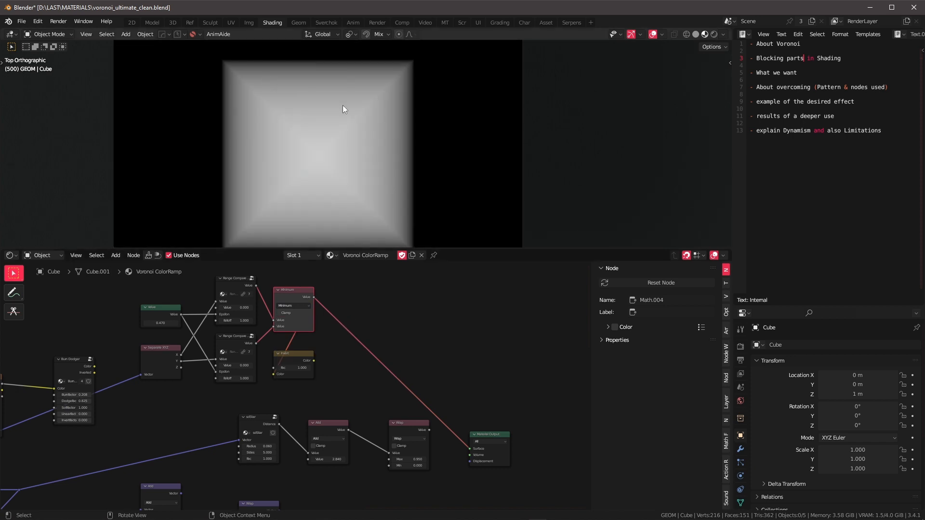
pyautogui.scroll(-2, 345, 121)
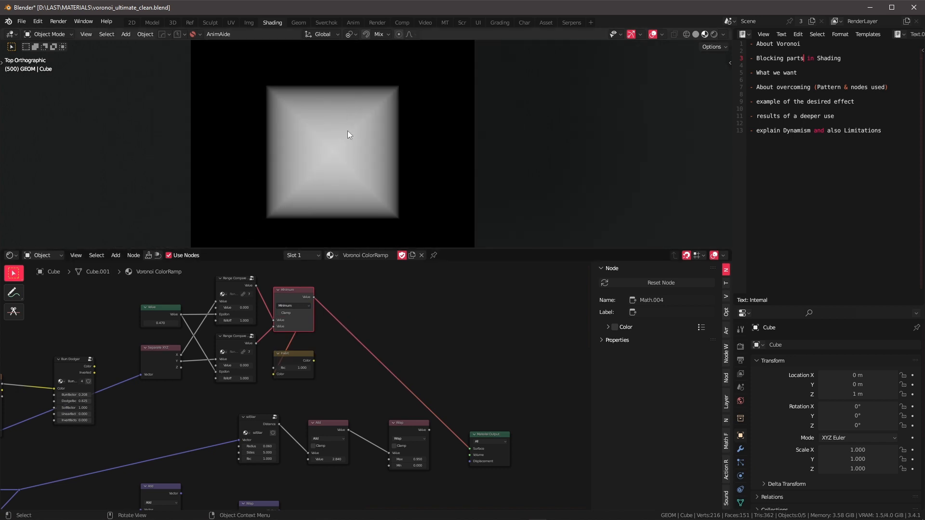
pyautogui.click(293, 306)
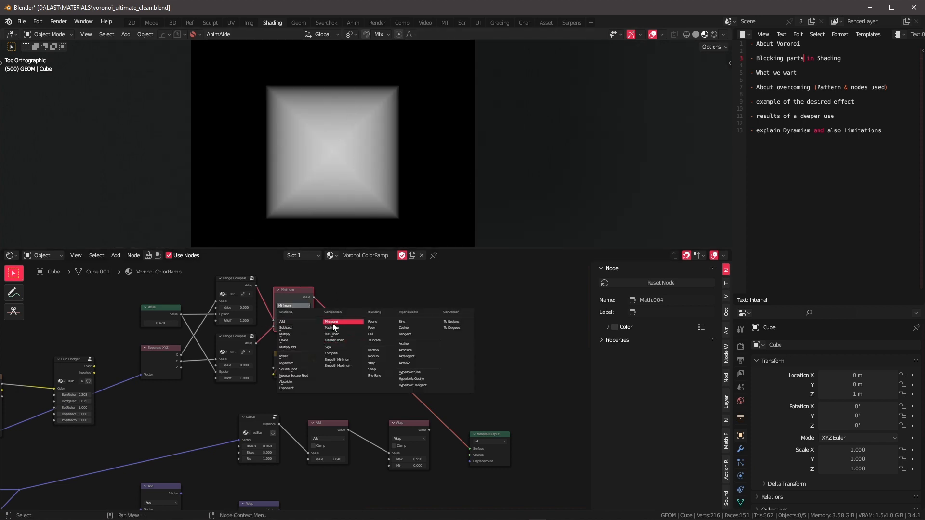
pyautogui.click(341, 361)
pyautogui.scroll(6, 298, 368)
pyautogui.moveTo(321, 350); pyautogui.dragTo(325, 407, button='middle')
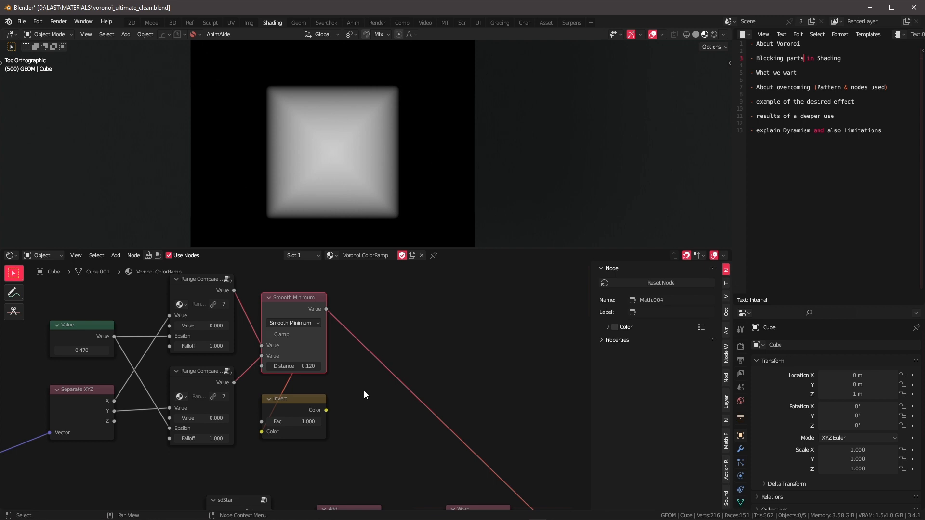
pyautogui.moveTo(293, 367); pyautogui.dragTo(312, 367)
pyautogui.rightClick(312, 367)
# Step: Preview the output of the Invert node that follows the Smooth Minimum on the cube
pyautogui.scroll(-2, 398, 322)
pyautogui.moveTo(398, 321); pyautogui.dragTo(348, 319, button='middle')
pyautogui.moveTo(357, 394); pyautogui.dragTo(329, 360, button='middle')
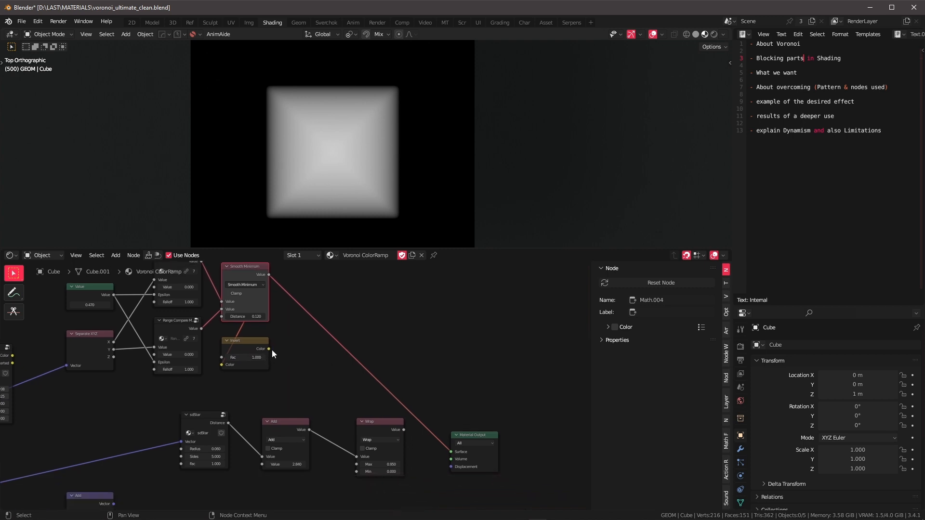
pyautogui.keyDown('ctrl'); pyautogui.keyDown('shift'); pyautogui.click(267, 348); pyautogui.keyUp('shift'); pyautogui.keyUp('ctrl')
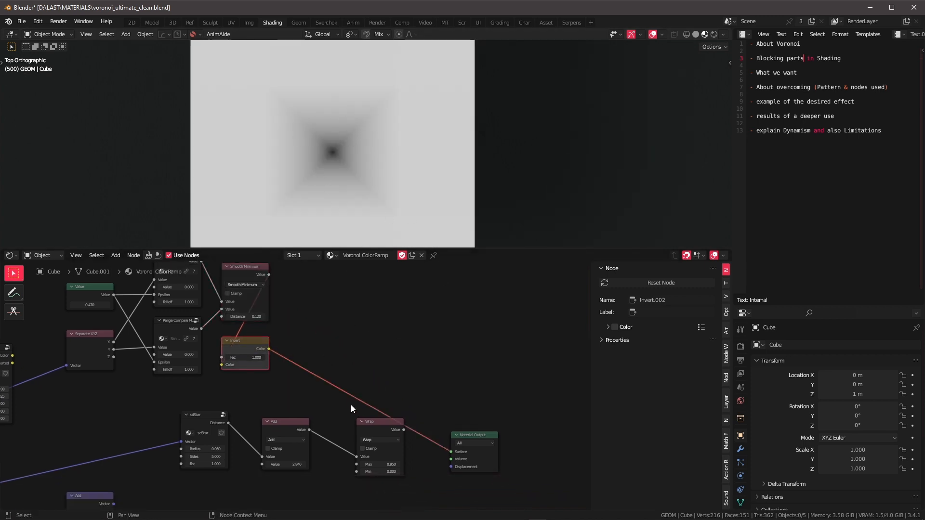
# Step: Duplicate the Value and Time Control nodes from the finished setup and place the copies below the sdStar, Add and Wrap chain
pyautogui.moveTo(352, 394); pyautogui.dragTo(370, 354, button='middle')
pyautogui.scroll(-3, 310, 341)
pyautogui.scroll(-4, 325, 402)
pyautogui.scroll(-5, 374, 368)
pyautogui.moveTo(380, 409); pyautogui.dragTo(434, 319, button='middle')
pyautogui.scroll(4, 300, 386)
pyautogui.moveTo(64, 397); pyautogui.dragTo(359, 405, button='middle')
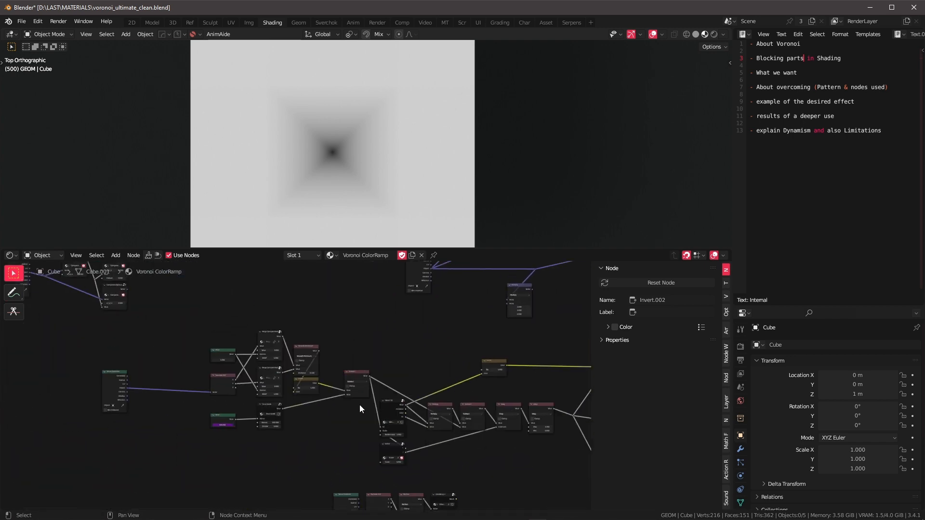
pyautogui.scroll(2, 360, 409)
pyautogui.scroll(-1, 420, 370)
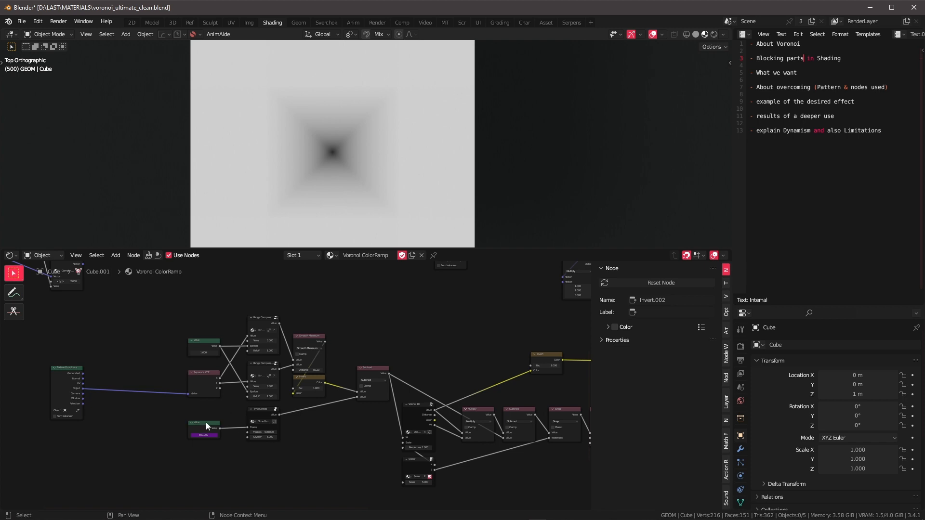
pyautogui.moveTo(181, 414); pyautogui.dragTo(282, 457)
pyautogui.scroll(-2, 377, 430)
pyautogui.moveTo(378, 429); pyautogui.dragTo(289, 418, button='middle')
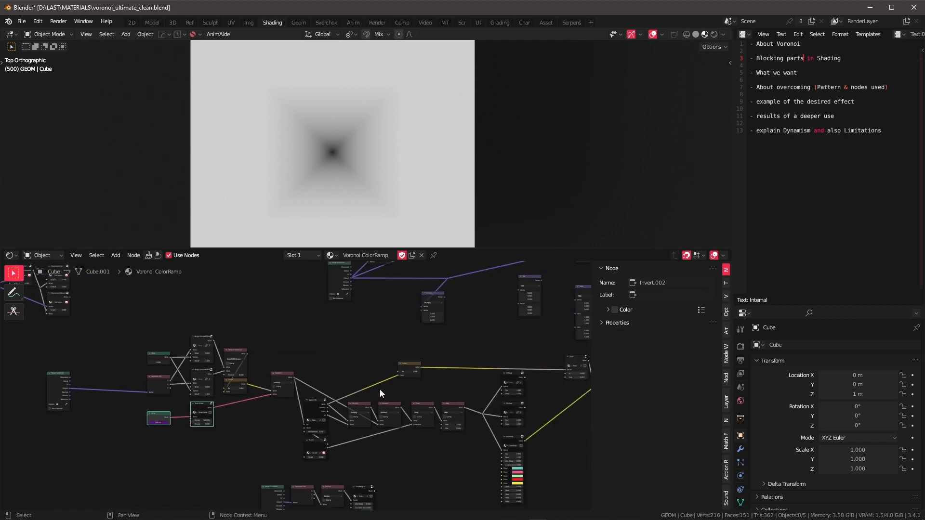
pyautogui.moveTo(379, 390); pyautogui.dragTo(266, 421, button='middle')
pyautogui.hotkey('shift', 'd')
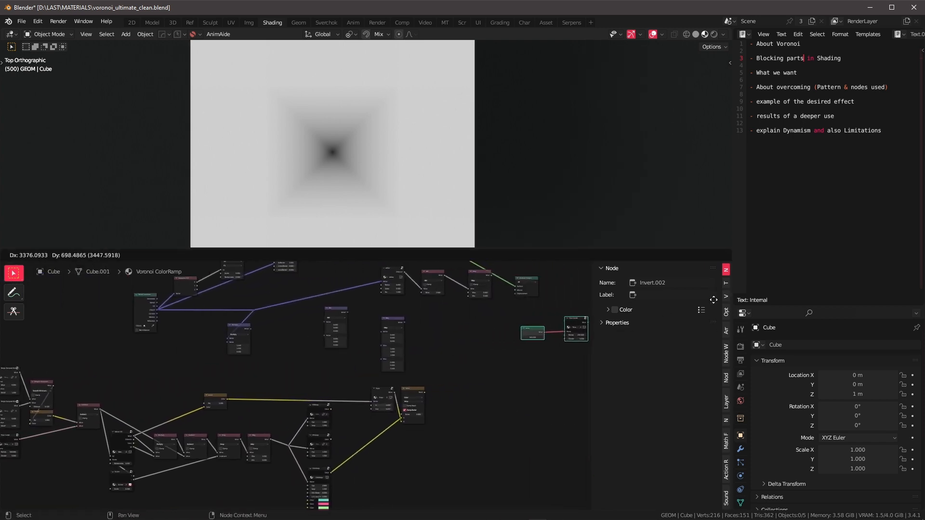
pyautogui.click(449, 330)
pyautogui.moveTo(449, 330); pyautogui.dragTo(375, 438, button='middle')
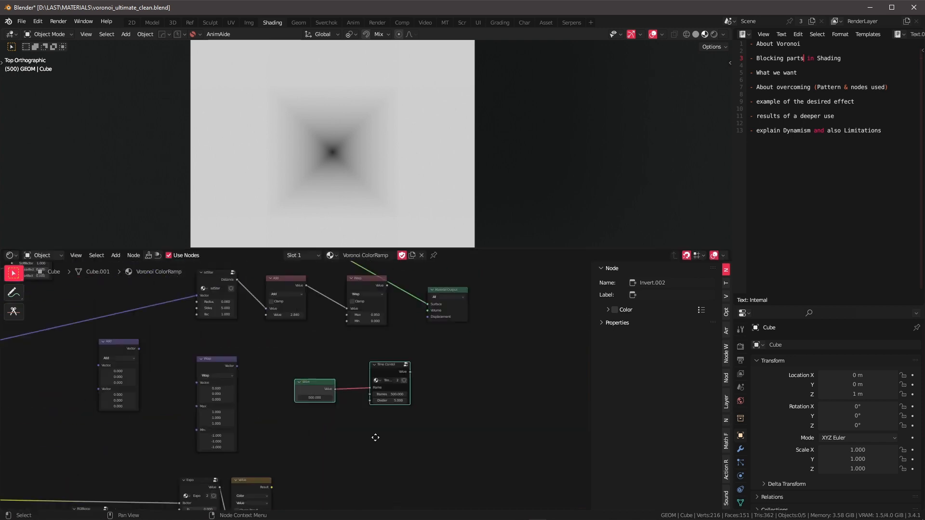
pyautogui.scroll(2, 291, 441)
# Step: Drive the copied Value node with #frame and position it with the Time Control node just below the Wrap node
pyautogui.click(284, 433)
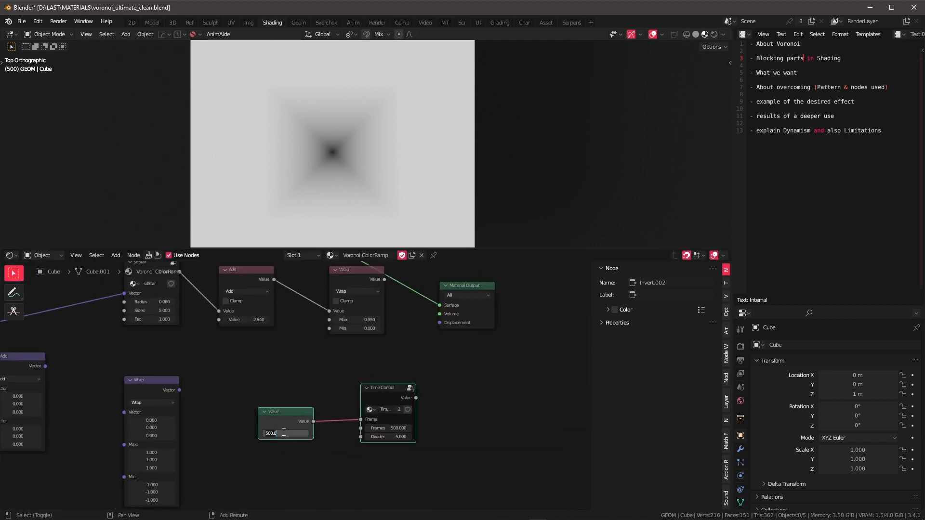
pyautogui.write('#frame')
pyautogui.press('Return')
pyautogui.moveTo(495, 389); pyautogui.dragTo(397, 392, button='middle')
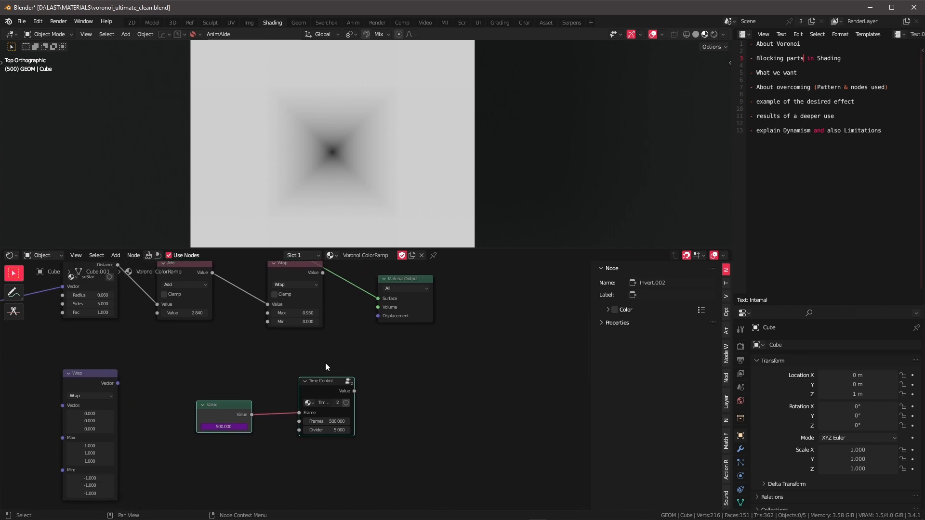
pyautogui.moveTo(325, 363); pyautogui.dragTo(292, 359)
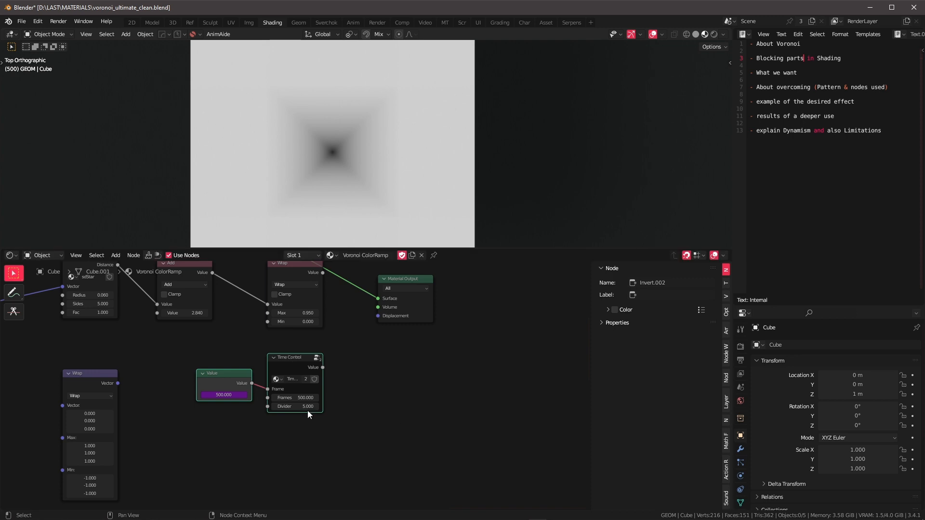
# Step: Display the scene's output properties to check the frame range against the Time Control's Frames value
pyautogui.click(740, 360)
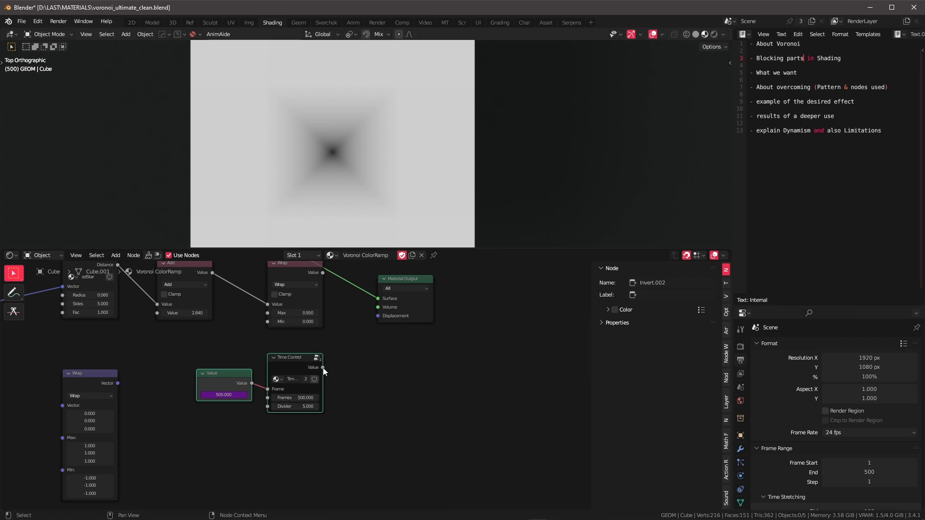
pyautogui.moveTo(323, 368); pyautogui.dragTo(365, 347)
pyautogui.rightClick(365, 347)
# Step: Move the Material Output node aside and insert a Subtract math node between the Invert node and the Material Output
pyautogui.moveTo(356, 273); pyautogui.dragTo(425, 334)
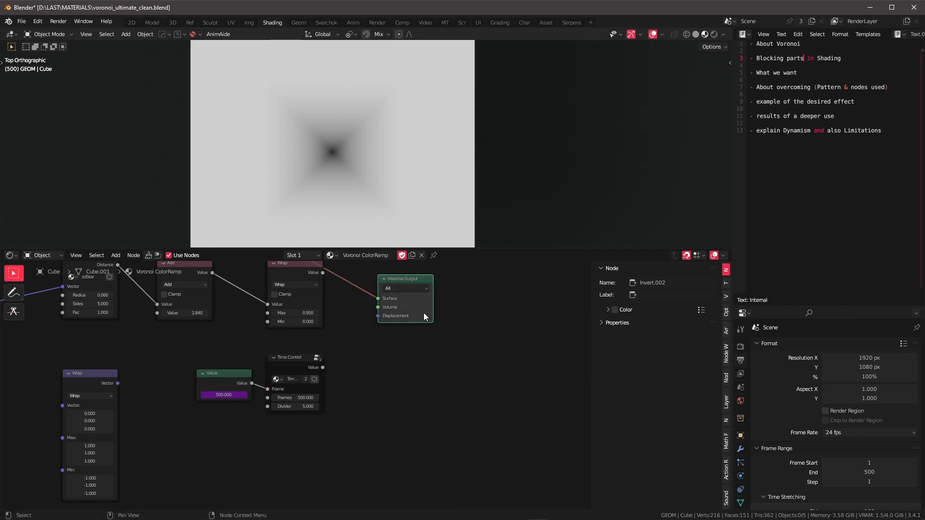
pyautogui.moveTo(405, 278); pyautogui.dragTo(532, 278)
pyautogui.scroll(-1, 458, 318)
pyautogui.moveTo(458, 312); pyautogui.dragTo(481, 400, button='middle')
pyautogui.scroll(-4, 481, 378)
pyautogui.scroll(-1, 375, 385)
pyautogui.moveTo(375, 385); pyautogui.dragTo(372, 358, button='middle')
pyautogui.press('Tab')
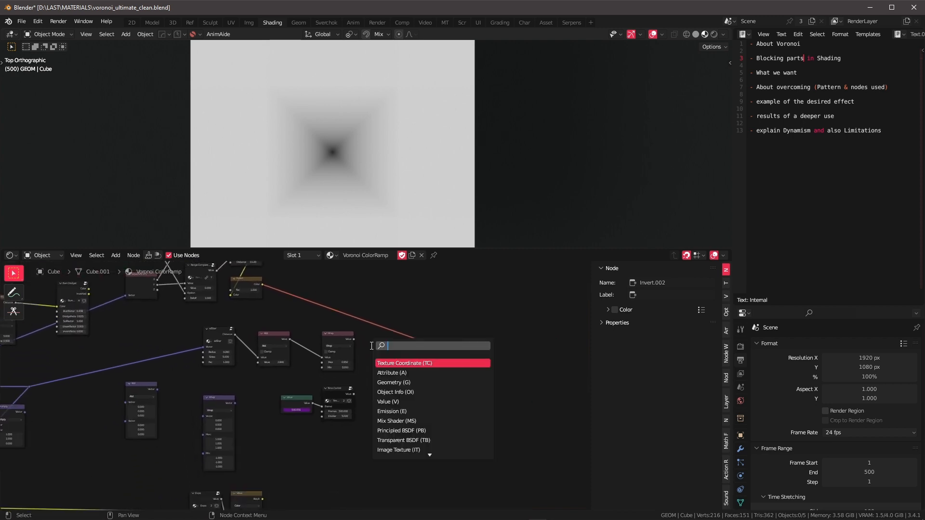
pyautogui.write('sub')
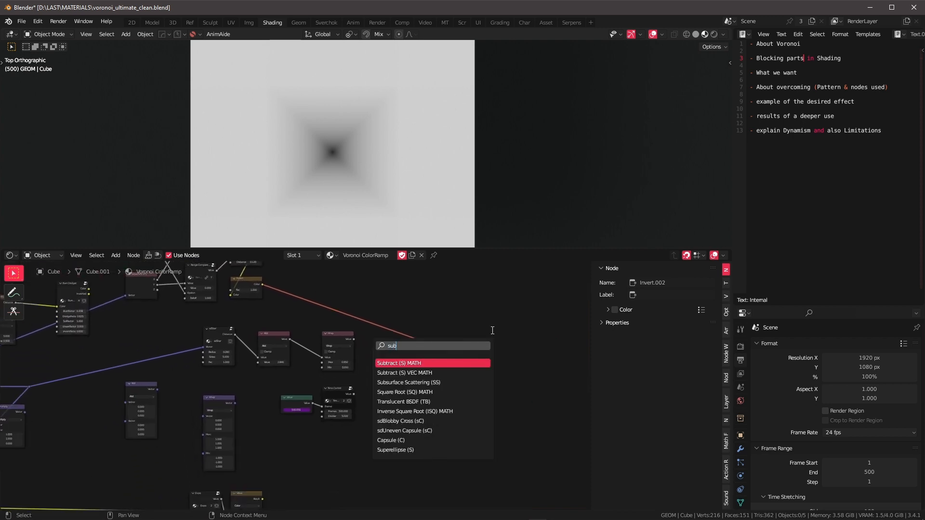
pyautogui.press('Return')
pyautogui.click(444, 343)
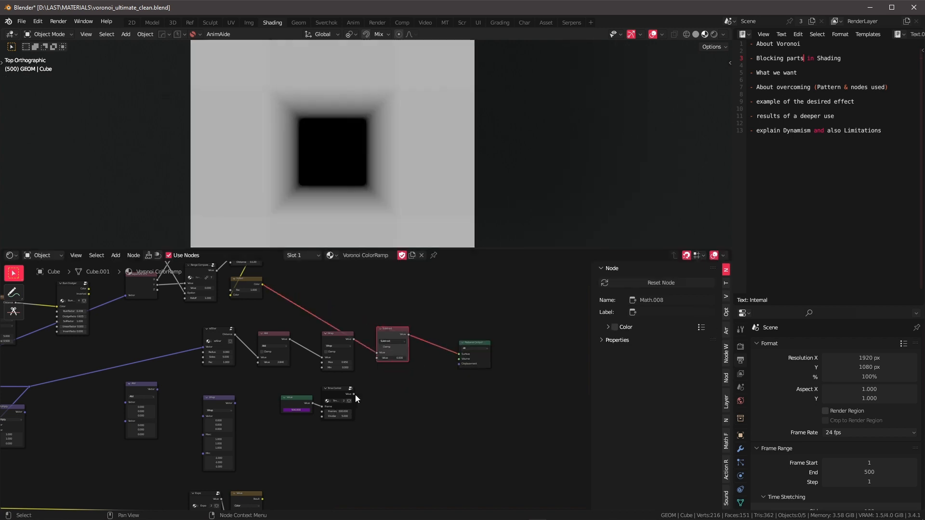
# Step: Connect the Time Control's Value output to the Subtract node's second input and play the animation to check it
pyautogui.moveTo(354, 394); pyautogui.dragTo(378, 358)
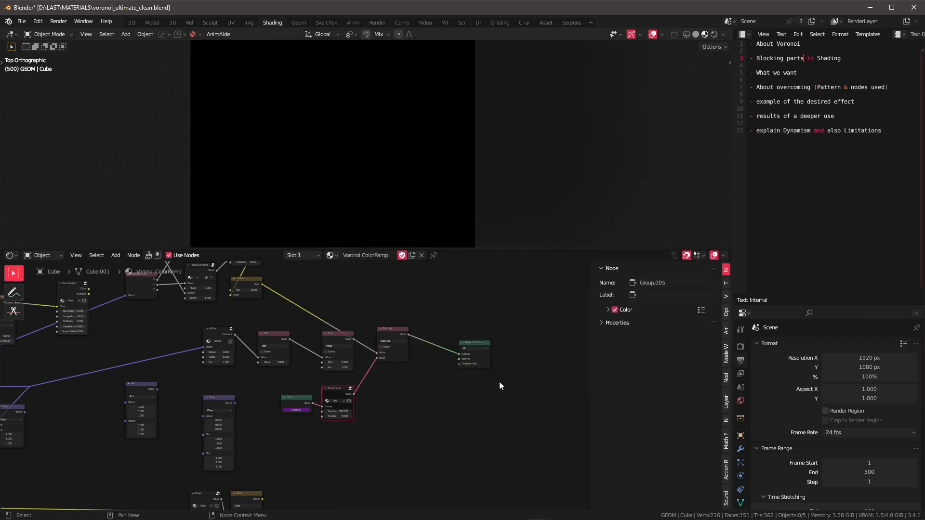
pyautogui.scroll(2, 406, 419)
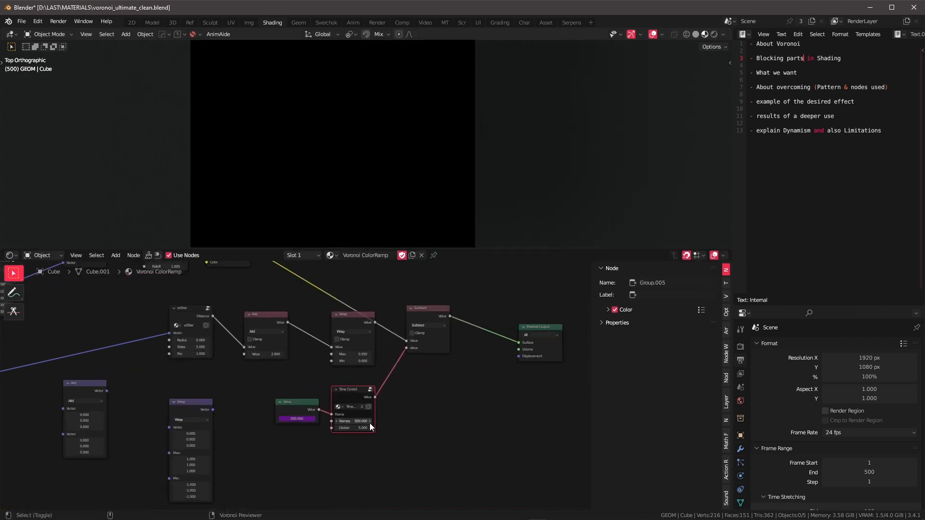
pyautogui.press('space')
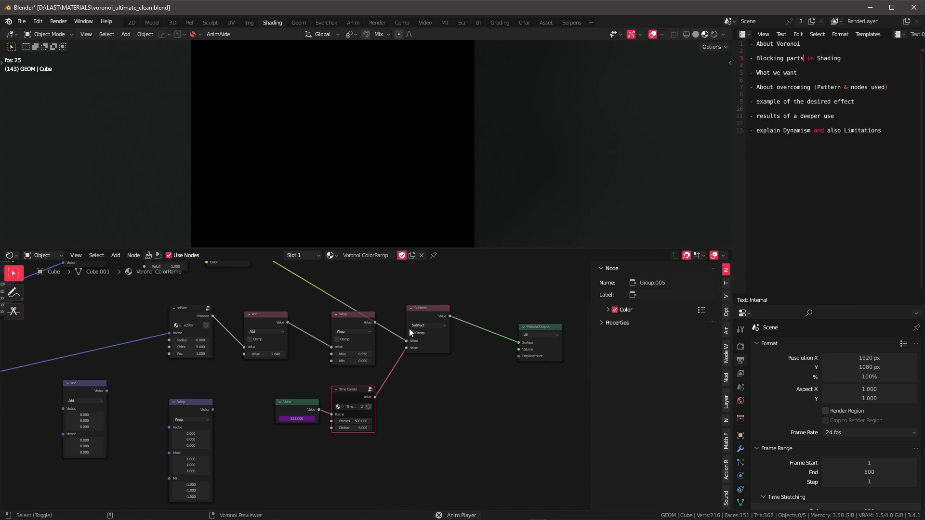
pyautogui.press('space')
# Step: Move the Material Output node farther from the Subtract node to make room for another node
pyautogui.scroll(-2, 369, 305)
pyautogui.moveTo(427, 313); pyautogui.dragTo(484, 391)
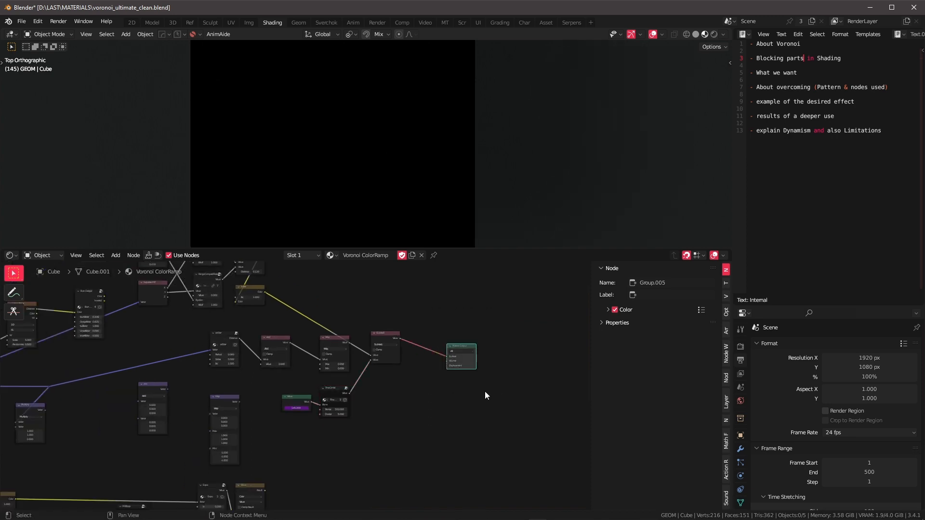
pyautogui.press('g')
pyautogui.click(496, 402)
pyautogui.moveTo(453, 392)
pyautogui.mouseDown(button='middle')
pyautogui.moveTo(437, 365)
pyautogui.moveTo(444, 402)
pyautogui.mouseUp(button='middle')
pyautogui.scroll(2, 430, 361)
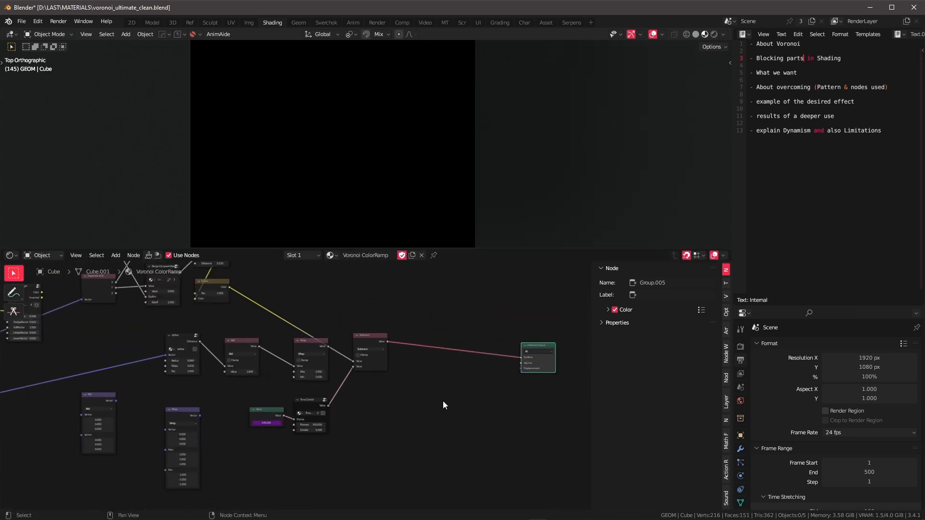
# Step: Detach the Wrap math node from the sdStar chain, set its Max to 1, and insert it between Subtract and Material Output
pyautogui.click(307, 346)
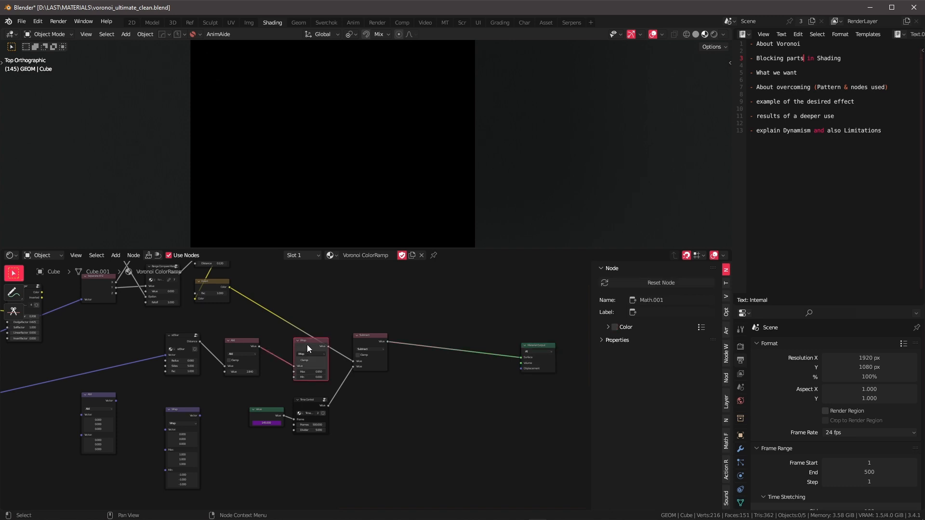
pyautogui.hotkey('alt', 'd')
pyautogui.click(424, 378)
pyautogui.scroll(2, 449, 382)
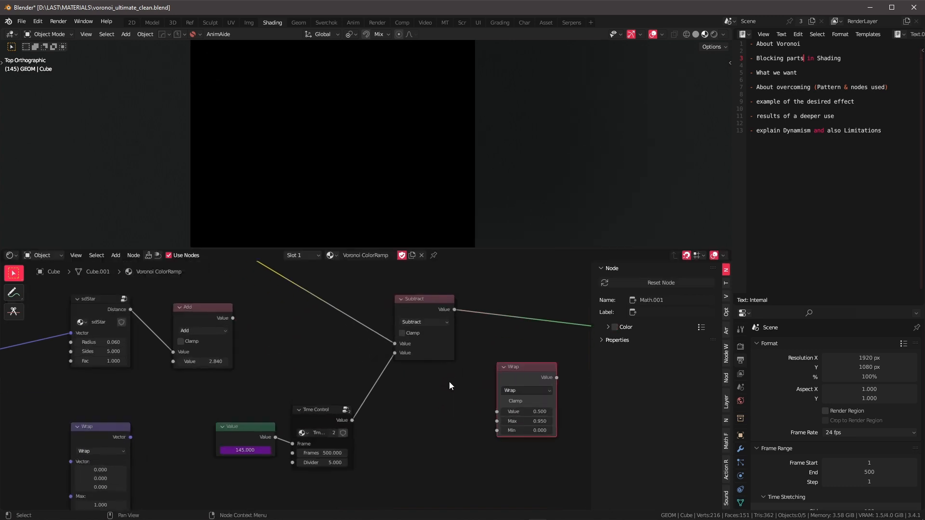
pyautogui.click(525, 422)
pyautogui.write('1')
pyautogui.press('Return')
pyautogui.press('g')
pyautogui.click(533, 331)
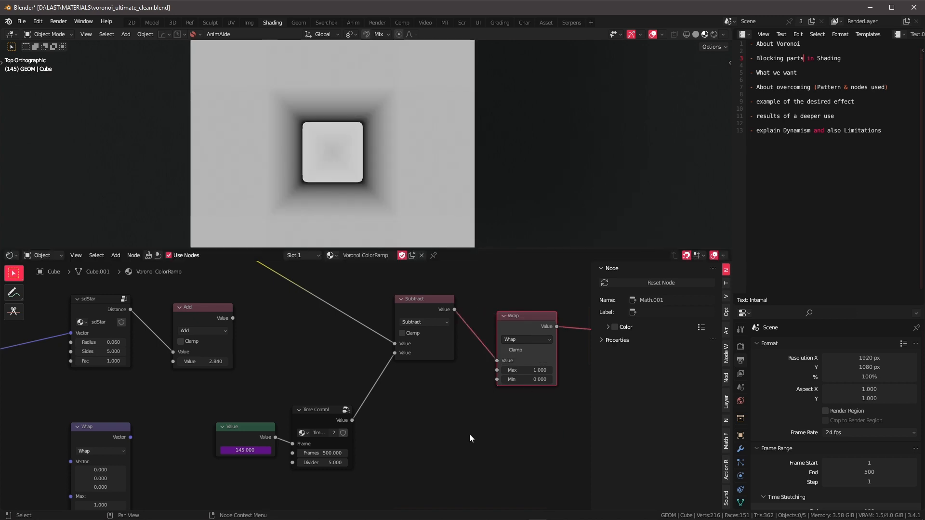
# Step: Move the Wrap node slightly up and place a duplicate of it underneath
pyautogui.scroll(-2, 519, 368)
pyautogui.moveTo(522, 365); pyautogui.dragTo(409, 353, button='middle')
pyautogui.moveTo(414, 318); pyautogui.dragTo(434, 299)
pyautogui.hotkey('shift', 'd')
pyautogui.click(423, 380)
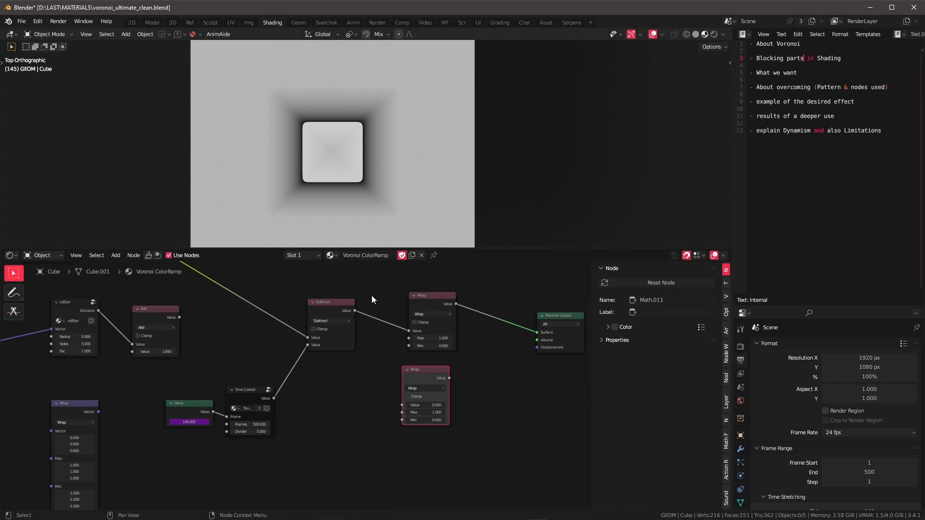
# Step: Change the duplicated math node to Fraction and swap it in for the Wrap node between Subtract and Material Output
pyautogui.click(427, 388)
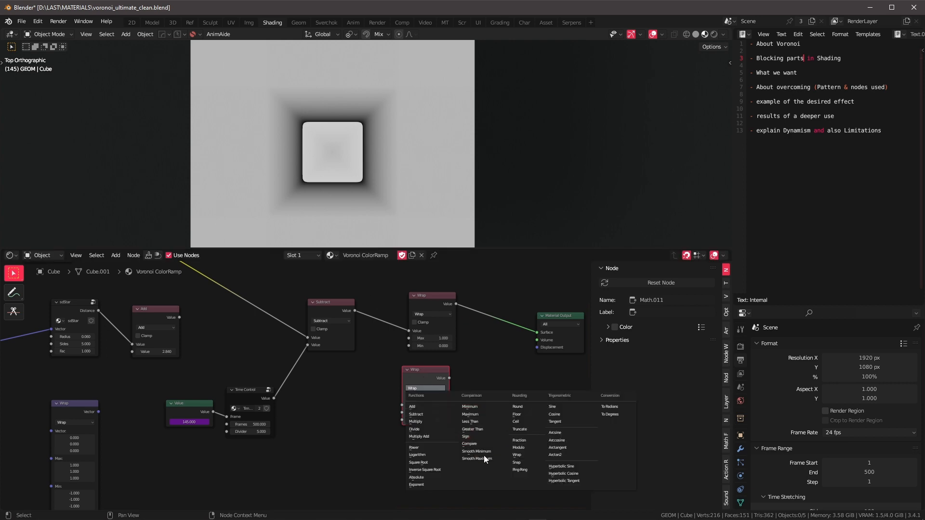
pyautogui.click(521, 441)
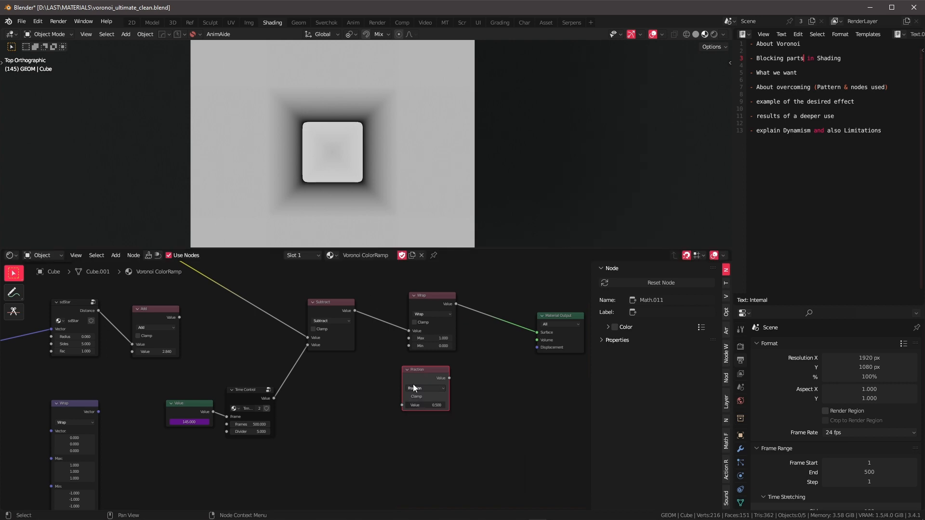
pyautogui.keyDown('alt'); pyautogui.moveTo(426, 305); pyautogui.dragTo(500, 419); pyautogui.keyUp('alt')
pyautogui.moveTo(420, 372); pyautogui.dragTo(430, 311)
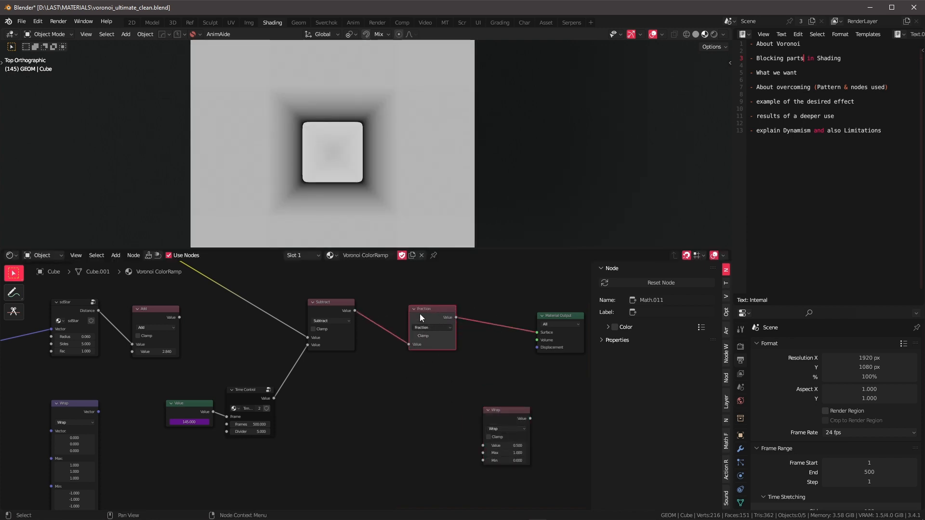
# Step: Detach the Fraction node, reinsert the Wrap node between Subtract and Material Output, and delete Fraction
pyautogui.keyDown('alt'); pyautogui.moveTo(423, 314); pyautogui.dragTo(403, 402); pyautogui.keyUp('alt')
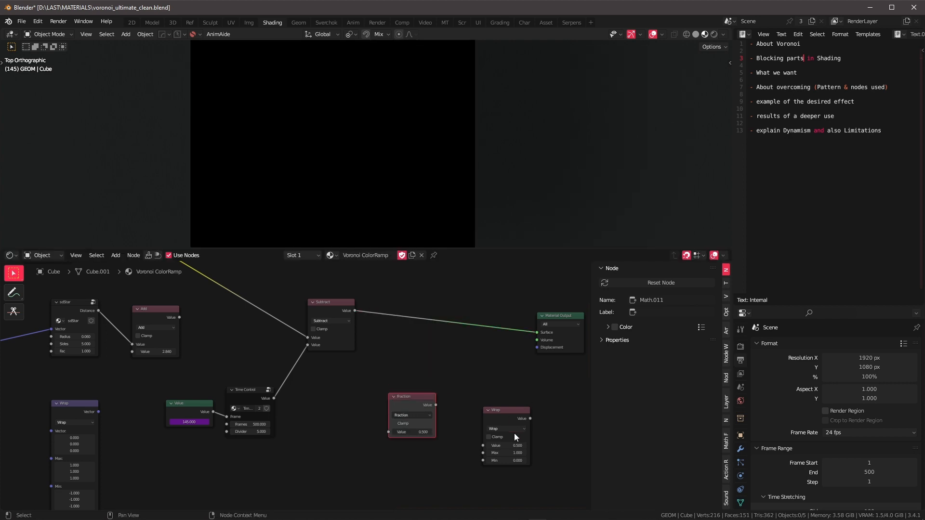
pyautogui.moveTo(501, 415); pyautogui.dragTo(421, 306)
pyautogui.moveTo(429, 345)
pyautogui.keyDown('shift'); pyautogui.mouseDown()
pyautogui.moveTo(415, 345)
pyautogui.moveTo(439, 344)
pyautogui.moveTo(430, 345)
pyautogui.mouseUp(); pyautogui.keyUp('shift')
pyautogui.rightClick(430, 345)
pyautogui.moveTo(366, 372); pyautogui.dragTo(441, 432)
pyautogui.press('x')
pyautogui.scroll(-2, 438, 431)
pyautogui.moveTo(396, 391); pyautogui.dragTo(434, 375, button='middle')
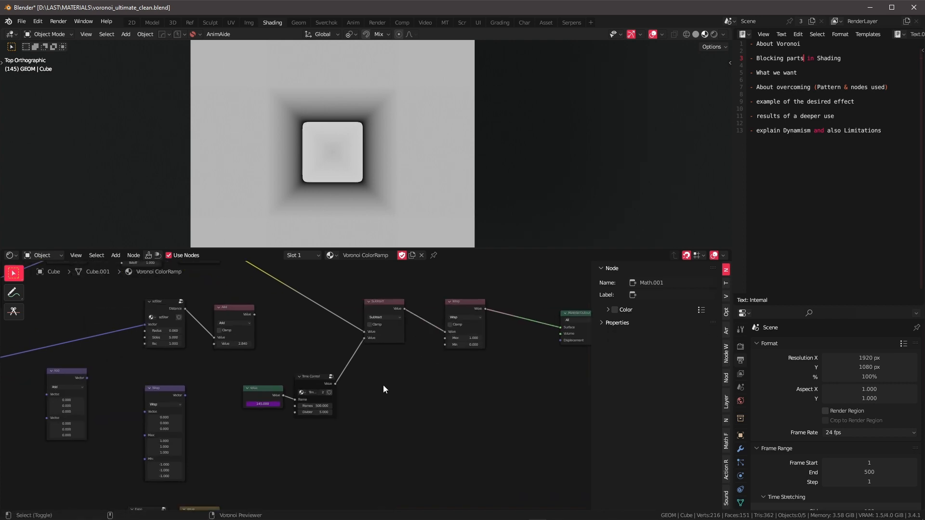
# Step: Play the animation and examine how the wrapped pattern moves along with the node chain behind it
pyautogui.press('space')
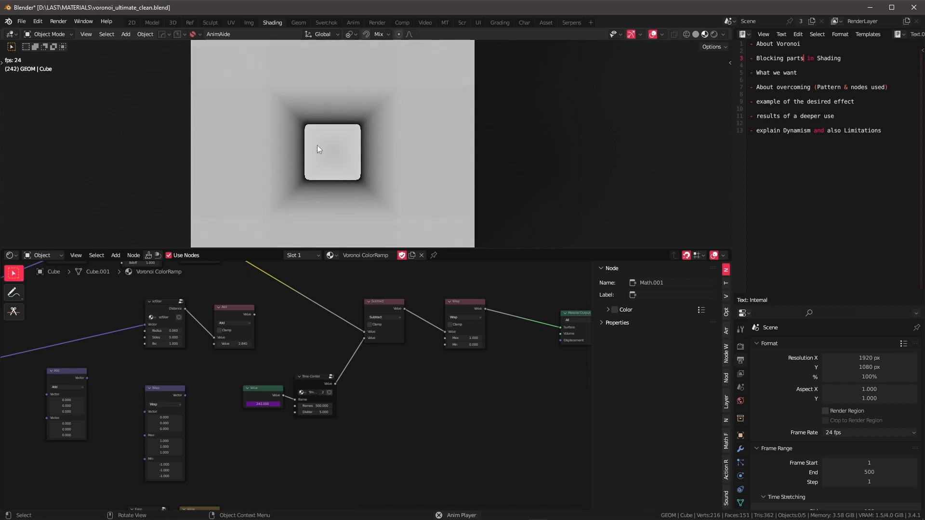
pyautogui.scroll(-2, 305, 336)
pyautogui.moveTo(305, 336); pyautogui.dragTo(415, 362, button='middle')
pyautogui.moveTo(359, 338); pyautogui.dragTo(349, 387, button='middle')
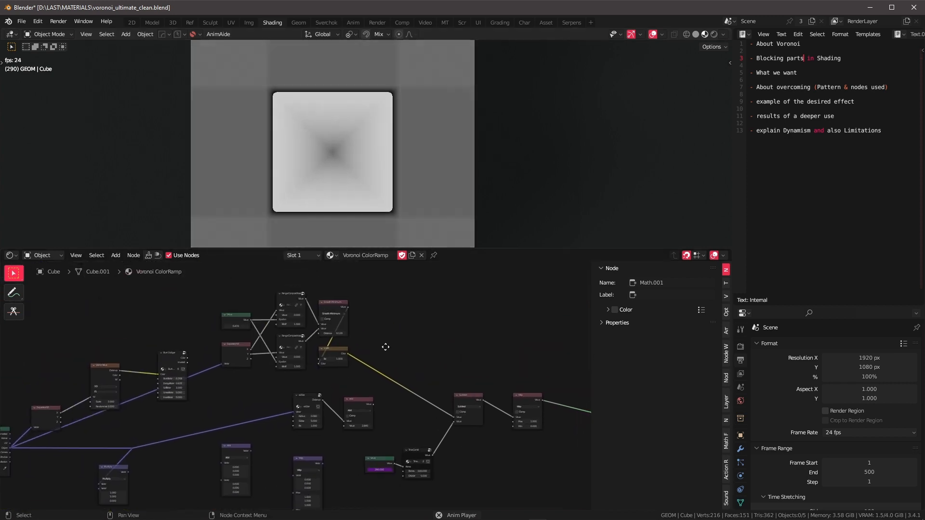
pyautogui.moveTo(386, 347); pyautogui.dragTo(401, 341, button='middle')
pyautogui.scroll(2, 402, 341)
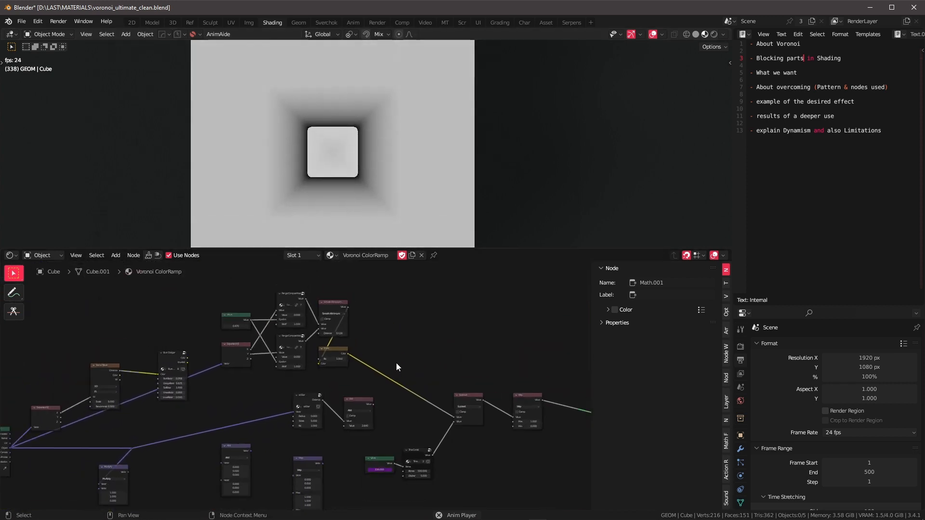
pyautogui.scroll(2, 396, 363)
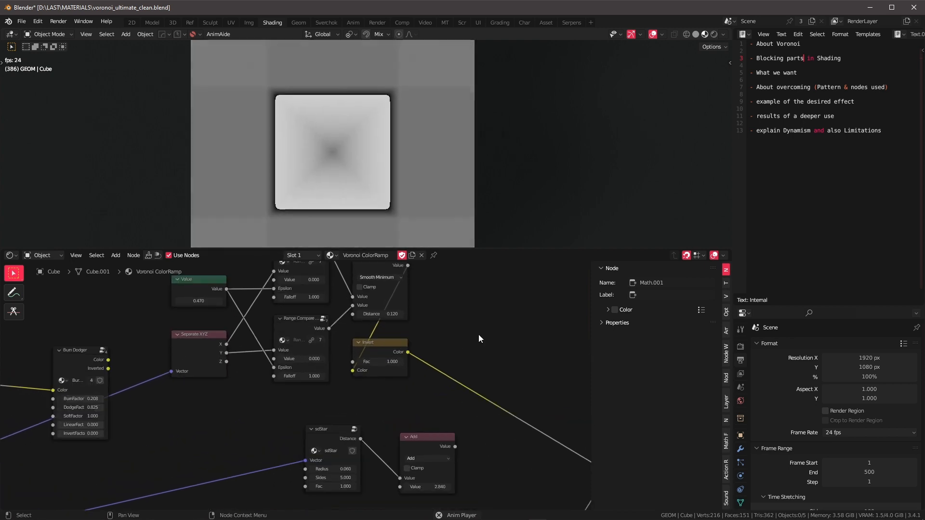
# Step: Set the Value node driving both Range Compare nodes' Epsilon to 0.5 and finally to 1
pyautogui.moveTo(478, 334); pyautogui.dragTo(435, 349, button='middle')
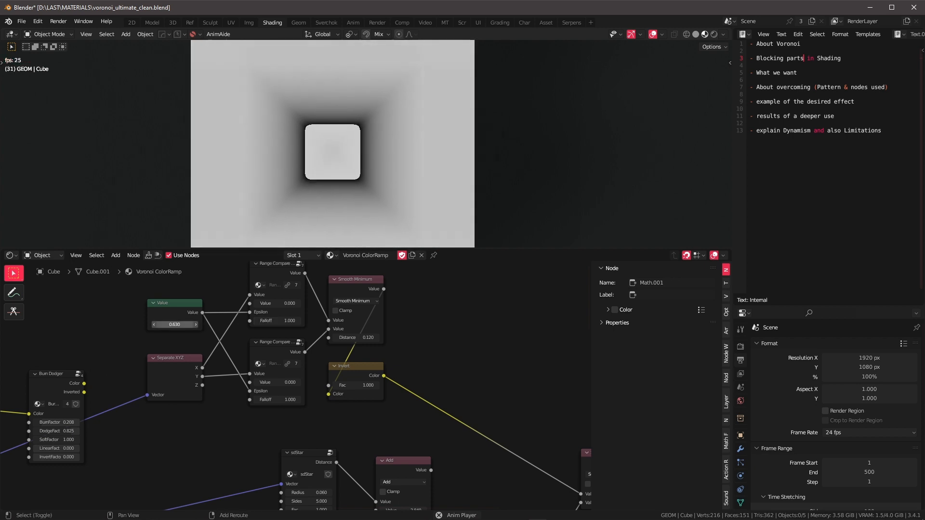
pyautogui.click(176, 326)
pyautogui.write('0.5')
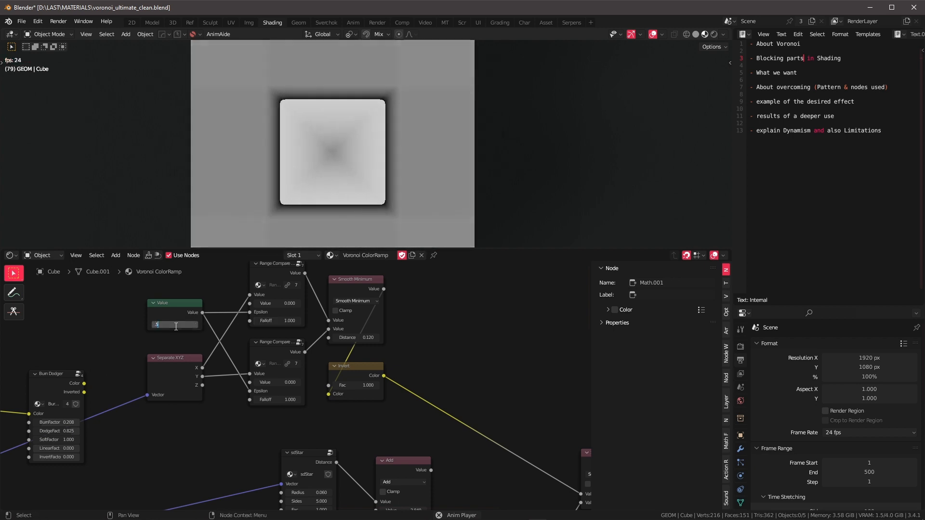
pyautogui.press('Return')
pyautogui.click(177, 326)
pyautogui.write('1')
pyautogui.press('Return')
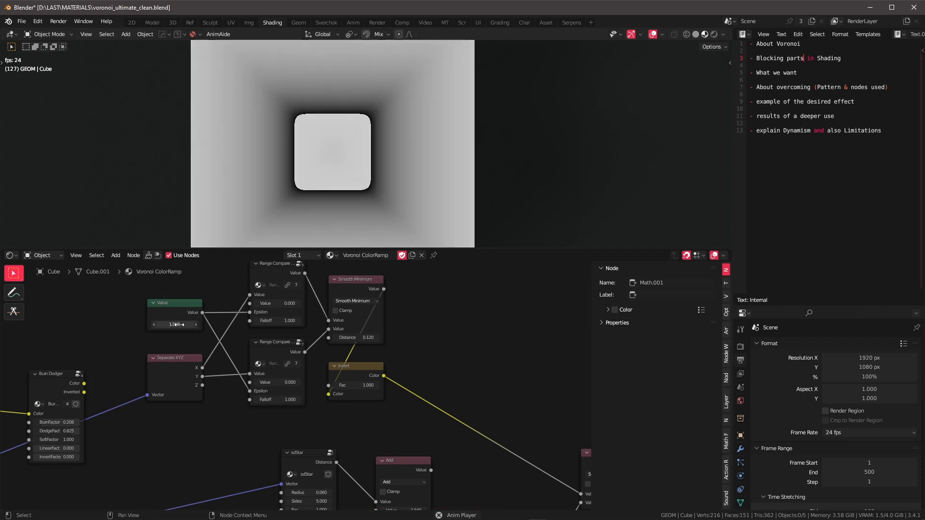
pyautogui.scroll(-2, 524, 339)
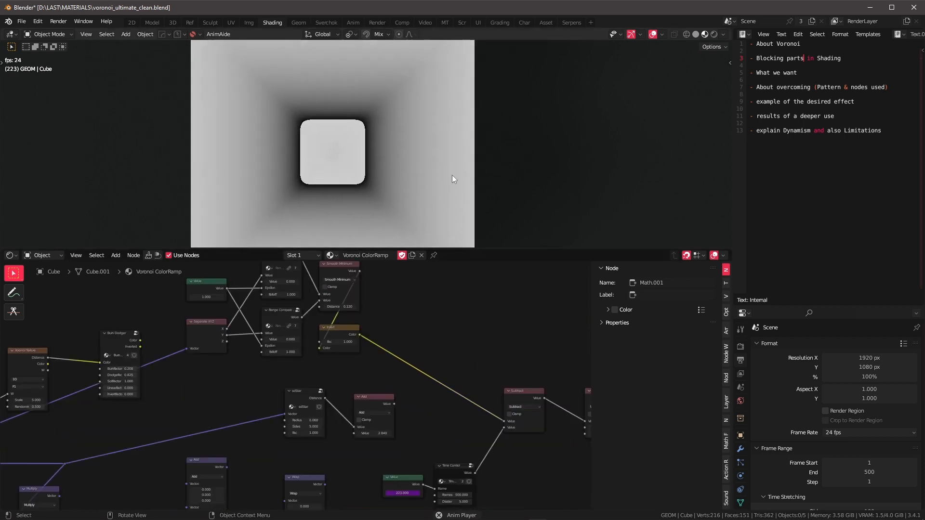
pyautogui.scroll(-2, 444, 363)
pyautogui.moveTo(412, 326); pyautogui.dragTo(389, 338, button='middle')
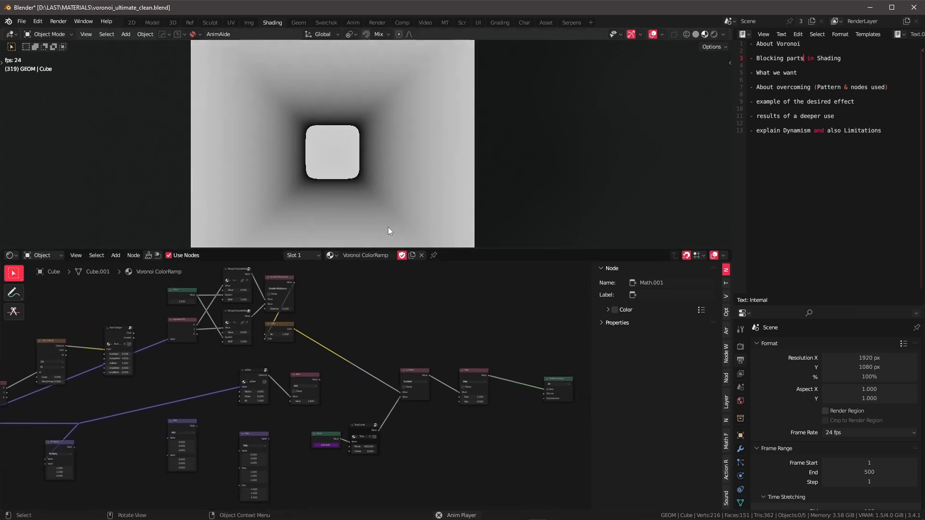
# Step: Move the Material Output node farther away from the Wrap node
pyautogui.moveTo(435, 327); pyautogui.dragTo(368, 293, button='middle')
pyautogui.moveTo(444, 320); pyautogui.dragTo(537, 400)
pyautogui.scroll(-1, 523, 398)
pyautogui.moveTo(504, 387); pyautogui.dragTo(376, 355, button='middle')
pyautogui.press('g')
pyautogui.click(484, 352)
# Step: Lower the Wrap math node's Max to 0.25
pyautogui.moveTo(321, 418); pyautogui.dragTo(351, 458, button='middle')
pyautogui.scroll(9, 356, 441)
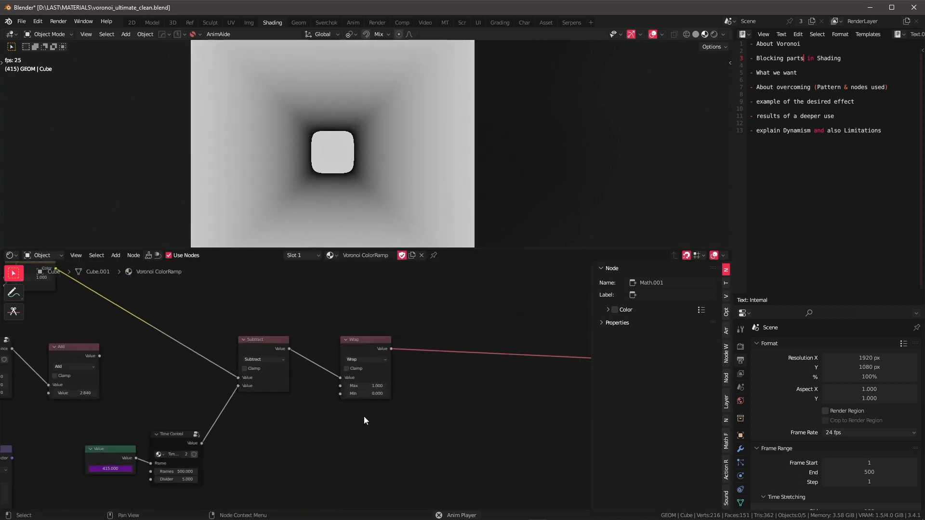
pyautogui.moveTo(371, 385); pyautogui.dragTo(335, 386)
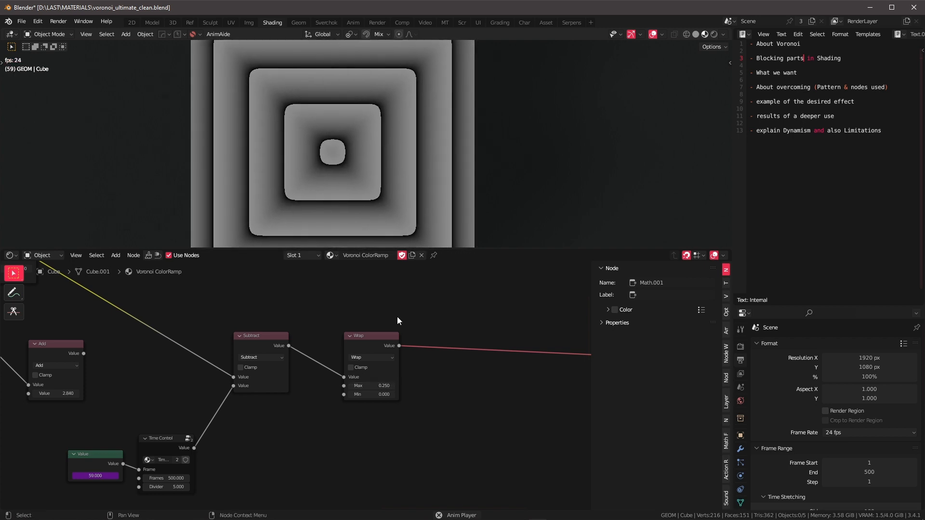
pyautogui.moveTo(356, 304); pyautogui.dragTo(386, 383)
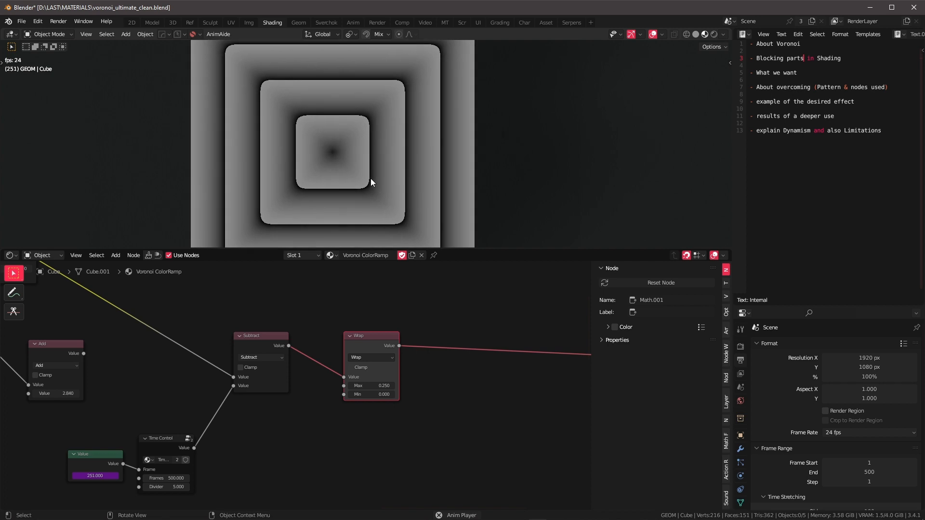
# Step: Duplicate the Voronoi Texture node and place the copy below the link between Wrap and Material Output
pyautogui.scroll(-2, 414, 425)
pyautogui.scroll(-1, 414, 423)
pyautogui.moveTo(418, 431); pyautogui.dragTo(429, 377, button='middle')
pyautogui.moveTo(363, 366); pyautogui.dragTo(414, 375, button='middle')
pyautogui.scroll(-3, 365, 313)
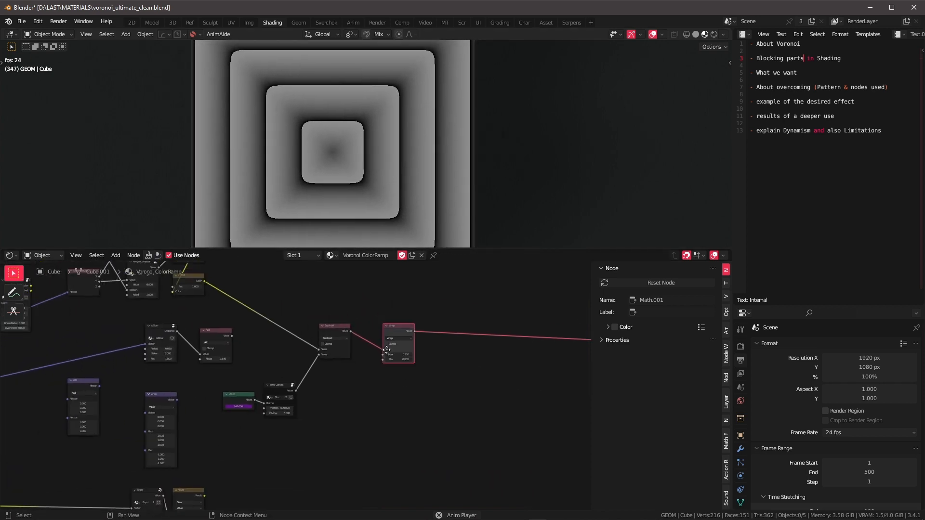
pyautogui.moveTo(287, 318); pyautogui.dragTo(345, 354, button='middle')
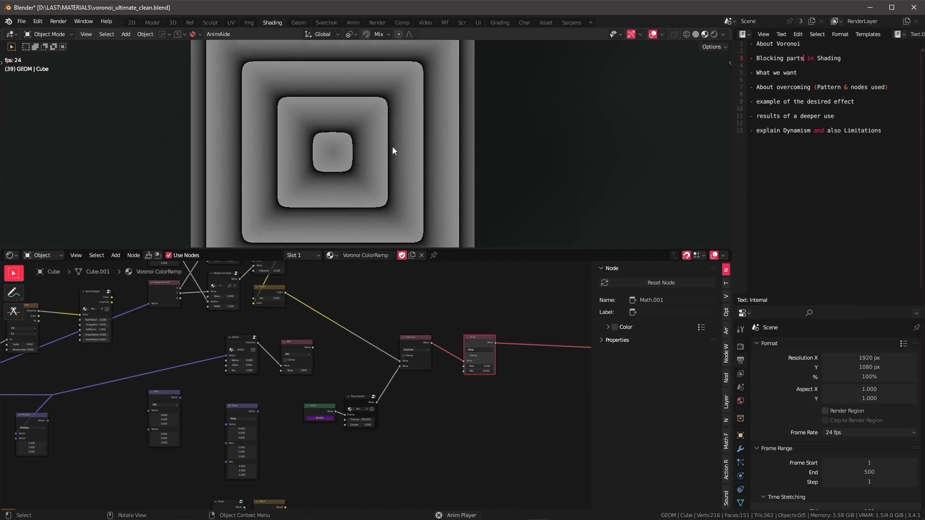
pyautogui.scroll(-2, 370, 349)
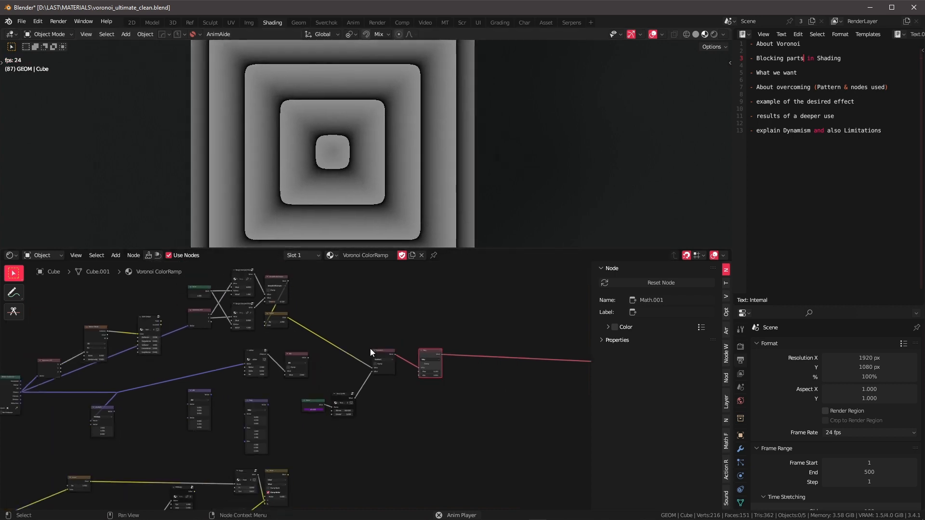
pyautogui.click(165, 316)
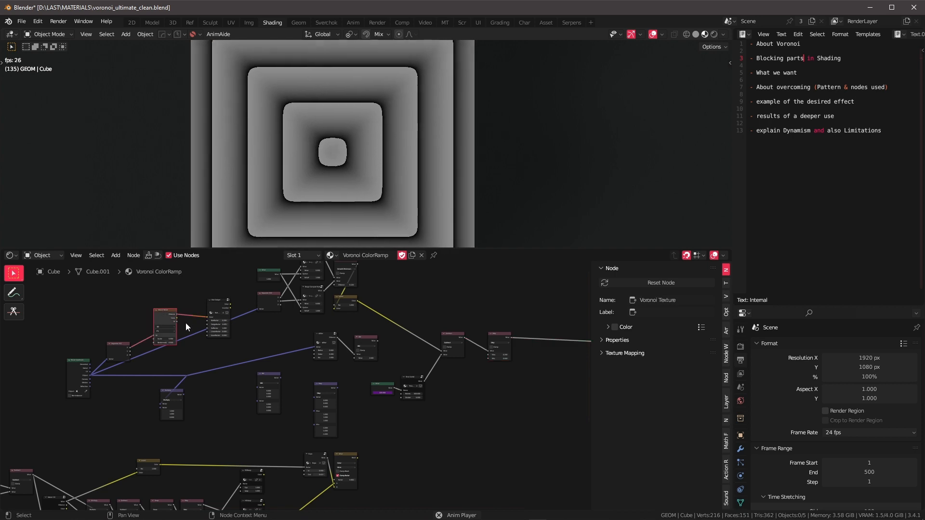
pyautogui.hotkey('shift', 'd')
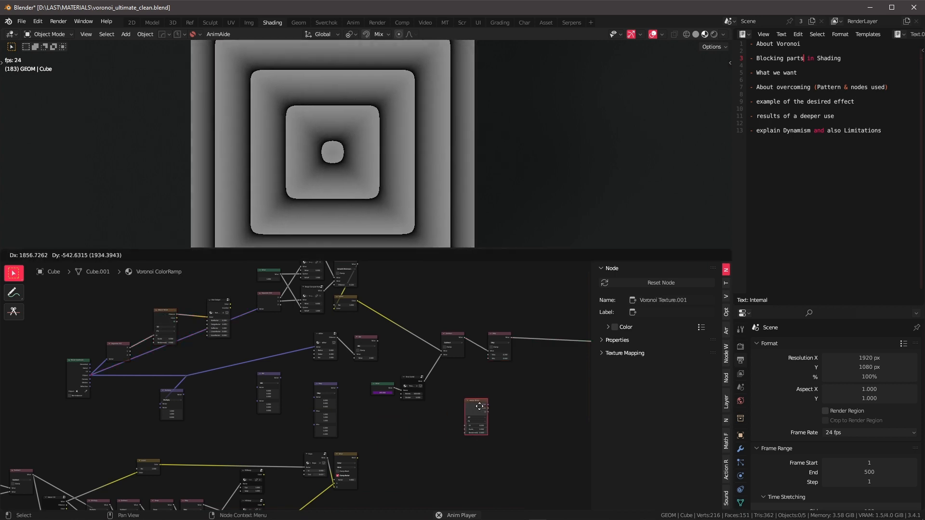
pyautogui.click(269, 407)
pyautogui.moveTo(269, 406); pyautogui.dragTo(362, 364)
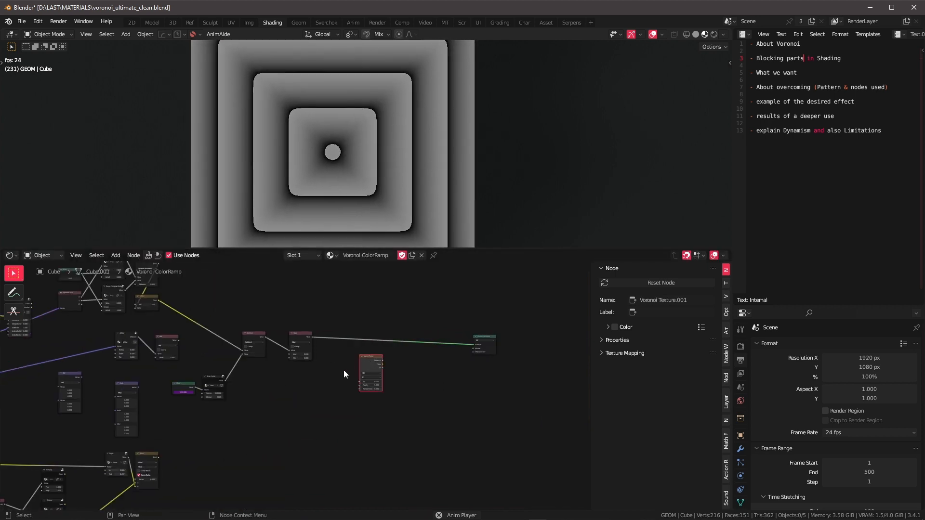
# Step: Connect the Invert node's Color to the duplicated Voronoi Texture's W input and preview its Distance through Material Output
pyautogui.moveTo(305, 384); pyautogui.dragTo(346, 401, button='middle')
pyautogui.scroll(1, 362, 394)
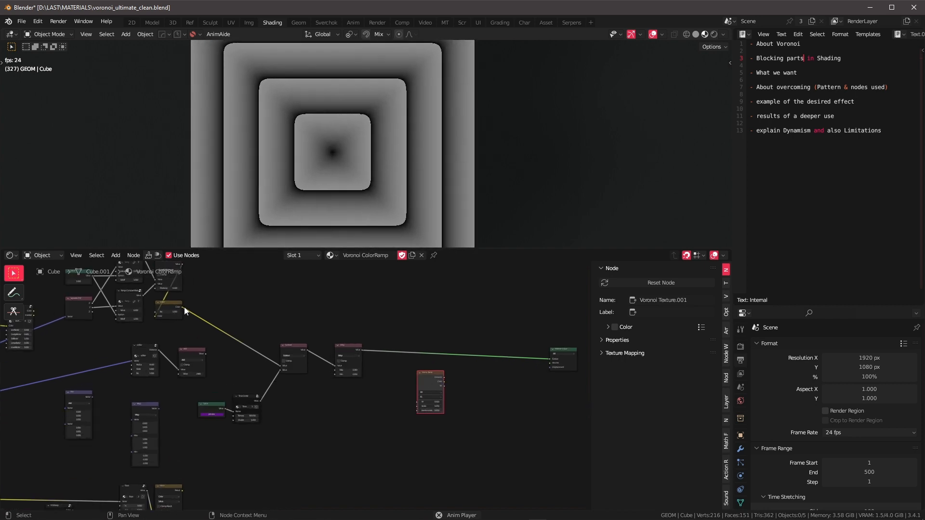
pyautogui.moveTo(183, 307); pyautogui.dragTo(417, 401)
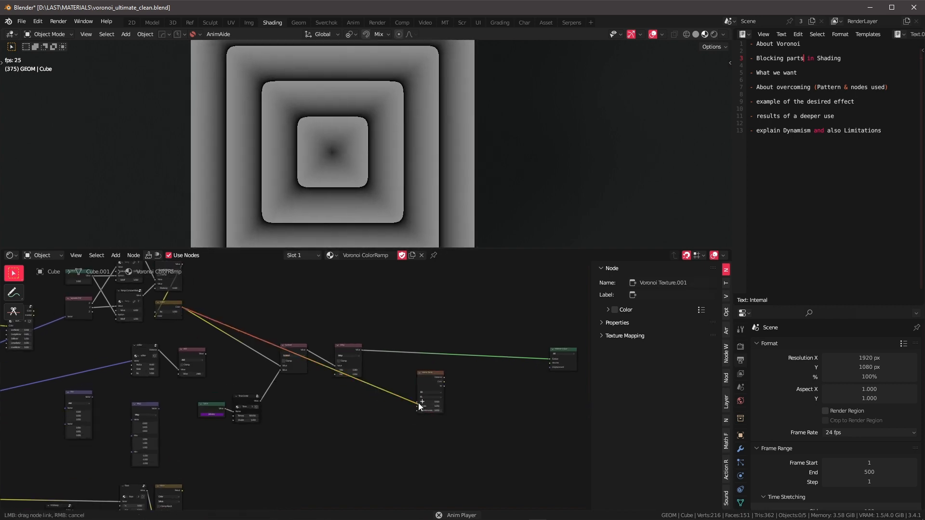
pyautogui.keyDown('ctrl'); pyautogui.keyDown('shift'); pyautogui.click(442, 377); pyautogui.keyUp('shift'); pyautogui.keyUp('ctrl')
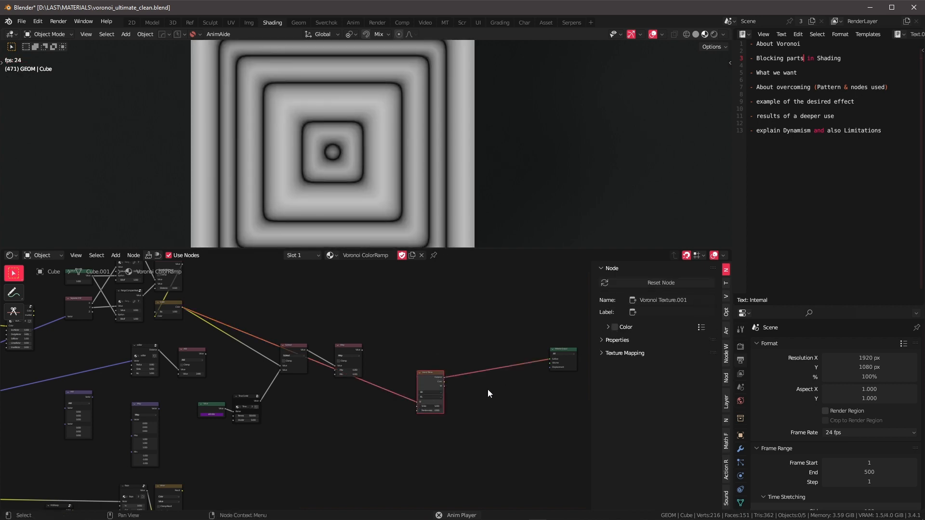
# Step: Insert a duplicate of the Subtract node before the new Voronoi Texture and feed Time Control into its second value
pyautogui.scroll(2, 394, 379)
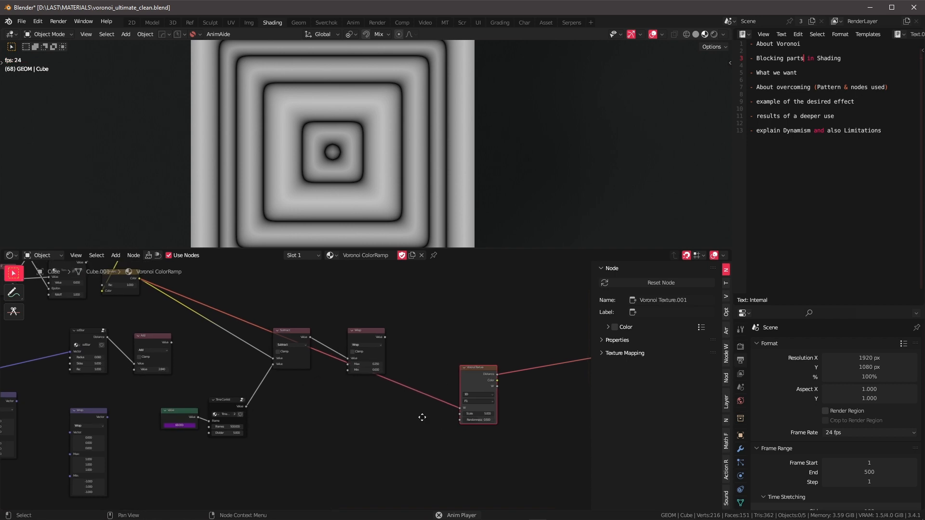
pyautogui.click(288, 333)
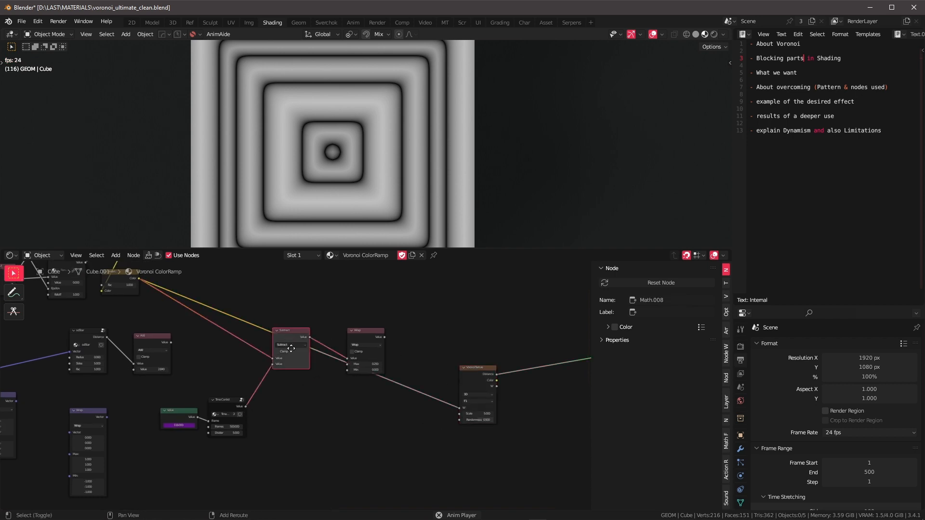
pyautogui.hotkey('shift', 'd')
pyautogui.click(416, 396)
pyautogui.moveTo(245, 407); pyautogui.dragTo(403, 412)
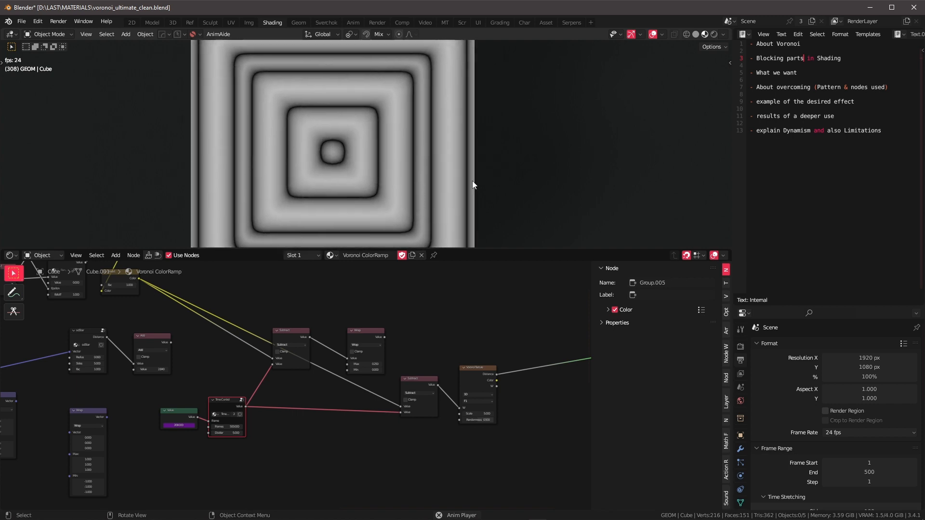
# Step: Watch the animated Voronoi rings, stop playback, and highlight the "Blocking parts in Shading" line in the notes
pyautogui.moveTo(521, 398); pyautogui.dragTo(414, 368, button='middle')
pyautogui.scroll(1, 441, 361)
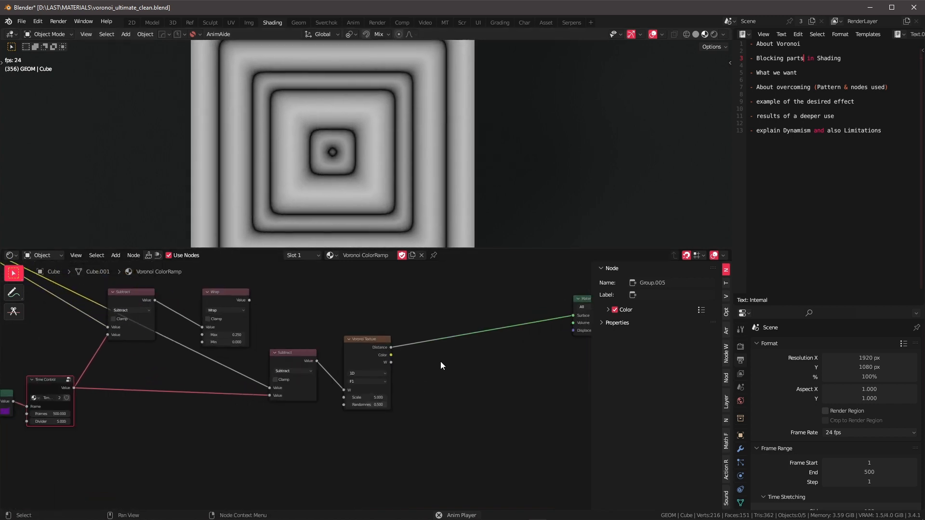
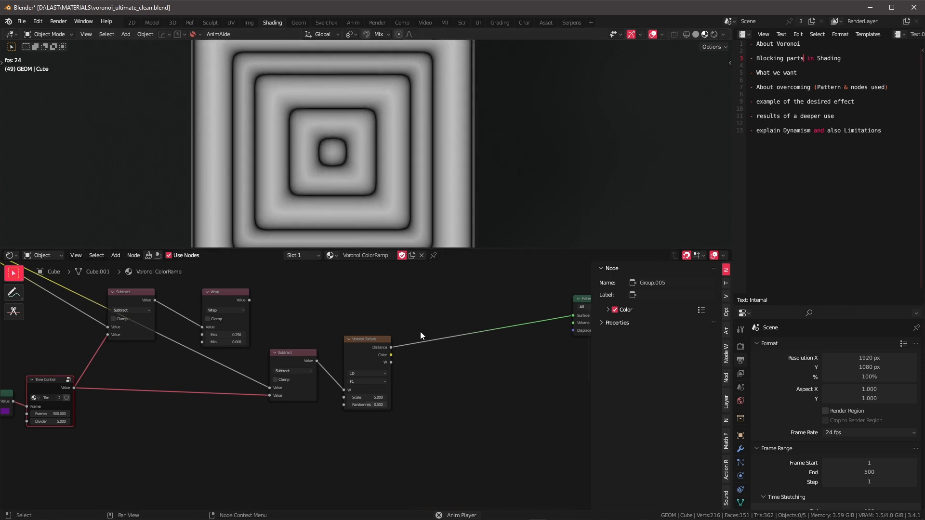
pyautogui.scroll(-1, 424, 340)
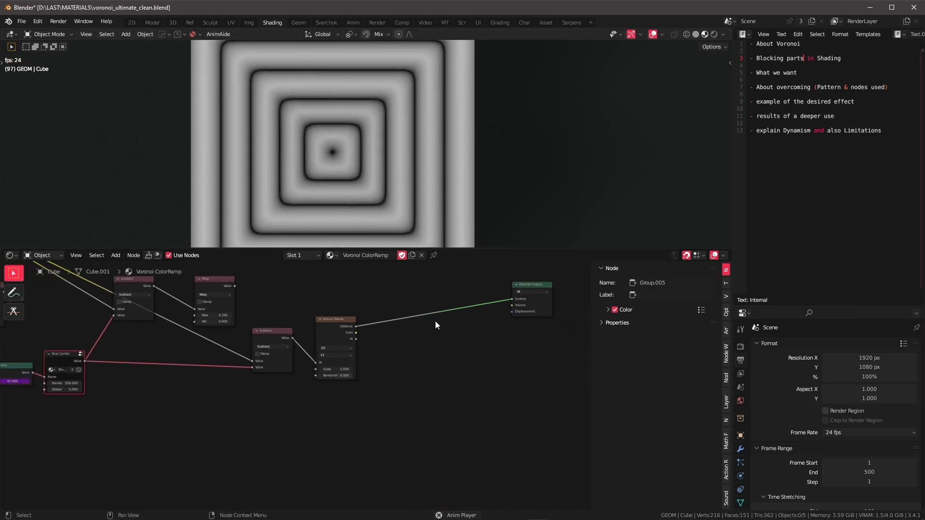
pyautogui.press('space')
pyautogui.scroll(2, 403, 330)
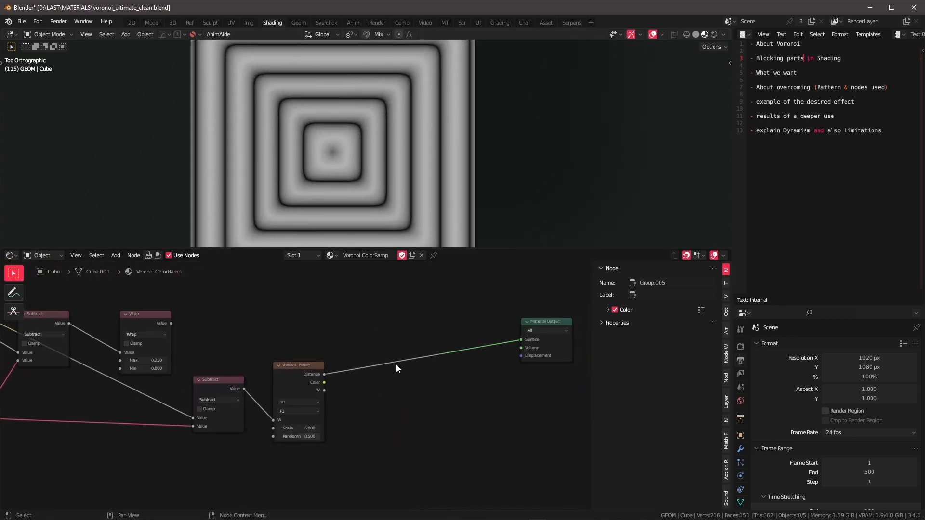
pyautogui.moveTo(773, 58); pyautogui.dragTo(841, 59)
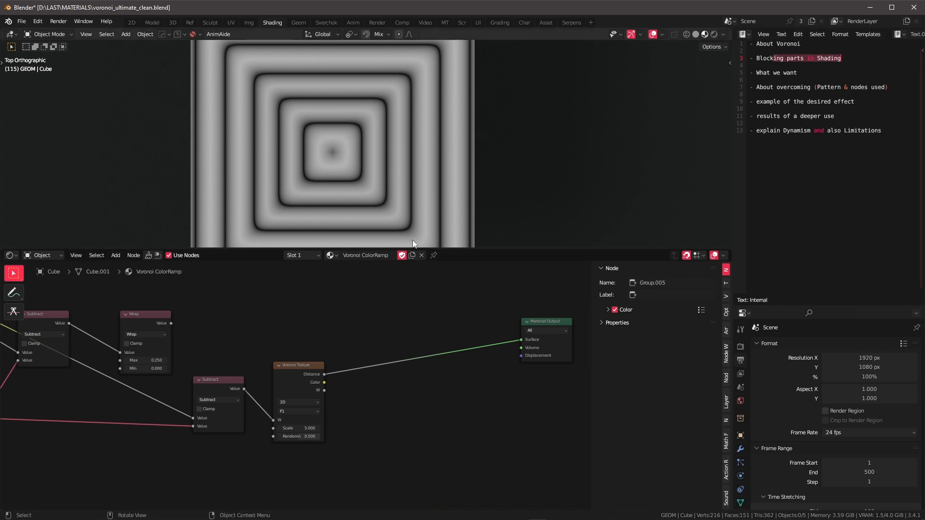
# Step: Annotate a dark band with 0 and the neighbouring bright band with 1 on the rendered rings, and erase the marks
pyautogui.scroll(-1, 403, 370)
pyautogui.moveTo(409, 367)
pyautogui.mouseDown(button='middle')
pyautogui.moveTo(442, 352)
pyautogui.moveTo(401, 356)
pyautogui.mouseUp(button='middle')
pyautogui.scroll(2, 446, 352)
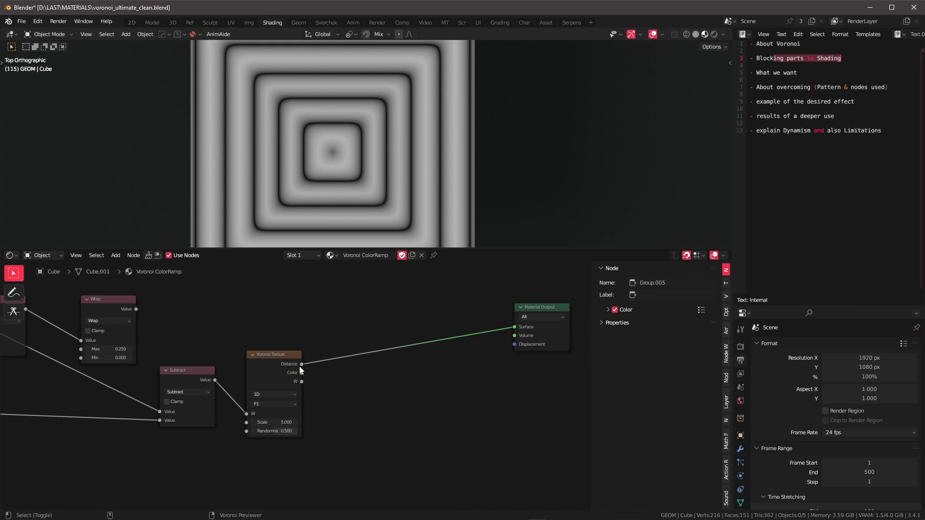
pyautogui.scroll(4, 348, 101)
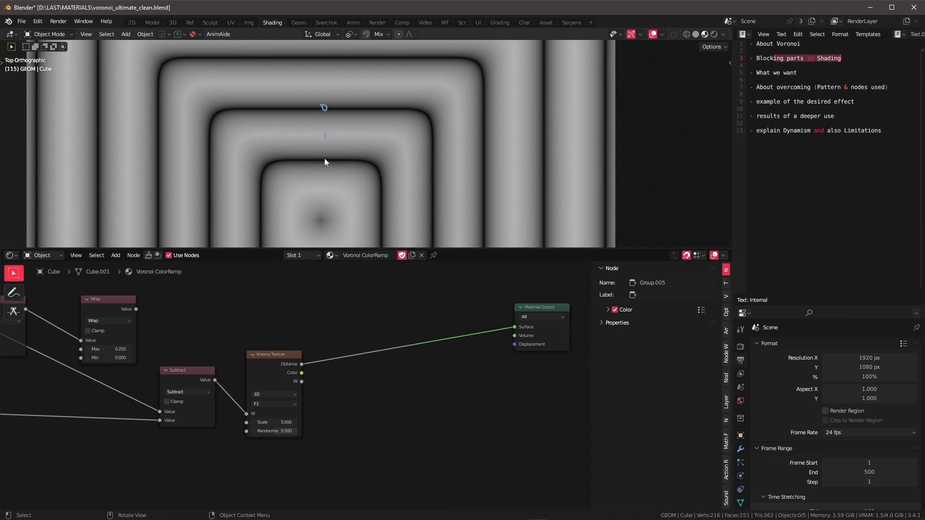
pyautogui.moveTo(325, 158); pyautogui.dragTo(334, 96)
pyautogui.moveTo(324, 108)
pyautogui.mouseDown()
pyautogui.moveTo(327, 95)
pyautogui.moveTo(325, 107)
pyautogui.mouseUp()
pyautogui.moveTo(329, 163); pyautogui.dragTo(329, 165)
pyautogui.moveTo(333, 197); pyautogui.dragTo(328, 103, button='right')
# Step: Move the Material Output node farther away from the duplicated Voronoi Texture node
pyautogui.moveTo(444, 306); pyautogui.dragTo(544, 372)
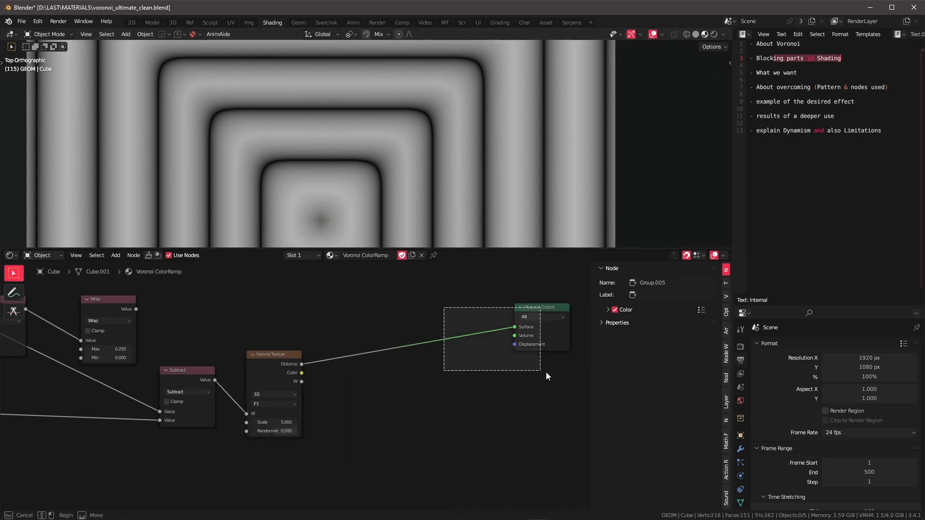
pyautogui.press('g')
pyautogui.click(428, 428)
pyautogui.moveTo(220, 398); pyautogui.dragTo(303, 368, button='middle')
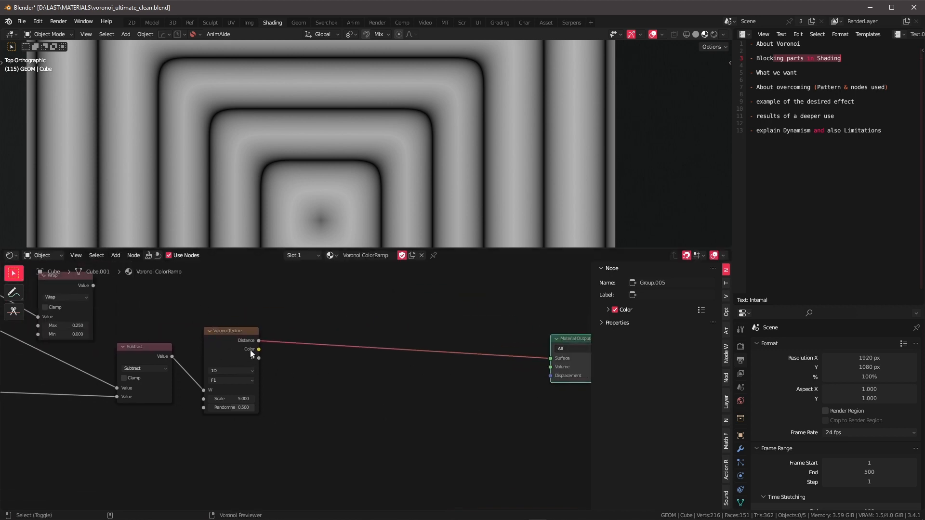
# Step: Preview the Color output of the 1D Voronoi Texture on the cube and examine the coloured rings
pyautogui.keyDown('ctrl'); pyautogui.keyDown('shift'); pyautogui.click(257, 349); pyautogui.keyUp('shift'); pyautogui.keyUp('ctrl')
pyautogui.scroll(-7, 350, 166)
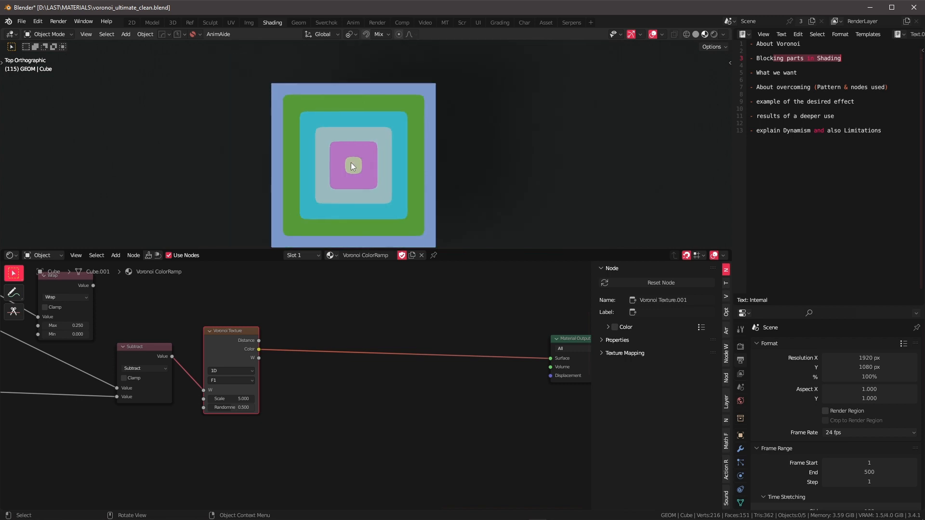
pyautogui.scroll(2, 350, 163)
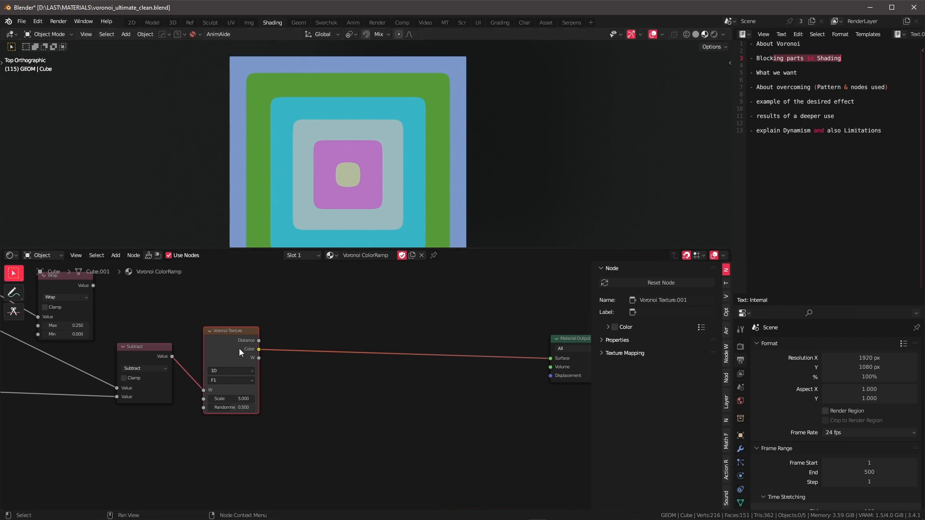
# Step: Preview the output of the Subtract node feeding the Voronoi Texture, and move the Voronoi Texture clear of the preview link
pyautogui.moveTo(169, 360); pyautogui.dragTo(310, 324, button='middle')
pyautogui.keyDown('ctrl'); pyautogui.keyDown('shift'); pyautogui.click(236, 330); pyautogui.keyUp('shift'); pyautogui.keyUp('ctrl')
pyautogui.scroll(-2, 309, 324)
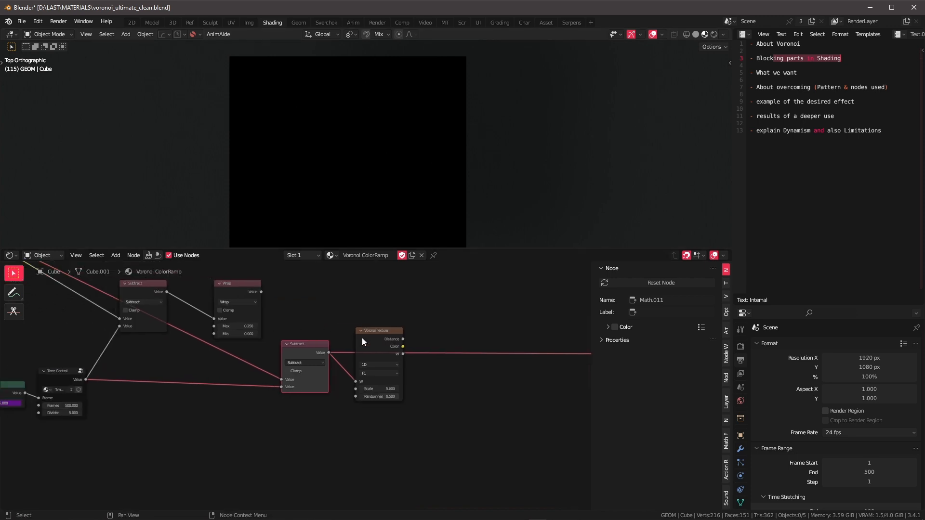
pyautogui.moveTo(377, 335); pyautogui.dragTo(425, 408)
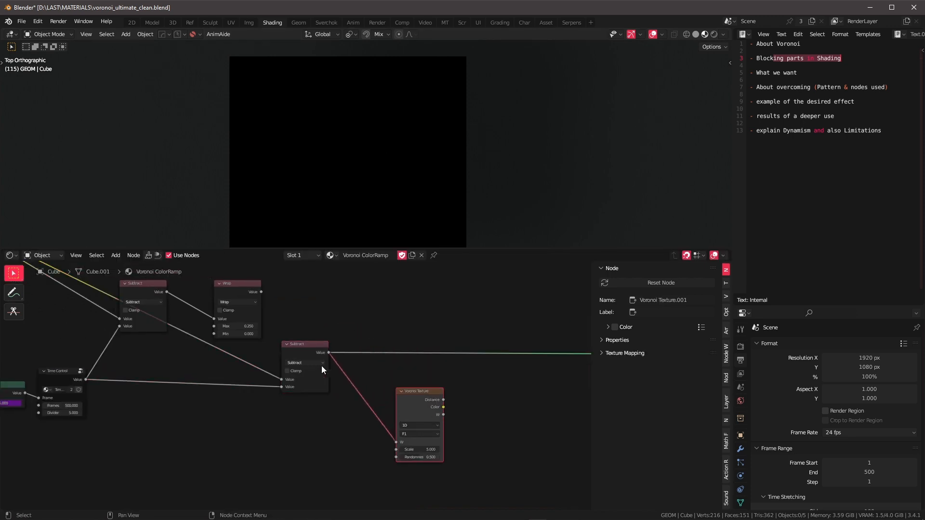
# Step: Return to frame 1 to examine the Subtract gradient, and move the Voronoi Texture back beside the Subtract node
pyautogui.hotkey('shift', 'Left')
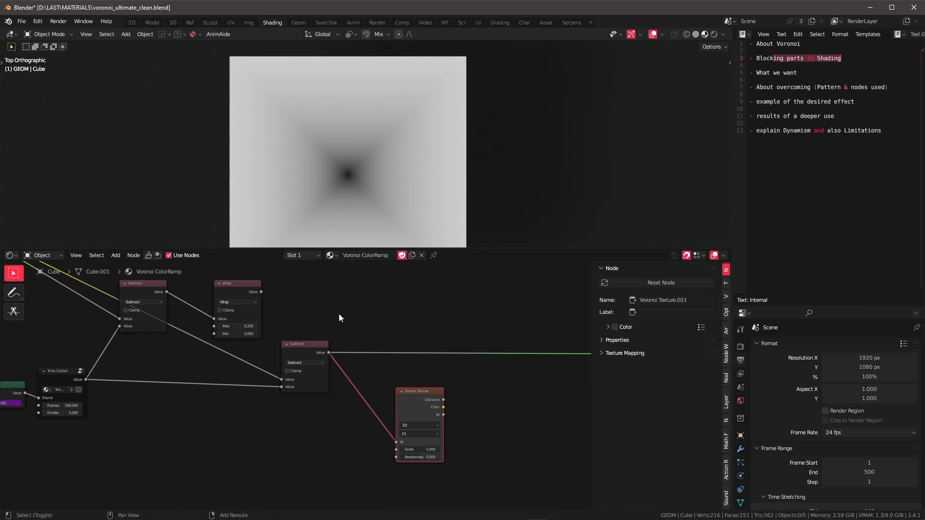
pyautogui.scroll(-1, 407, 167)
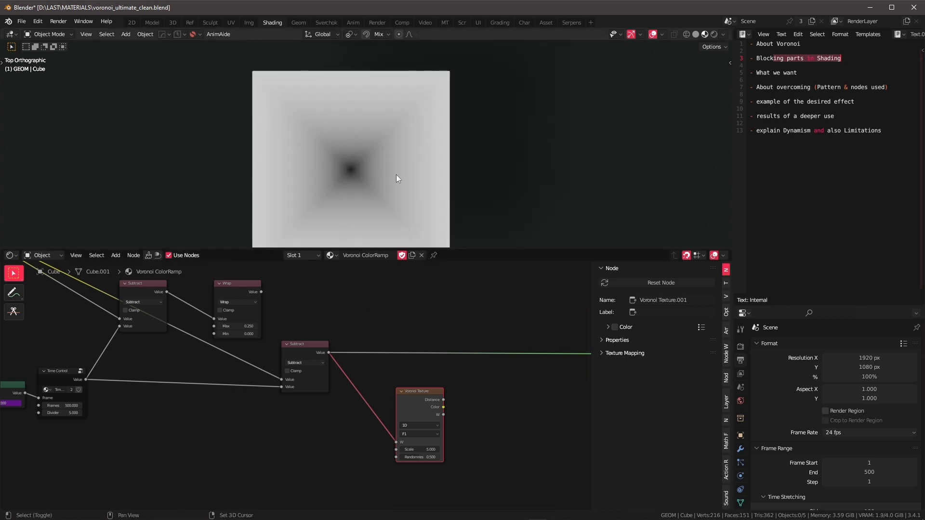
pyautogui.scroll(1, 396, 179)
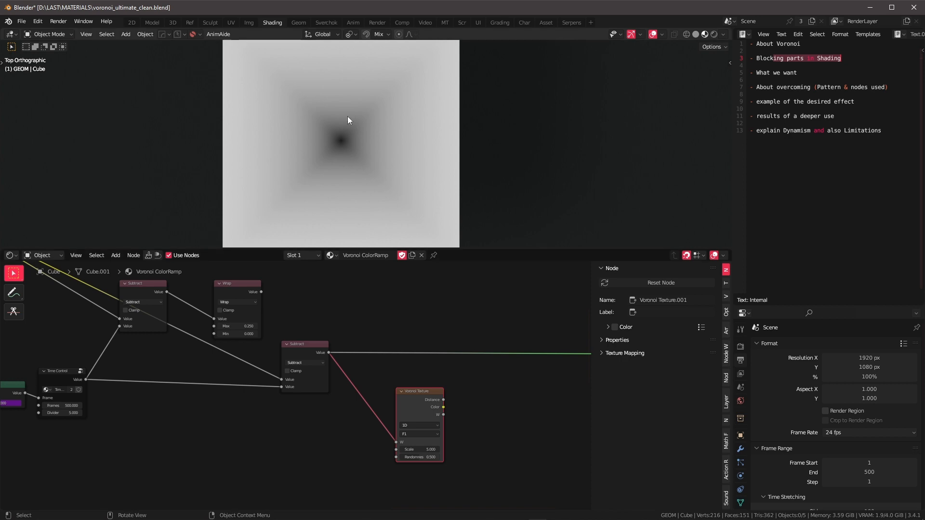
pyautogui.moveTo(348, 141)
pyautogui.mouseDown()
pyautogui.moveTo(384, 106)
pyautogui.moveTo(396, 150)
pyautogui.moveTo(353, 201)
pyautogui.moveTo(336, 147)
pyautogui.moveTo(279, 160)
pyautogui.mouseUp()
pyautogui.moveTo(413, 396); pyautogui.dragTo(379, 329)
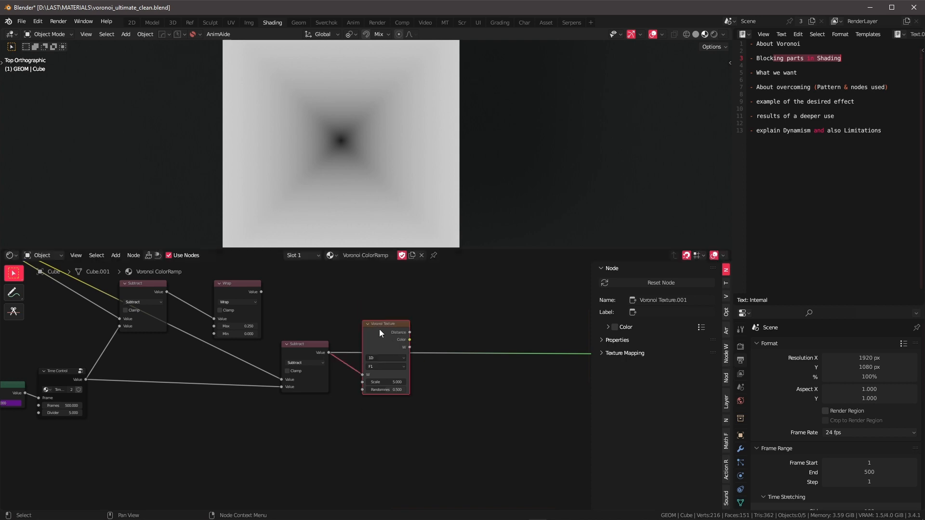
# Step: Preview the Voronoi Texture node's Distance output on the cube
pyautogui.keyDown('ctrl'); pyautogui.keyDown('shift'); pyautogui.click(409, 332); pyautogui.keyUp('shift'); pyautogui.keyUp('ctrl')
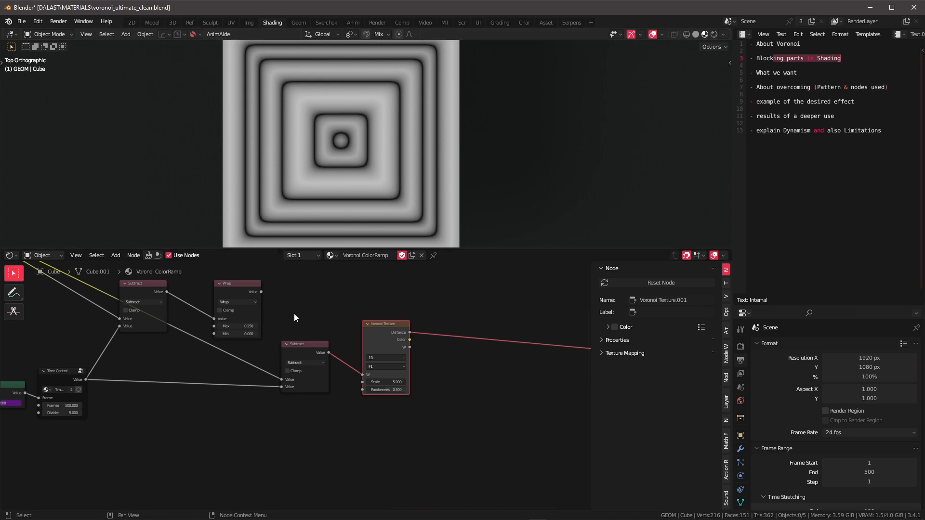
pyautogui.moveTo(294, 313); pyautogui.dragTo(312, 349)
# Step: Select the cluster of Value, Separate XYZ, range compression, Smooth Minimum and color nodes and enclose them in a frame
pyautogui.scroll(-3, 317, 342)
pyautogui.moveTo(317, 342); pyautogui.dragTo(469, 387, button='middle')
pyautogui.moveTo(203, 304); pyautogui.dragTo(261, 395, button='middle')
pyautogui.scroll(-1, 262, 394)
pyautogui.moveTo(173, 317); pyautogui.dragTo(352, 425)
pyautogui.scroll(-1, 395, 423)
pyautogui.moveTo(395, 422); pyautogui.dragTo(381, 372, button='middle')
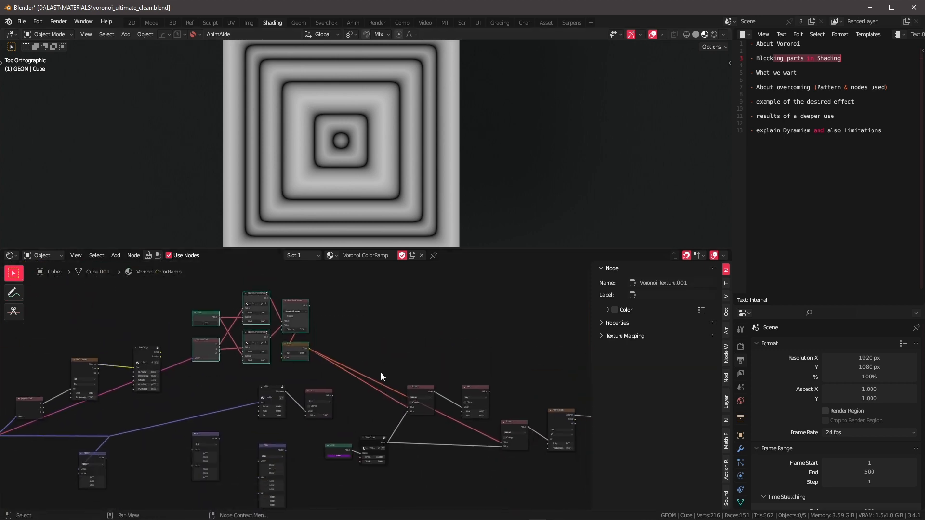
pyautogui.hotkey('ctrl', 'j')
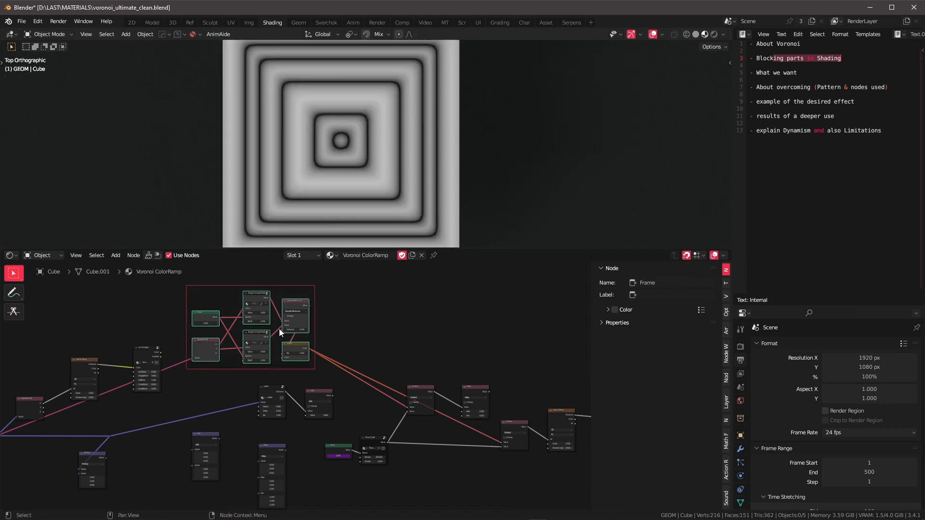
# Step: Label the new frame "Square"
pyautogui.scroll(2, 302, 332)
pyautogui.moveTo(303, 332); pyautogui.dragTo(397, 514, button='middle')
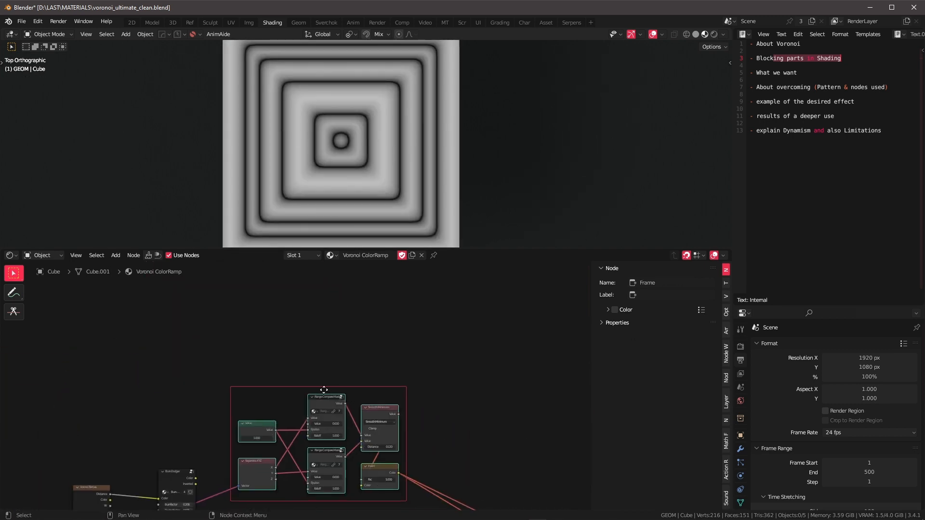
pyautogui.click(325, 389)
pyautogui.press('F2')
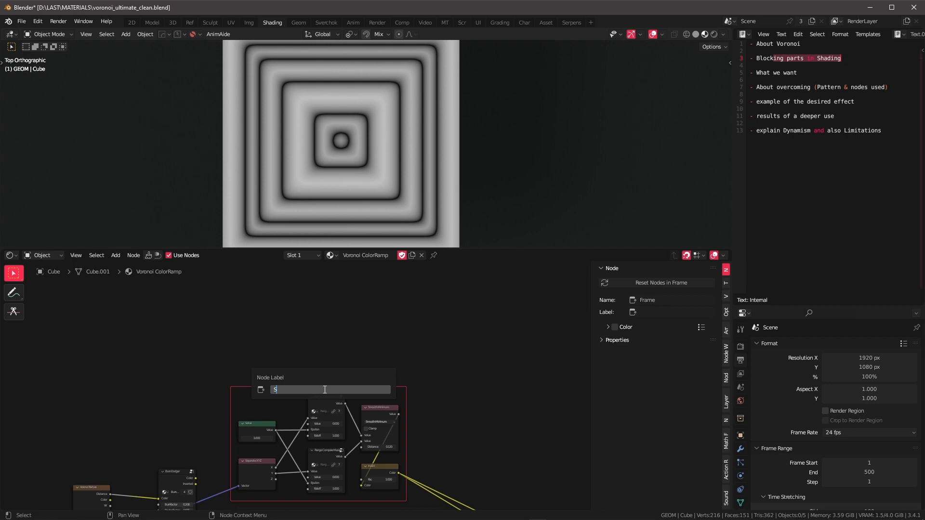
pyautogui.write('Square')
pyautogui.press('Return')
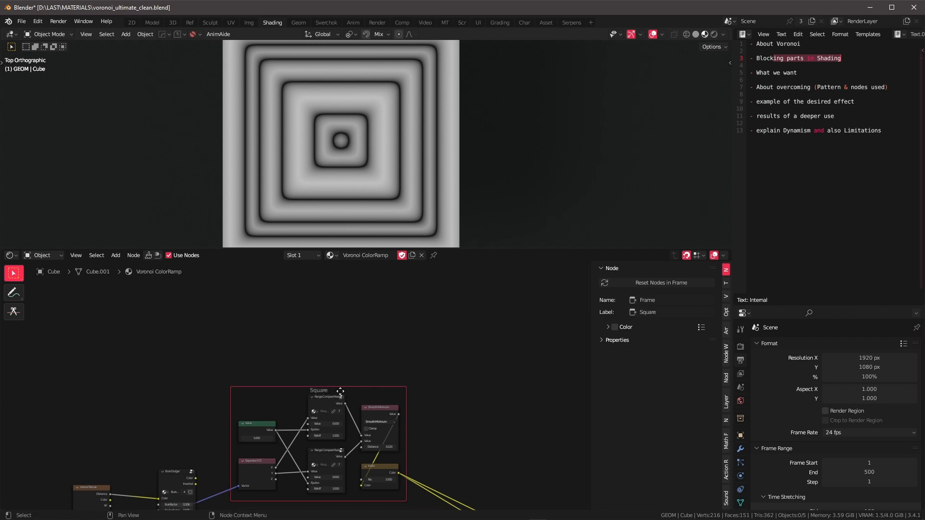
# Step: Preview the Voronoi Texture node's W output on the cube
pyautogui.scroll(-2, 335, 351)
pyautogui.moveTo(335, 351); pyautogui.dragTo(232, 368, button='middle')
pyautogui.moveTo(391, 403); pyautogui.dragTo(331, 362, button='middle')
pyautogui.scroll(3, 345, 435)
pyautogui.scroll(3, 369, 365)
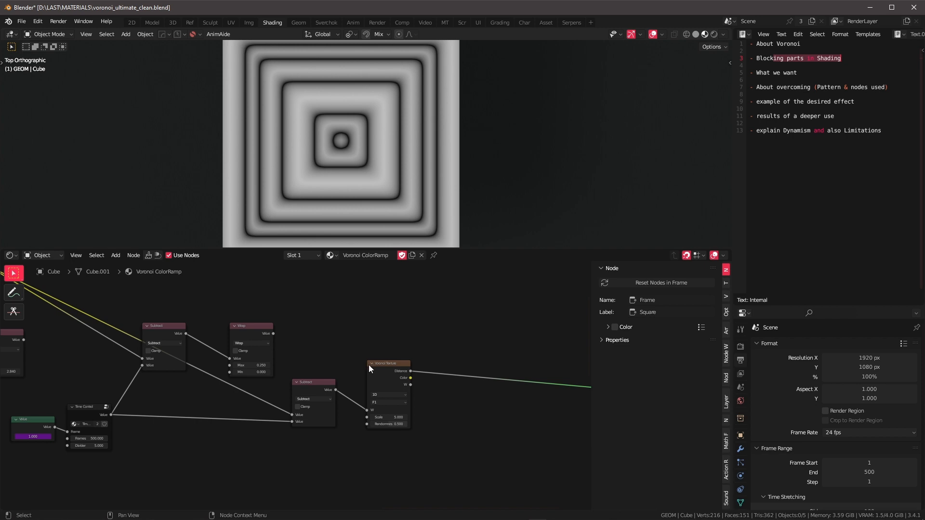
pyautogui.keyDown('ctrl'); pyautogui.keyDown('shift'); pyautogui.click(409, 386); pyautogui.keyUp('shift'); pyautogui.keyUp('ctrl')
pyautogui.moveTo(497, 432); pyautogui.dragTo(417, 406, button='middle')
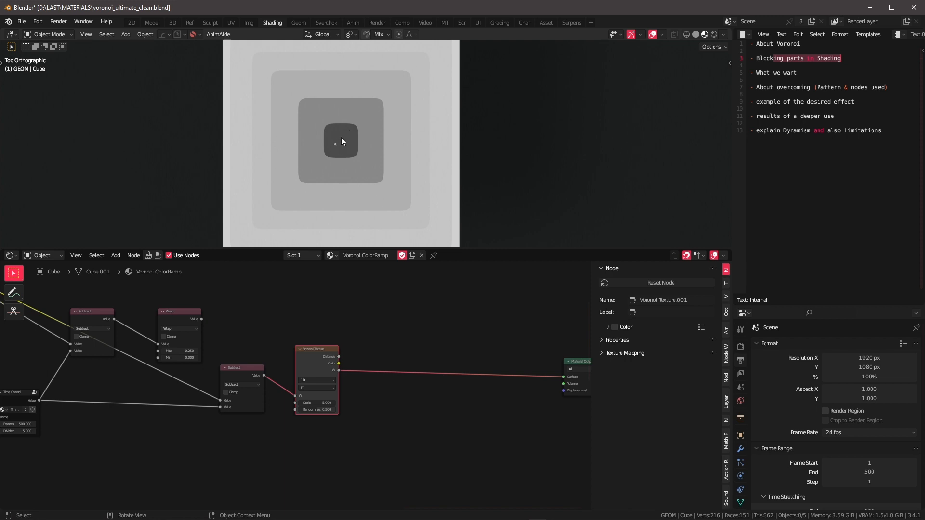
# Step: Mark points on the nested square bands in the viewport with short annotation strokes and erase them again
pyautogui.moveTo(340, 135); pyautogui.dragTo(344, 149)
pyautogui.moveTo(369, 109); pyautogui.dragTo(371, 120)
pyautogui.moveTo(418, 57); pyautogui.dragTo(420, 70)
pyautogui.moveTo(342, 173)
pyautogui.mouseDown(button='right')
pyautogui.moveTo(335, 151)
pyautogui.moveTo(424, 54)
pyautogui.mouseUp(button='right')
pyautogui.scroll(-2, 339, 138)
pyautogui.scroll(1, 376, 159)
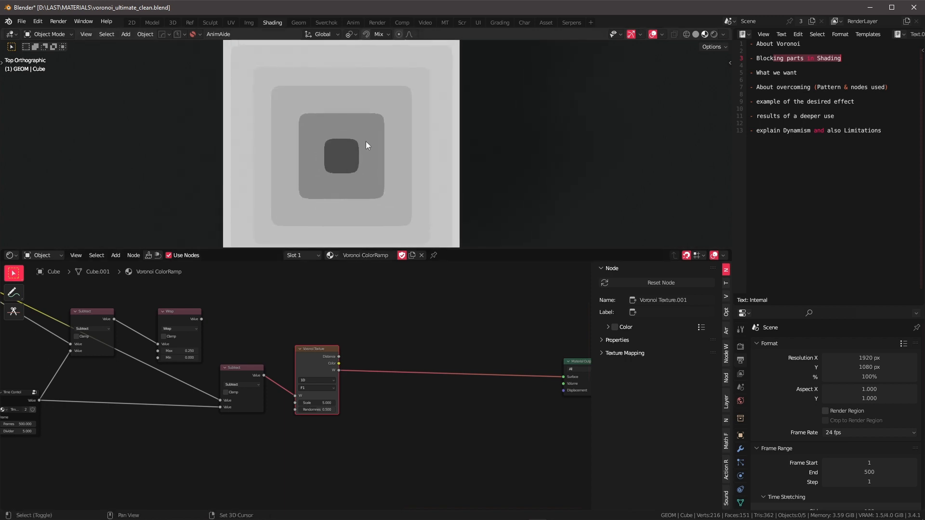
pyautogui.scroll(2, 362, 137)
pyautogui.press('d')
pyautogui.moveTo(340, 114); pyautogui.dragTo(336, 111)
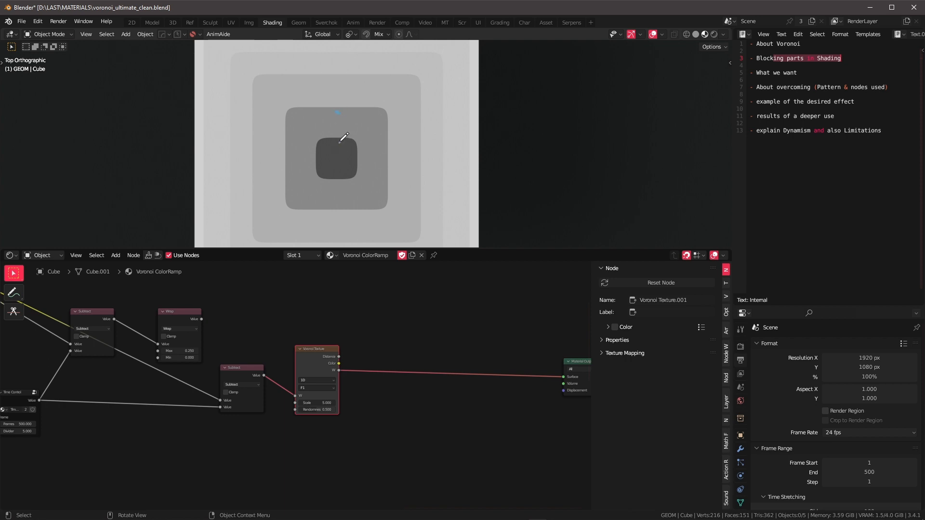
pyautogui.press('d')
pyautogui.moveTo(336, 162); pyautogui.dragTo(351, 94, button='right')
# Step: Locate the Voronoi 1D group node in the separate node network and duplicate it
pyautogui.scroll(-2, 350, 358)
pyautogui.moveTo(316, 360); pyautogui.dragTo(273, 368, button='middle')
pyautogui.scroll(-10, 289, 357)
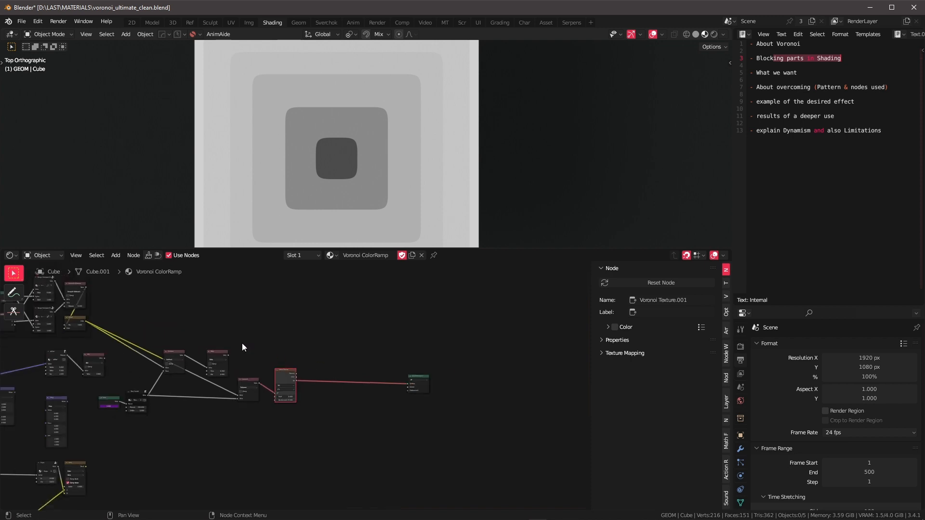
pyautogui.moveTo(184, 360); pyautogui.dragTo(419, 309, button='middle')
pyautogui.scroll(-2, 279, 366)
pyautogui.moveTo(279, 366); pyautogui.dragTo(363, 340, button='middle')
pyautogui.scroll(3, 331, 366)
pyautogui.scroll(6, 295, 378)
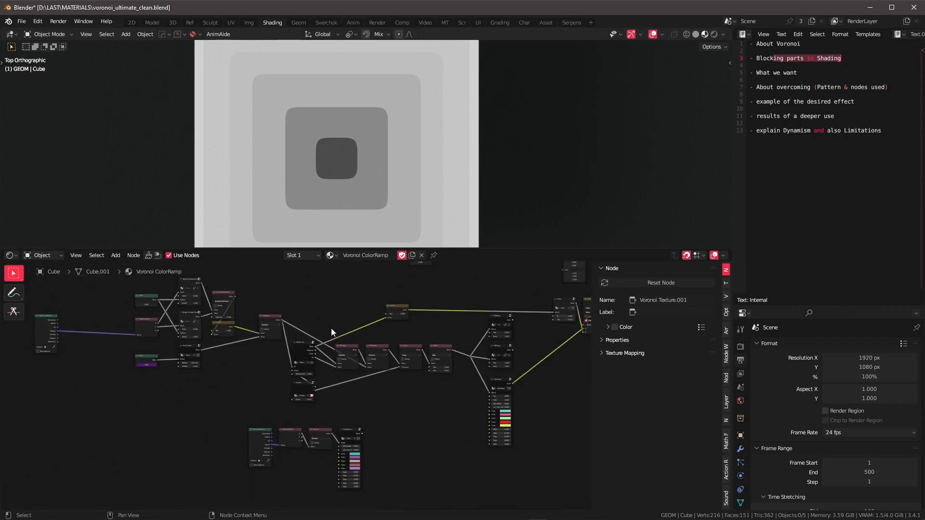
pyautogui.moveTo(304, 342); pyautogui.dragTo(252, 349, button='middle')
pyautogui.click(253, 352)
pyautogui.scroll(-3, 296, 383)
pyautogui.scroll(-2, 372, 382)
pyautogui.moveTo(313, 384); pyautogui.dragTo(152, 354, button='middle')
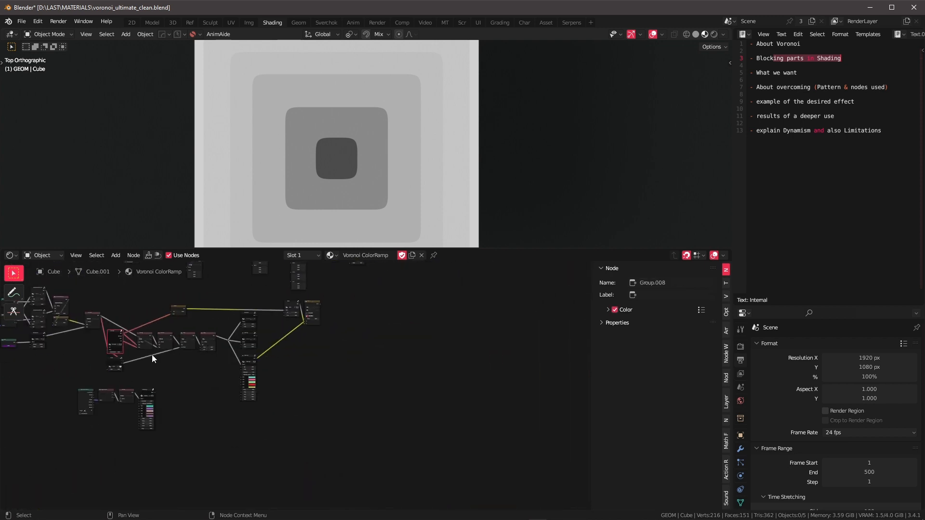
pyautogui.hotkey('shift', 'd')
pyautogui.click(386, 322)
# Step: Place the duplicated Voronoi 1D group directly below the Voronoi Texture node
pyautogui.moveTo(419, 304); pyautogui.dragTo(319, 401, button='middle')
pyautogui.scroll(3, 298, 405)
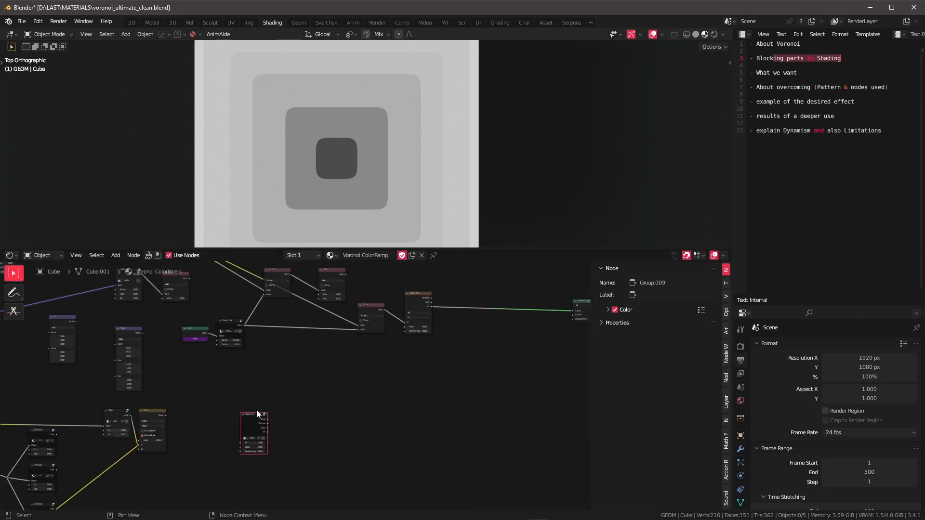
pyautogui.moveTo(251, 418); pyautogui.dragTo(457, 336)
pyautogui.moveTo(457, 335); pyautogui.dragTo(367, 361, button='middle')
pyautogui.scroll(3, 378, 333)
pyautogui.moveTo(415, 346); pyautogui.dragTo(341, 364)
pyautogui.moveTo(387, 345); pyautogui.dragTo(370, 359, button='middle')
pyautogui.scroll(2, 369, 359)
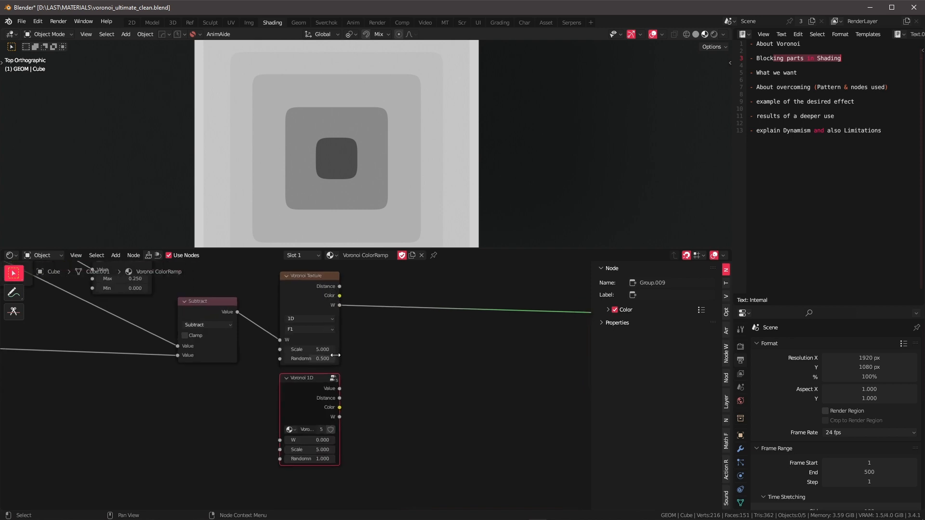
# Step: Connect the Subtract node's Value to the Voronoi 1D group's W input and preview the group's Value output
pyautogui.moveTo(236, 312); pyautogui.dragTo(280, 440)
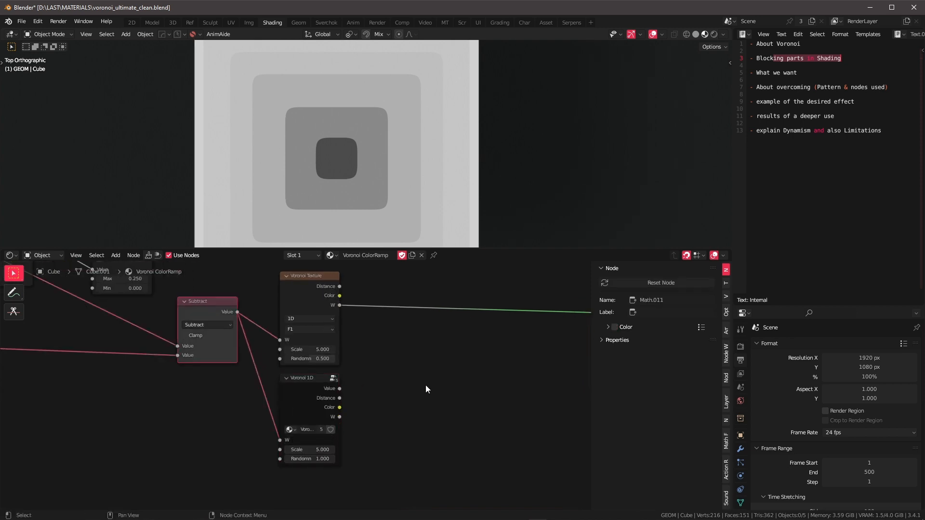
pyautogui.scroll(-1, 385, 388)
pyautogui.keyDown('ctrl'); pyautogui.keyDown('shift'); pyautogui.click(273, 400); pyautogui.keyUp('shift'); pyautogui.keyUp('ctrl')
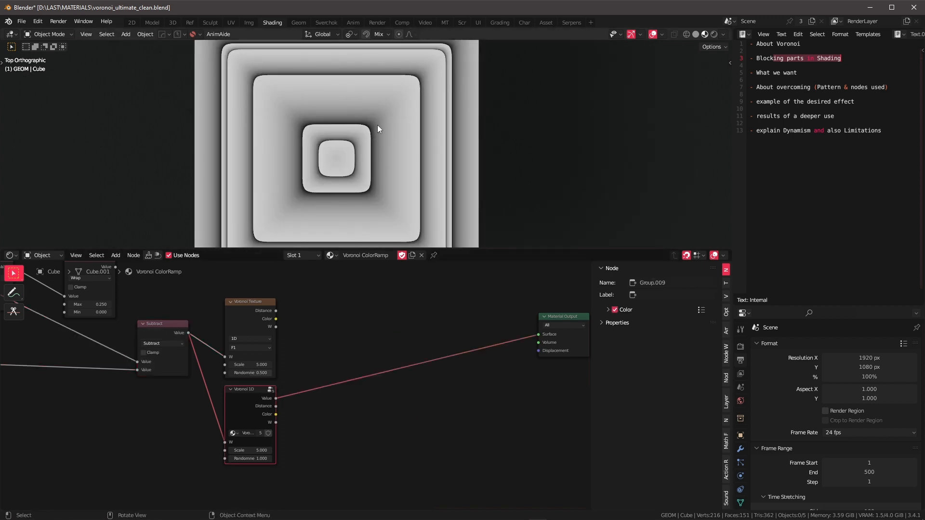
# Step: Sketch an annotation stroke over the square gradient bands in the viewport and erase it
pyautogui.press('d')
pyautogui.moveTo(371, 152); pyautogui.dragTo(426, 137)
pyautogui.press('d')
pyautogui.press('d')
pyautogui.moveTo(486, 130); pyautogui.dragTo(322, 159, button='right')
pyautogui.scroll(-1, 354, 311)
pyautogui.scroll(-2, 357, 322)
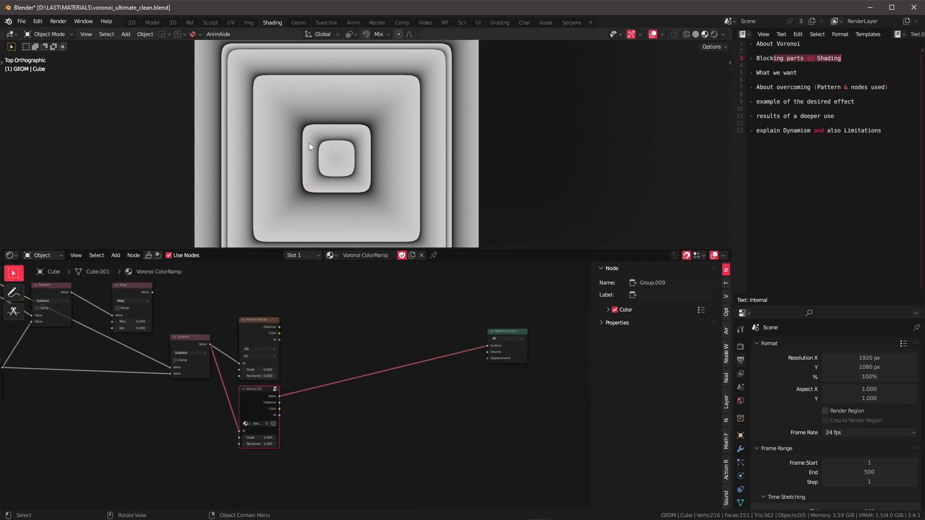
# Step: Compare the Distance outputs of the Voronoi 1D group and the Voronoi Texture node by previewing them alternately
pyautogui.keyDown('shift'); pyautogui.rightClick(276, 400); pyautogui.keyUp('shift')
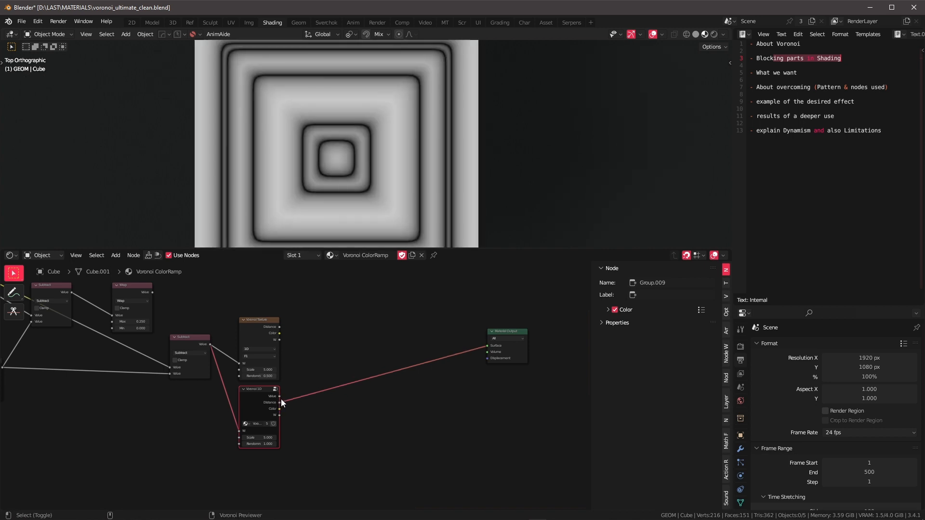
pyautogui.keyDown('shift'); pyautogui.rightClick(277, 328); pyautogui.keyUp('shift')
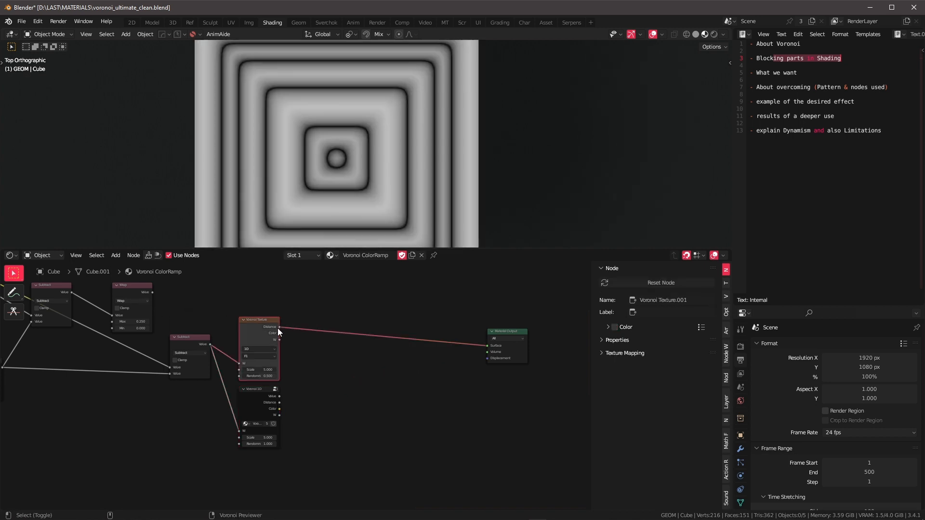
pyautogui.keyDown('shift'); pyautogui.rightClick(276, 404); pyautogui.keyUp('shift')
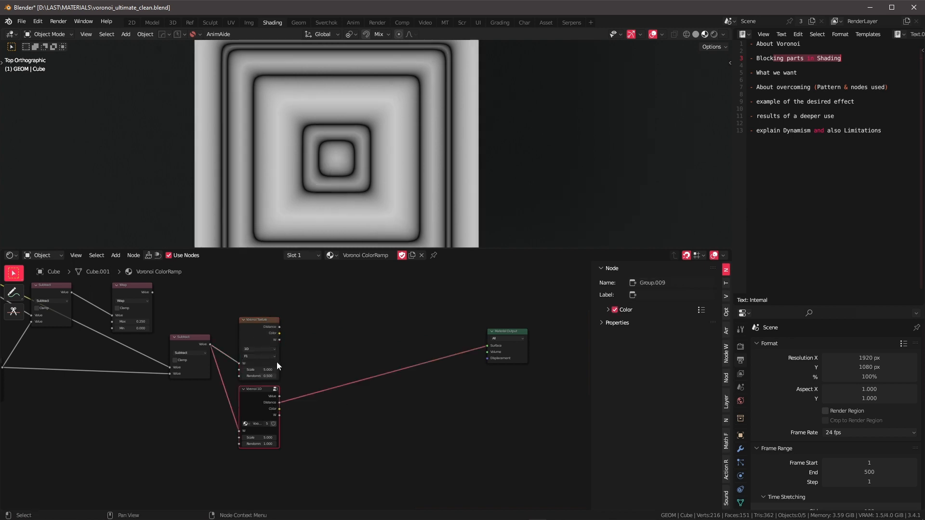
pyautogui.keyDown('ctrl'); pyautogui.keyDown('shift'); pyautogui.click(277, 328); pyautogui.keyUp('shift'); pyautogui.keyUp('ctrl')
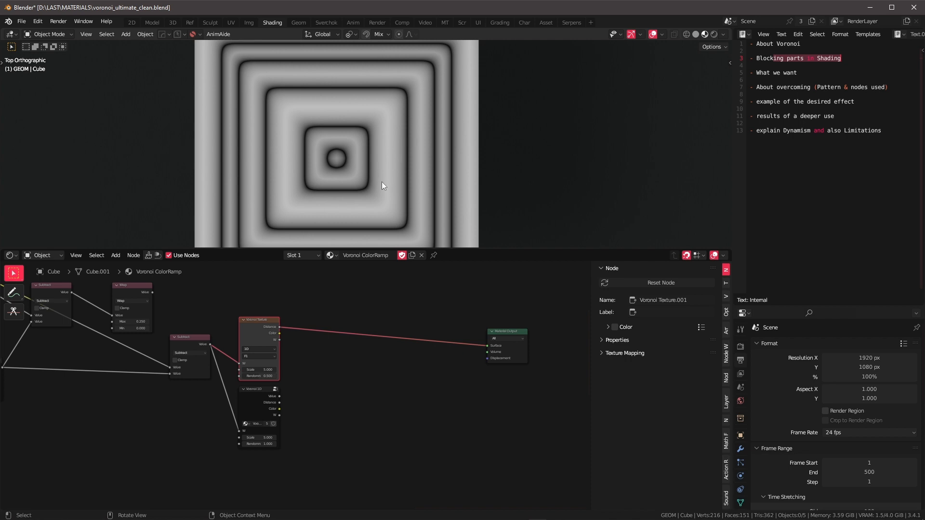
pyautogui.keyDown('ctrl'); pyautogui.keyDown('shift'); pyautogui.click(276, 404); pyautogui.keyUp('shift'); pyautogui.keyUp('ctrl')
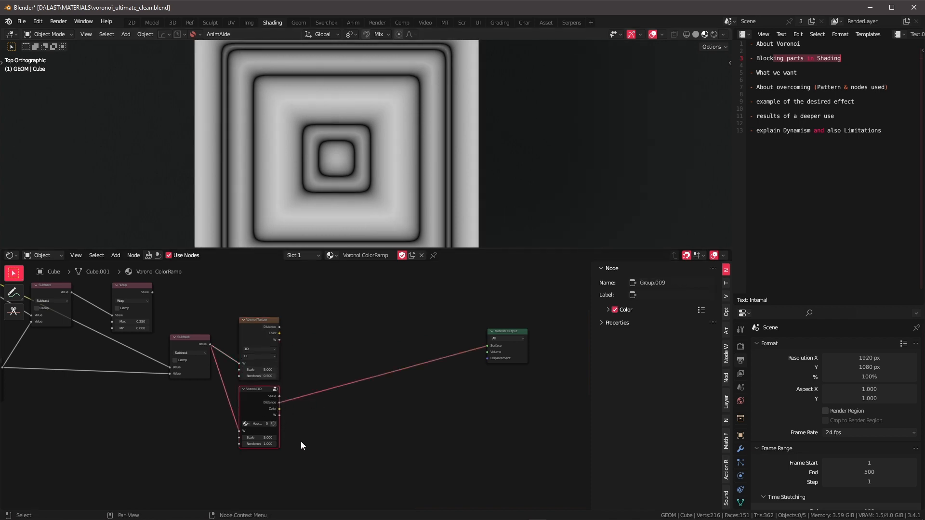
# Step: Delete the Voronoi Texture node and move the Voronoi 1D group into its place
pyautogui.moveTo(306, 392); pyautogui.dragTo(325, 398, button='middle')
pyautogui.moveTo(258, 317); pyautogui.dragTo(327, 379)
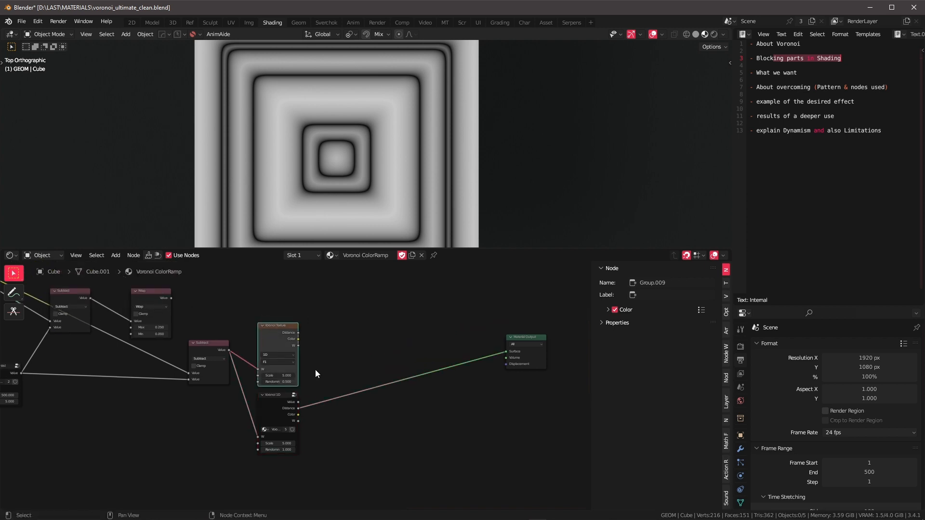
pyautogui.press('x')
pyautogui.moveTo(278, 399); pyautogui.dragTo(278, 324)
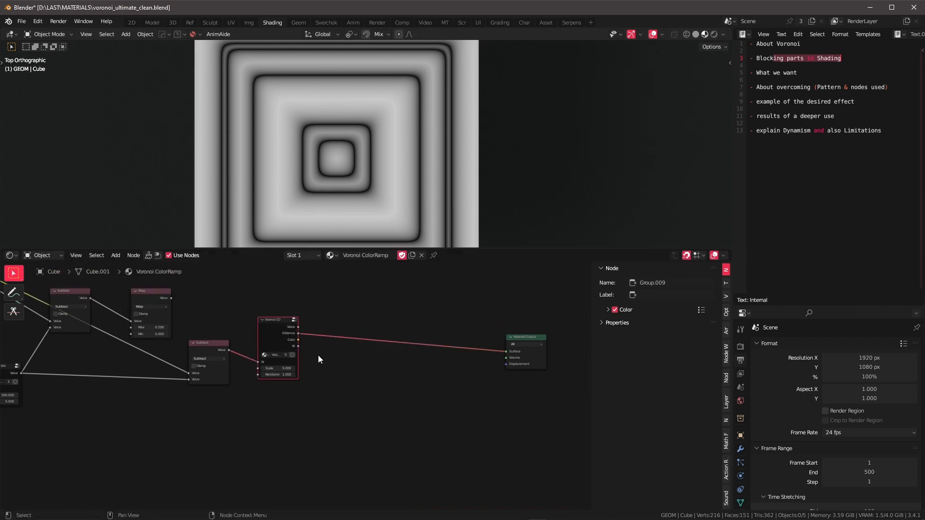
# Step: Preview the Voronoi 1D group's Color output and its W output
pyautogui.scroll(2, 318, 359)
pyautogui.keyDown('ctrl'); pyautogui.keyDown('shift'); pyautogui.click(235, 366); pyautogui.keyUp('shift'); pyautogui.keyUp('ctrl')
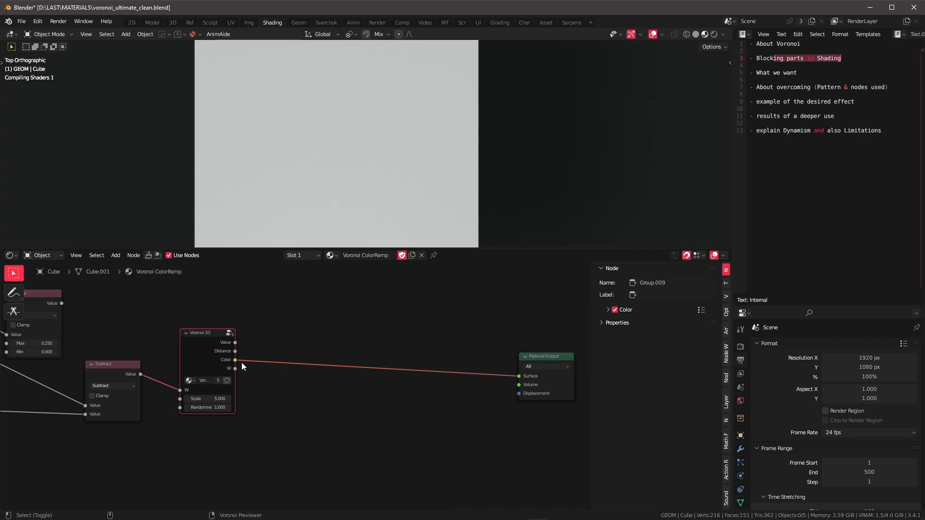
pyautogui.keyDown('ctrl'); pyautogui.keyDown('shift'); pyautogui.click(233, 368); pyautogui.keyUp('shift'); pyautogui.keyUp('ctrl')
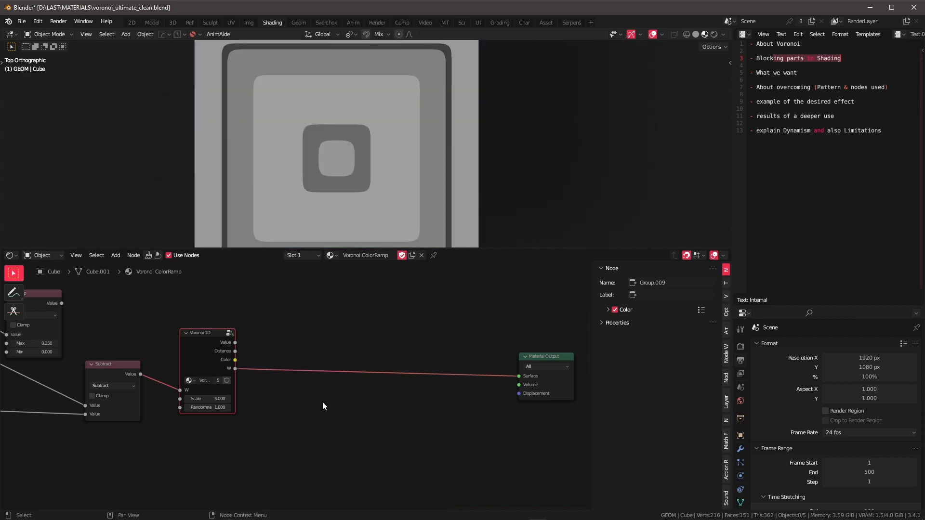
# Step: Vary the Voronoi 1D group's Randomness between 0 and 1 while previewing its W, Distance and Color outputs
pyautogui.moveTo(215, 407); pyautogui.dragTo(198, 407)
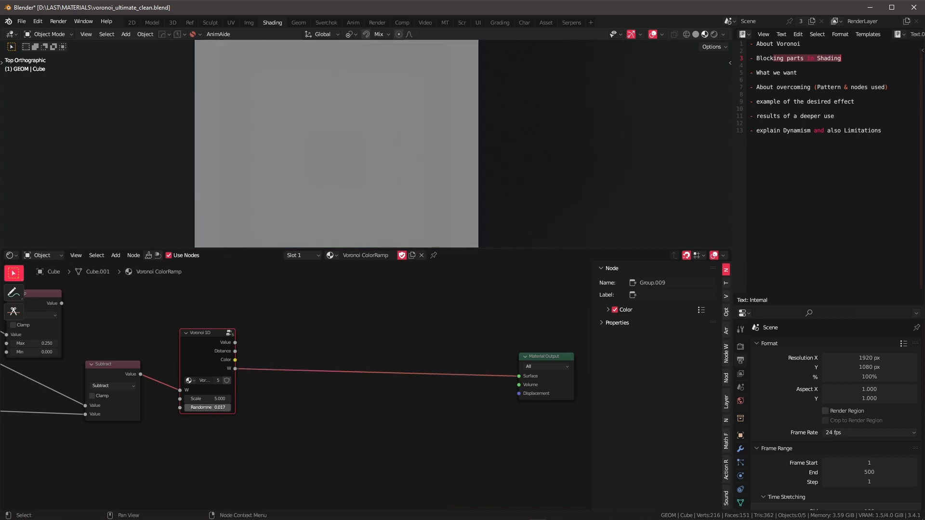
pyautogui.keyDown('ctrl'); pyautogui.keyDown('shift'); pyautogui.click(236, 351); pyautogui.keyUp('shift'); pyautogui.keyUp('ctrl')
pyautogui.keyDown('ctrl'); pyautogui.keyDown('shift'); pyautogui.click(235, 360); pyautogui.keyUp('shift'); pyautogui.keyUp('ctrl')
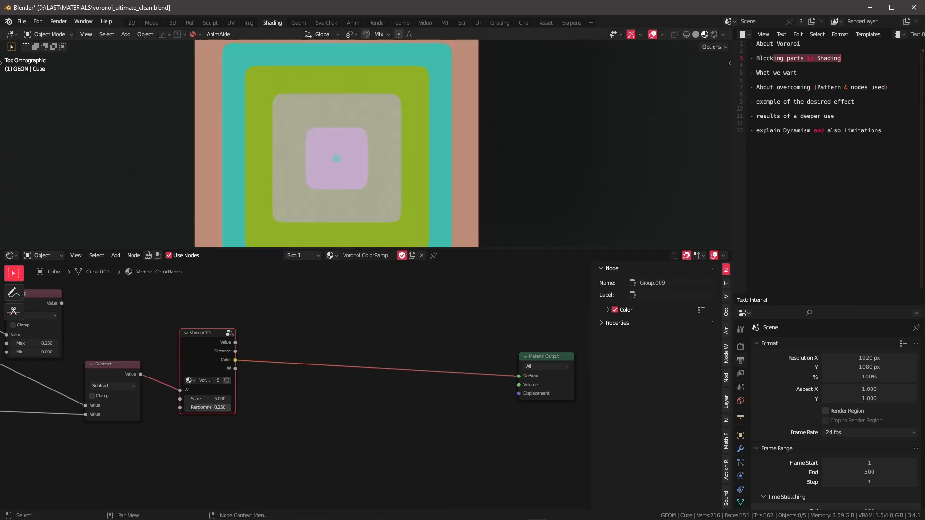
pyautogui.moveTo(219, 406); pyautogui.dragTo(202, 408)
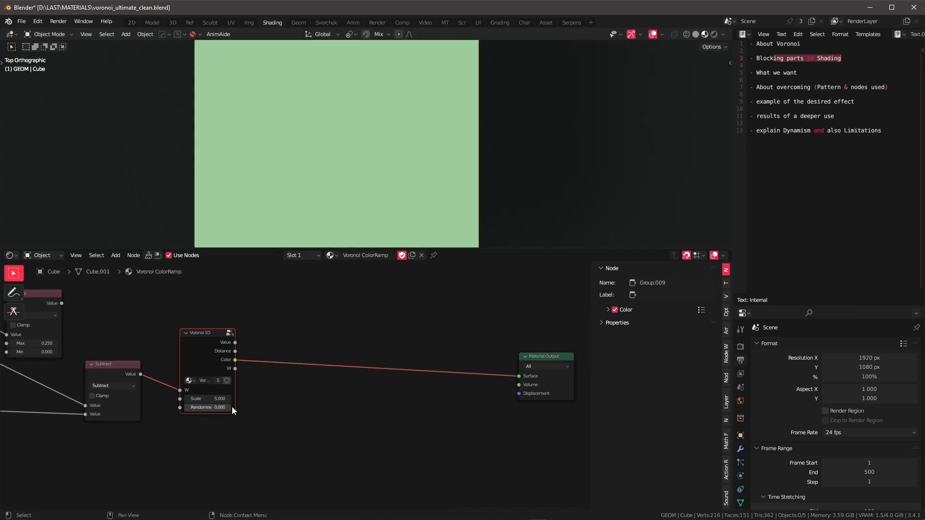
pyautogui.moveTo(199, 407); pyautogui.dragTo(265, 407)
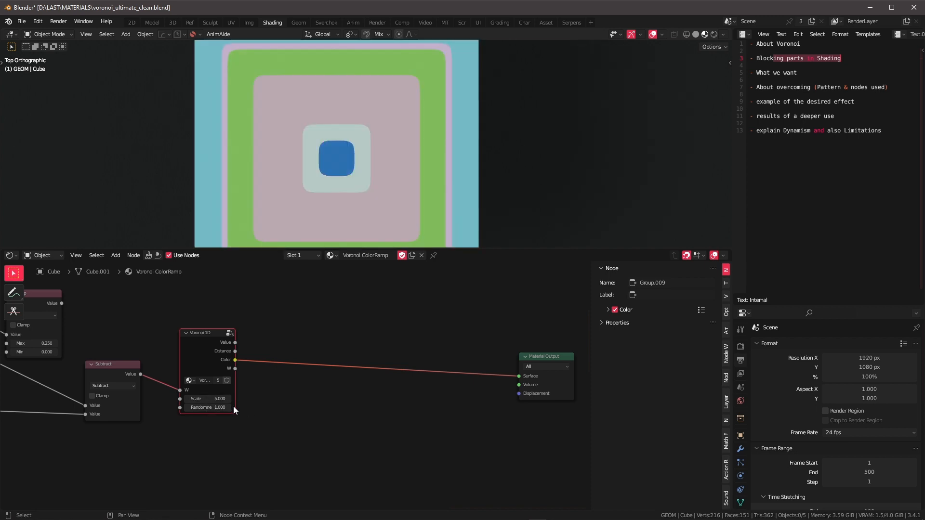
# Step: Set the Voronoi 1D group's Randomness to 0.5 and play the animation
pyautogui.doubleClick(222, 407)
pyautogui.write('0.5')
pyautogui.press('Return')
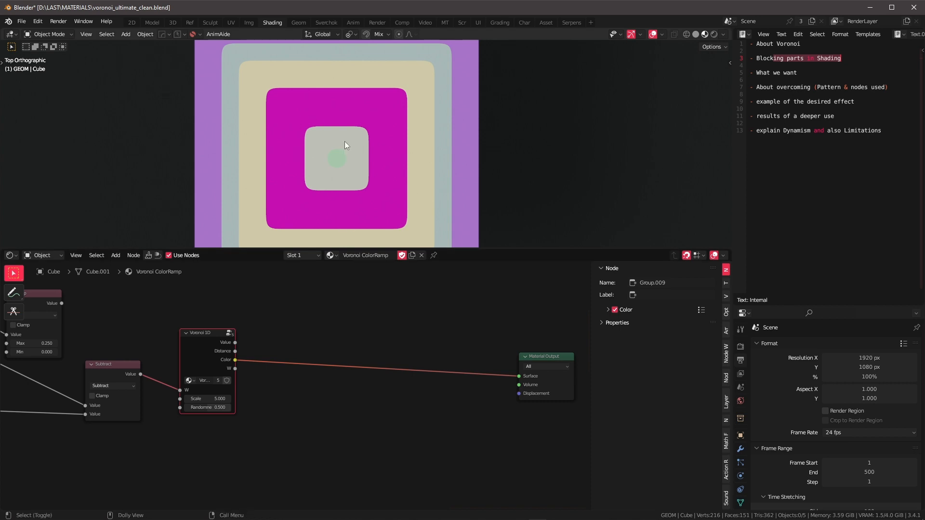
pyautogui.press('space')
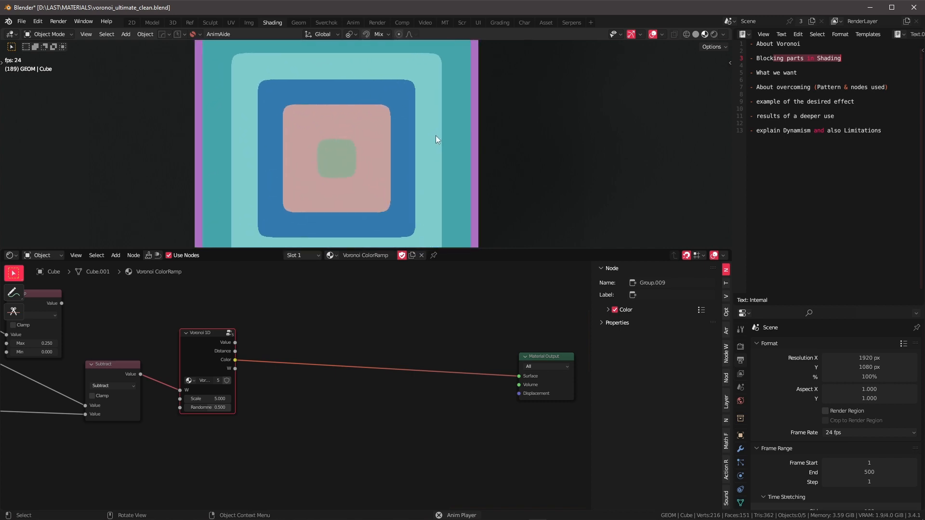
# Step: Preview the Voronoi 1D group's Value output while the animation plays
pyautogui.scroll(-3, 277, 292)
pyautogui.moveTo(276, 291); pyautogui.dragTo(295, 300, button='middle')
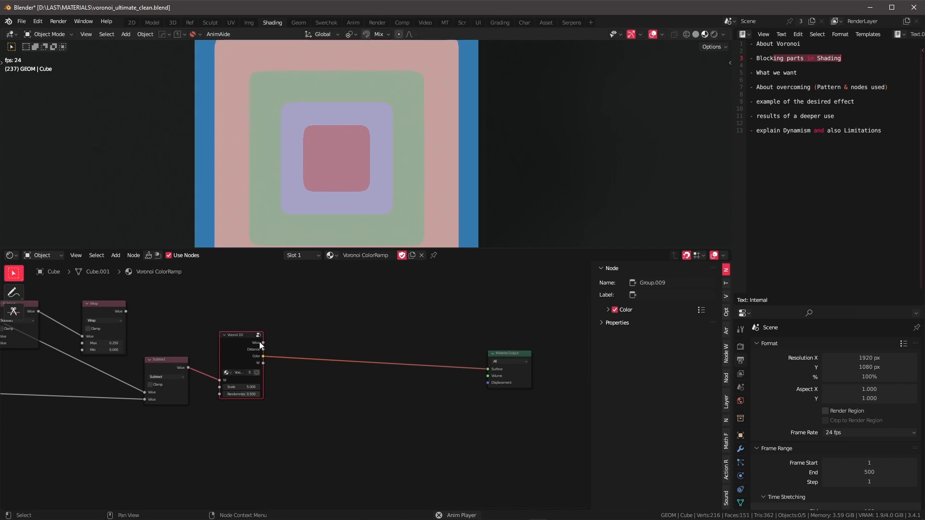
pyautogui.keyDown('ctrl'); pyautogui.keyDown('shift'); pyautogui.click(261, 342); pyautogui.keyUp('shift'); pyautogui.keyUp('ctrl')
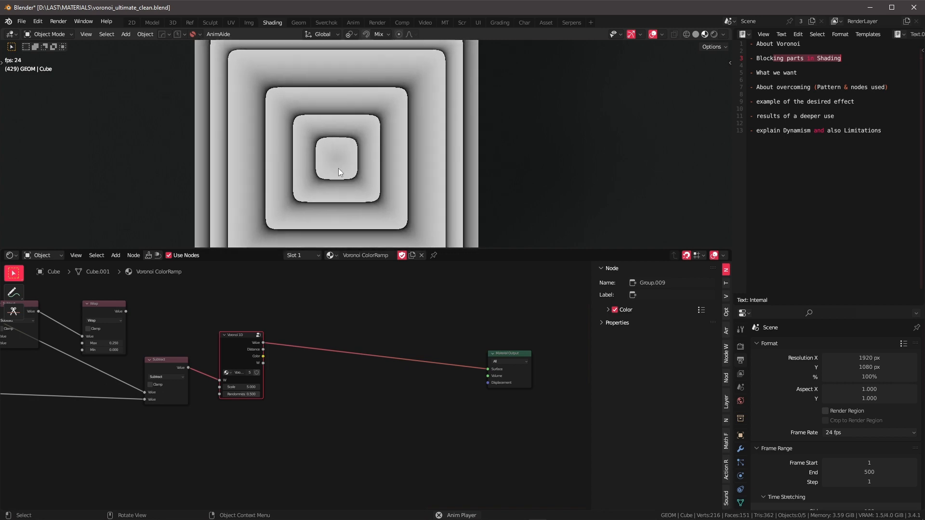
# Step: Examine the lower coloured node chain, from its Voronoi 1D group through the math nodes to the colour loop groups
pyautogui.scroll(-4, 301, 360)
pyautogui.moveTo(323, 343); pyautogui.dragTo(370, 314, button='middle')
pyautogui.moveTo(314, 314); pyautogui.dragTo(309, 332)
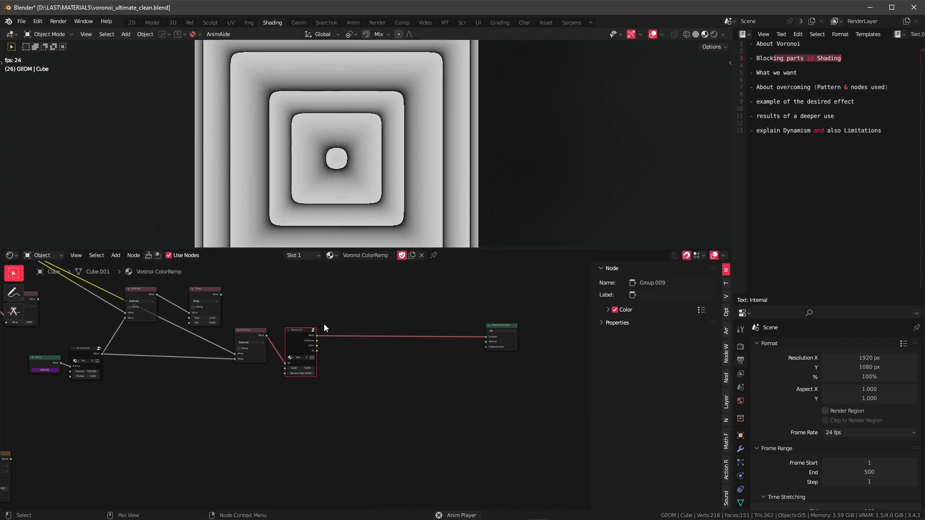
pyautogui.scroll(-3, 343, 320)
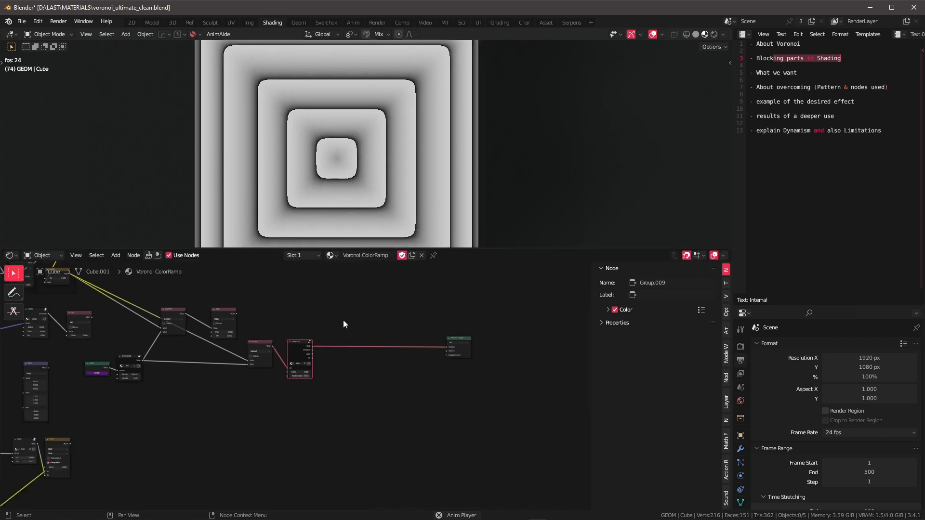
pyautogui.moveTo(336, 328); pyautogui.dragTo(310, 339, button='middle')
pyautogui.moveTo(170, 384); pyautogui.dragTo(359, 339, button='middle')
pyautogui.scroll(-5, 337, 342)
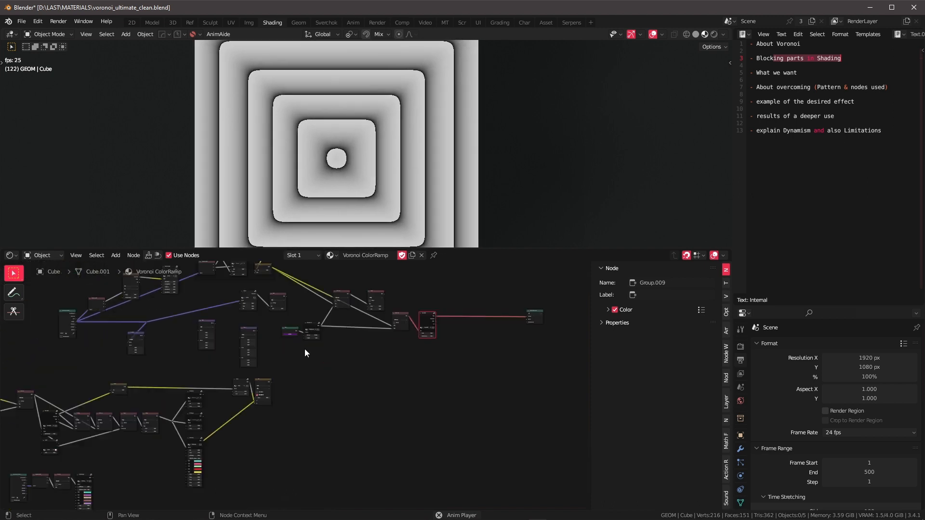
pyautogui.scroll(5, 241, 372)
pyautogui.moveTo(154, 394); pyautogui.dragTo(345, 359, button='middle')
pyautogui.scroll(5, 289, 367)
pyautogui.scroll(1, 261, 369)
pyautogui.moveTo(261, 369); pyautogui.dragTo(340, 354, button='middle')
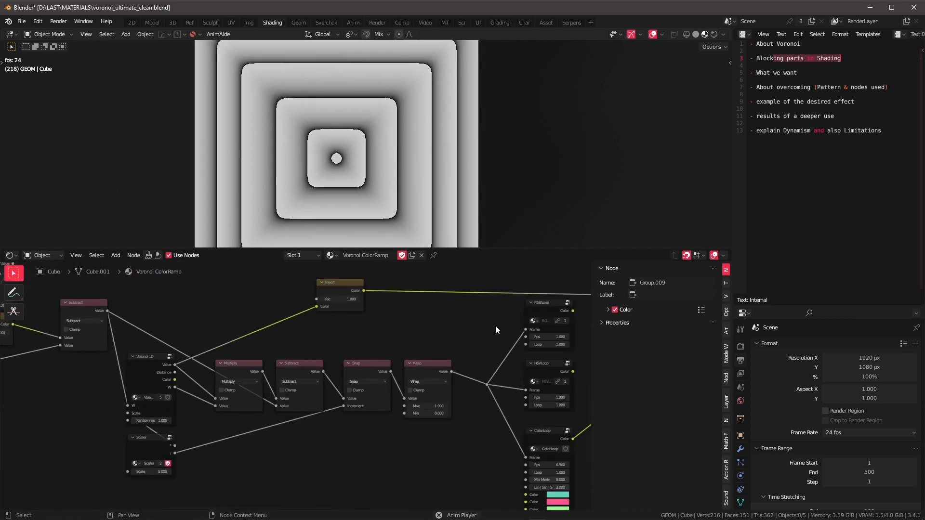
pyautogui.scroll(-3, 495, 325)
pyautogui.moveTo(496, 325); pyautogui.dragTo(492, 319, button='middle')
pyautogui.moveTo(432, 325); pyautogui.dragTo(326, 358, button='middle')
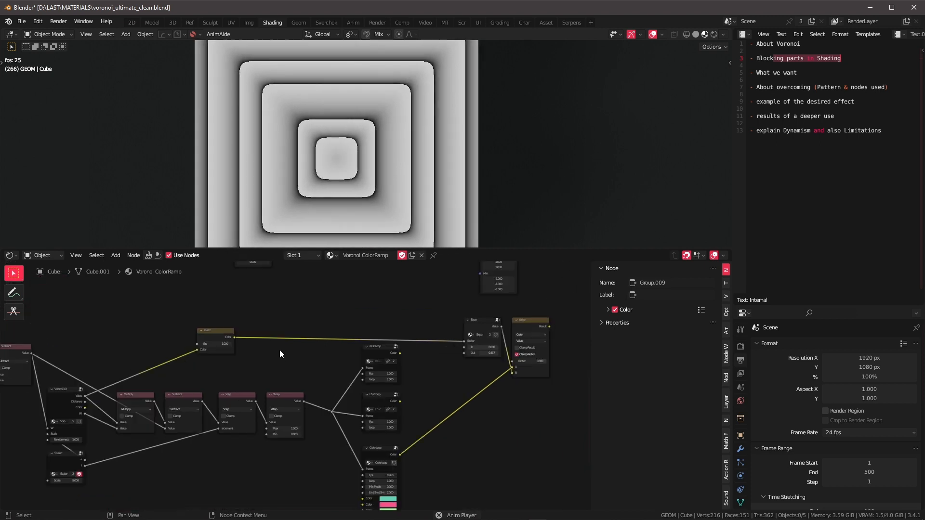
# Step: Compare the final Mix node of the coloured chain with the upper chain that feeds the Material Output
pyautogui.moveTo(436, 338); pyautogui.dragTo(284, 330, button='middle')
pyautogui.moveTo(291, 379)
pyautogui.mouseDown(button='middle')
pyautogui.moveTo(289, 342)
pyautogui.moveTo(278, 363)
pyautogui.moveTo(322, 377)
pyautogui.moveTo(294, 426)
pyautogui.mouseUp(button='middle')
pyautogui.click(212, 393)
pyautogui.moveTo(403, 319); pyautogui.dragTo(365, 401, button='middle')
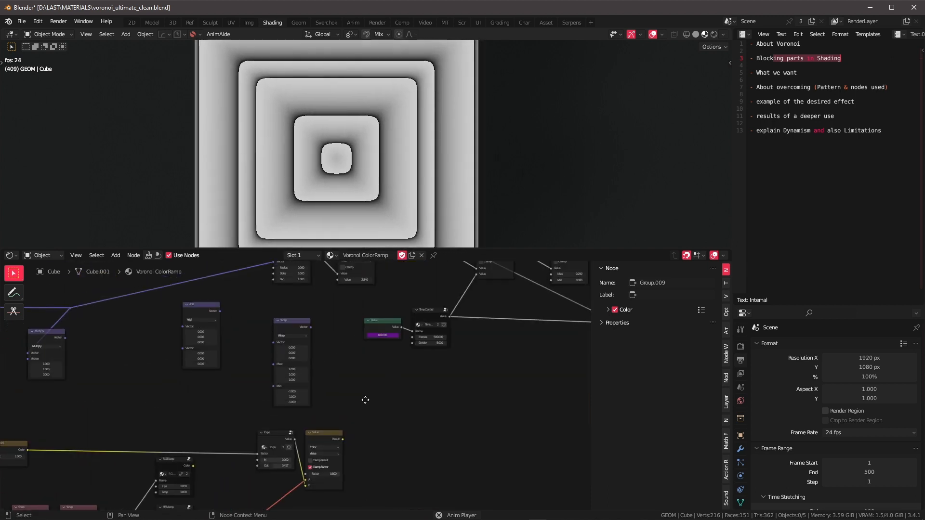
pyautogui.moveTo(471, 361); pyautogui.dragTo(333, 407, button='middle')
pyautogui.moveTo(480, 378); pyautogui.dragTo(335, 391, button='middle')
pyautogui.moveTo(452, 346); pyautogui.dragTo(412, 357, button='middle')
pyautogui.scroll(1, 461, 376)
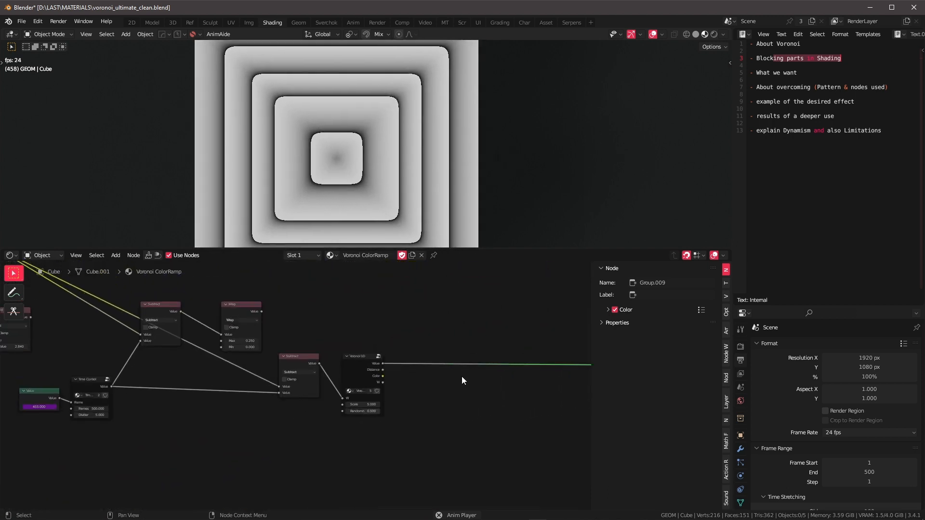
pyautogui.moveTo(492, 364); pyautogui.dragTo(382, 369, button='middle')
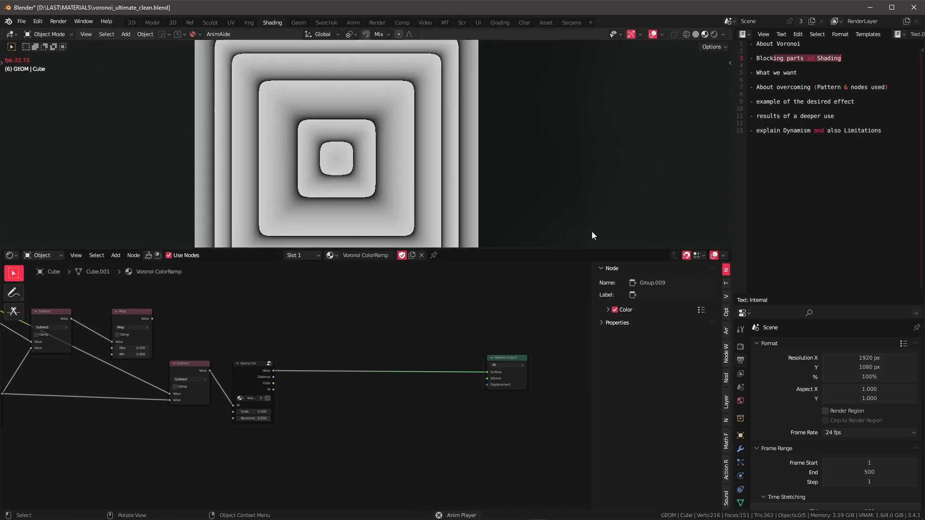
# Step: Stop the animation and inspect the Voronoi textures and output math nodes inside the Voronoi 1D group
pyautogui.press('space')
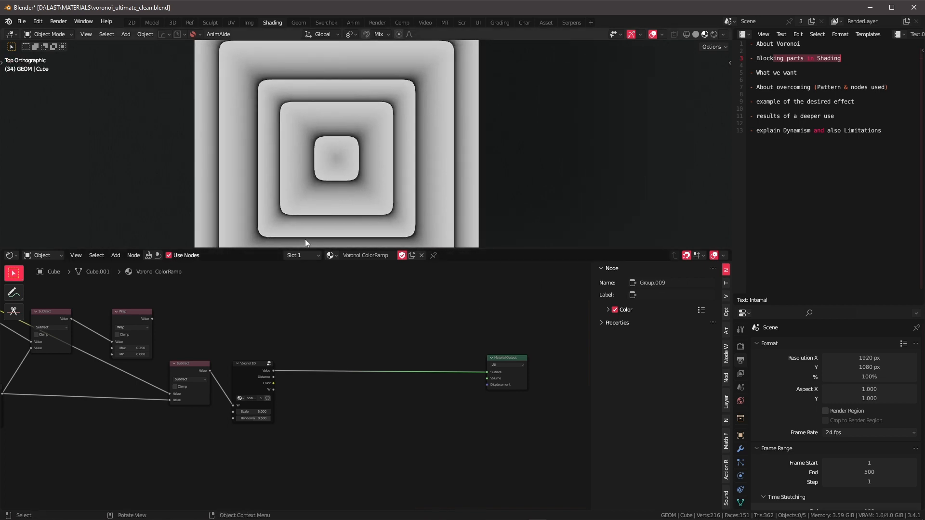
pyautogui.click(250, 374)
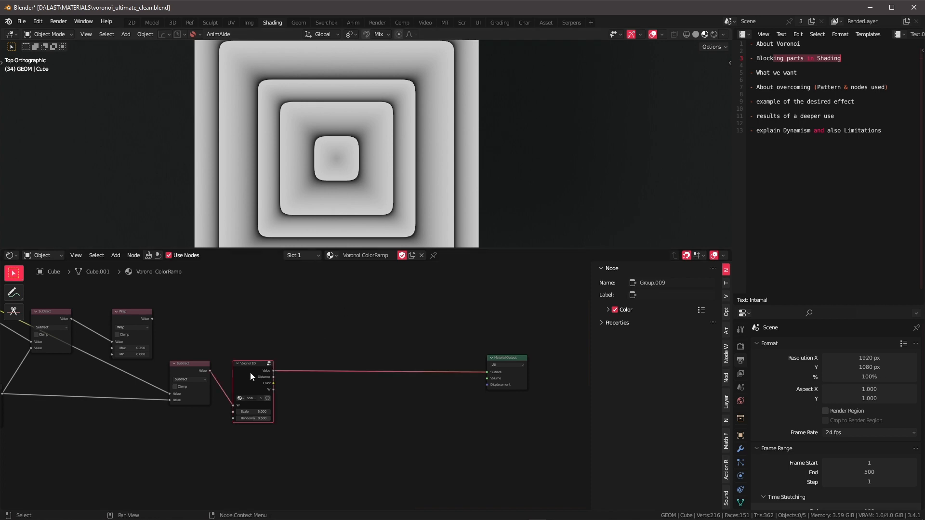
pyautogui.press('Tab')
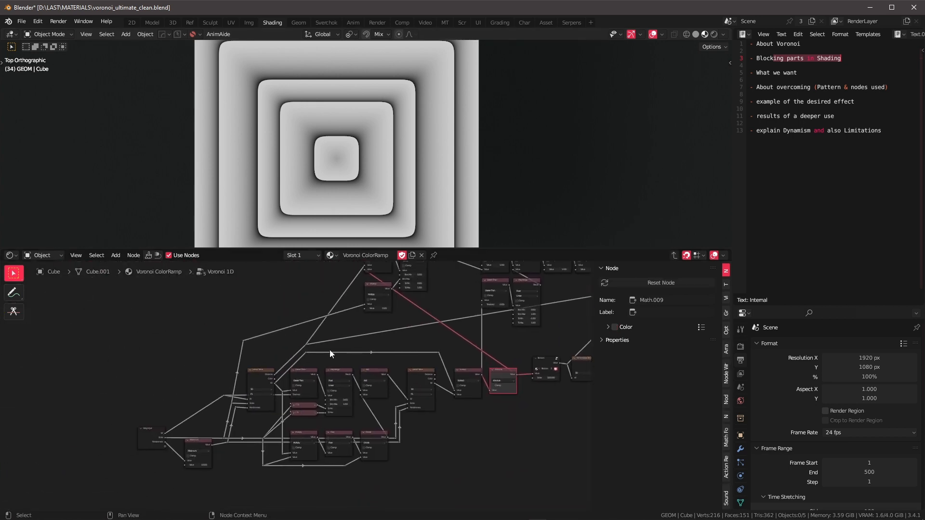
pyautogui.moveTo(259, 356); pyautogui.dragTo(270, 381)
pyautogui.keyDown('shift'); pyautogui.moveTo(412, 353); pyautogui.dragTo(428, 377); pyautogui.keyUp('shift')
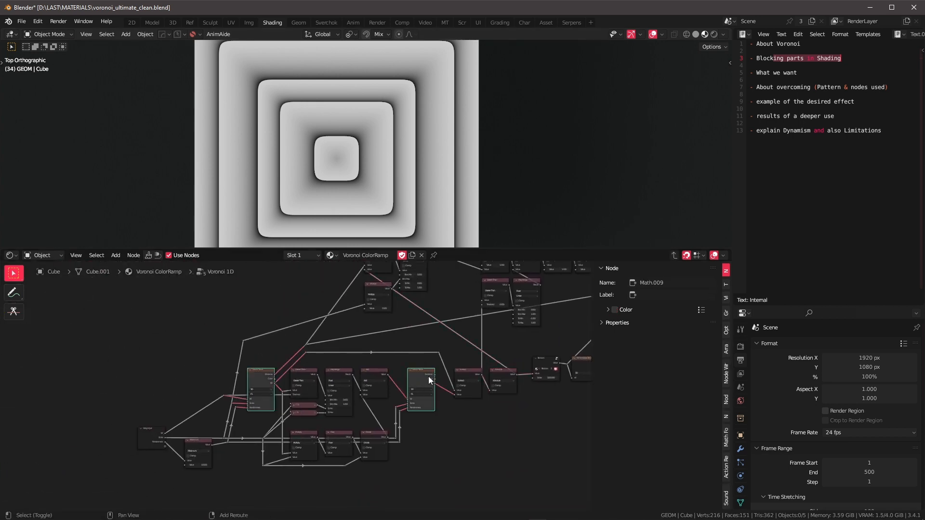
pyautogui.moveTo(467, 338); pyautogui.dragTo(268, 411, button='middle')
pyautogui.moveTo(273, 304); pyautogui.dragTo(414, 390)
pyautogui.scroll(4, 415, 392)
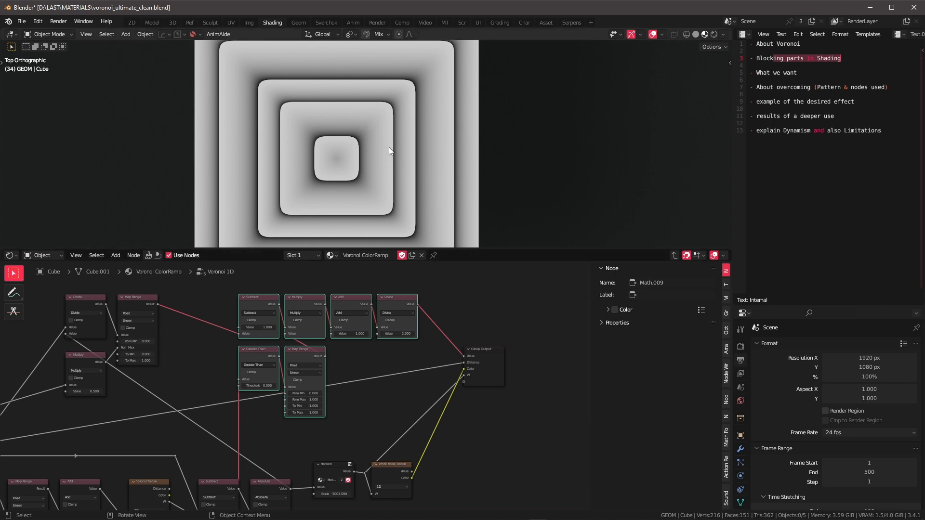
# Step: Annotate the spacing between neighbouring square borders in the viewport
pyautogui.moveTo(389, 154)
pyautogui.mouseDown()
pyautogui.moveTo(389, 146)
pyautogui.moveTo(366, 158)
pyautogui.mouseUp()
pyautogui.moveTo(412, 121); pyautogui.dragTo(419, 124)
pyautogui.moveTo(456, 111); pyautogui.dragTo(346, 157, button='right')
pyautogui.moveTo(360, 158)
pyautogui.mouseDown()
pyautogui.moveTo(395, 150)
pyautogui.moveTo(360, 174)
pyautogui.moveTo(384, 171)
pyautogui.mouseUp()
# Step: Exit the Voronoi 1D group, preview its Distance output, and erase the viewport annotations
pyautogui.press('Tab')
pyautogui.keyDown('ctrl'); pyautogui.keyDown('shift'); pyautogui.click(266, 374); pyautogui.keyUp('shift'); pyautogui.keyUp('ctrl')
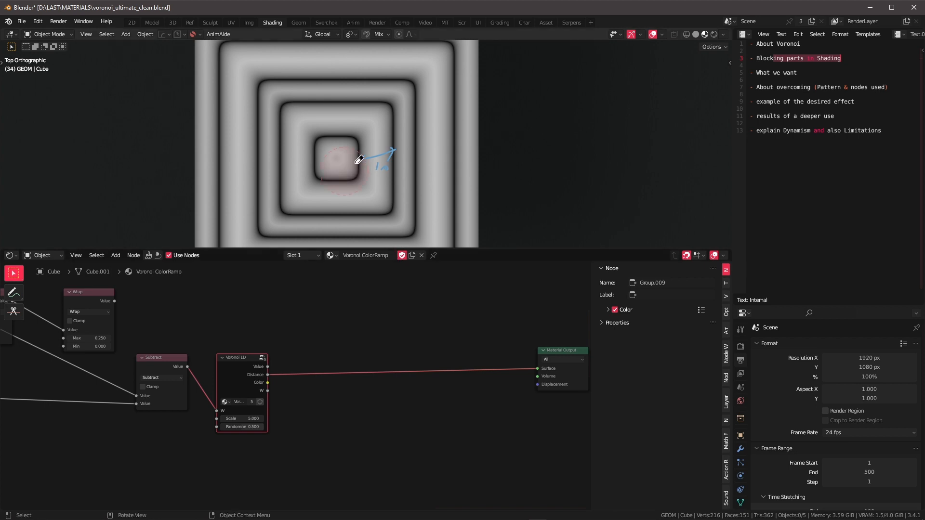
pyautogui.moveTo(359, 160); pyautogui.dragTo(420, 126, button='right')
pyautogui.scroll(-3, 329, 385)
pyautogui.moveTo(328, 386); pyautogui.dragTo(393, 345, button='middle')
pyautogui.scroll(3, 304, 139)
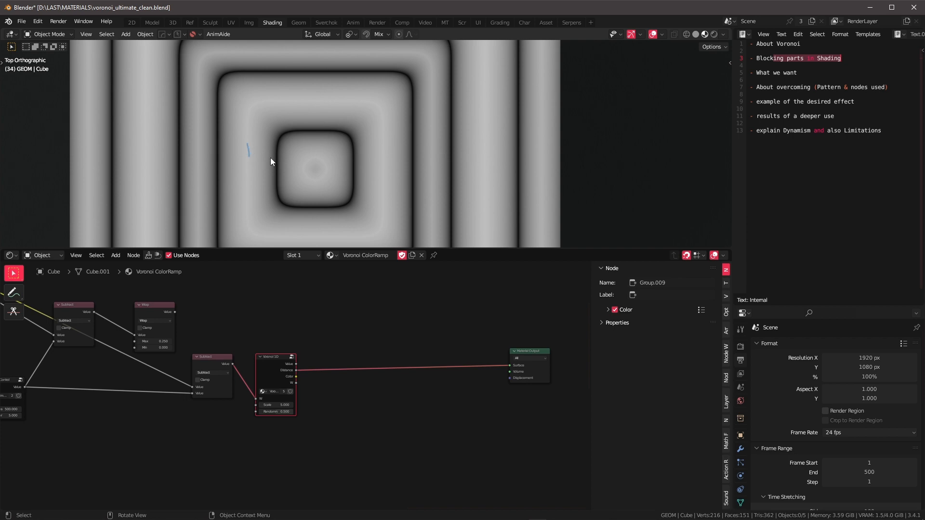
# Step: Mark the bands and borders around the central square with annotation strokes on the Distance preview
pyautogui.moveTo(276, 155); pyautogui.dragTo(275, 156)
pyautogui.moveTo(223, 112); pyautogui.dragTo(278, 143)
pyautogui.moveTo(212, 122); pyautogui.dragTo(215, 124)
pyautogui.moveTo(184, 72)
pyautogui.mouseDown()
pyautogui.moveTo(214, 91)
pyautogui.moveTo(186, 75)
pyautogui.mouseUp()
pyautogui.moveTo(214, 180)
pyautogui.mouseDown()
pyautogui.moveTo(189, 172)
pyautogui.moveTo(222, 186)
pyautogui.moveTo(276, 178)
pyautogui.mouseUp()
# Step: Undo the annotation strokes around the central square and erase the remaining marks
pyautogui.hotkey('ctrl', 'z')
pyautogui.hotkey('ctrl', 'z')
pyautogui.hotkey('ctrl', 'z')
pyautogui.hotkey('ctrl', 'z')
pyautogui.hotkey('ctrl', 'z')
pyautogui.hotkey('ctrl', 'z')
pyautogui.hotkey('ctrl', 'z')
pyautogui.hotkey('ctrl', 'z')
pyautogui.moveTo(290, 157)
pyautogui.mouseDown(button='right')
pyautogui.moveTo(236, 110)
pyautogui.moveTo(190, 100)
pyautogui.mouseUp(button='right')
pyautogui.scroll(-3, 287, 139)
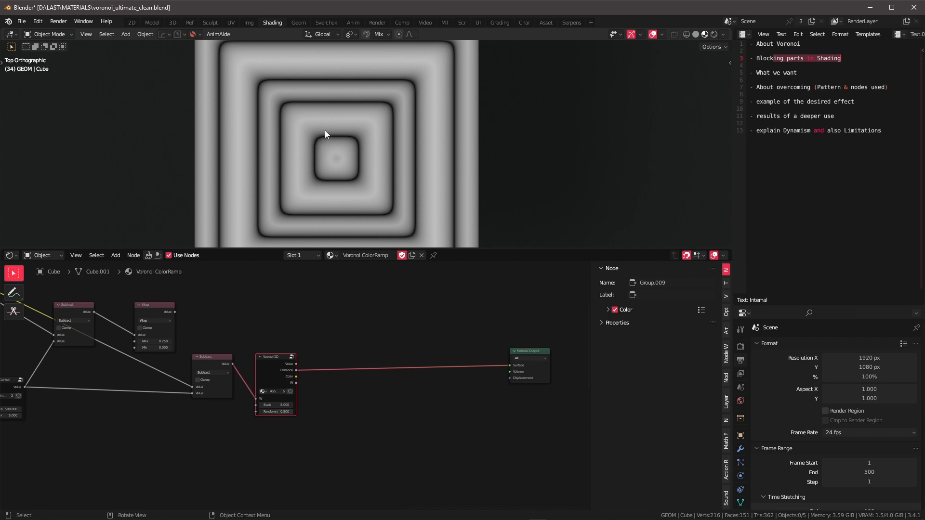
# Step: Annotate the borders of the squares in the Distance preview and erase the marks again
pyautogui.scroll(3, 327, 131)
pyautogui.keyDown('shift'); pyautogui.moveTo(352, 108); pyautogui.dragTo(348, 136, button='middle'); pyautogui.keyUp('shift')
pyautogui.scroll(-1, 338, 171)
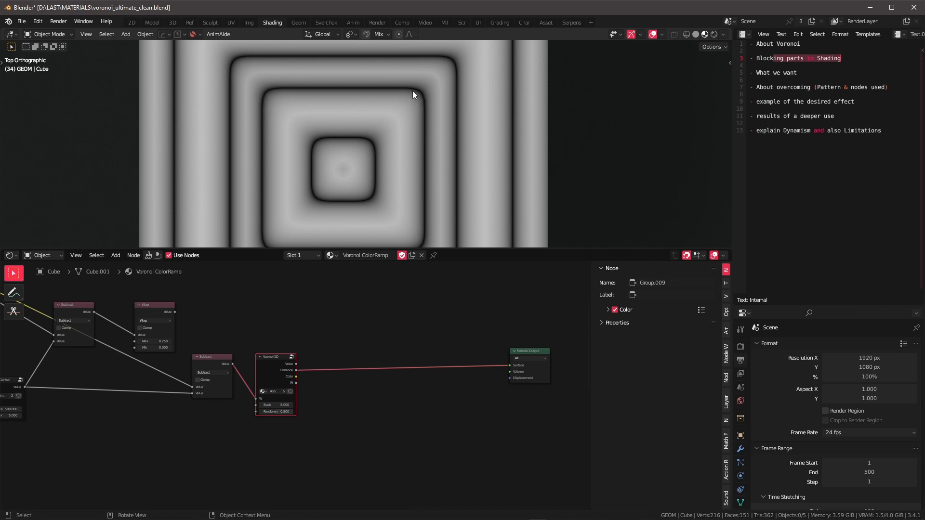
pyautogui.press('d')
pyautogui.moveTo(419, 92); pyautogui.dragTo(418, 95)
pyautogui.moveTo(227, 121); pyautogui.dragTo(263, 130)
pyautogui.press('d')
pyautogui.moveTo(420, 87)
pyautogui.mouseDown(button='right')
pyautogui.moveTo(256, 120)
pyautogui.moveTo(260, 126)
pyautogui.mouseUp(button='right')
pyautogui.moveTo(293, 146); pyautogui.dragTo(298, 139, button='right')
# Step: Preview the Voronoi 1D group's Value output and annotate the edges of its gradient bands
pyautogui.keyDown('ctrl'); pyautogui.keyDown('shift'); pyautogui.click(294, 363); pyautogui.keyUp('shift'); pyautogui.keyUp('ctrl')
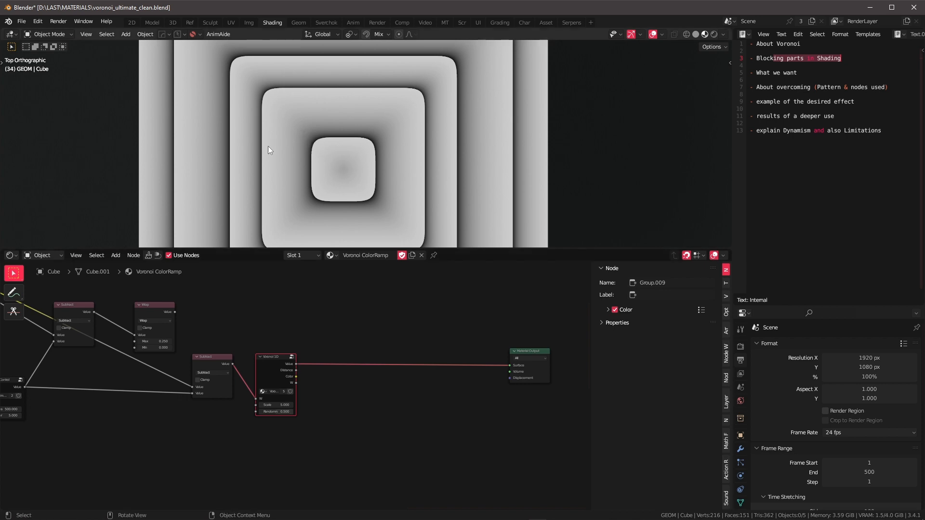
pyautogui.press('d')
pyautogui.moveTo(267, 154); pyautogui.dragTo(178, 168)
pyautogui.scroll(4, 246, 136)
pyautogui.scroll(6, 400, 178)
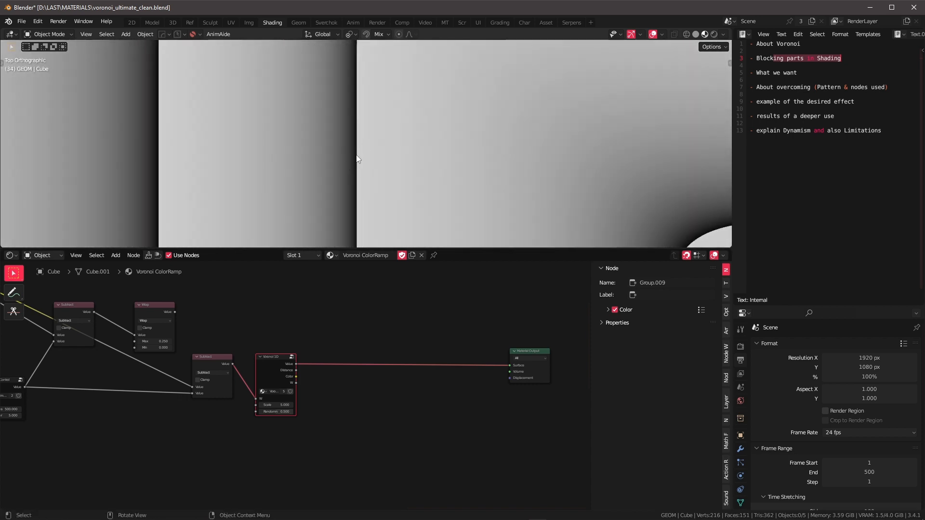
# Step: Annotate the gradient bands beside the central square in the Value preview, and erase the marks
pyautogui.scroll(-5, 357, 154)
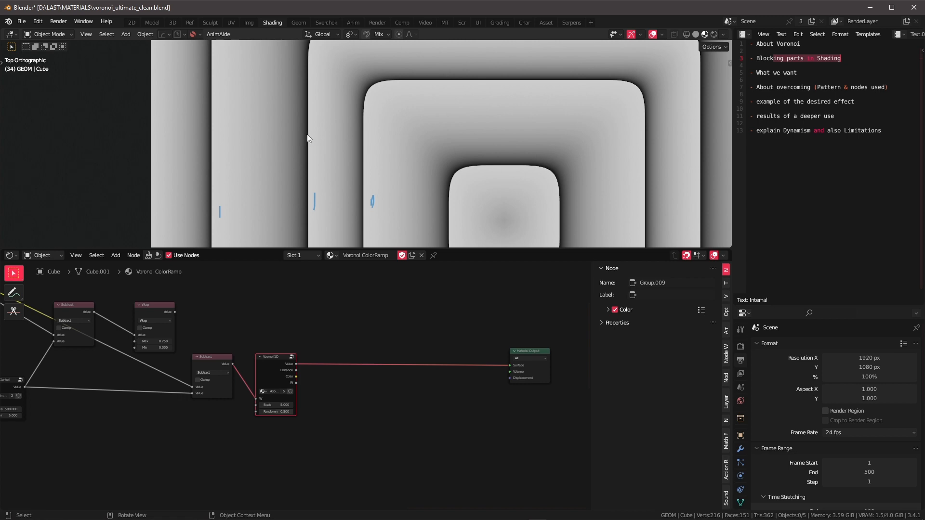
pyautogui.moveTo(302, 143); pyautogui.dragTo(219, 146)
pyautogui.moveTo(314, 171); pyautogui.dragTo(357, 168)
pyautogui.moveTo(369, 167)
pyautogui.mouseDown(button='right')
pyautogui.moveTo(300, 141)
pyautogui.moveTo(235, 202)
pyautogui.moveTo(255, 149)
pyautogui.mouseUp(button='right')
pyautogui.scroll(-5, 380, 162)
pyautogui.keyDown('shift'); pyautogui.moveTo(489, 163); pyautogui.dragTo(409, 131, button='middle'); pyautogui.keyUp('shift')
pyautogui.scroll(-1, 418, 135)
pyautogui.scroll(-1, 408, 131)
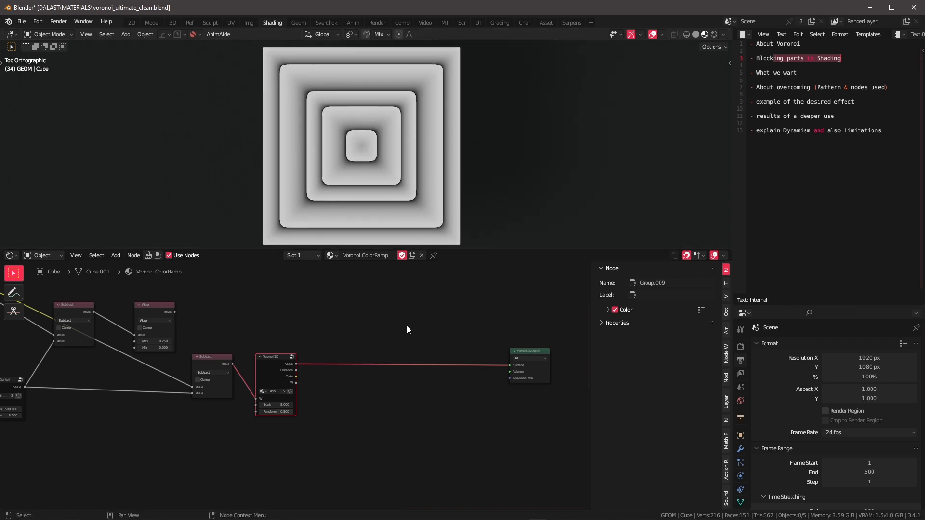
# Step: Examine the whole node tree, comparing the upper experimental chain with the lower coloured chain
pyautogui.scroll(-4, 395, 330)
pyautogui.moveTo(247, 365); pyautogui.dragTo(327, 361, button='middle')
pyautogui.scroll(-2, 351, 334)
pyautogui.moveTo(354, 321); pyautogui.dragTo(339, 336, button='middle')
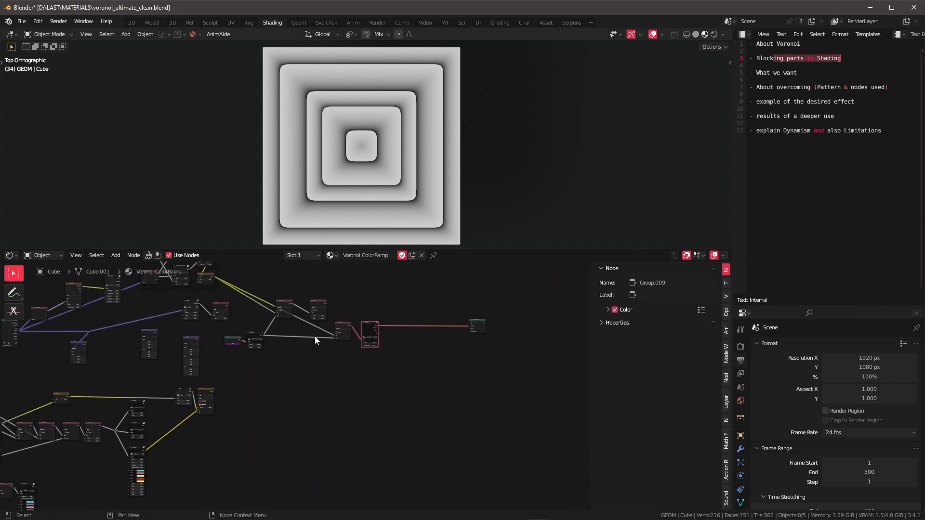
pyautogui.scroll(1, 282, 364)
pyautogui.scroll(2, 295, 377)
pyautogui.scroll(2, 224, 363)
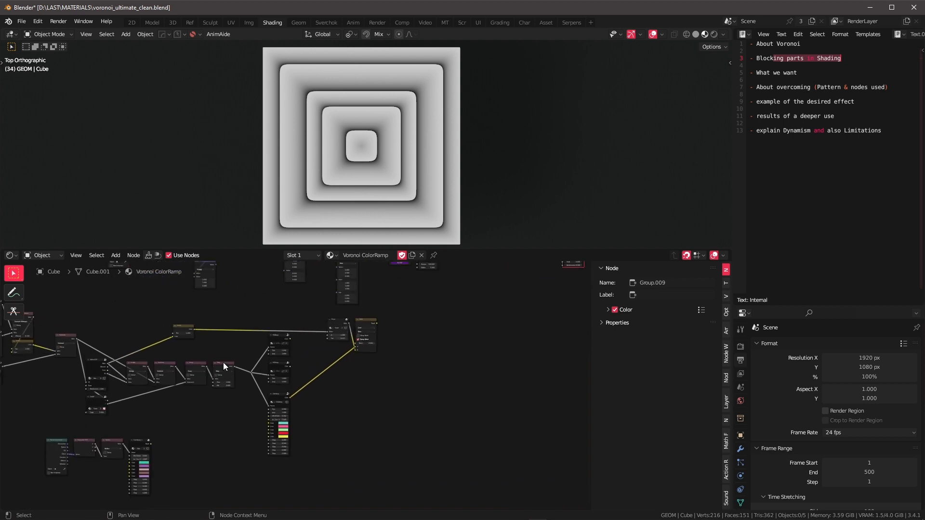
pyautogui.moveTo(222, 355); pyautogui.dragTo(343, 349, button='middle')
pyautogui.moveTo(462, 321); pyautogui.dragTo(308, 343, button='middle')
pyautogui.moveTo(490, 314); pyautogui.dragTo(386, 407, button='middle')
pyautogui.scroll(-2, 353, 347)
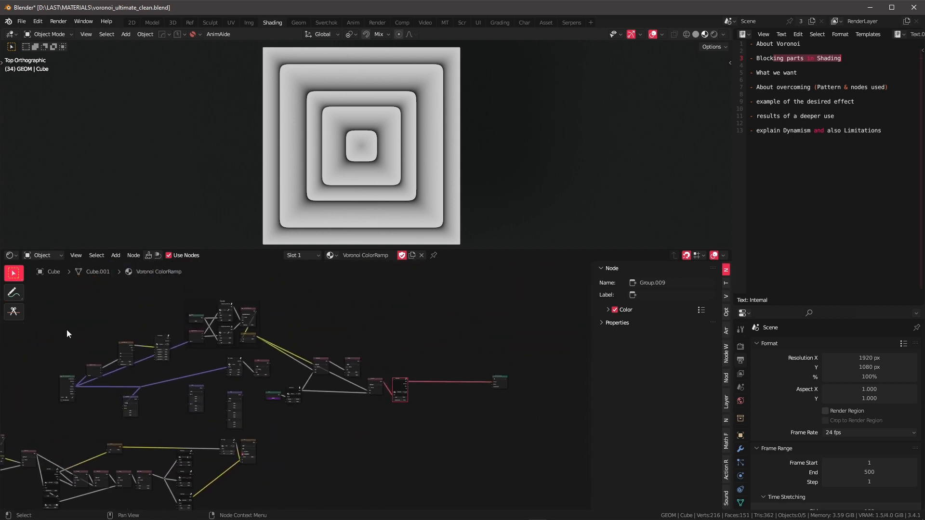
# Step: Delete the upper experimental node chain with its Voronoi 1D group and the leftover node, keeping the Material Output
pyautogui.moveTo(67, 330); pyautogui.dragTo(422, 404)
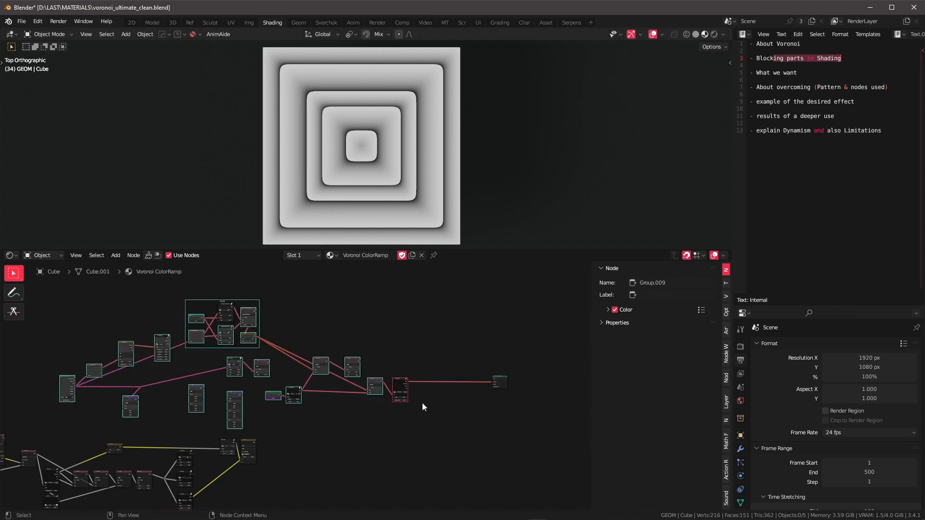
pyautogui.press('Delete')
pyautogui.press('Home')
pyautogui.moveTo(294, 273); pyautogui.dragTo(356, 284)
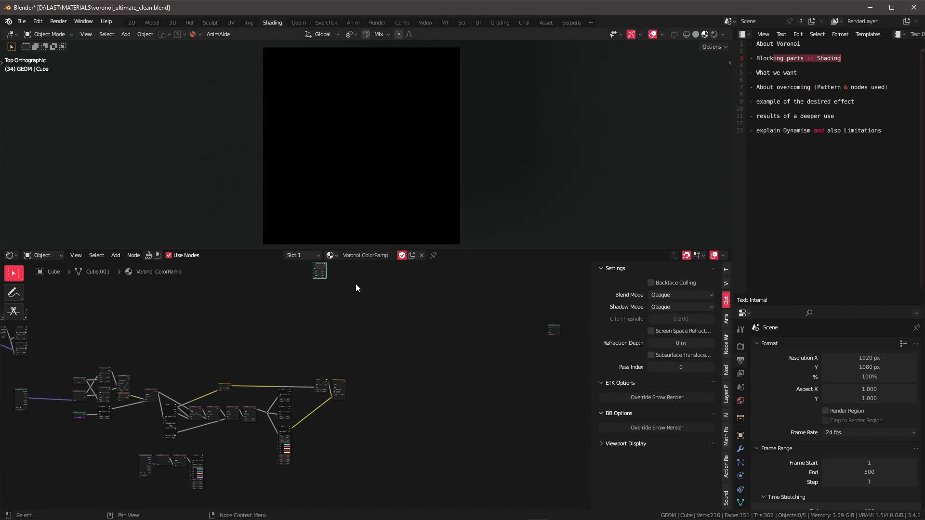
pyautogui.press('x')
# Step: Connect the coloured chain's final Mix node to the Material Output for preview and play the animation
pyautogui.keyDown('ctrl'); pyautogui.keyDown('shift'); pyautogui.click(344, 383); pyautogui.keyUp('shift'); pyautogui.keyUp('ctrl')
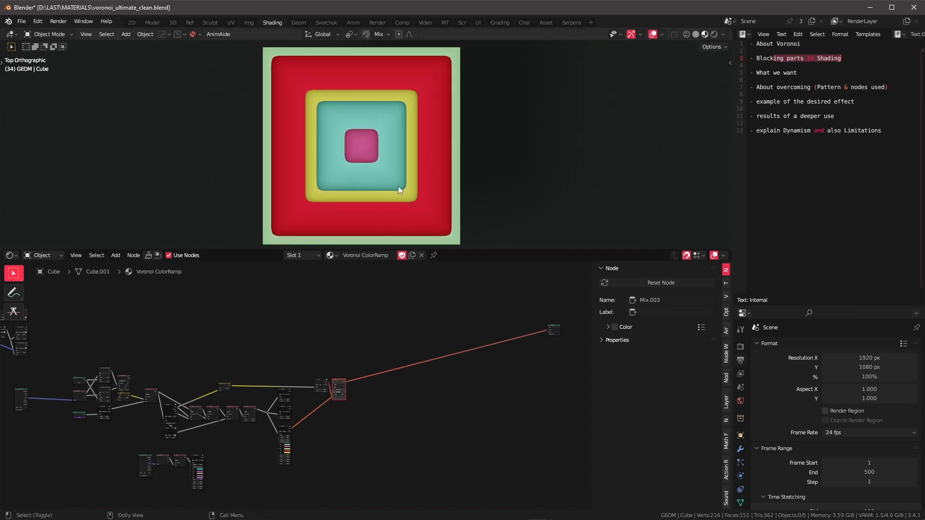
pyautogui.press('space')
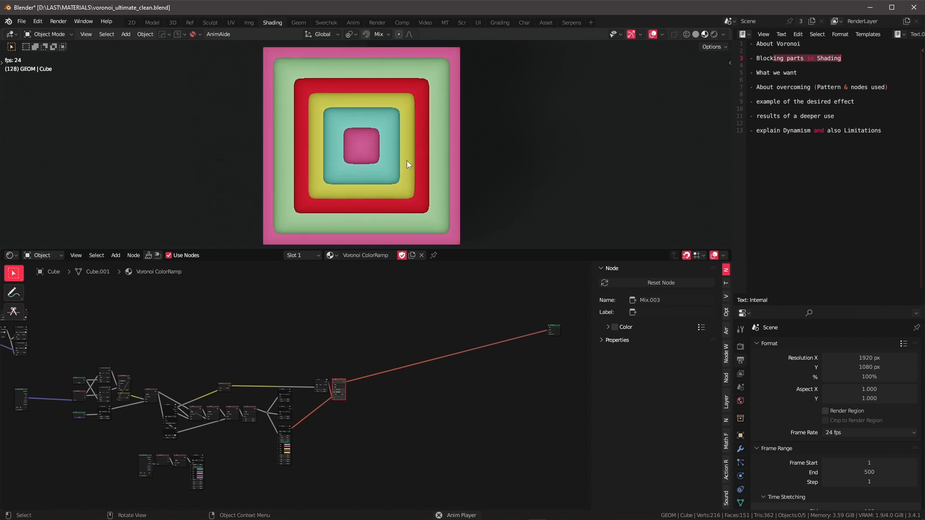
pyautogui.scroll(2, 293, 380)
pyautogui.scroll(5, 355, 372)
pyautogui.moveTo(210, 414); pyautogui.dragTo(342, 381, button='middle')
pyautogui.scroll(5, 340, 378)
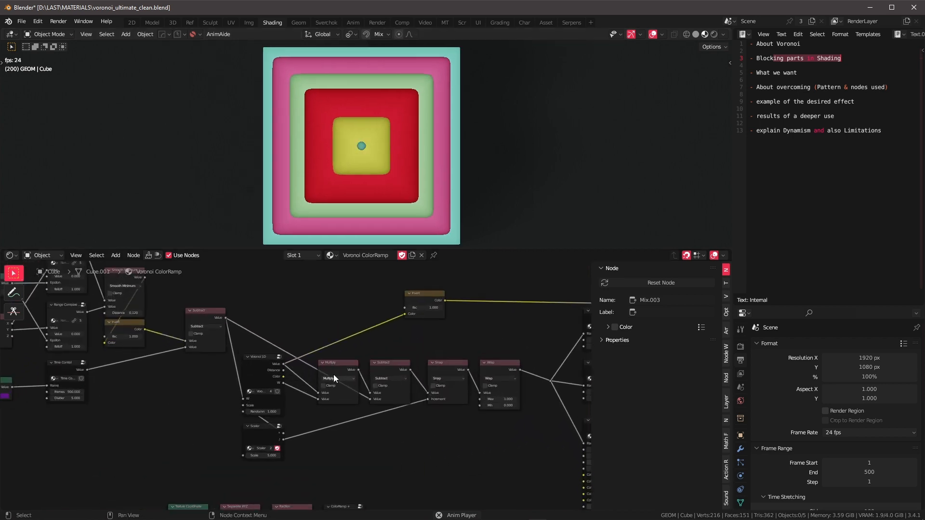
# Step: Try the Add operation on the math node between Multiply and Snap, and restore it to Subtract
pyautogui.click(386, 380)
pyautogui.click(390, 393)
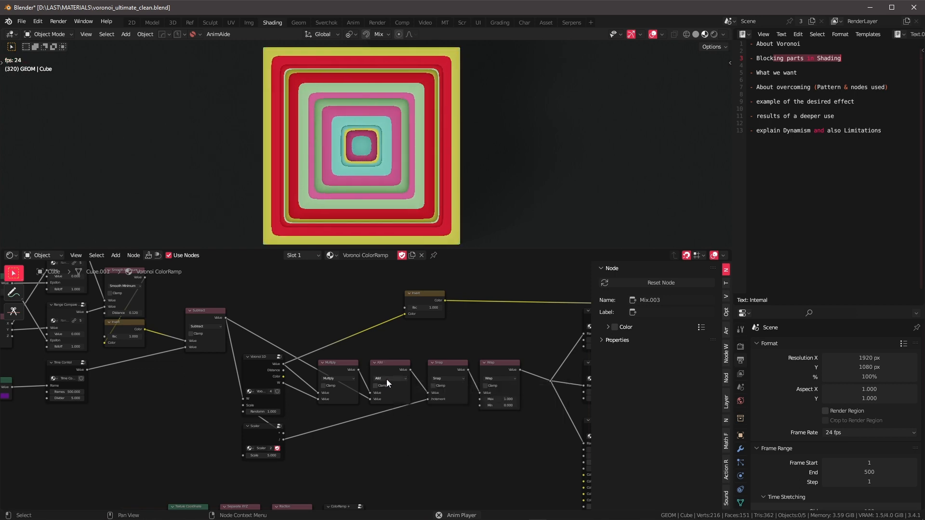
pyautogui.click(386, 379)
pyautogui.click(388, 395)
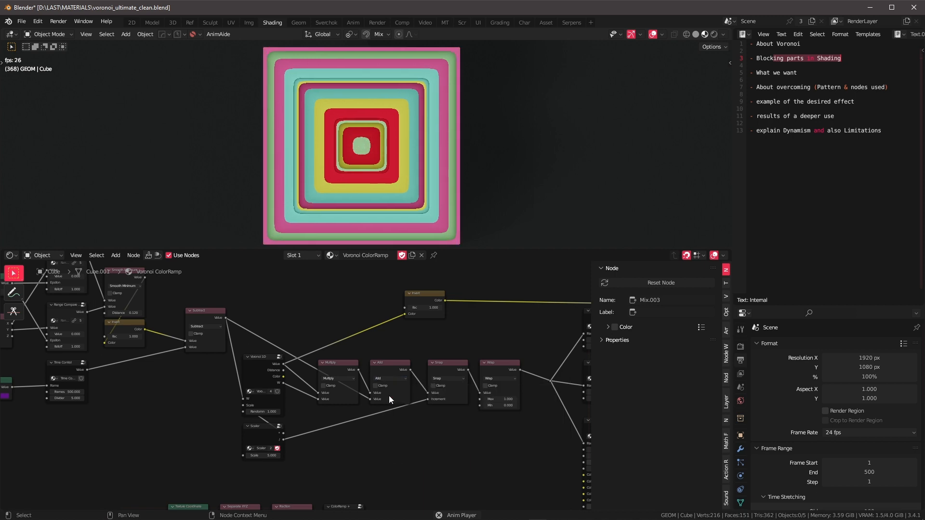
pyautogui.click(385, 380)
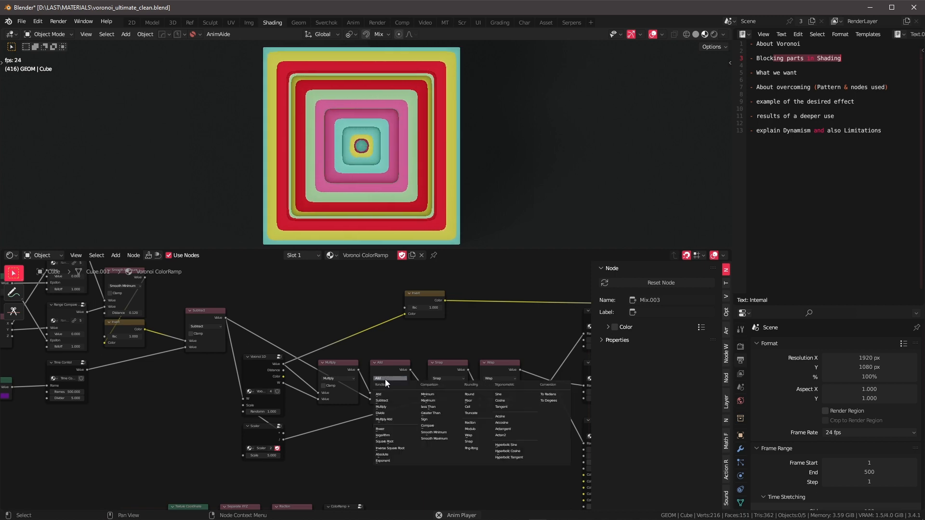
pyautogui.click(390, 400)
# Step: Change the Subtract node feeding the coloured chain's Voronoi 1D group to Add
pyautogui.click(207, 326)
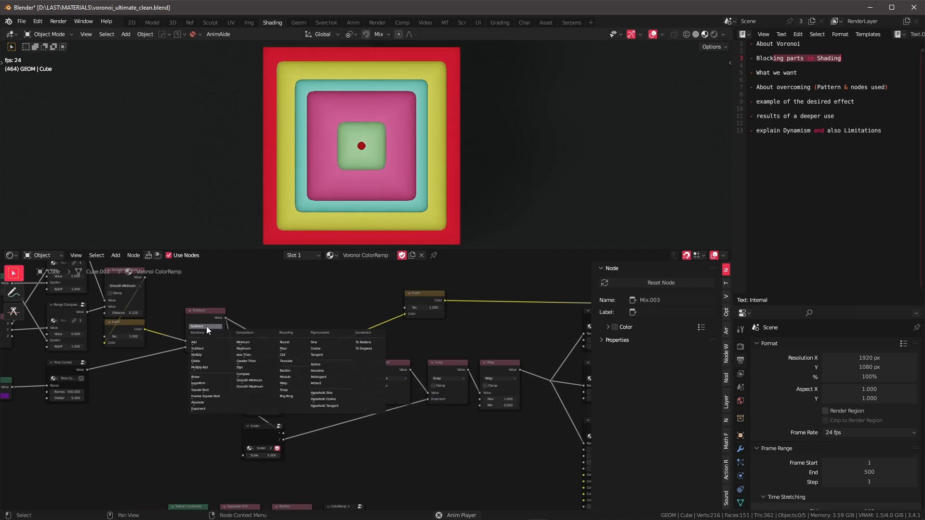
pyautogui.click(203, 341)
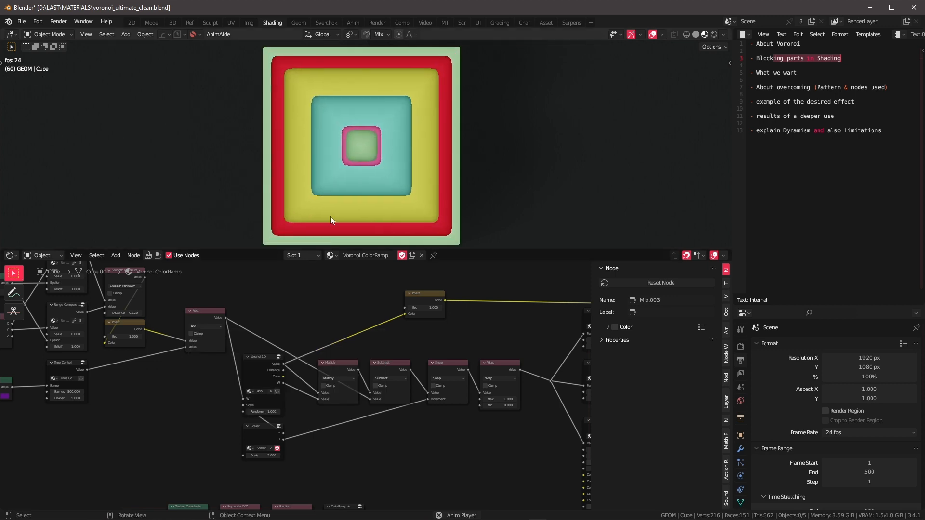
pyautogui.scroll(-2, 172, 388)
pyautogui.moveTo(21, 382); pyautogui.dragTo(141, 377, button='middle')
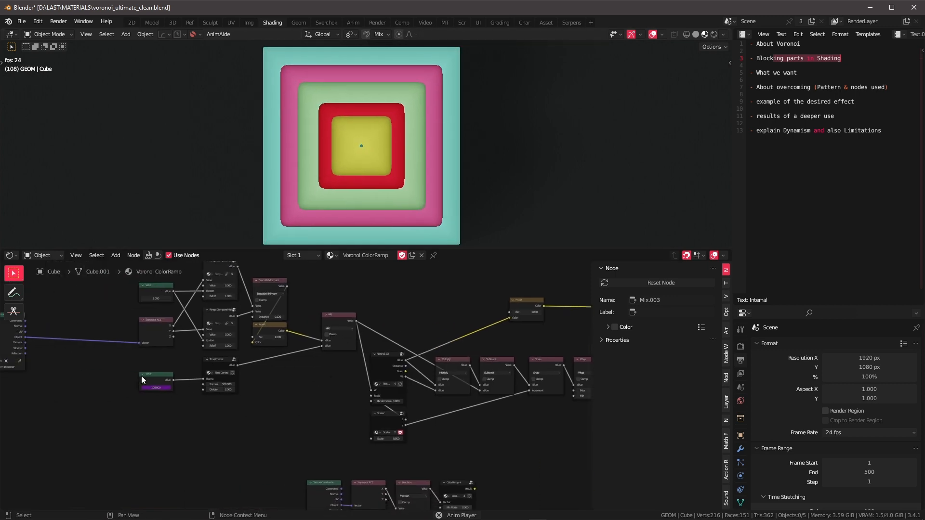
# Step: Change the math node feeding the coloured chain's Voronoi 1D group back to Subtract
pyautogui.moveTo(140, 376); pyautogui.dragTo(213, 395)
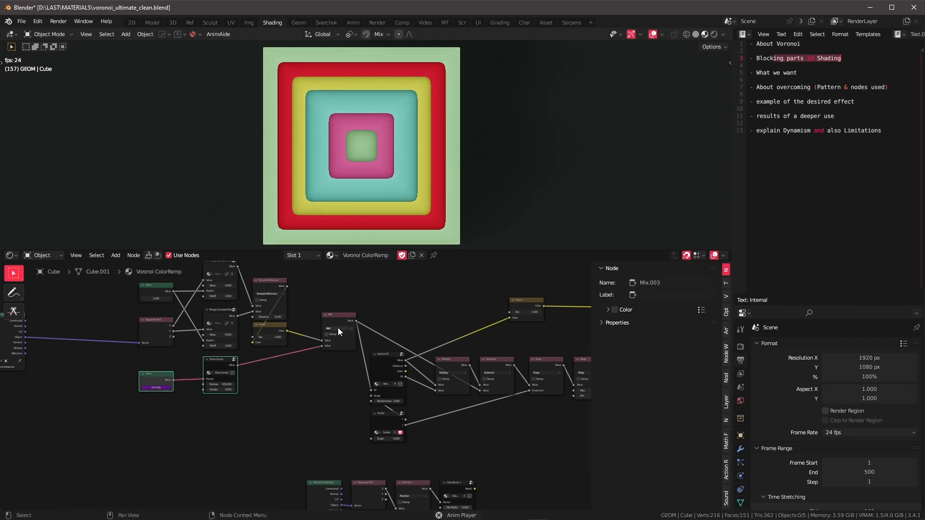
pyautogui.click(338, 328)
pyautogui.click(331, 320)
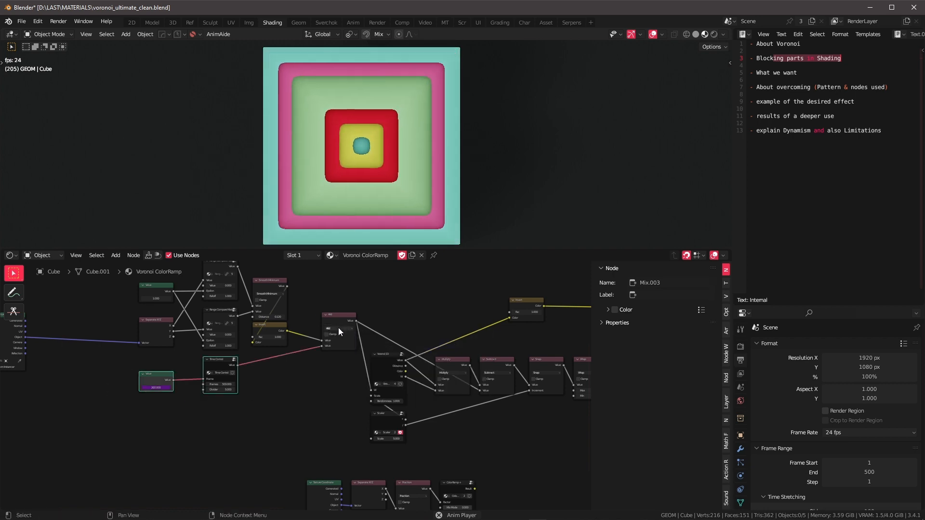
pyautogui.click(338, 327)
pyautogui.click(339, 346)
pyautogui.scroll(-1, 430, 390)
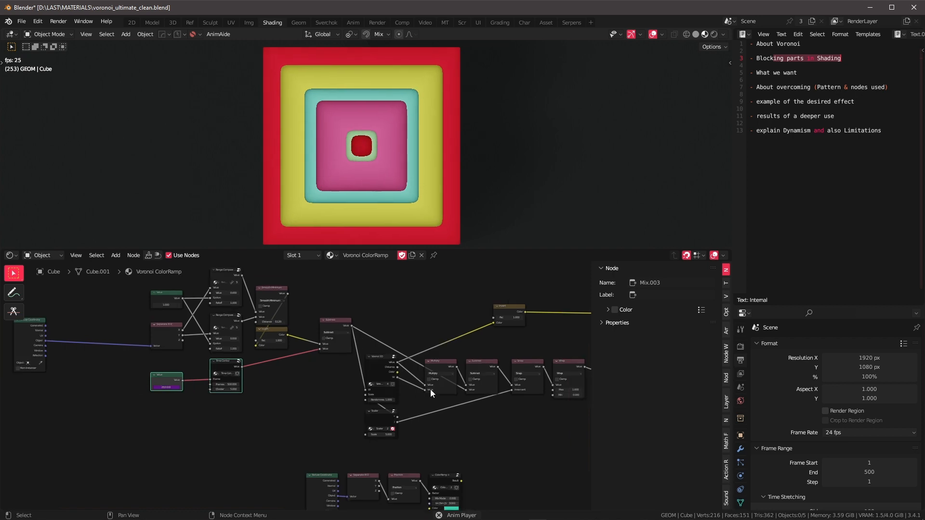
# Step: Select the coloured chain's Voronoi 1D group and inspect the animated square pattern up close
pyautogui.moveTo(430, 389)
pyautogui.mouseDown(button='middle')
pyautogui.moveTo(407, 379)
pyautogui.moveTo(371, 389)
pyautogui.moveTo(348, 364)
pyautogui.moveTo(272, 367)
pyautogui.moveTo(433, 383)
pyautogui.mouseUp(button='middle')
pyautogui.scroll(4, 433, 383)
pyautogui.moveTo(337, 340); pyautogui.dragTo(360, 405, button='middle')
pyautogui.moveTo(283, 366); pyautogui.dragTo(365, 371, button='middle')
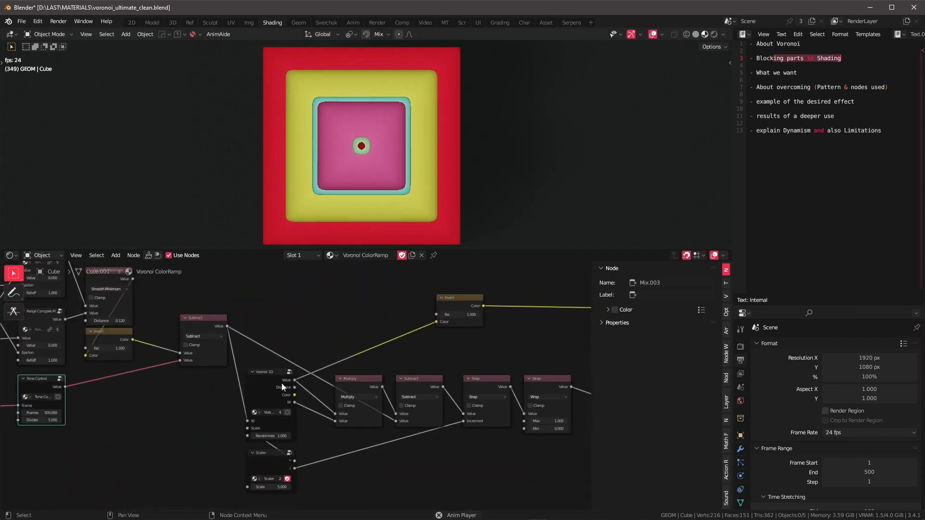
pyautogui.click(281, 383)
pyautogui.scroll(1, 435, 199)
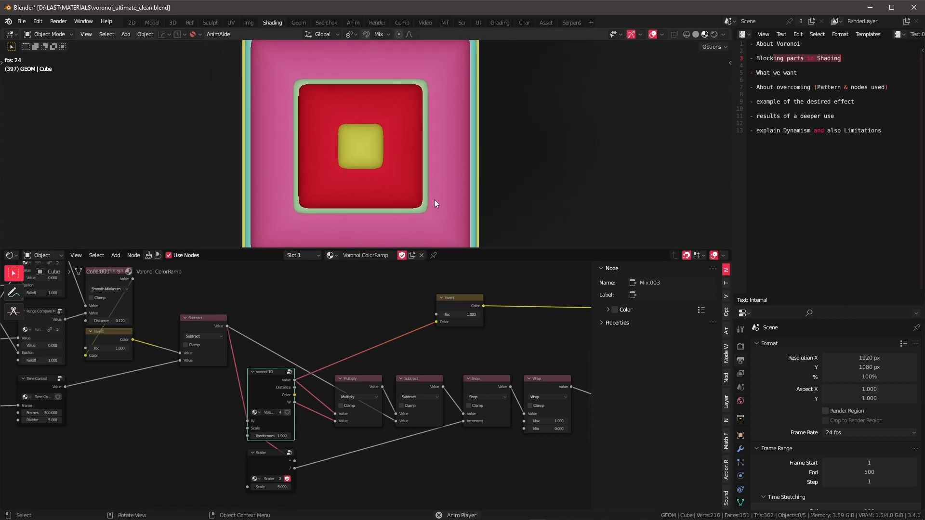
# Step: Compare the final Mix node's Value blend at factor 0.000, set the factor to 1.000, and pause the animation
pyautogui.scroll(-3, 408, 359)
pyautogui.moveTo(408, 359); pyautogui.dragTo(258, 345, button='middle')
pyautogui.moveTo(334, 351); pyautogui.dragTo(265, 354, button='middle')
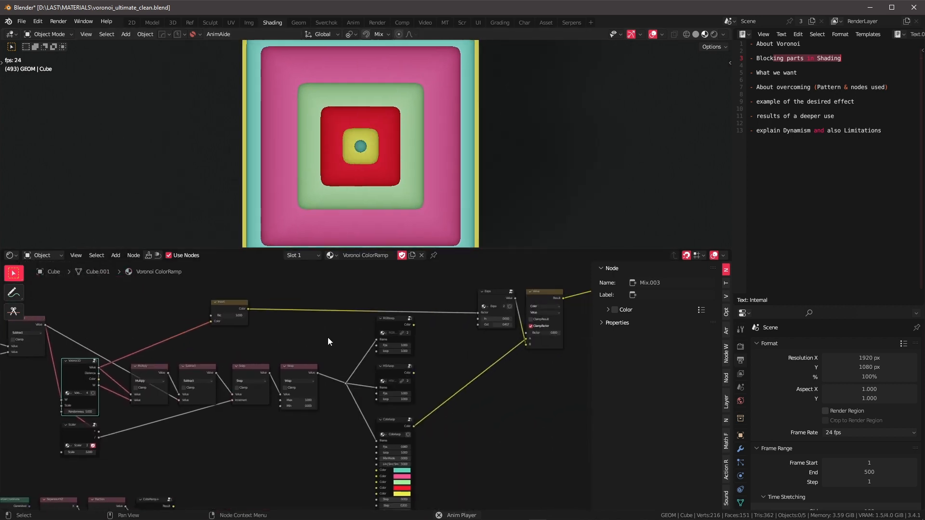
pyautogui.moveTo(338, 333); pyautogui.dragTo(302, 349, button='middle')
pyautogui.moveTo(390, 358); pyautogui.dragTo(328, 357, button='middle')
pyautogui.scroll(2, 404, 359)
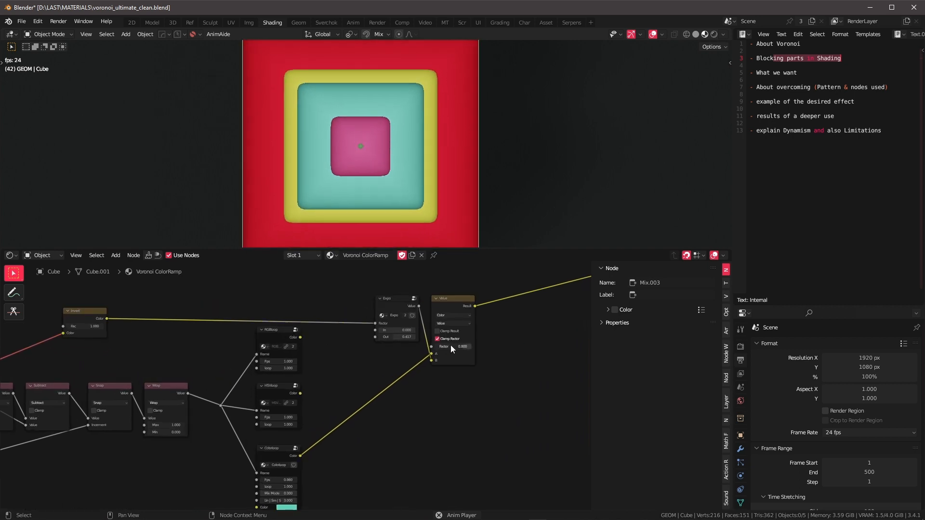
pyautogui.moveTo(450, 346); pyautogui.dragTo(419, 347)
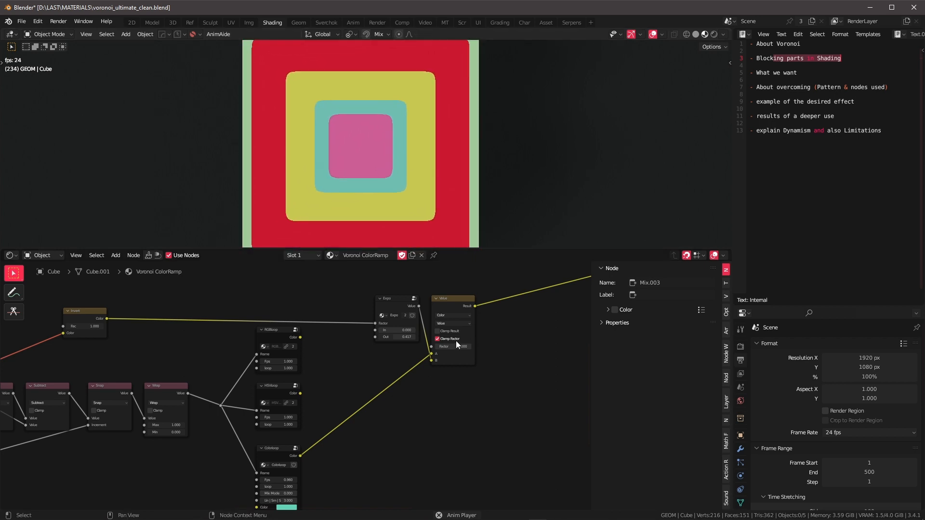
pyautogui.moveTo(443, 346); pyautogui.dragTo(484, 346)
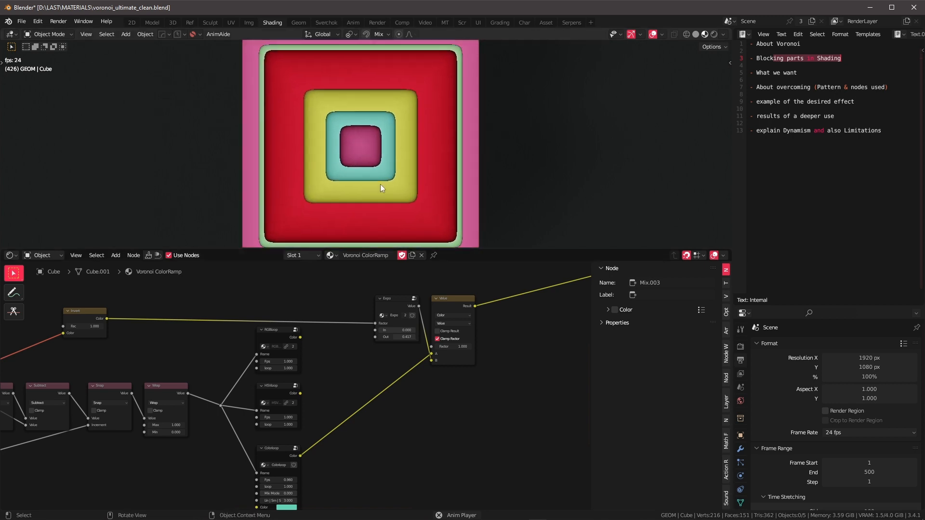
pyautogui.press('space')
pyautogui.scroll(4, 409, 176)
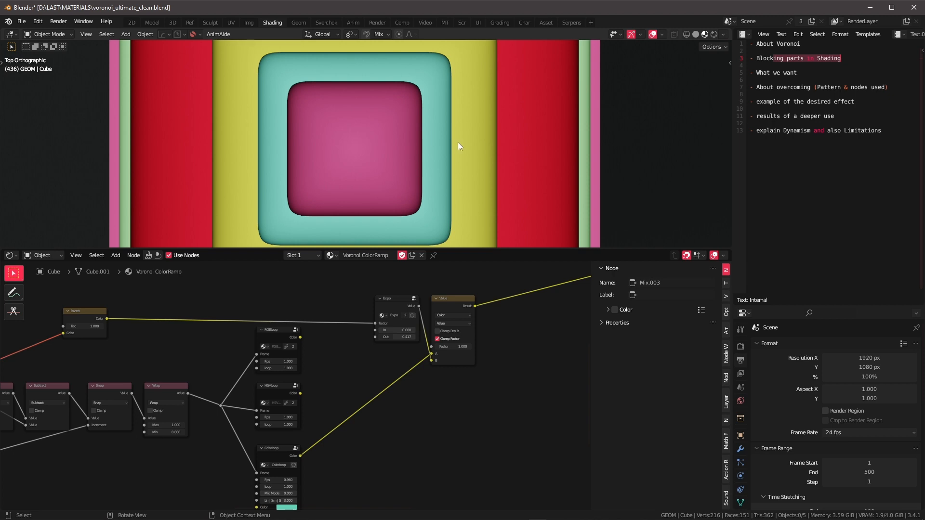
pyautogui.scroll(-3, 524, 159)
pyautogui.scroll(-3, 432, 359)
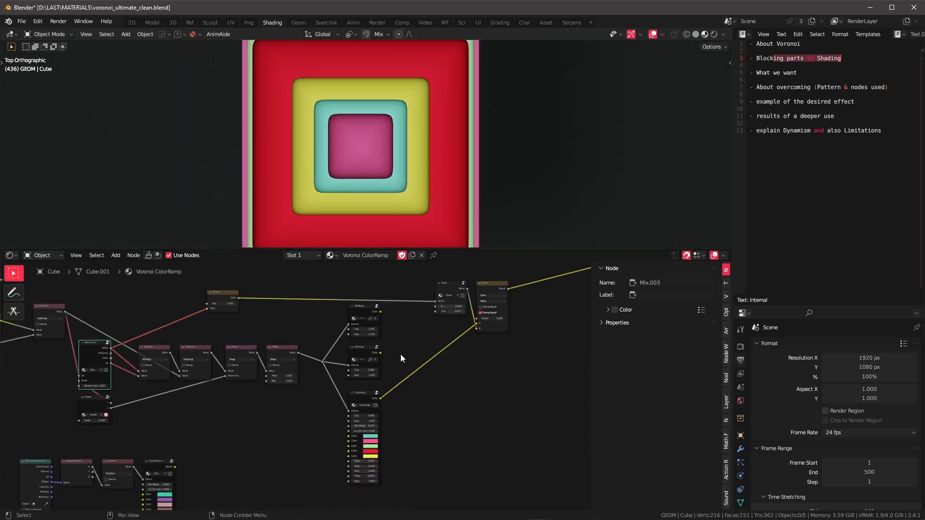
# Step: Try a Fac of 0.000 on the Invert node before Subtract during playback, and restore it to 1.000
pyautogui.moveTo(252, 342); pyautogui.dragTo(477, 336, button='middle')
pyautogui.scroll(3, 319, 331)
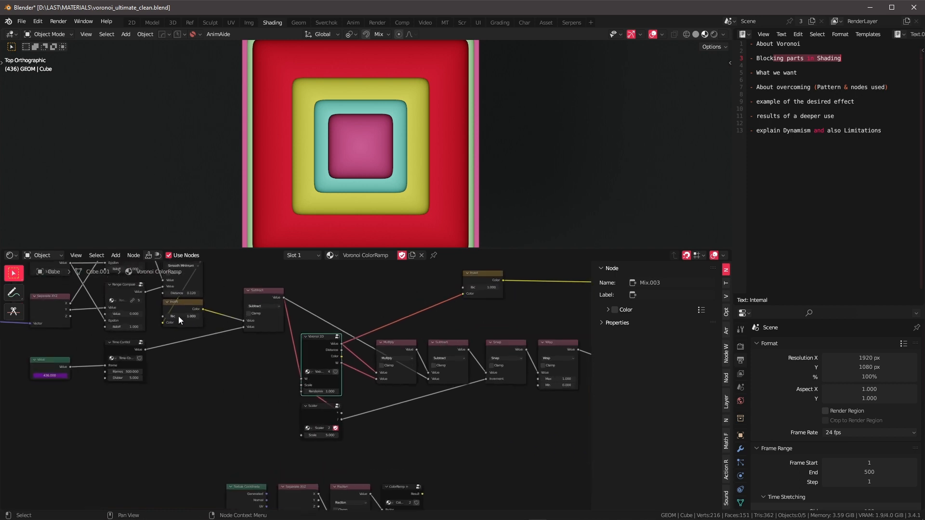
pyautogui.moveTo(179, 316); pyautogui.dragTo(155, 316)
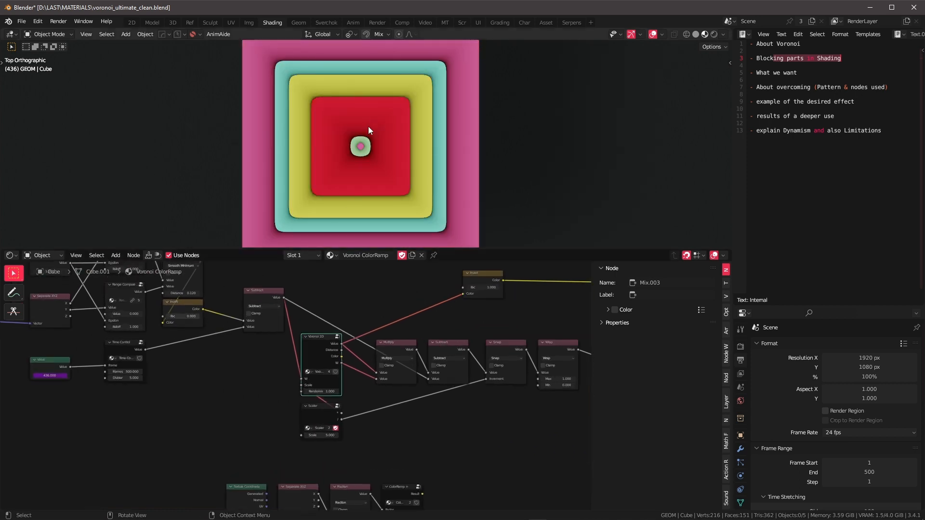
pyautogui.press('space')
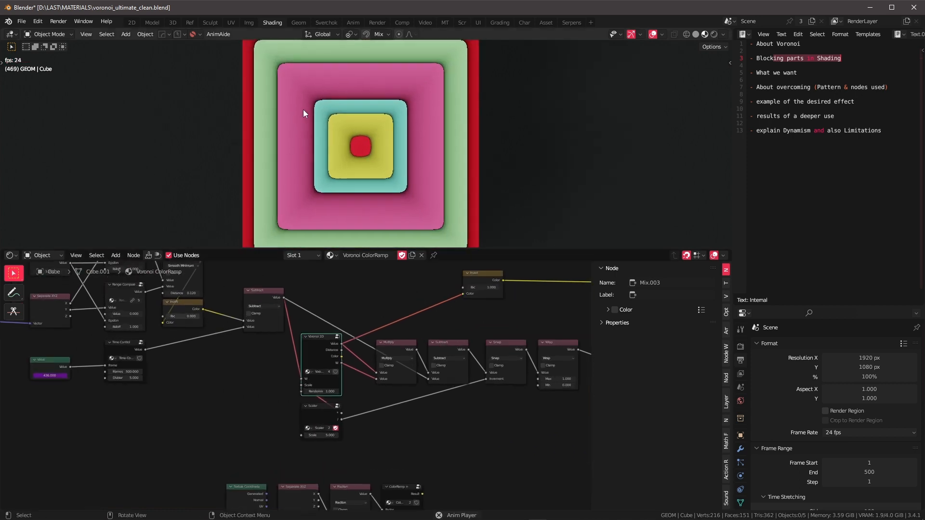
pyautogui.press('space')
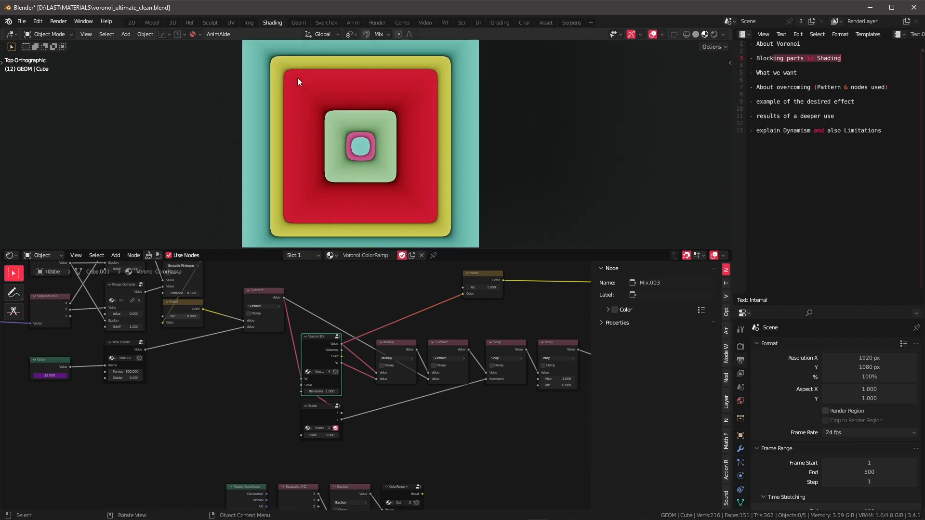
pyautogui.moveTo(173, 317); pyautogui.dragTo(206, 314)
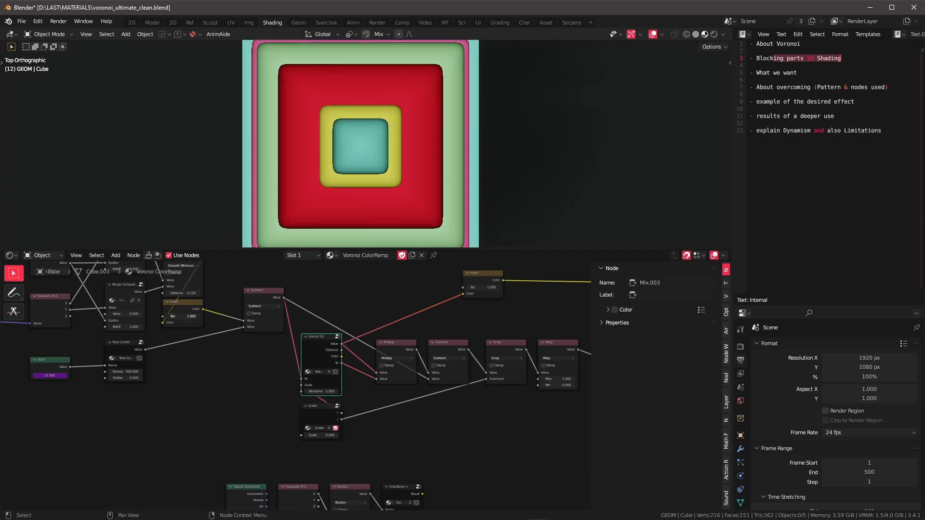
# Step: Examine the node network from the input and time control nodes through the colour loops to the final Mix node
pyautogui.scroll(-2, 424, 339)
pyautogui.moveTo(458, 325); pyautogui.dragTo(224, 312, button='middle')
pyautogui.moveTo(379, 326); pyautogui.dragTo(482, 365, button='middle')
pyautogui.scroll(3, 319, 377)
pyautogui.scroll(-3, 296, 381)
pyautogui.moveTo(183, 366); pyautogui.dragTo(405, 348, button='middle')
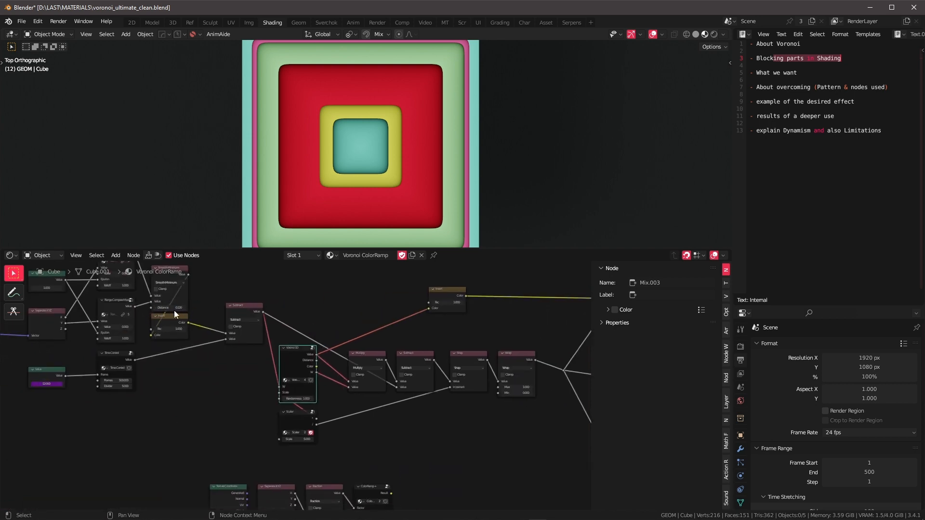
pyautogui.scroll(-2, 318, 402)
pyautogui.moveTo(340, 409); pyautogui.dragTo(274, 380, button='middle')
pyautogui.moveTo(230, 415); pyautogui.dragTo(366, 363, button='middle')
pyautogui.scroll(3, 238, 397)
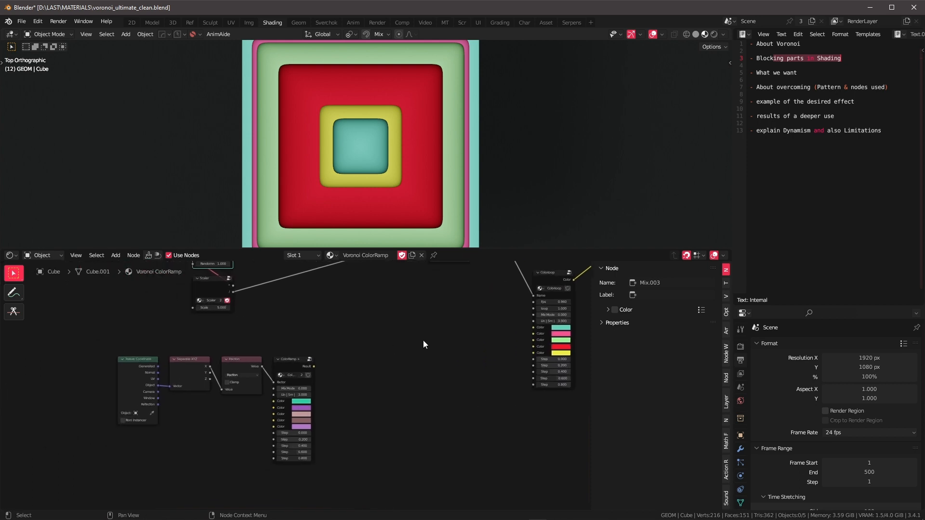
pyautogui.moveTo(481, 318); pyautogui.dragTo(262, 385, button='middle')
pyautogui.moveTo(374, 366); pyautogui.dragTo(354, 414, button='middle')
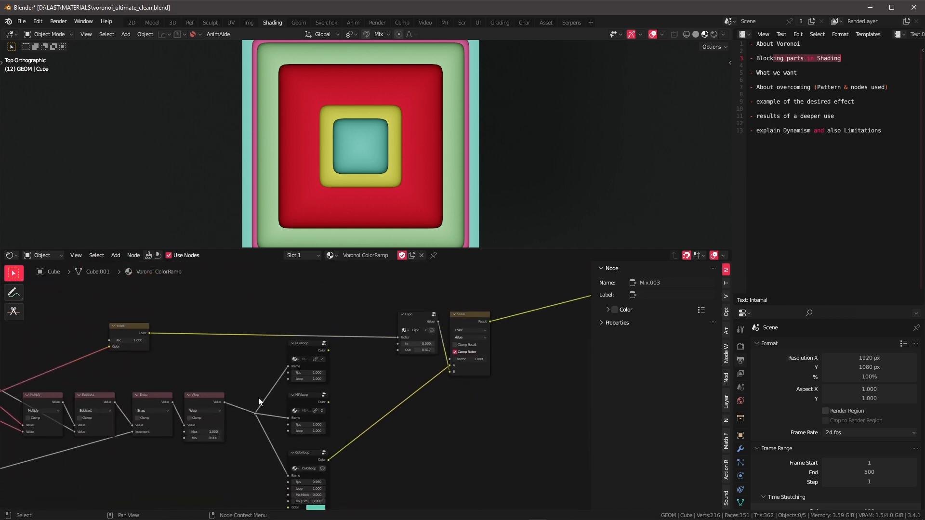
# Step: Preview the Wrap node's output on the cube, play the animation to inspect its grey squares, and pause it
pyautogui.scroll(2, 299, 361)
pyautogui.moveTo(186, 424); pyautogui.dragTo(348, 376, button='middle')
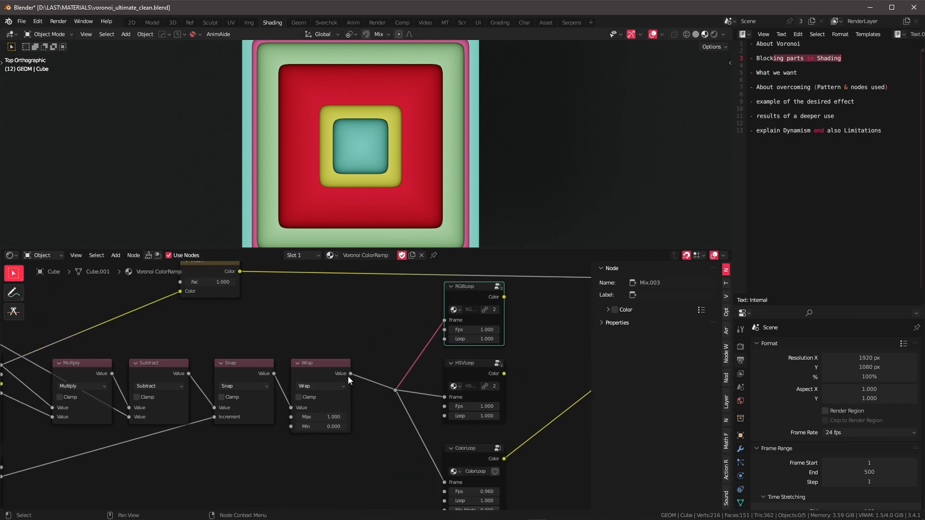
pyautogui.keyDown('ctrl'); pyautogui.keyDown('shift'); pyautogui.click(348, 373); pyautogui.keyUp('shift'); pyautogui.keyUp('ctrl')
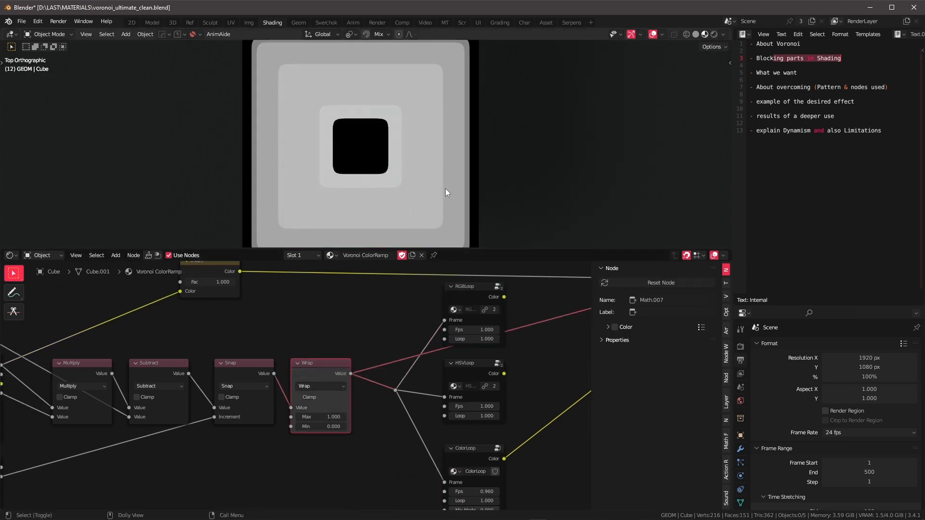
pyautogui.press('space')
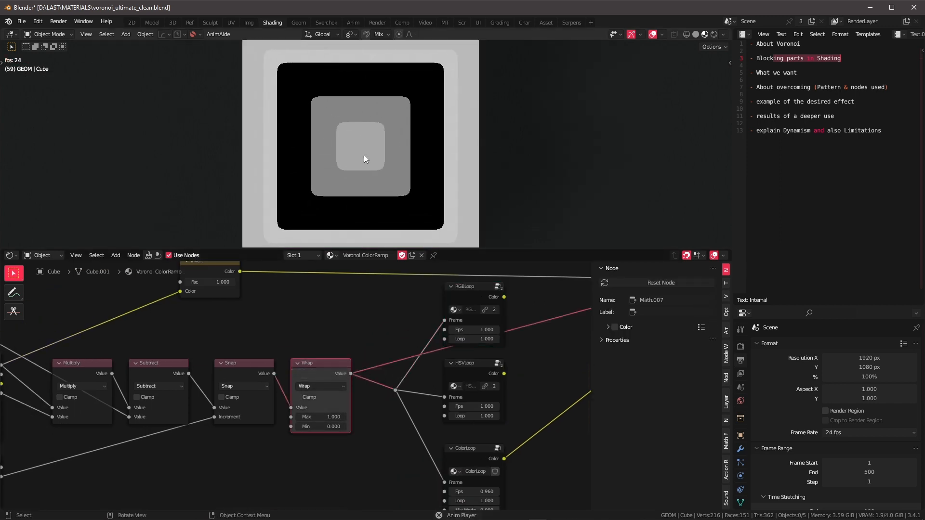
pyautogui.scroll(-2, 311, 373)
pyautogui.moveTo(271, 353); pyautogui.dragTo(387, 336, button='middle')
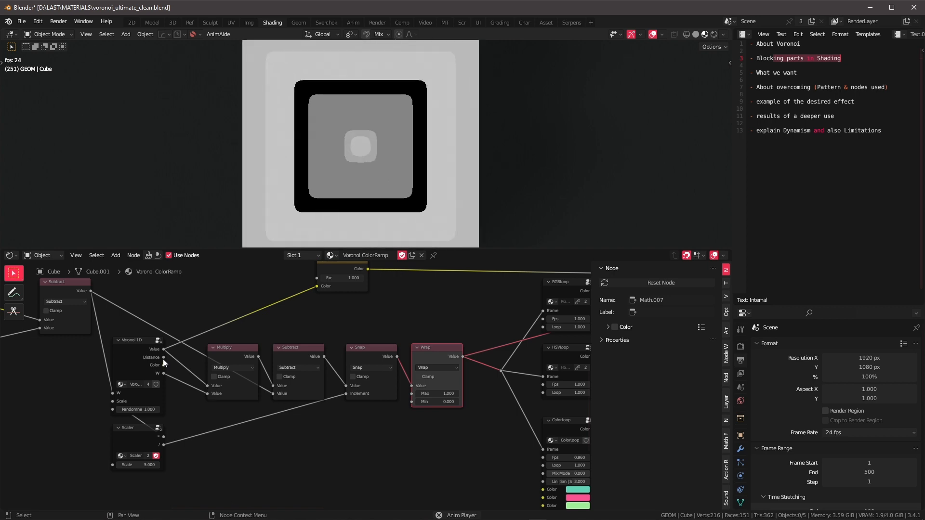
pyautogui.scroll(-3, 201, 364)
pyautogui.moveTo(194, 355); pyautogui.dragTo(247, 329, button='middle')
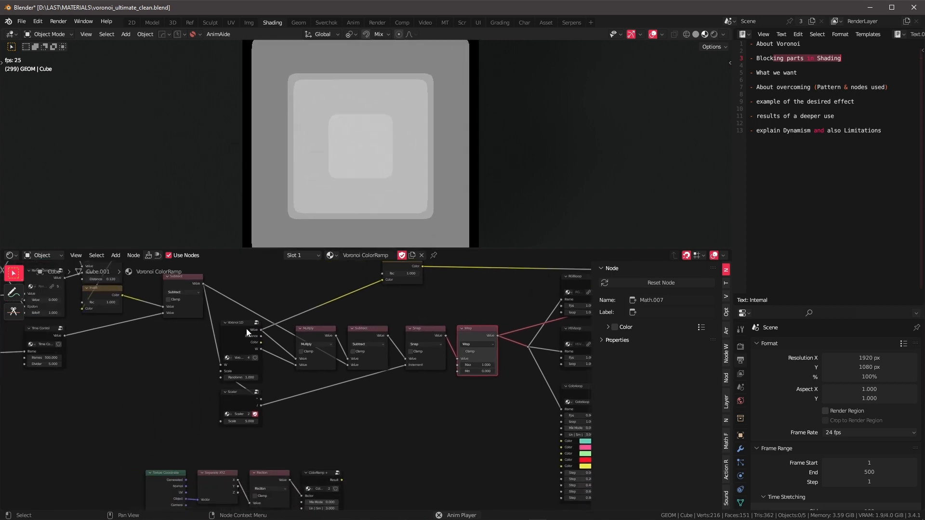
pyautogui.press('space')
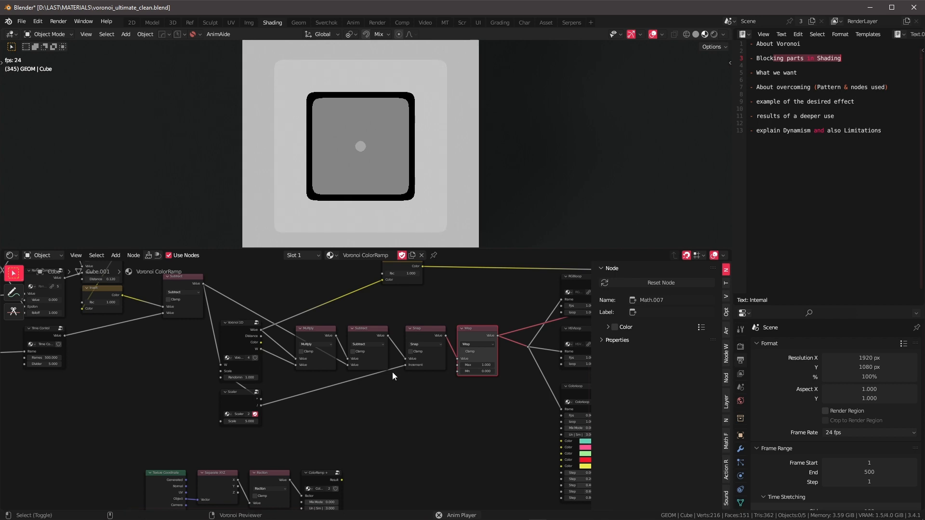
# Step: Preview the Voronoi 1D group's output on the cube and examine its greyscale square gradients up close
pyautogui.scroll(-2, 424, 371)
pyautogui.moveTo(481, 360); pyautogui.dragTo(404, 354, button='middle')
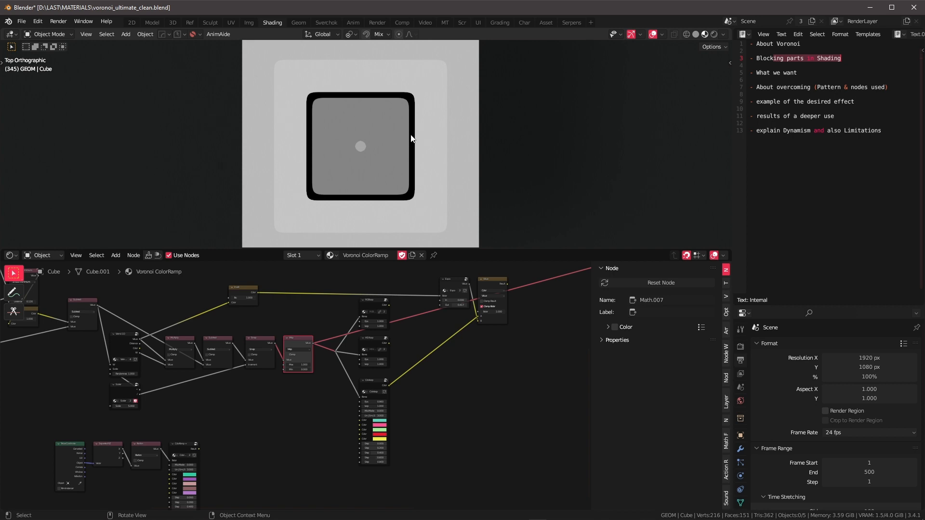
pyautogui.moveTo(137, 340); pyautogui.dragTo(241, 345, button='middle')
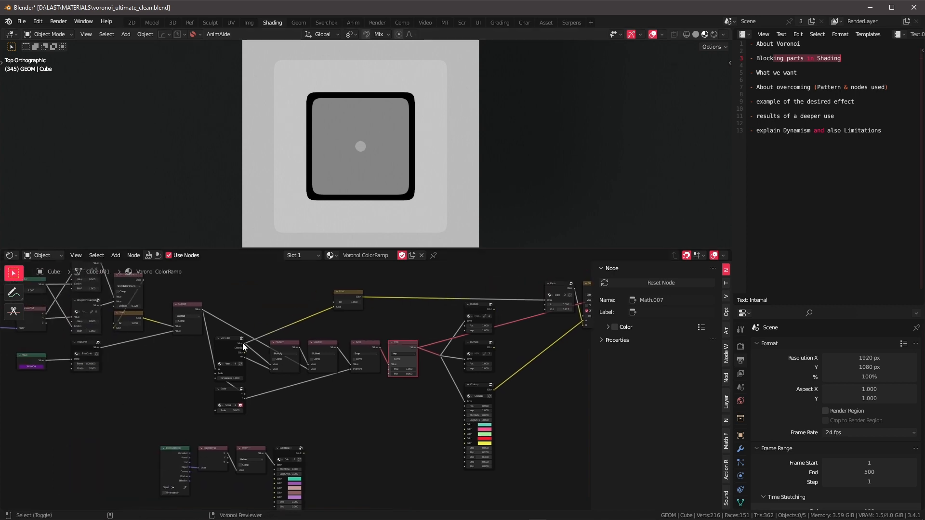
pyautogui.keyDown('ctrl'); pyautogui.keyDown('shift'); pyautogui.click(241, 344); pyautogui.keyUp('shift'); pyautogui.keyUp('ctrl')
pyautogui.scroll(3, 426, 106)
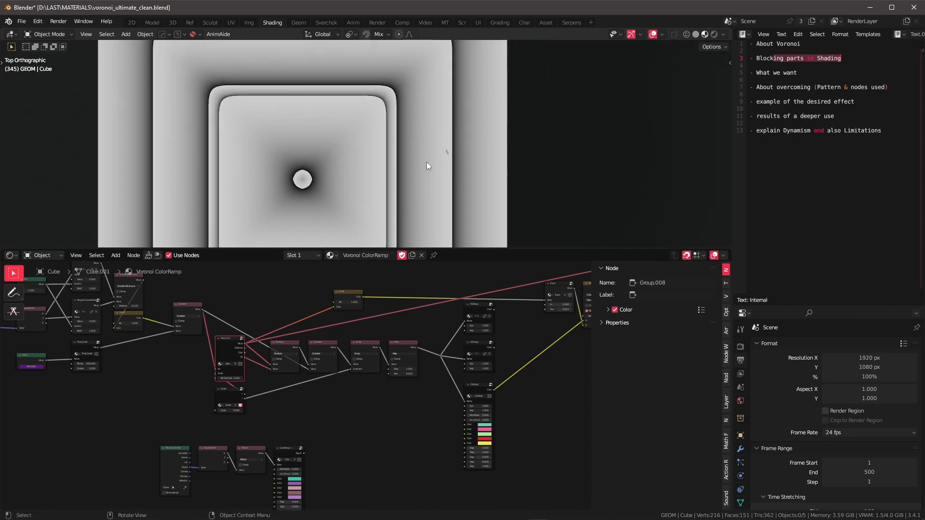
pyautogui.moveTo(407, 161); pyautogui.dragTo(395, 156)
pyautogui.moveTo(355, 173)
pyautogui.mouseDown()
pyautogui.moveTo(356, 185)
pyautogui.moveTo(421, 183)
pyautogui.mouseUp()
pyautogui.moveTo(487, 178); pyautogui.dragTo(322, 172, button='right')
pyautogui.scroll(-2, 292, 381)
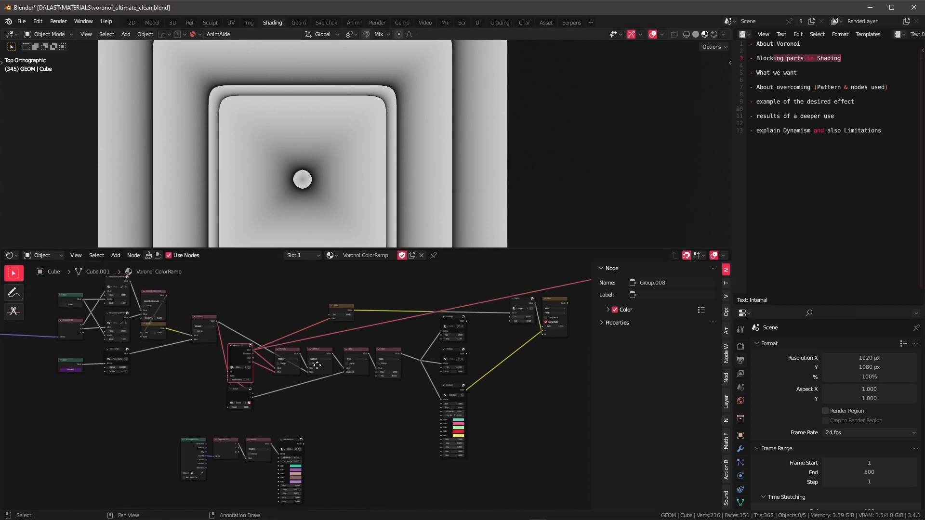
# Step: Move the Subtract node feeding the Voronoi 1D group farther from it and add a reroute on its outgoing links
pyautogui.scroll(4, 383, 365)
pyautogui.moveTo(286, 351)
pyautogui.mouseDown(button='middle')
pyautogui.moveTo(382, 366)
pyautogui.moveTo(310, 379)
pyautogui.mouseUp(button='middle')
pyautogui.scroll(1, 382, 365)
pyautogui.moveTo(238, 334); pyautogui.dragTo(211, 344)
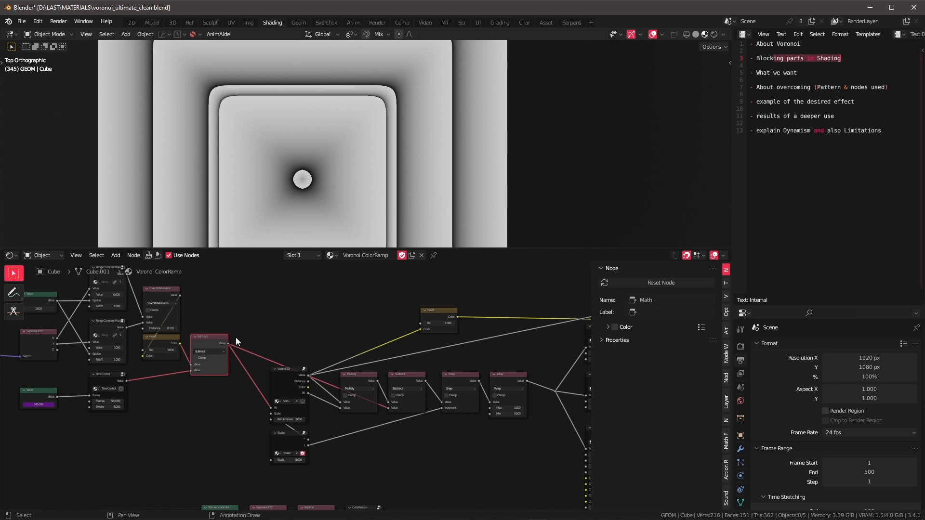
pyautogui.moveTo(288, 345); pyautogui.dragTo(265, 325, button='middle')
pyautogui.keyDown('shift'); pyautogui.moveTo(220, 360); pyautogui.dragTo(239, 297, button='right'); pyautogui.keyUp('shift')
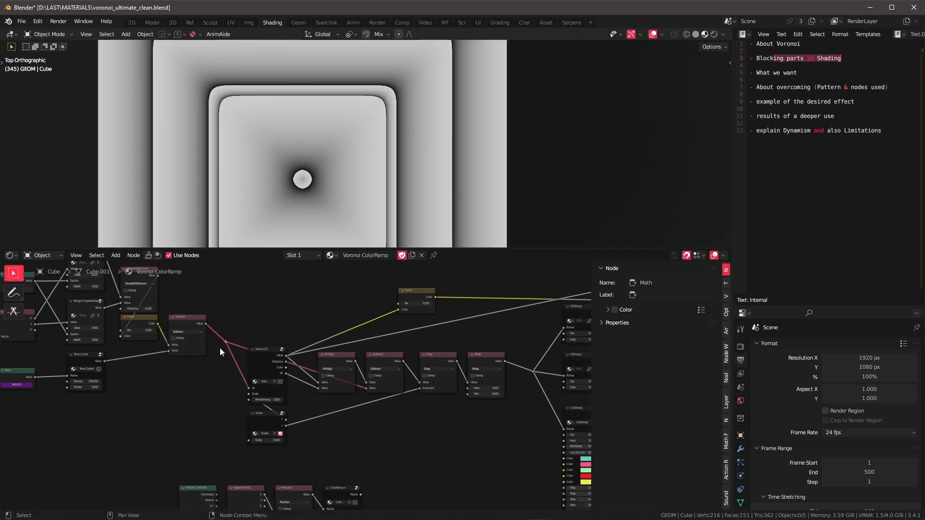
# Step: Move the Subtract node between Multiply and Snap slightly above its neighbours
pyautogui.scroll(1, 220, 342)
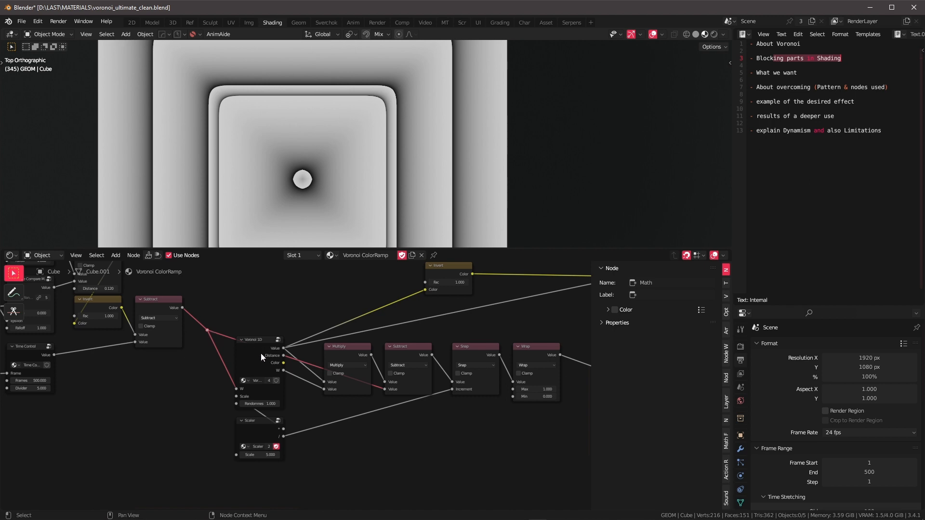
pyautogui.moveTo(417, 347); pyautogui.dragTo(313, 314, button='middle')
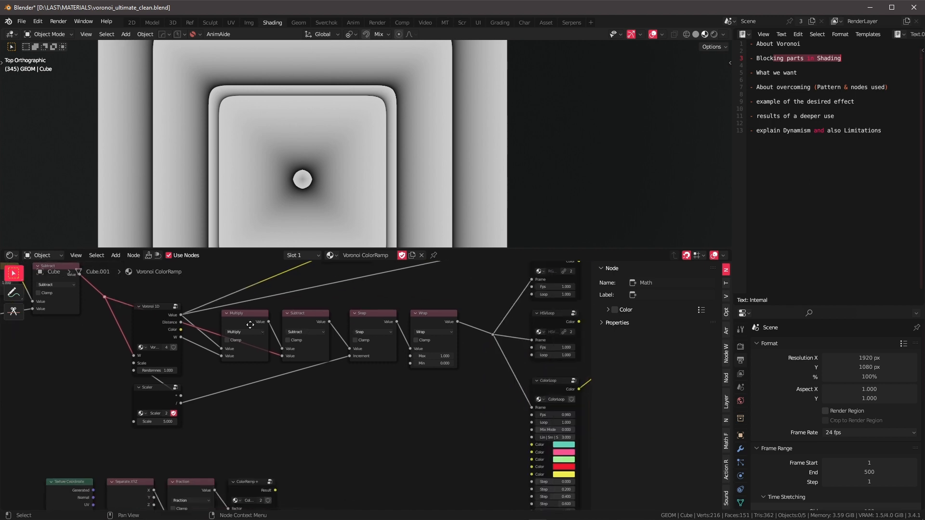
pyautogui.moveTo(250, 326); pyautogui.dragTo(330, 335, button='middle')
pyautogui.moveTo(386, 326)
pyautogui.mouseDown()
pyautogui.moveTo(383, 337)
pyautogui.moveTo(391, 304)
pyautogui.moveTo(389, 318)
pyautogui.mouseUp()
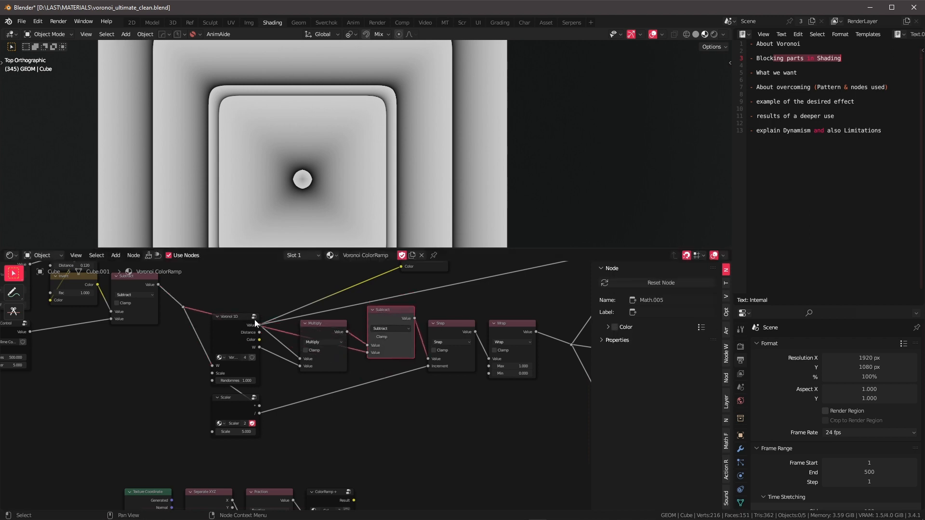
pyautogui.moveTo(151, 280); pyautogui.dragTo(184, 305, button='middle')
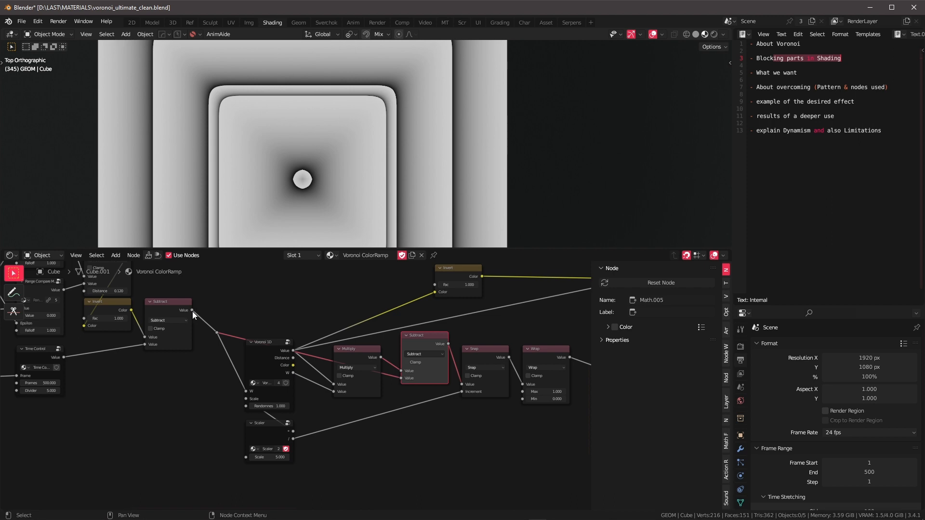
# Step: Add a Voronoi Texture node in the empty area beyond the end of the square pattern's node chain
pyautogui.scroll(-4, 424, 318)
pyautogui.moveTo(429, 313); pyautogui.dragTo(46, 296, button='middle')
pyautogui.scroll(-3, 323, 338)
pyautogui.moveTo(355, 336); pyautogui.dragTo(328, 343, button='middle')
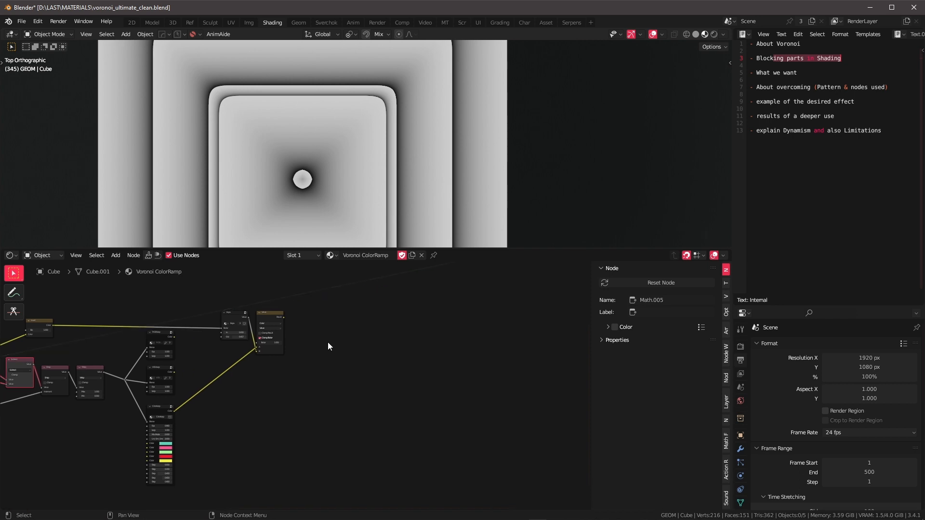
pyautogui.press('Tab')
pyautogui.write('vor')
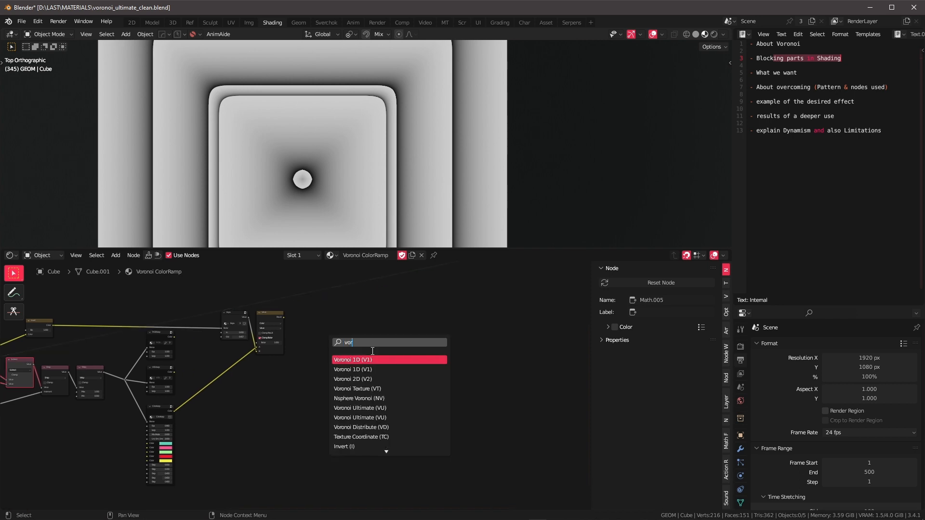
pyautogui.click(366, 385)
pyautogui.click(352, 348)
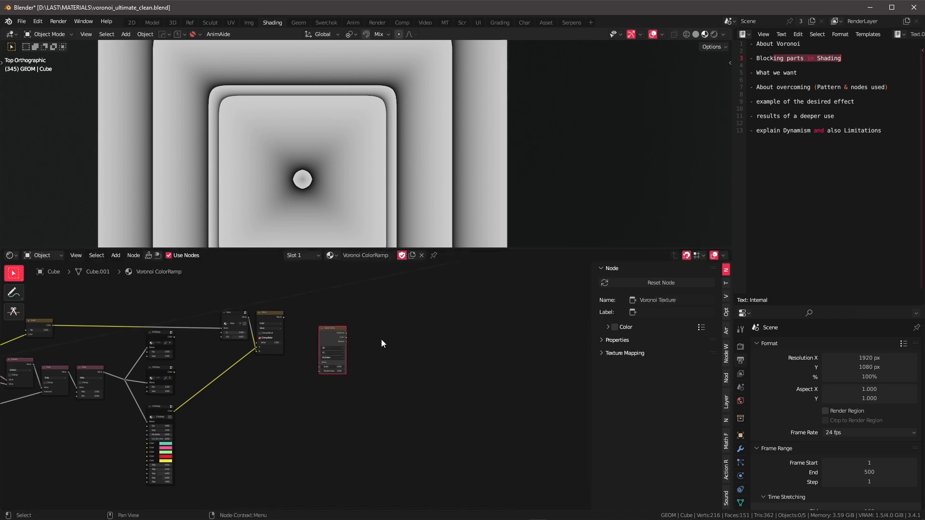
# Step: Add a Texture Coordinate node near the new Voronoi Texture node
pyautogui.moveTo(382, 339); pyautogui.dragTo(321, 371, button='middle')
pyautogui.scroll(3, 321, 370)
pyautogui.scroll(1, 289, 378)
pyautogui.press('Tab')
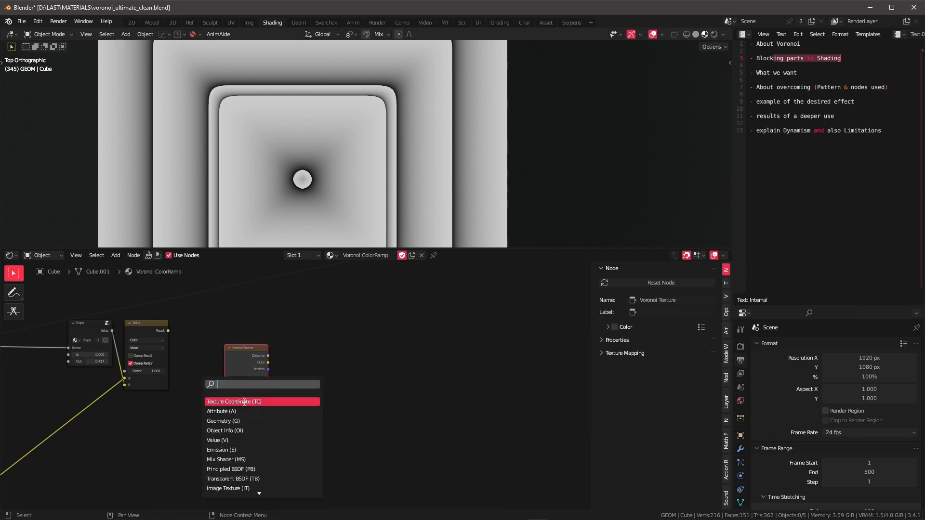
pyautogui.click(216, 406)
pyautogui.click(182, 415)
# Step: Arrange the Texture Coordinate and Voronoi Texture nodes side by side, with the coordinates ahead of the texture
pyautogui.moveTo(225, 414); pyautogui.dragTo(304, 397, button='middle')
pyautogui.moveTo(321, 340); pyautogui.dragTo(321, 380)
pyautogui.moveTo(293, 392); pyautogui.dragTo(270, 357, button='middle')
pyautogui.scroll(3, 271, 357)
pyautogui.moveTo(211, 349); pyautogui.dragTo(226, 350)
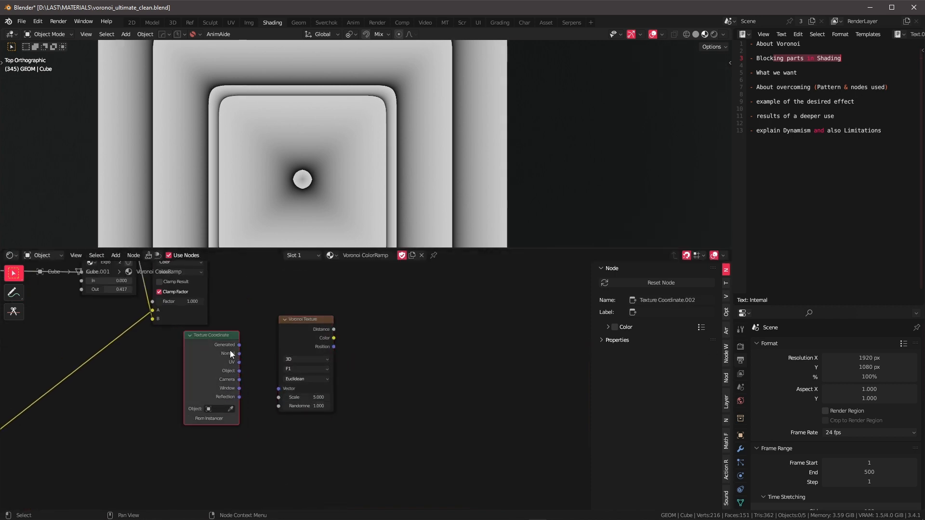
pyautogui.moveTo(305, 328); pyautogui.dragTo(303, 336)
# Step: Feed the Object coordinates into the Voronoi Texture's Vector input and preview its Position output on the cube
pyautogui.moveTo(361, 359); pyautogui.dragTo(283, 373, button='middle')
pyautogui.scroll(3, 309, 368)
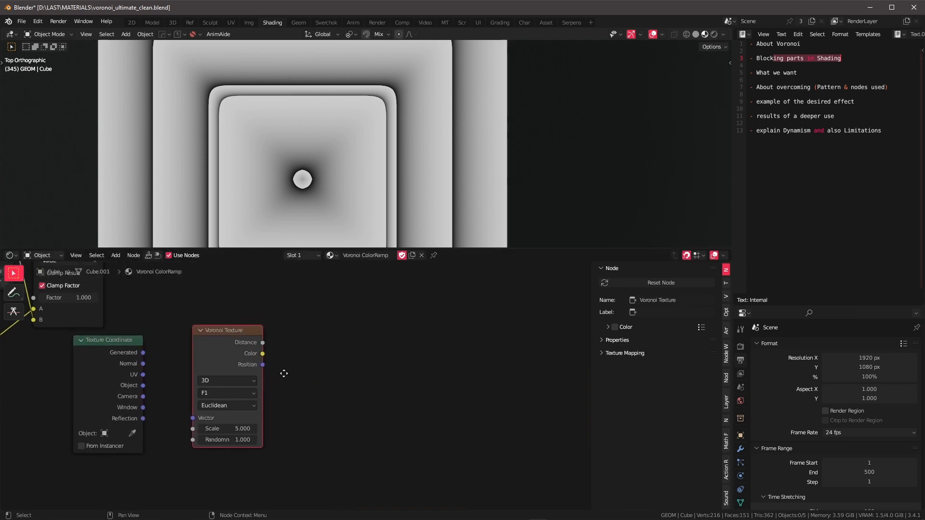
pyautogui.moveTo(143, 385); pyautogui.dragTo(193, 418)
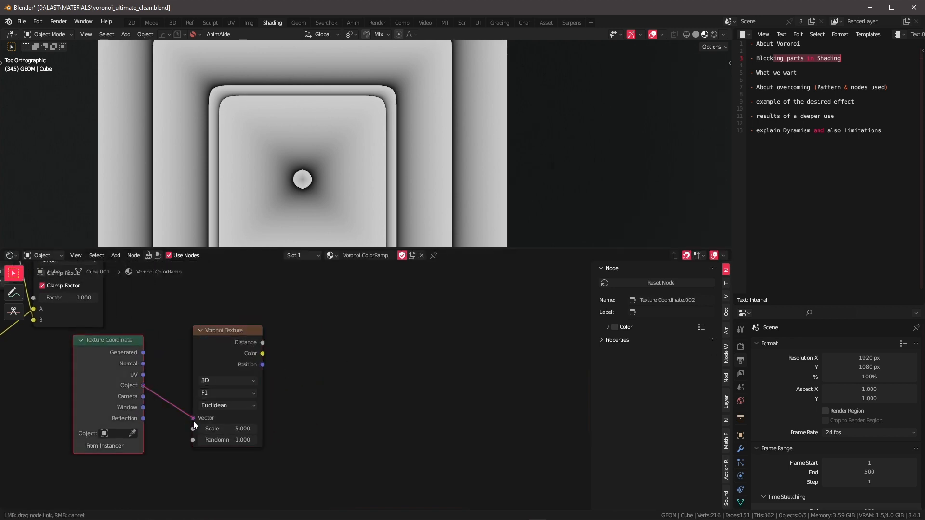
pyautogui.keyDown('shift'); pyautogui.rightClick(261, 365); pyautogui.keyUp('shift')
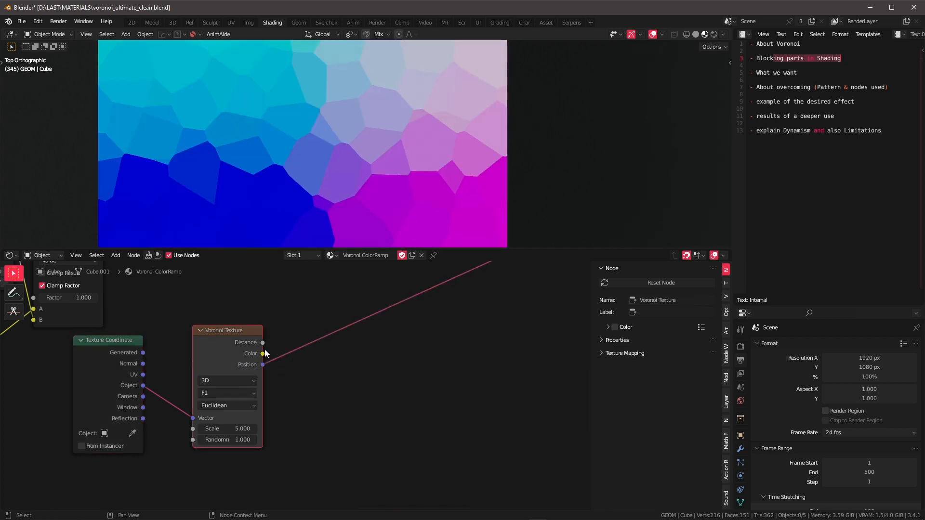
# Step: Add a vector math Subtract node after the Voronoi Texture
pyautogui.scroll(-2, 354, 345)
pyautogui.moveTo(332, 337); pyautogui.dragTo(306, 343, button='middle')
pyautogui.press('Tab')
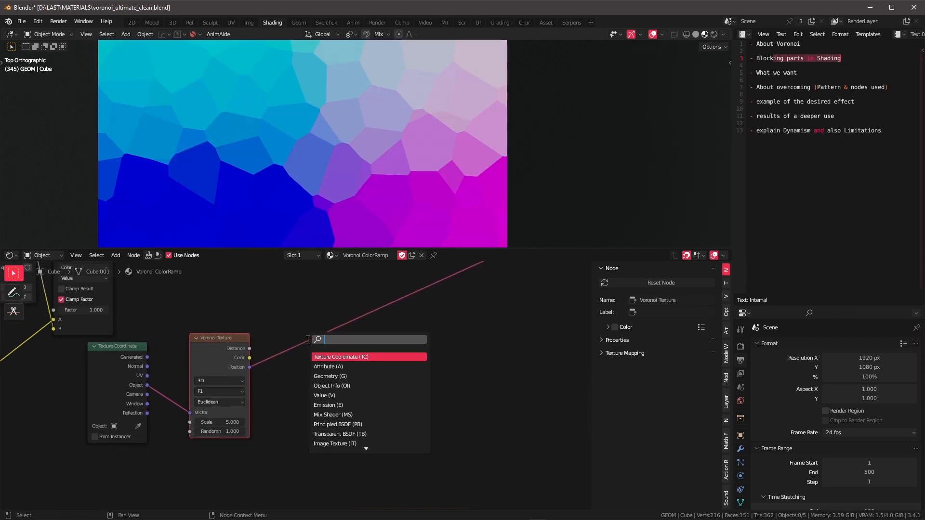
pyautogui.write('subr')
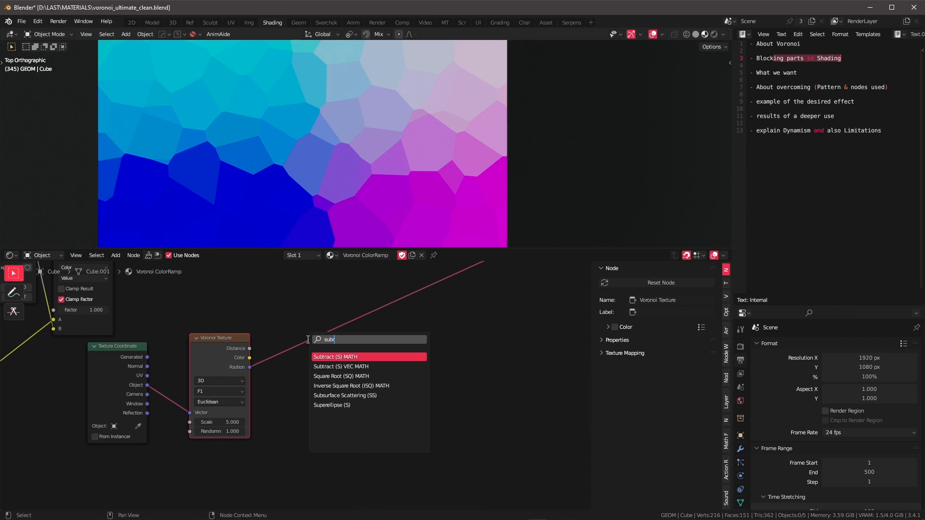
pyautogui.click(350, 366)
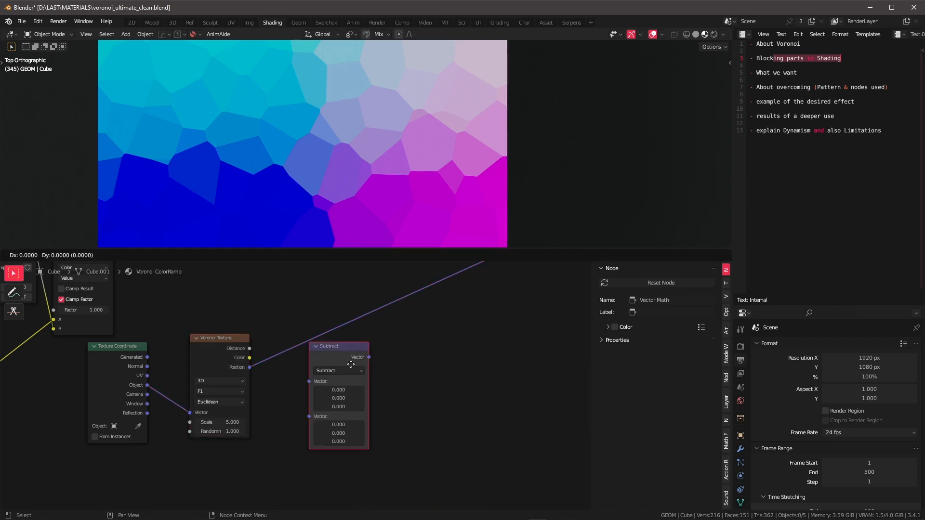
pyautogui.click(351, 364)
# Step: Subtract the Voronoi Position from the Object coordinates and preview the resulting vector on the cube
pyautogui.moveTo(148, 384); pyautogui.dragTo(309, 382)
pyautogui.moveTo(249, 367); pyautogui.dragTo(324, 391)
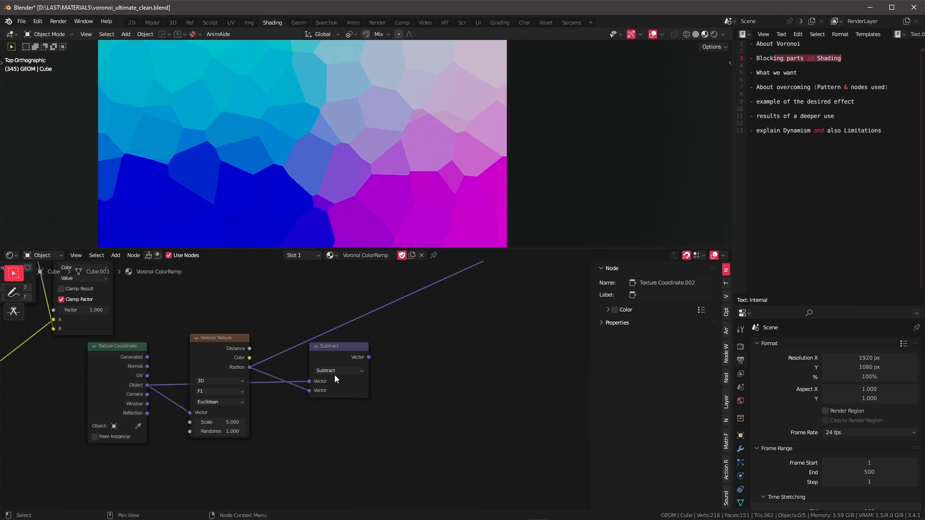
pyautogui.keyDown('ctrl'); pyautogui.keyDown('shift'); pyautogui.click(365, 358); pyautogui.keyUp('shift'); pyautogui.keyUp('ctrl')
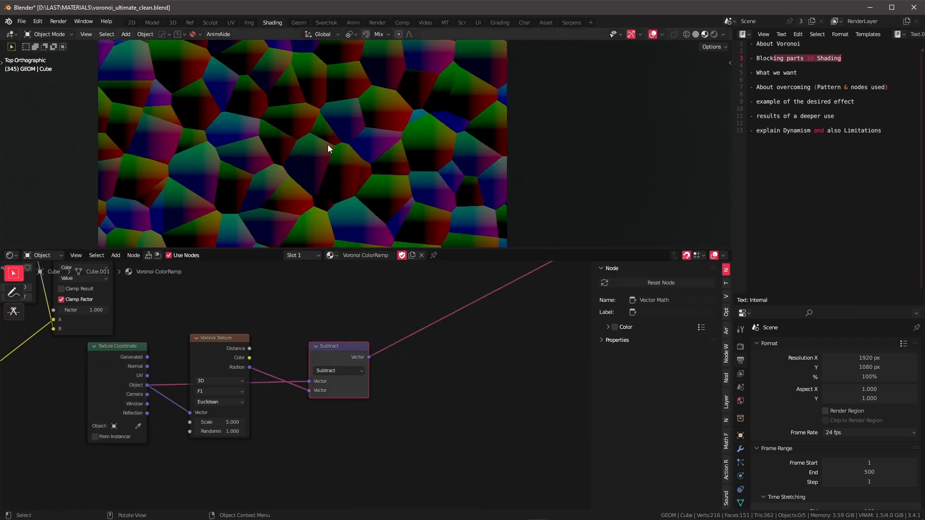
# Step: Examine the local coordinate gradients inside the Voronoi cells on the cube, up close and from the top
pyautogui.scroll(5, 325, 144)
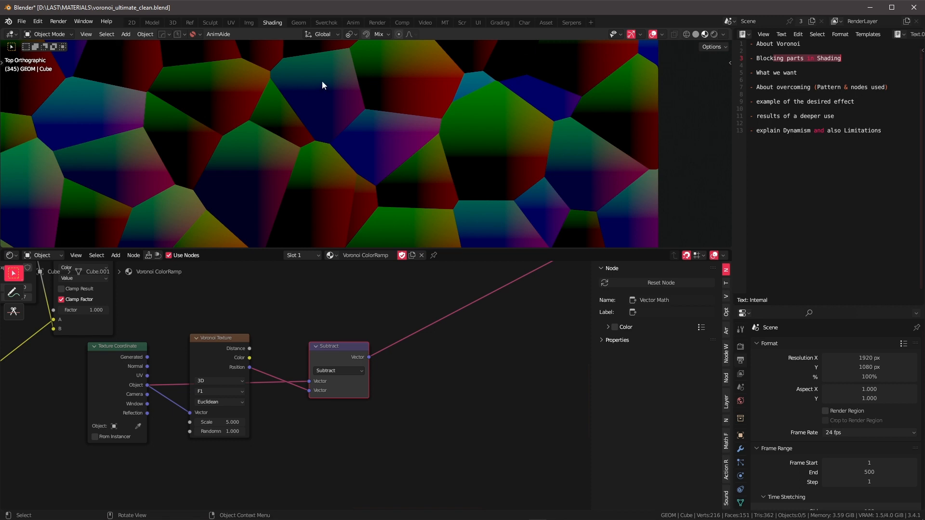
pyautogui.scroll(-3, 419, 86)
pyautogui.keyDown('shift'); pyautogui.moveTo(382, 136); pyautogui.dragTo(373, 141, button='middle'); pyautogui.keyUp('shift')
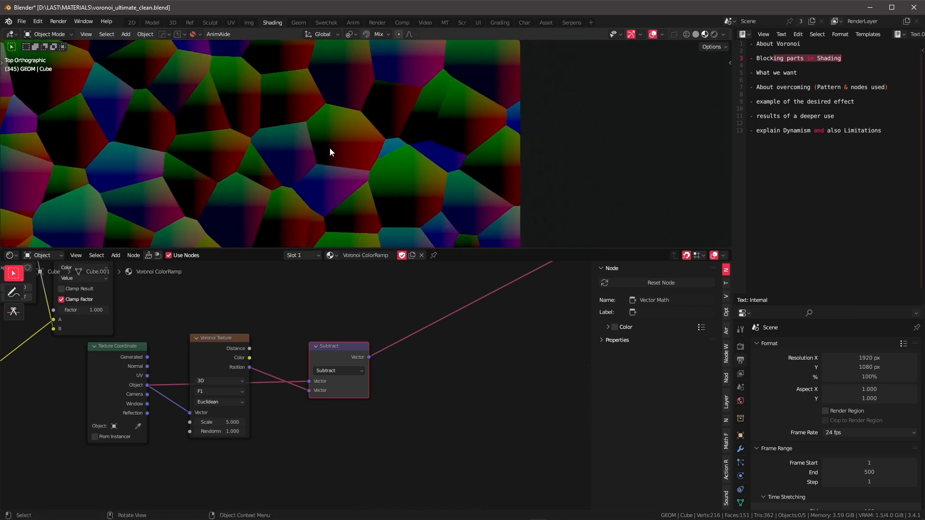
pyautogui.moveTo(250, 94); pyautogui.dragTo(273, 89, button='middle')
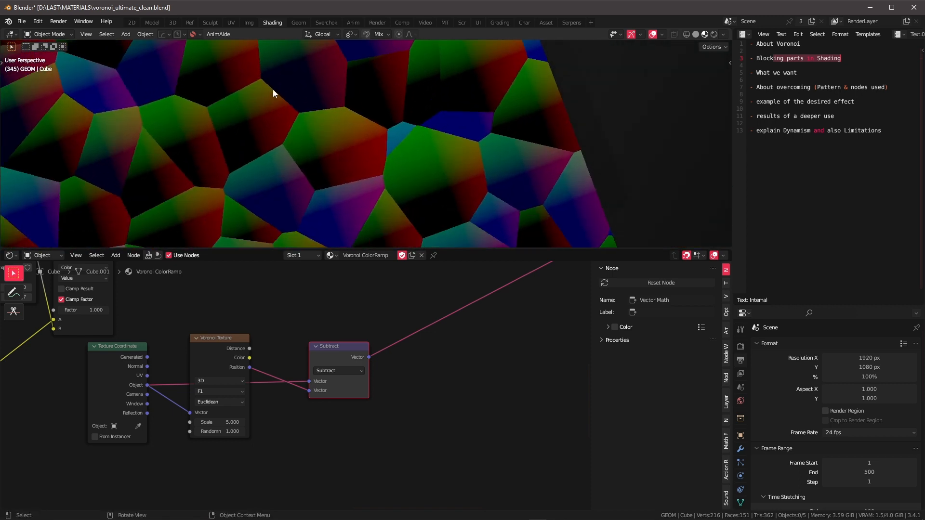
pyautogui.press('KP_7')
pyautogui.scroll(-3, 272, 88)
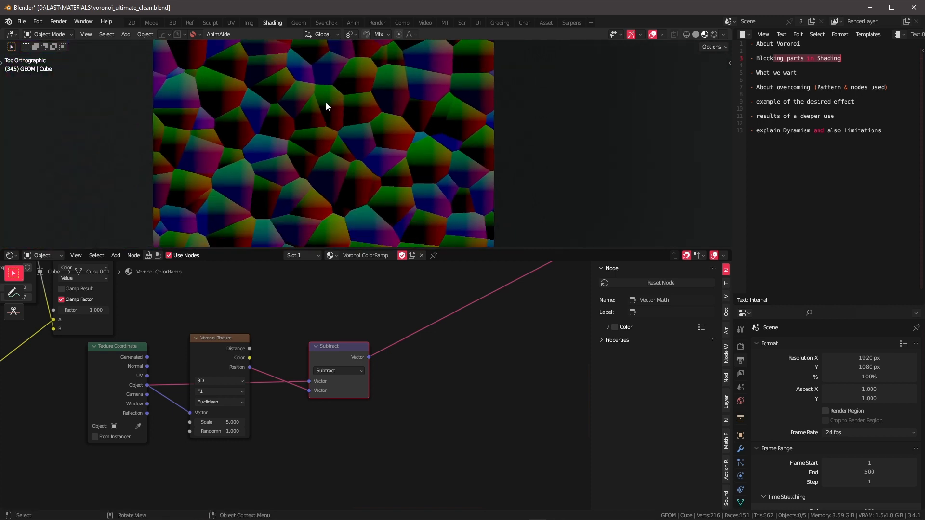
pyautogui.scroll(2, 346, 137)
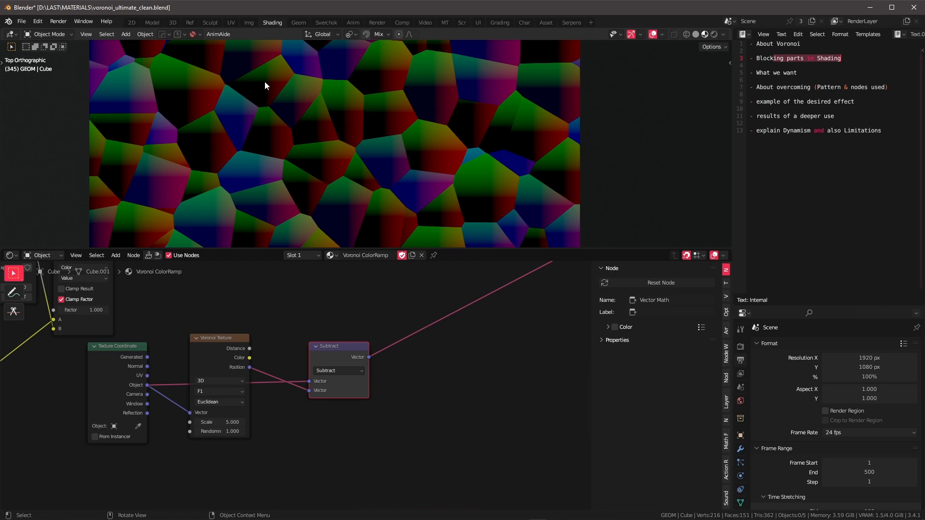
# Step: Insert a vector Scale node between the Subtract node and the material output
pyautogui.press('Tab')
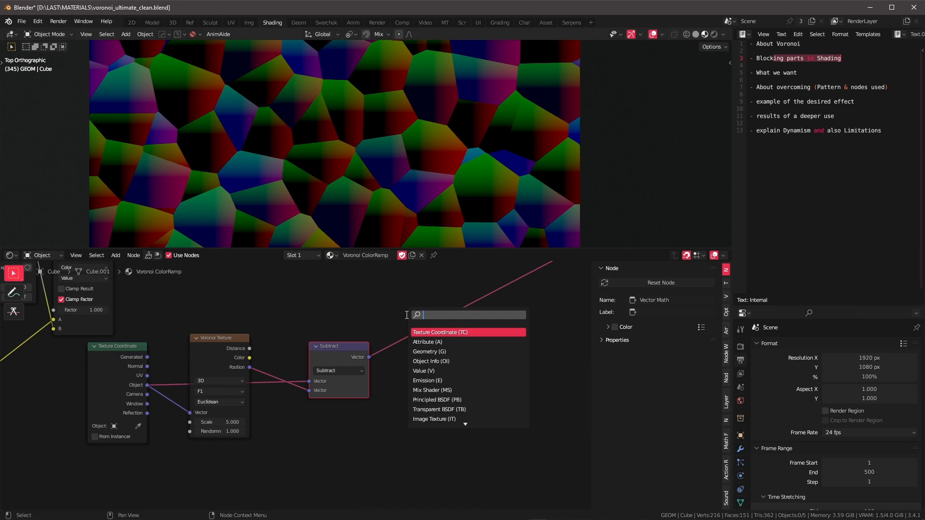
pyautogui.write('sca')
pyautogui.click(446, 341)
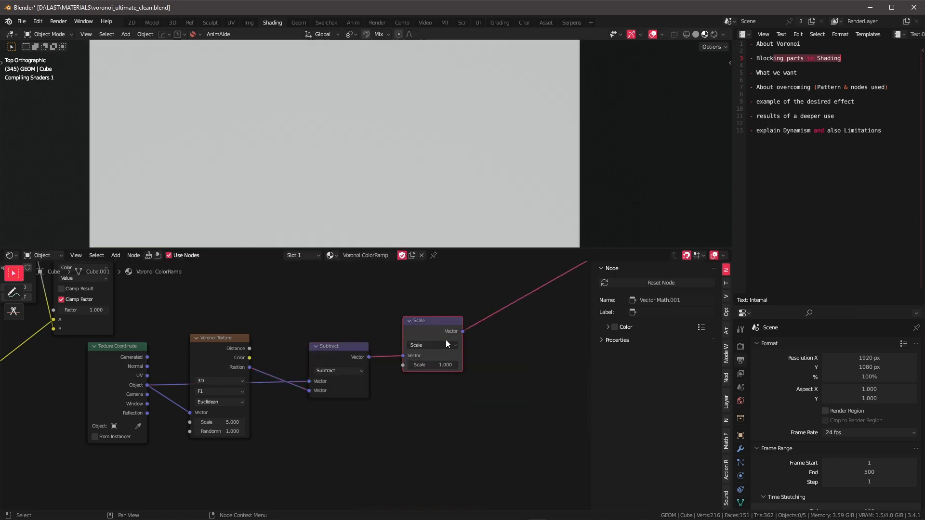
pyautogui.click(450, 340)
pyautogui.moveTo(433, 365)
pyautogui.mouseDown()
pyautogui.moveTo(448, 365)
pyautogui.moveTo(415, 365)
pyautogui.moveTo(427, 365)
pyautogui.mouseUp()
pyautogui.rightClick(433, 365)
# Step: Add an Image Texture node beyond the Scale node, below its link to the material output
pyautogui.moveTo(486, 335); pyautogui.dragTo(471, 431, button='middle')
pyautogui.scroll(-3, 251, 355)
pyautogui.scroll(-6, 277, 337)
pyautogui.scroll(6, 295, 373)
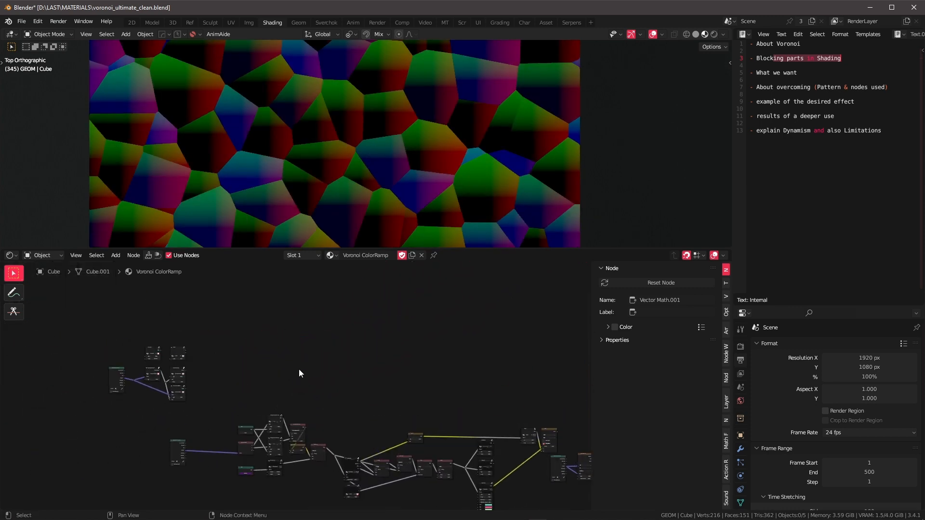
pyautogui.scroll(-6, 300, 370)
pyautogui.moveTo(329, 375); pyautogui.dragTo(66, 336, button='middle')
pyautogui.scroll(6, 281, 353)
pyautogui.scroll(3, 282, 356)
pyautogui.hotkey('shift', 'a')
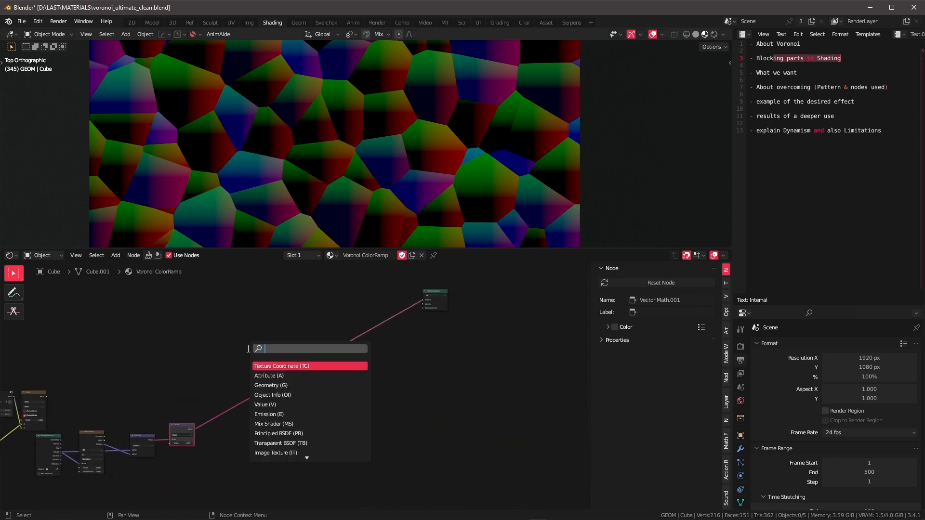
pyautogui.write('im')
pyautogui.click(283, 366)
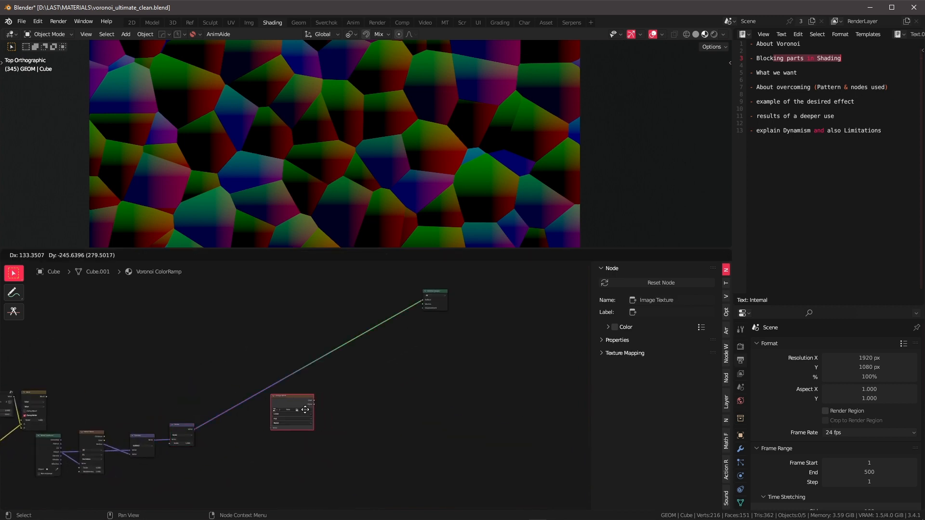
pyautogui.click(316, 403)
# Step: Load the existing PNG image into the Image Texture node and insert it between Scale and the material output
pyautogui.scroll(6, 325, 402)
pyautogui.click(263, 430)
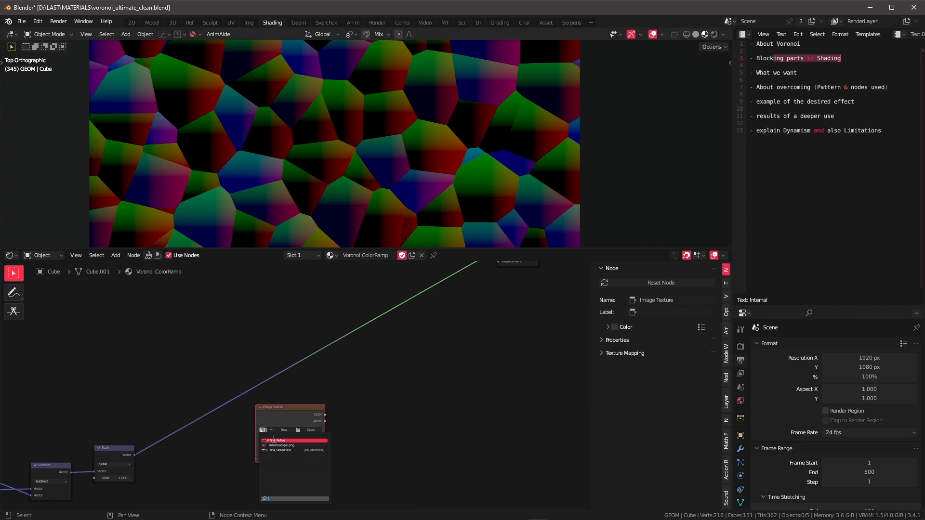
pyautogui.click(275, 445)
pyautogui.moveTo(276, 419); pyautogui.dragTo(218, 405)
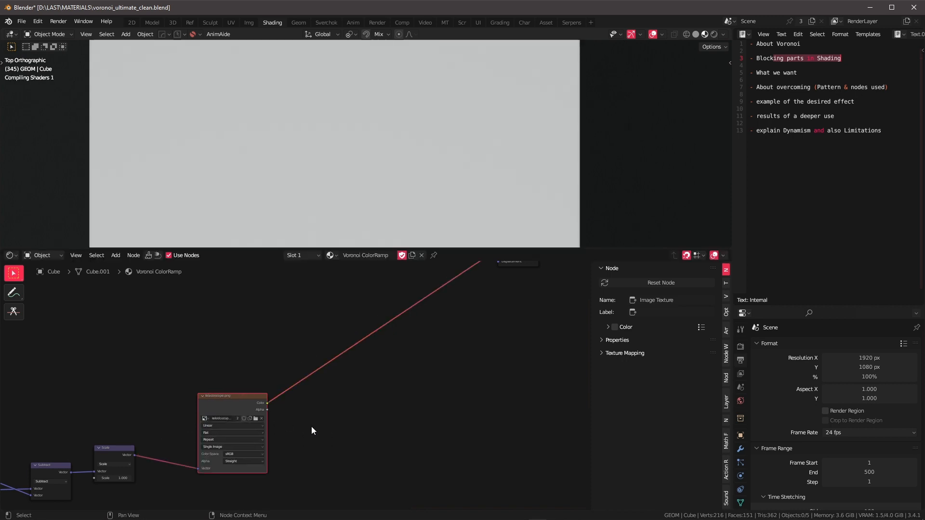
# Step: Increase the Scale node's factor so the image repeats more densely across the Voronoi cells
pyautogui.moveTo(252, 403); pyautogui.dragTo(360, 337, button='middle')
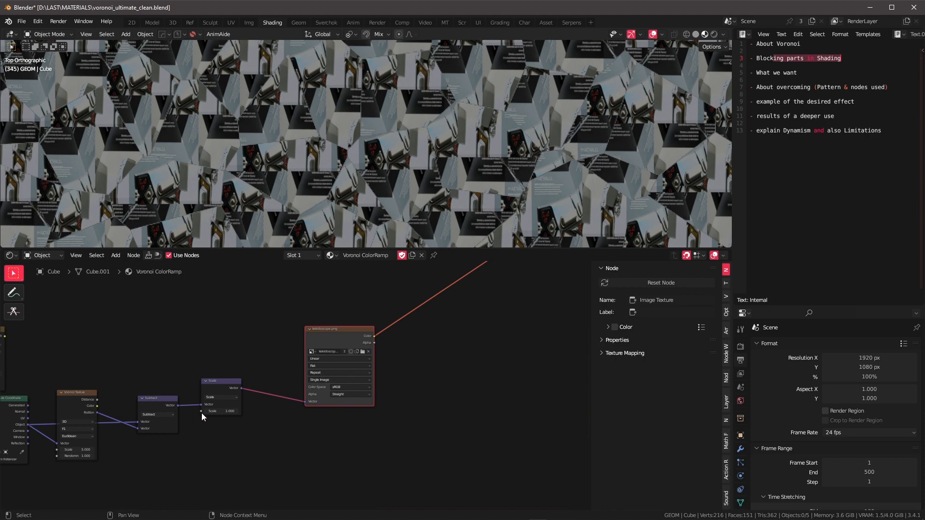
pyautogui.moveTo(208, 411); pyautogui.dragTo(232, 411)
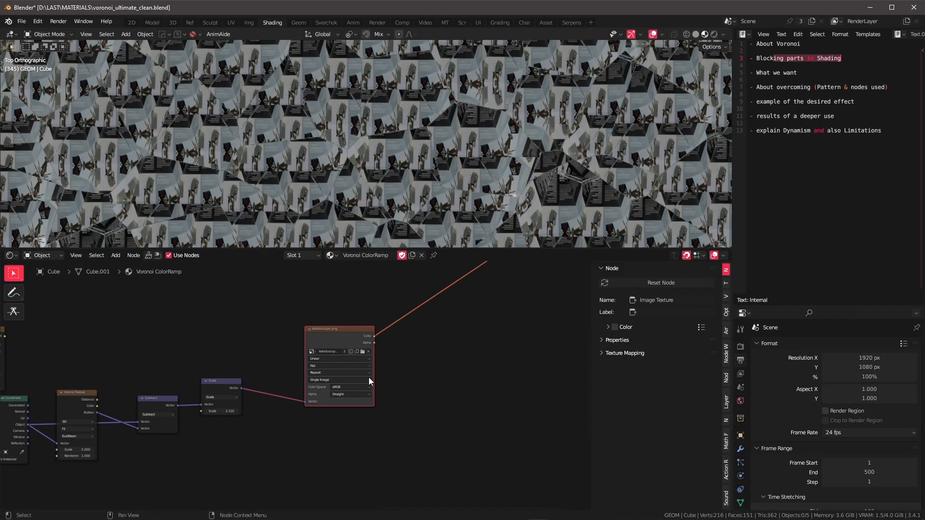
# Step: Remove the Image Texture node from the chain and preview the Scale node's output on the cube
pyautogui.keyDown('alt'); pyautogui.moveTo(338, 340); pyautogui.dragTo(406, 449); pyautogui.keyUp('alt')
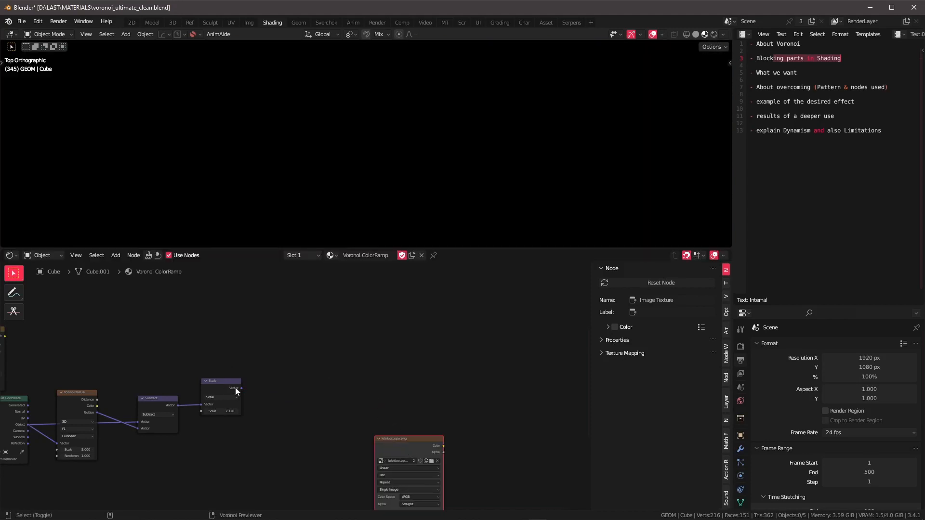
pyautogui.keyDown('ctrl'); pyautogui.keyDown('shift'); pyautogui.click(235, 388); pyautogui.keyUp('shift'); pyautogui.keyUp('ctrl')
pyautogui.moveTo(340, 428); pyautogui.dragTo(450, 475)
pyautogui.hotkey('ctrl', 'z')
pyautogui.scroll(-3, 298, 461)
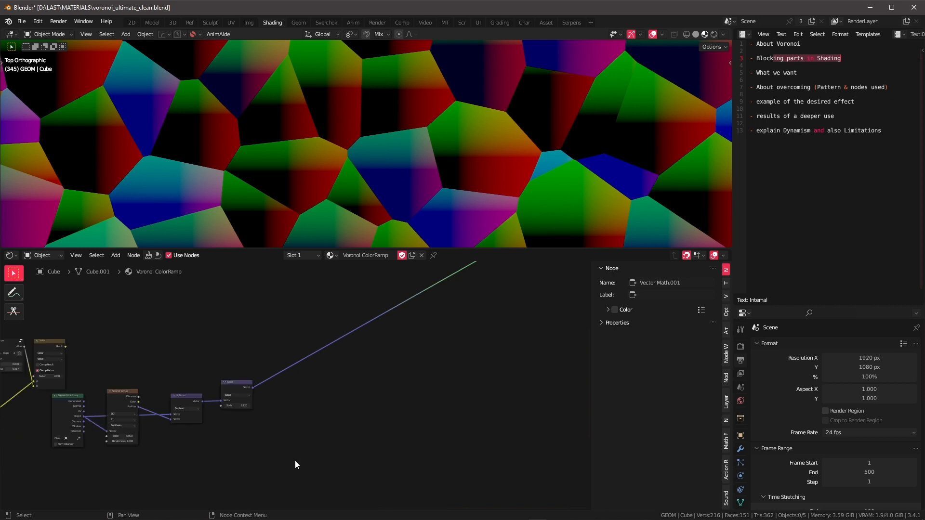
# Step: Examine the square pattern's node chain from the new Voronoi Texture setup back to the Voronoi 1D group
pyautogui.moveTo(295, 461); pyautogui.dragTo(447, 444, button='middle')
pyautogui.scroll(-6, 406, 199)
pyautogui.keyDown('shift'); pyautogui.moveTo(394, 363); pyautogui.dragTo(404, 391, button='middle'); pyautogui.keyUp('shift')
pyautogui.scroll(2, 410, 320)
pyautogui.moveTo(172, 382); pyautogui.dragTo(428, 359, button='middle')
pyautogui.moveTo(231, 410); pyautogui.dragTo(306, 379, button='middle')
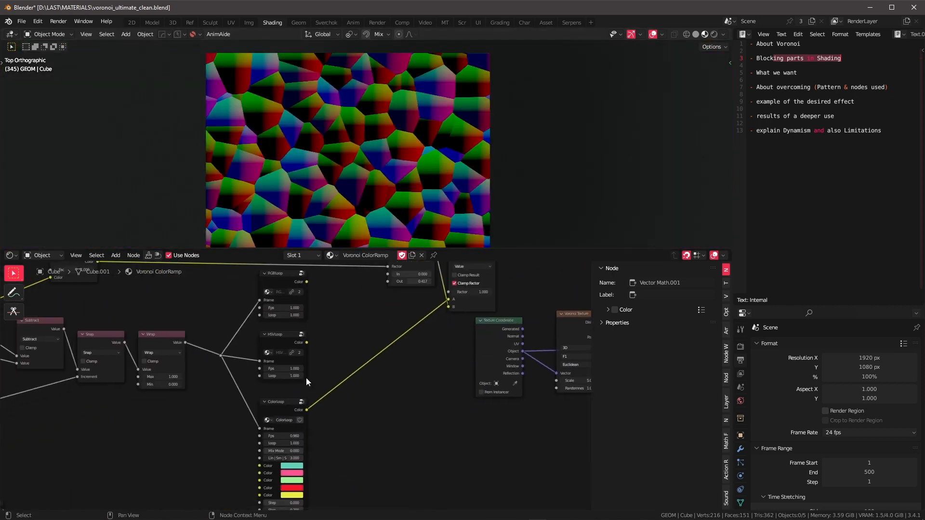
pyautogui.moveTo(162, 357); pyautogui.dragTo(266, 392, button='middle')
pyautogui.moveTo(455, 384); pyautogui.dragTo(219, 357, button='middle')
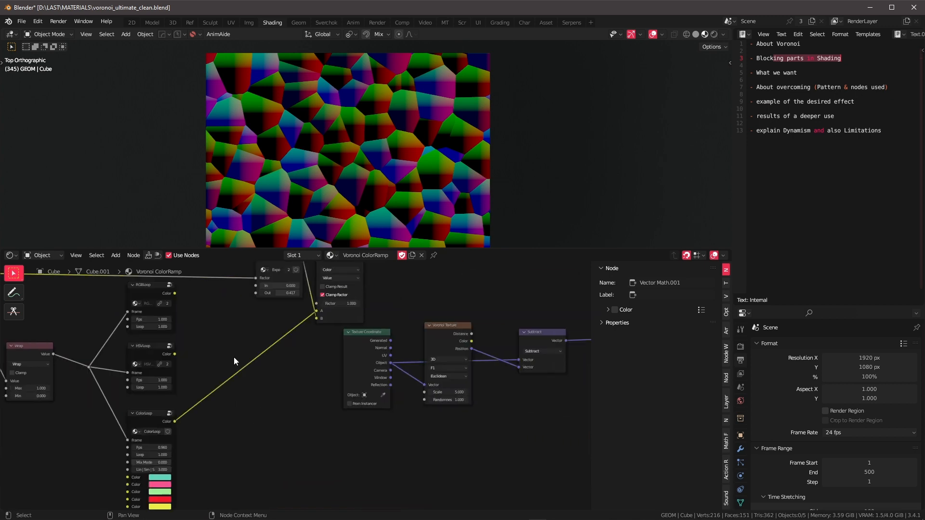
pyautogui.moveTo(506, 336); pyautogui.dragTo(336, 342, button='middle')
pyautogui.moveTo(336, 315); pyautogui.dragTo(490, 398)
pyautogui.moveTo(289, 306); pyautogui.dragTo(135, 310, button='middle')
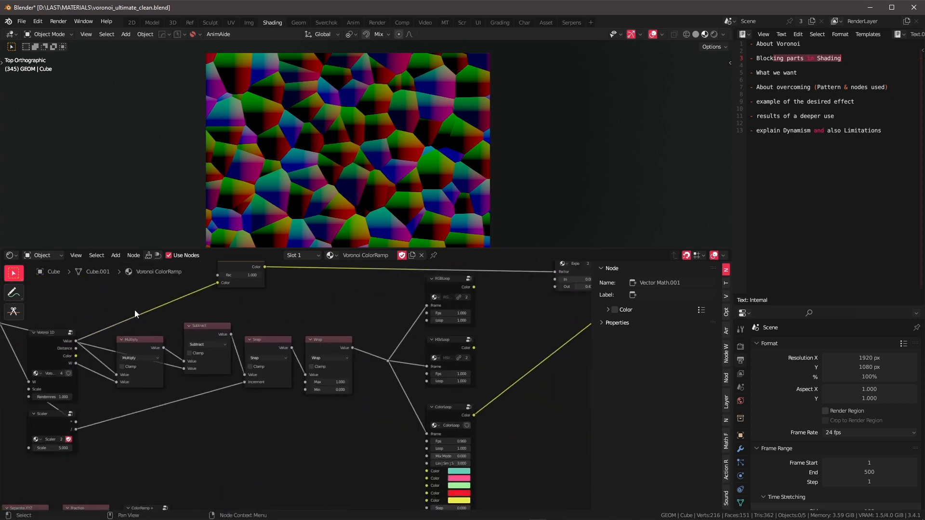
# Step: Move the Voronoi 1D group slightly higher and raise the Multiply node level with the Subtract node after it
pyautogui.click(227, 364)
pyautogui.moveTo(74, 349); pyautogui.dragTo(202, 357, button='middle')
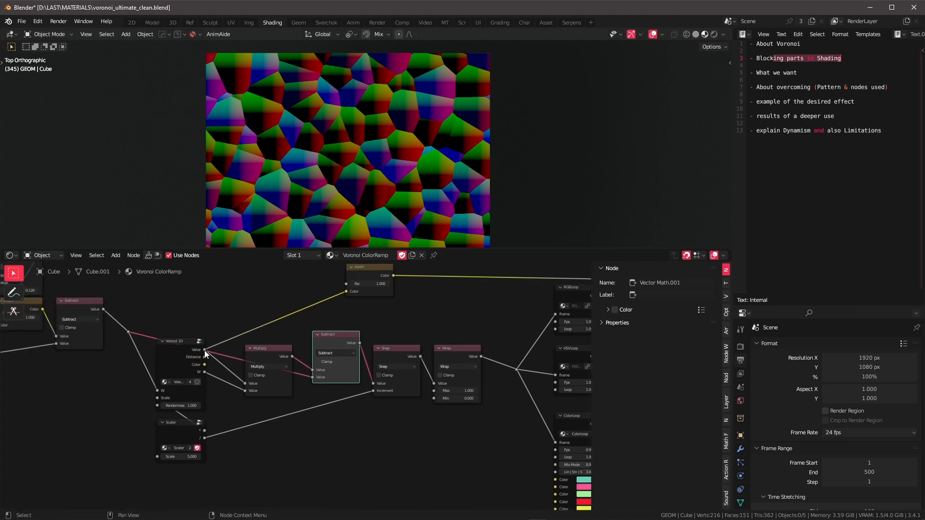
pyautogui.moveTo(188, 342); pyautogui.dragTo(189, 322)
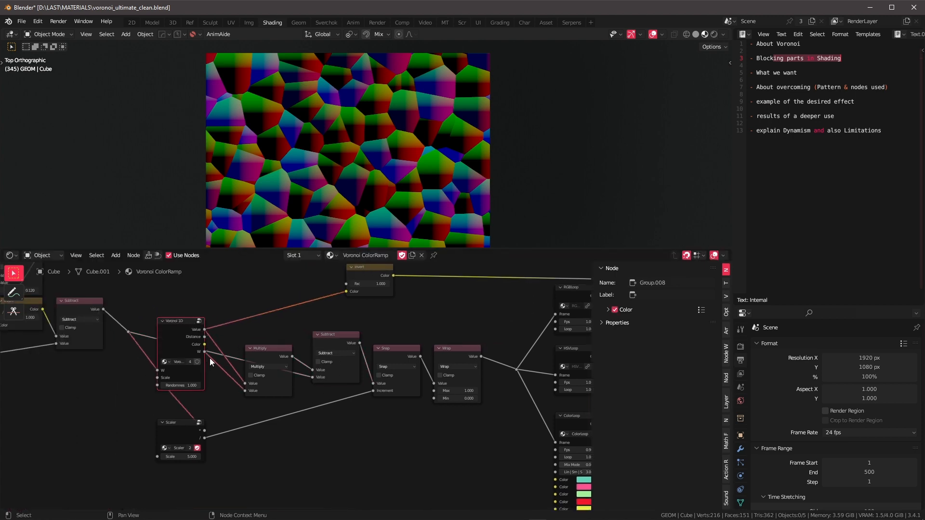
pyautogui.moveTo(256, 357); pyautogui.dragTo(257, 343)
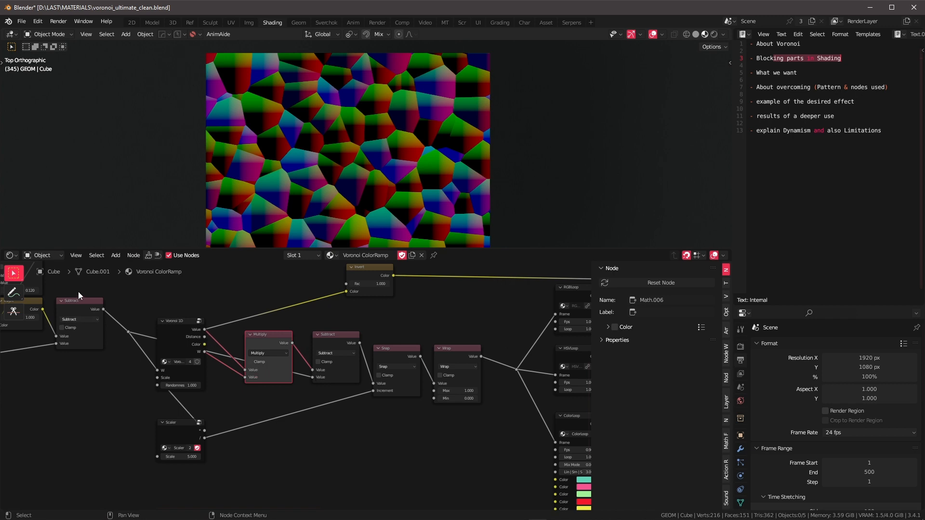
# Step: Move the Voronoi 1D group slightly to the left, away from the Multiply node
pyautogui.moveTo(116, 317); pyautogui.dragTo(214, 337, button='middle')
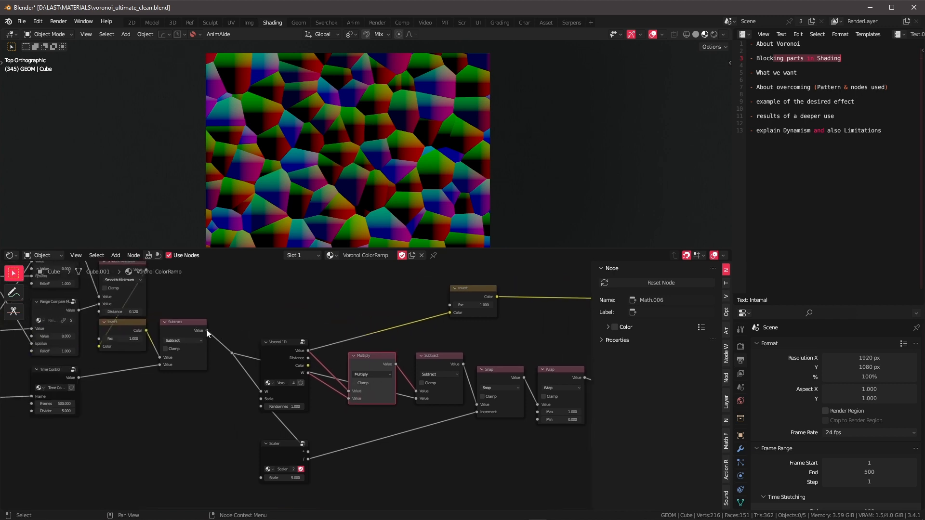
pyautogui.click(231, 352)
pyautogui.moveTo(270, 359); pyautogui.dragTo(273, 354)
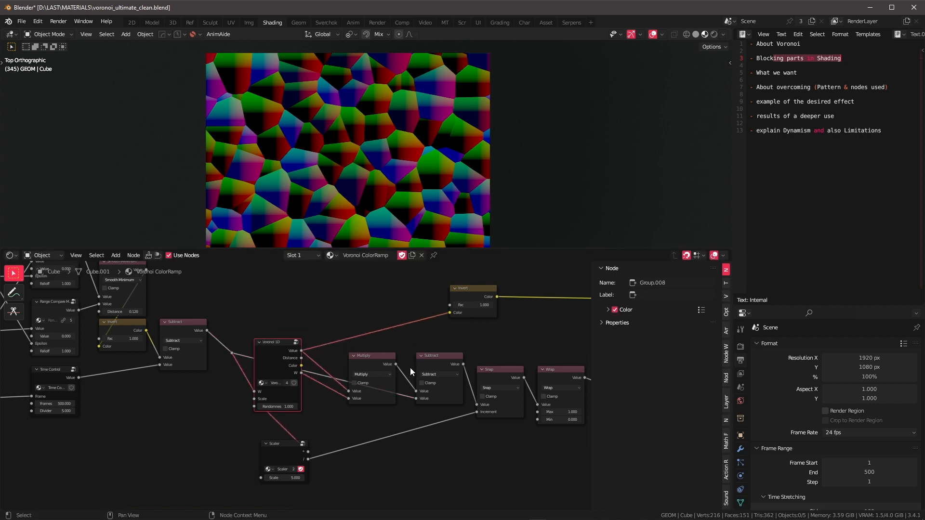
pyautogui.moveTo(427, 372); pyautogui.dragTo(349, 363, button='middle')
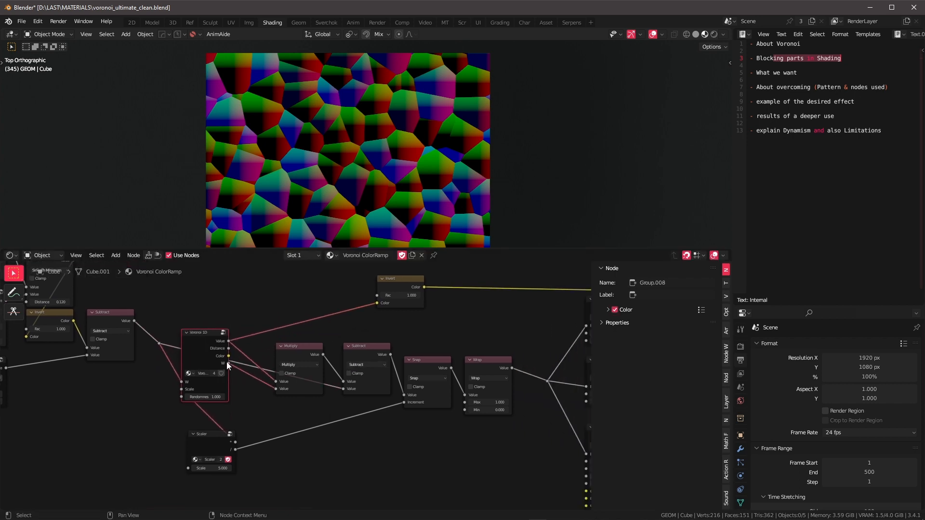
pyautogui.moveTo(230, 364); pyautogui.dragTo(231, 365)
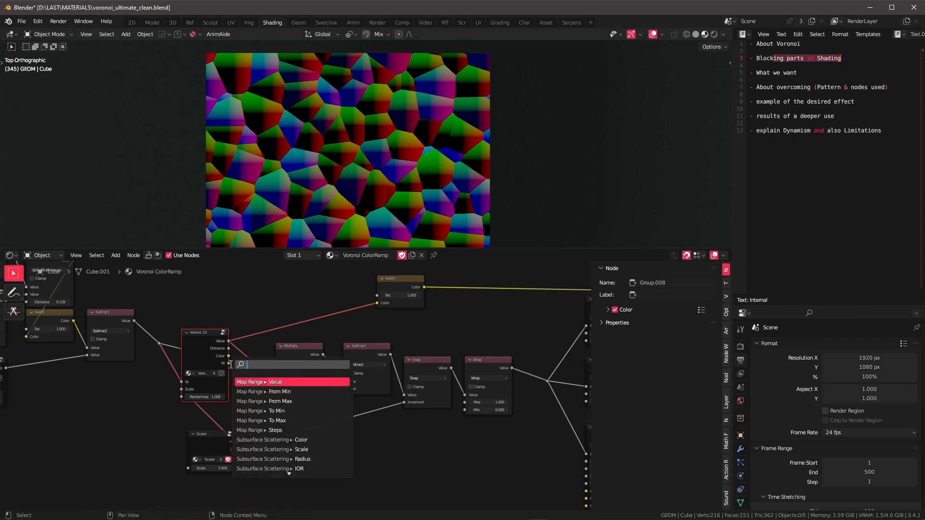
pyautogui.click(336, 343)
# Step: Preview the output of the Subtract node that follows the Multiply node on the cube
pyautogui.scroll(-4, 343, 340)
pyautogui.moveTo(353, 353); pyautogui.dragTo(263, 353, button='middle')
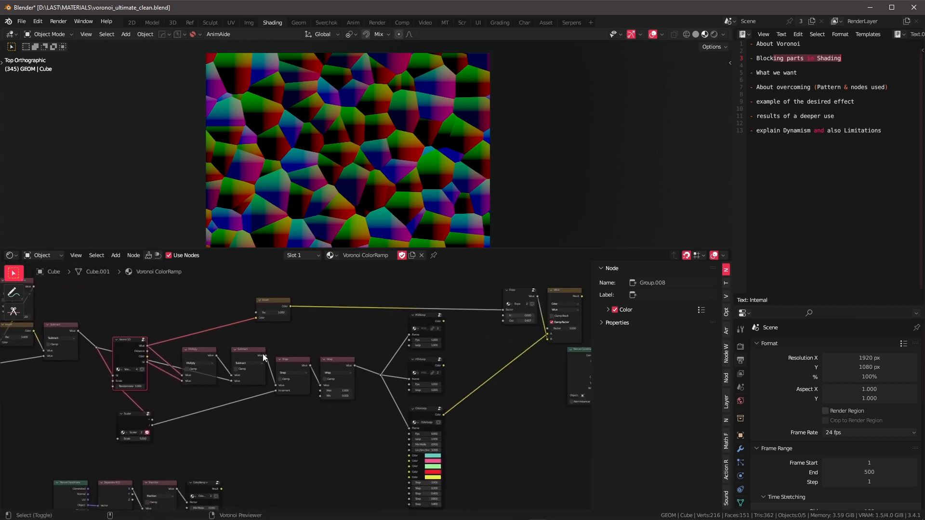
pyautogui.keyDown('ctrl'); pyautogui.keyDown('shift'); pyautogui.click(263, 354); pyautogui.keyUp('shift'); pyautogui.keyUp('ctrl')
pyautogui.scroll(1, 305, 376)
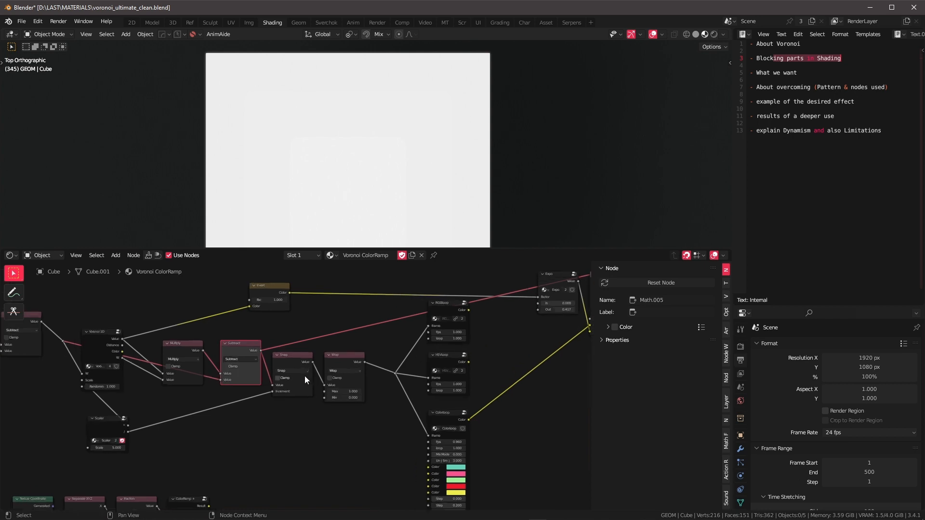
# Step: Play the animation from the first frame to watch the Subtract node's stepped squares grow, and stop it
pyautogui.hotkey('shift', 'Left')
pyautogui.scroll(-2, 415, 204)
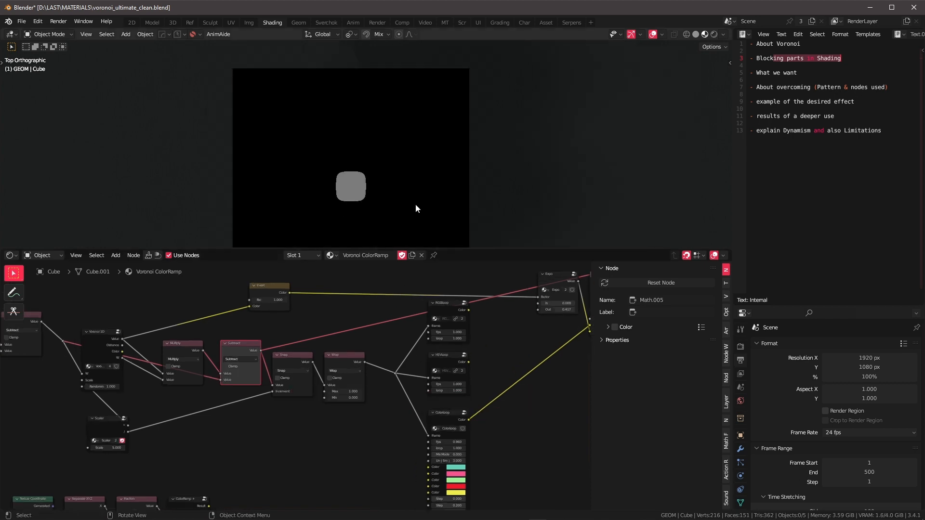
pyautogui.keyDown('shift'); pyautogui.moveTo(415, 204); pyautogui.dragTo(412, 164, button='middle'); pyautogui.keyUp('shift')
pyautogui.press('space')
pyautogui.scroll(2, 411, 165)
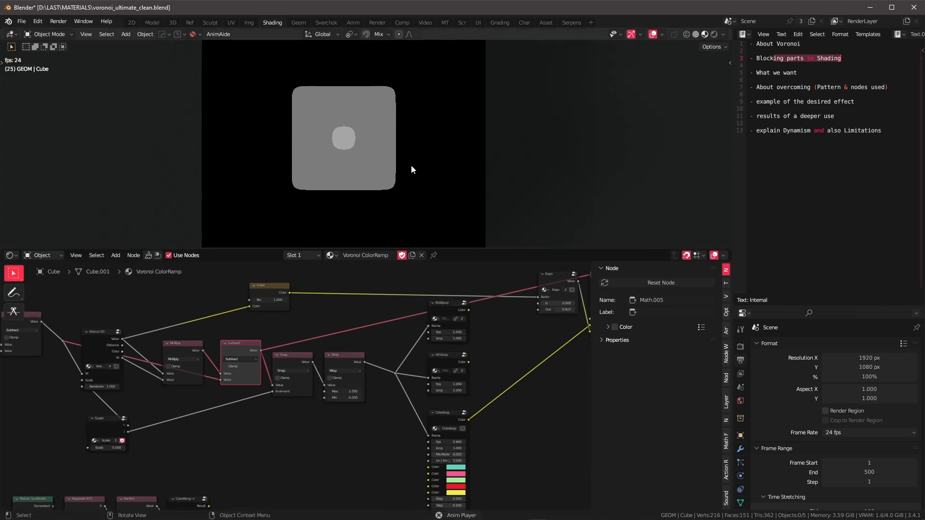
pyautogui.press('space')
# Step: Compare the pattern at the last and first frames, replaying the animation from the start and stopping it at frame 61
pyautogui.moveTo(272, 364); pyautogui.dragTo(376, 381, button='middle')
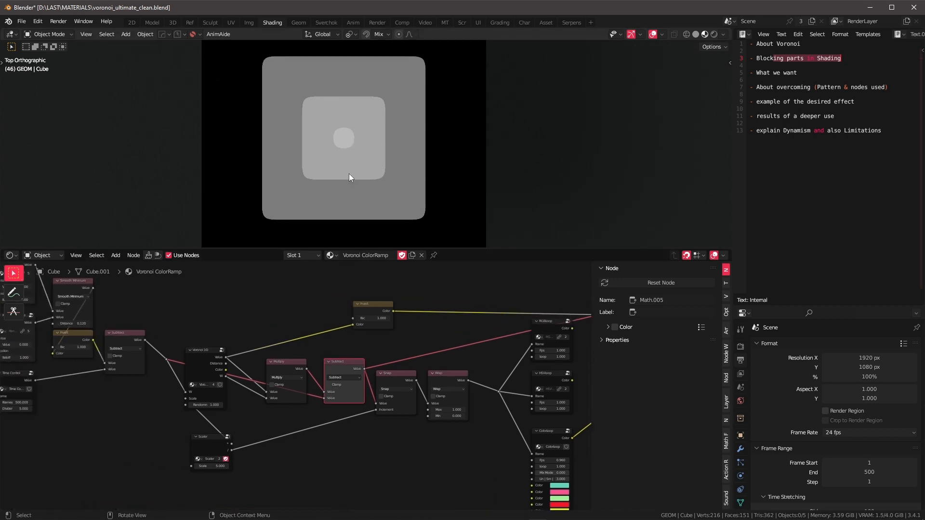
pyautogui.hotkey('shift', 'Right')
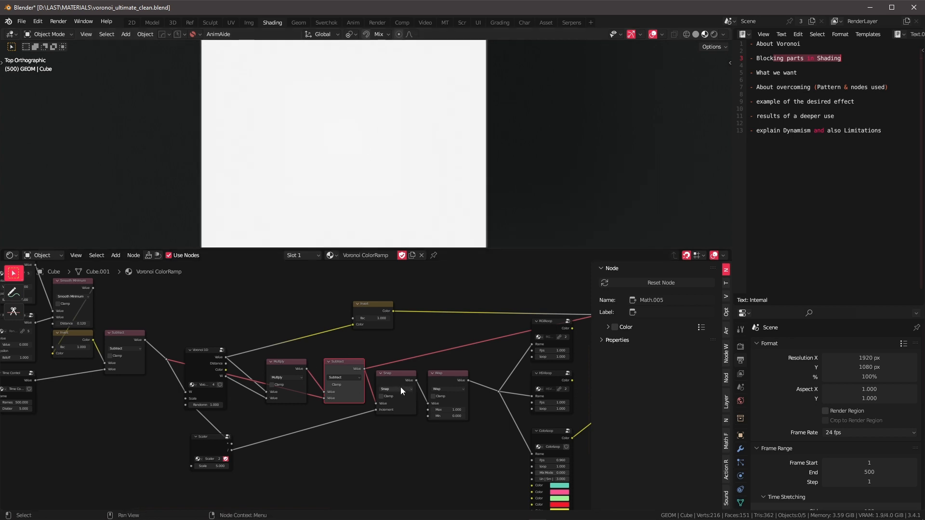
pyautogui.hotkey('shift', 'Left')
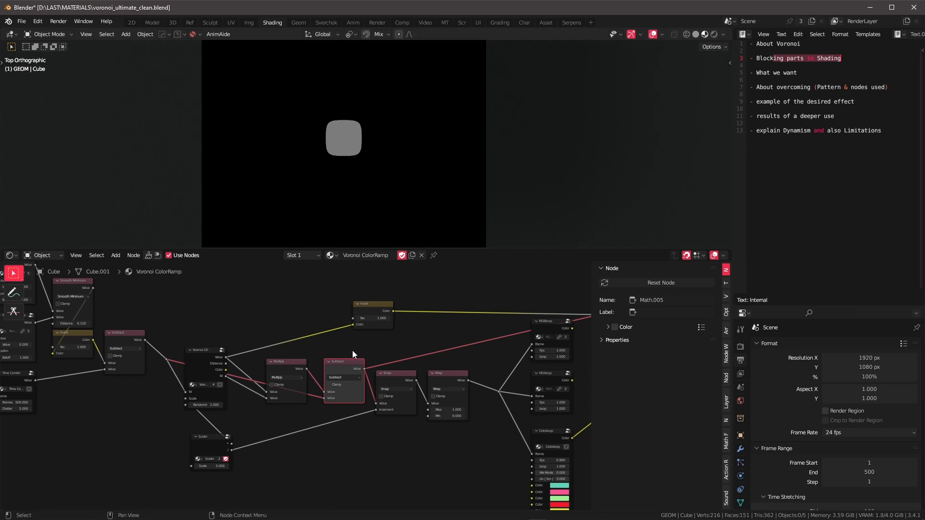
pyautogui.press('space')
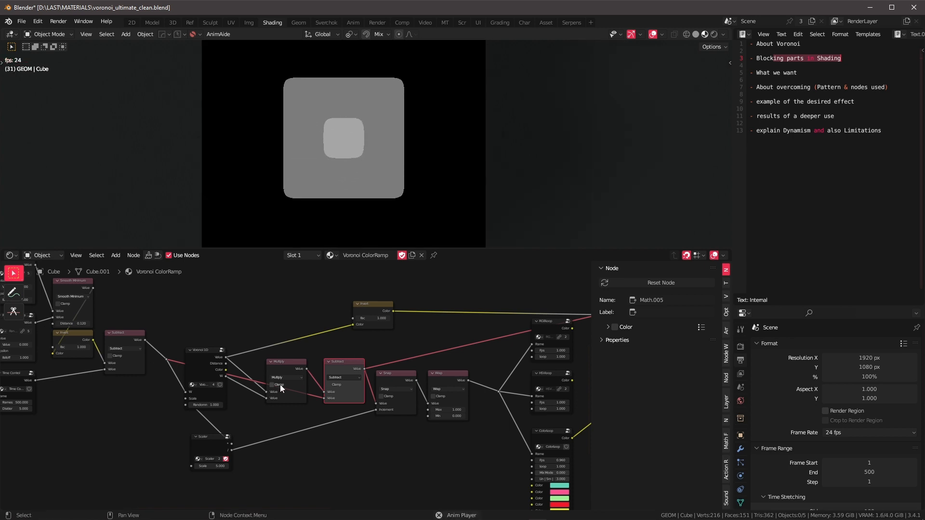
pyautogui.press('space')
# Step: Mute the Multiply node after the Voronoi 1D group to compare the pattern without it
pyautogui.moveTo(284, 369); pyautogui.dragTo(276, 369)
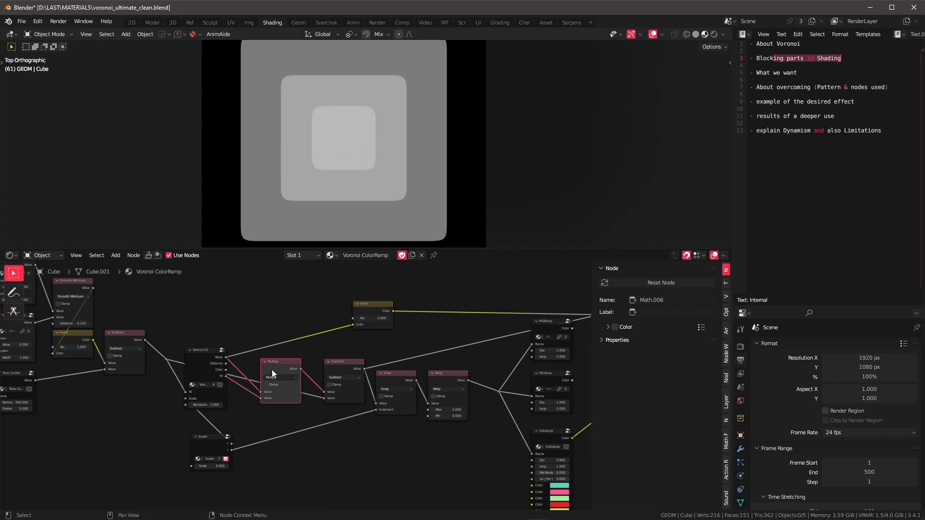
pyautogui.press('m')
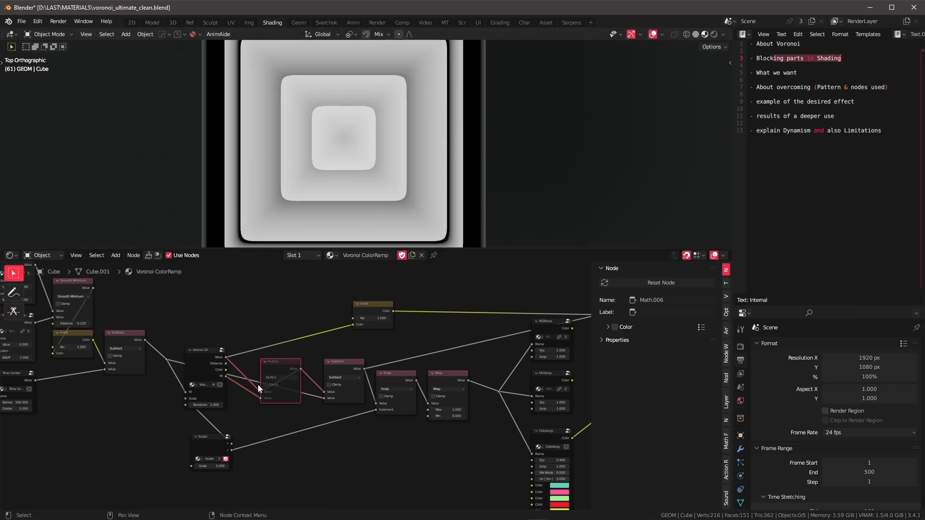
pyautogui.moveTo(299, 352); pyautogui.dragTo(343, 362, button='middle')
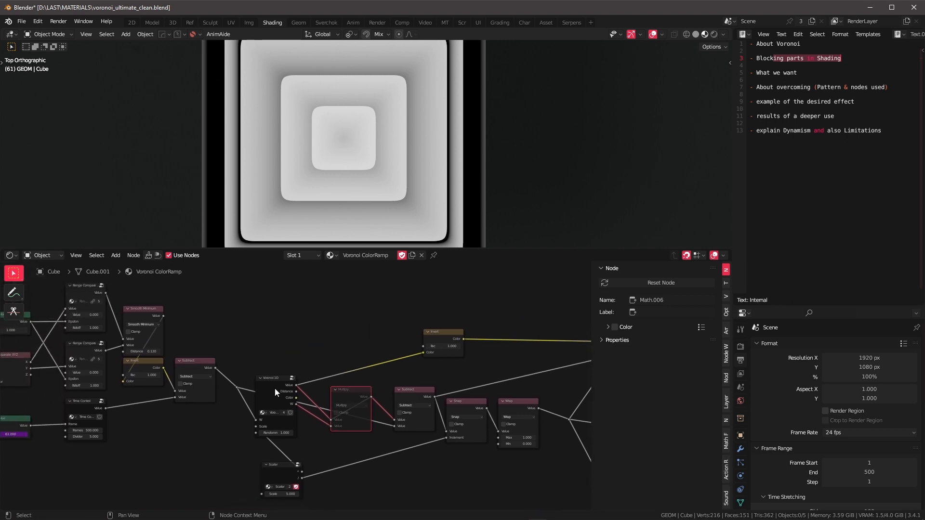
pyautogui.moveTo(274, 388); pyautogui.dragTo(274, 398)
pyautogui.moveTo(409, 372); pyautogui.dragTo(379, 386, button='middle')
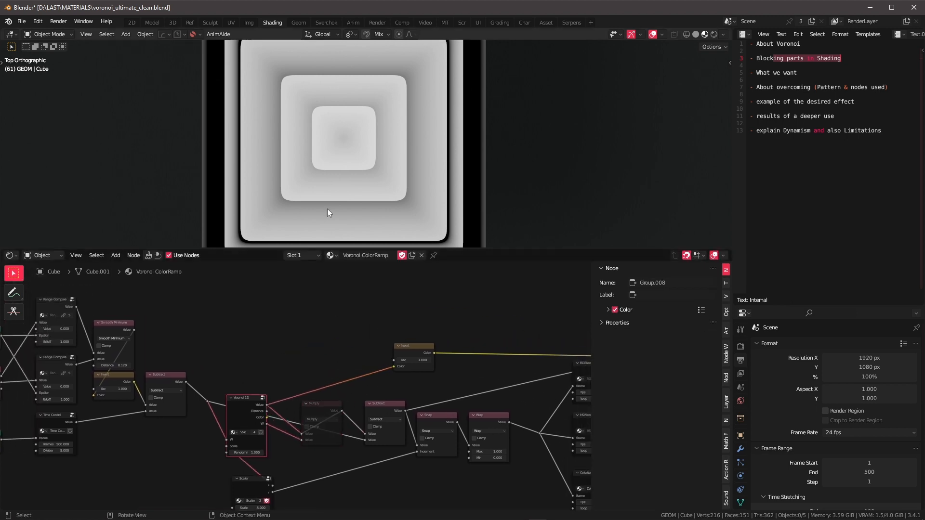
# Step: Examine the gradients inside the squares and unmute the Multiply node
pyautogui.moveTo(313, 403); pyautogui.dragTo(313, 408)
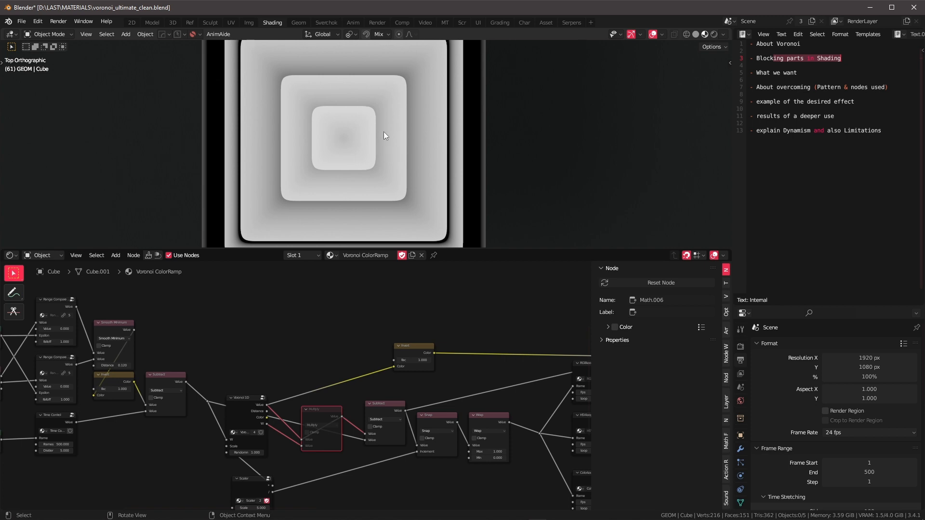
pyautogui.moveTo(377, 144); pyautogui.dragTo(401, 147)
pyautogui.moveTo(316, 412); pyautogui.dragTo(316, 407)
pyautogui.press('m')
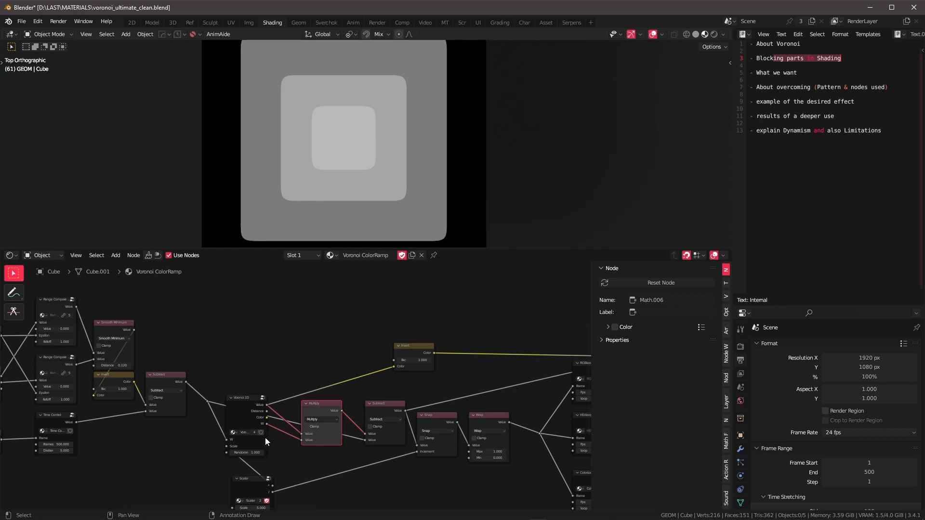
# Step: Raise the Voronoi 1D group slightly and move the Subtract node closer to the Multiply node
pyautogui.scroll(1, 289, 414)
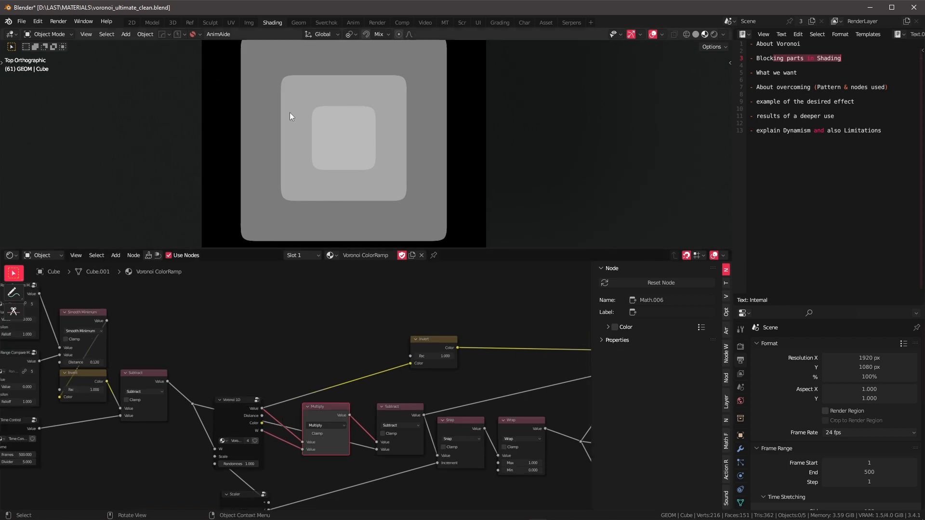
pyautogui.moveTo(267, 446); pyautogui.dragTo(292, 407, button='middle')
pyautogui.scroll(4, 291, 406)
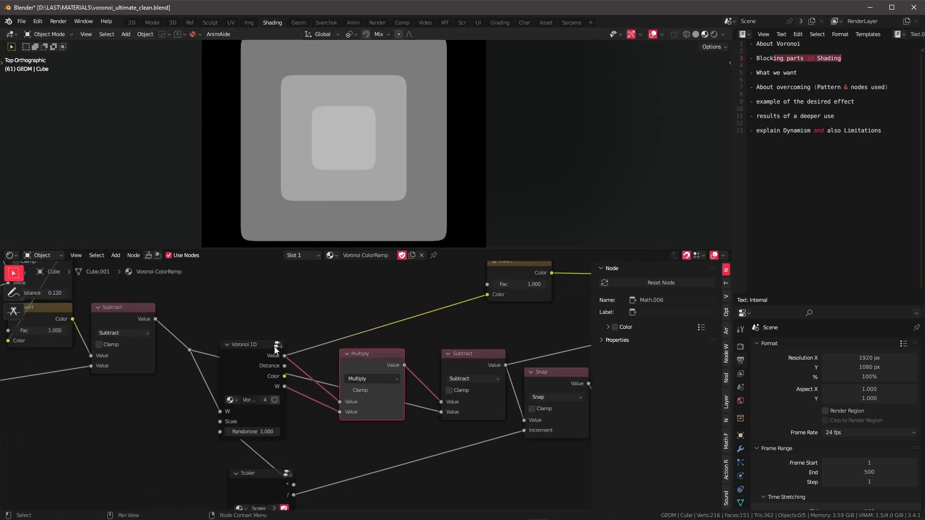
pyautogui.moveTo(259, 366); pyautogui.dragTo(261, 356)
pyautogui.moveTo(427, 348); pyautogui.dragTo(351, 337, button='middle')
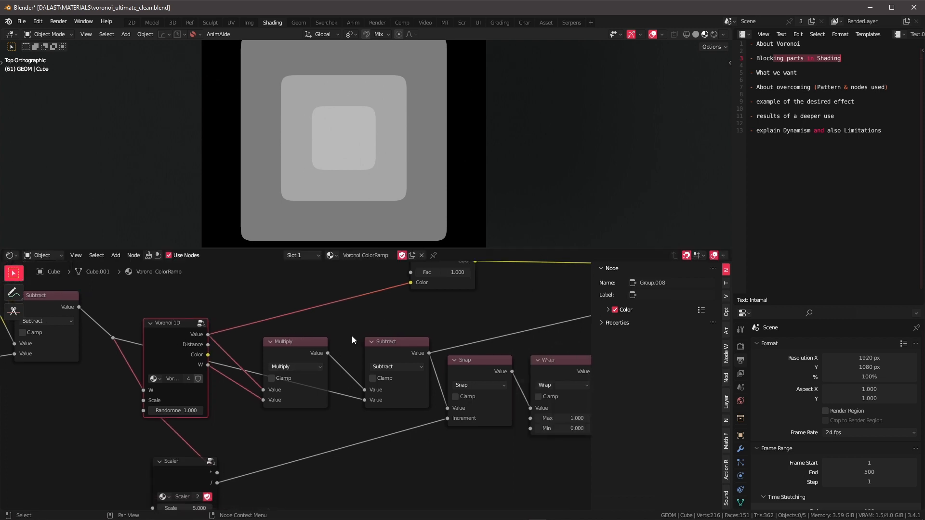
pyautogui.scroll(-4, 429, 325)
pyautogui.moveTo(439, 319); pyautogui.dragTo(317, 329, button='middle')
pyautogui.moveTo(299, 354); pyautogui.dragTo(286, 354)
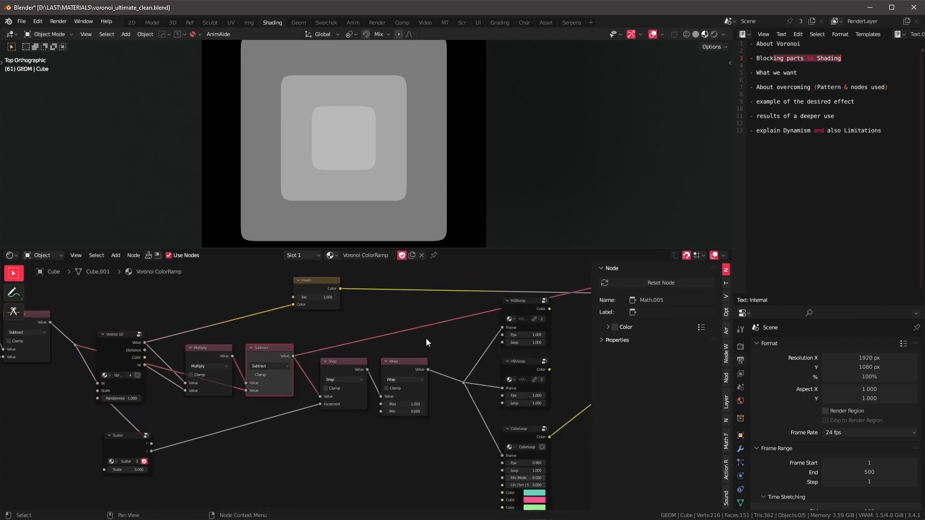
# Step: Preview the Snap node's output on the cube, followed by the output of the Wrap node with Max 1.000 and Min 0.000
pyautogui.moveTo(344, 355); pyautogui.dragTo(279, 341, button='middle')
pyautogui.keyDown('ctrl'); pyautogui.keyDown('shift'); pyautogui.click(301, 354); pyautogui.keyUp('shift'); pyautogui.keyUp('ctrl')
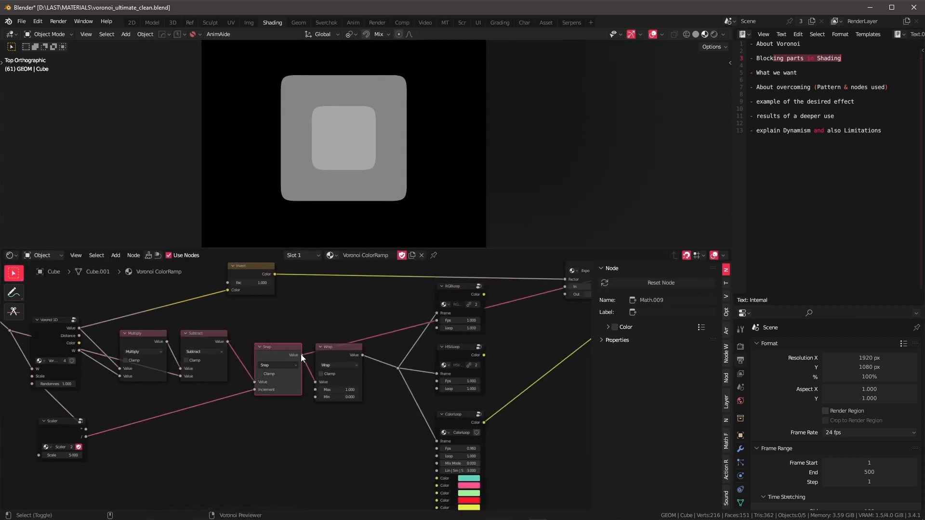
pyautogui.moveTo(217, 426); pyautogui.dragTo(277, 408, button='middle')
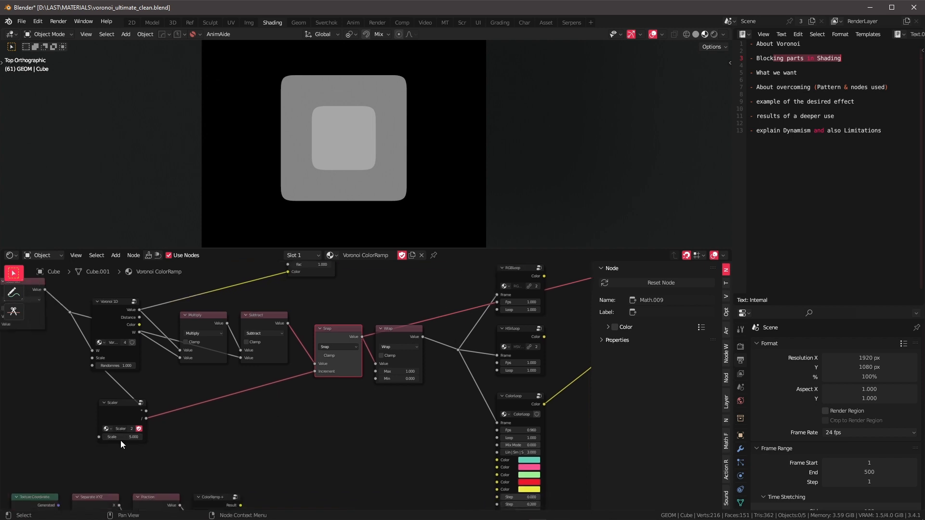
pyautogui.moveTo(376, 388); pyautogui.dragTo(290, 415, button='middle')
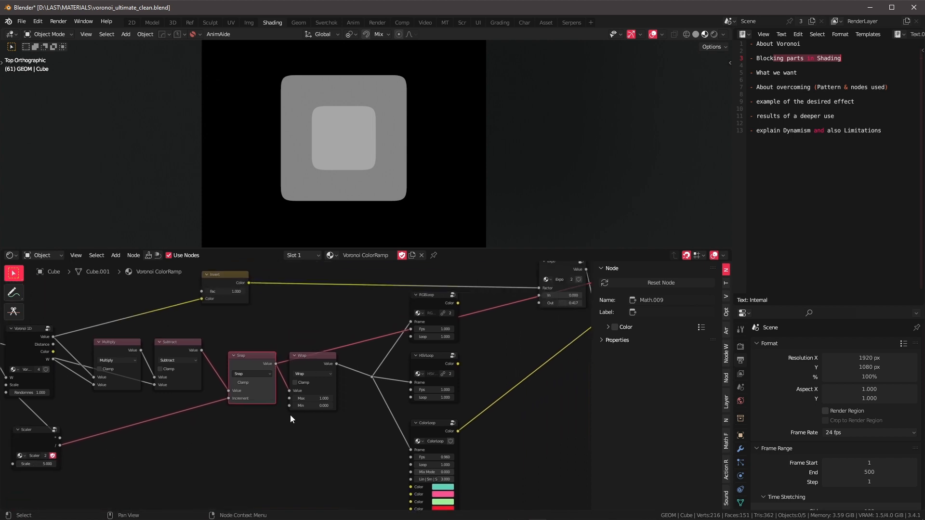
pyautogui.keyDown('ctrl'); pyautogui.keyDown('shift'); pyautogui.click(332, 364); pyautogui.keyUp('shift'); pyautogui.keyUp('ctrl')
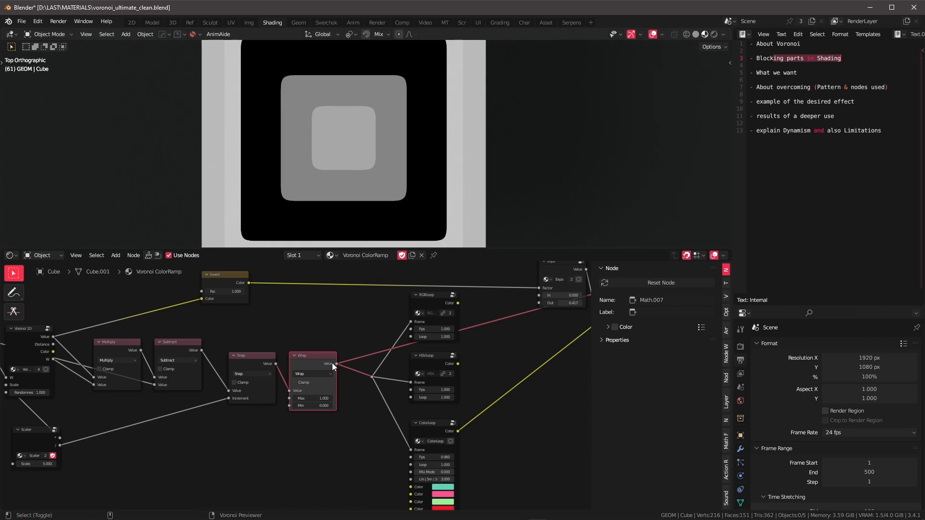
pyautogui.scroll(-2, 308, 105)
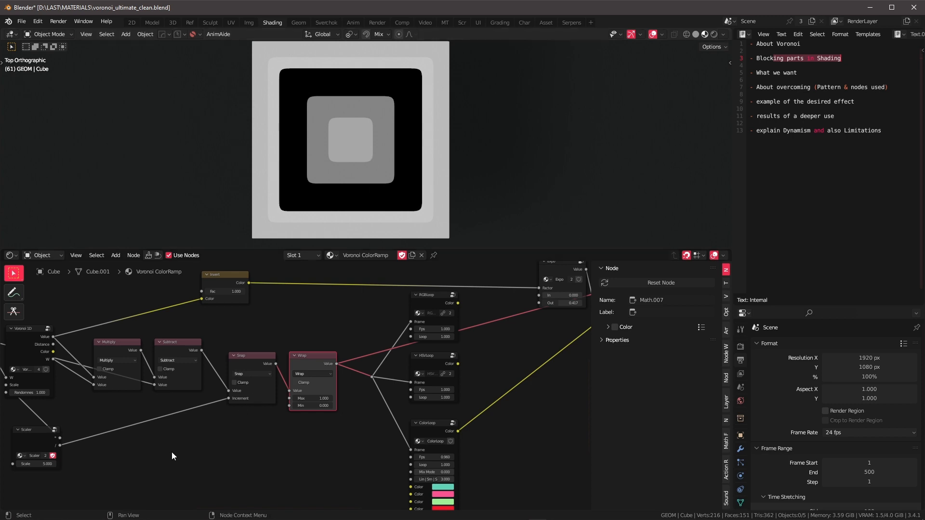
# Step: Annotate a horizontal number line below the Snap and Wrap nodes, with tick marks labelled 0, 1, 2 and 3
pyautogui.press('d')
pyautogui.moveTo(163, 456); pyautogui.dragTo(166, 467)
pyautogui.moveTo(235, 441); pyautogui.dragTo(237, 462)
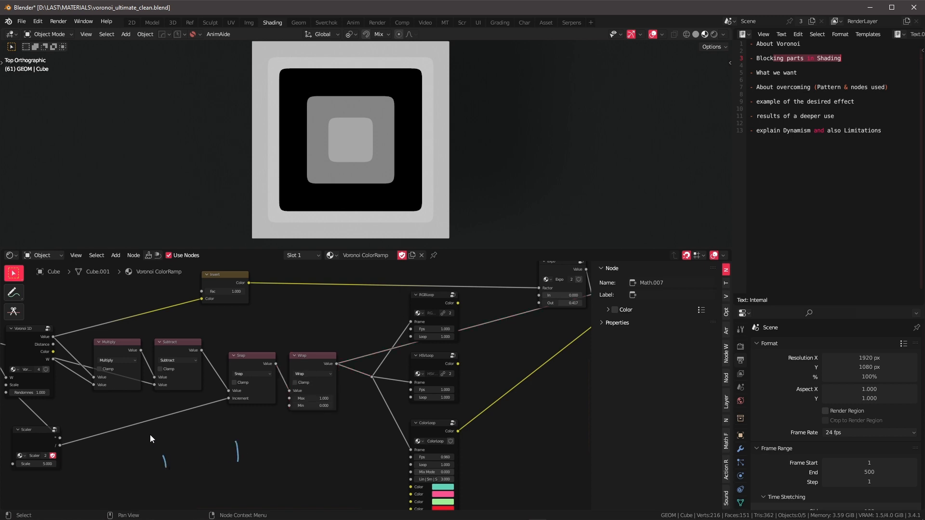
pyautogui.moveTo(151, 436); pyautogui.dragTo(160, 431)
pyautogui.moveTo(229, 418); pyautogui.dragTo(230, 433)
pyautogui.moveTo(166, 461); pyautogui.dragTo(535, 452)
pyautogui.moveTo(333, 442); pyautogui.dragTo(331, 464)
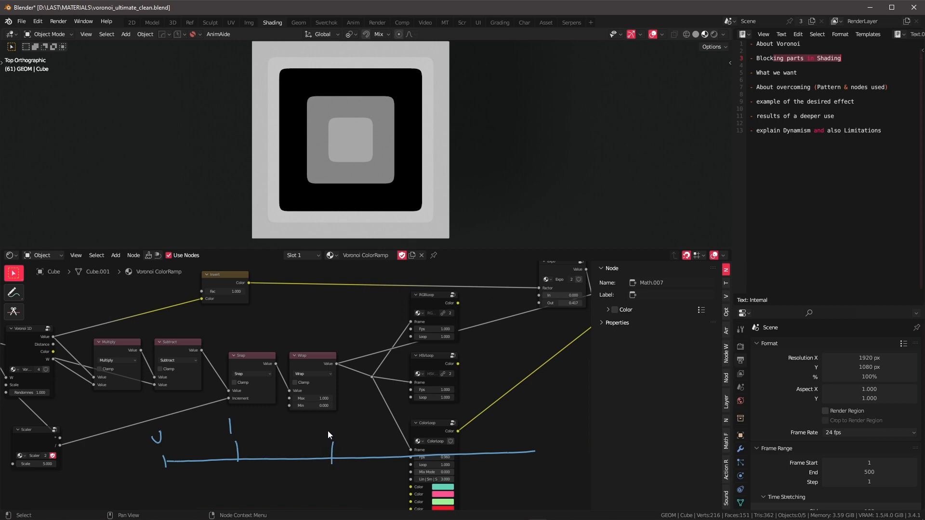
pyautogui.moveTo(326, 427); pyautogui.dragTo(334, 433)
pyautogui.moveTo(397, 447); pyautogui.dragTo(400, 465)
pyautogui.moveTo(393, 416); pyautogui.dragTo(396, 431)
pyautogui.click(328, 380)
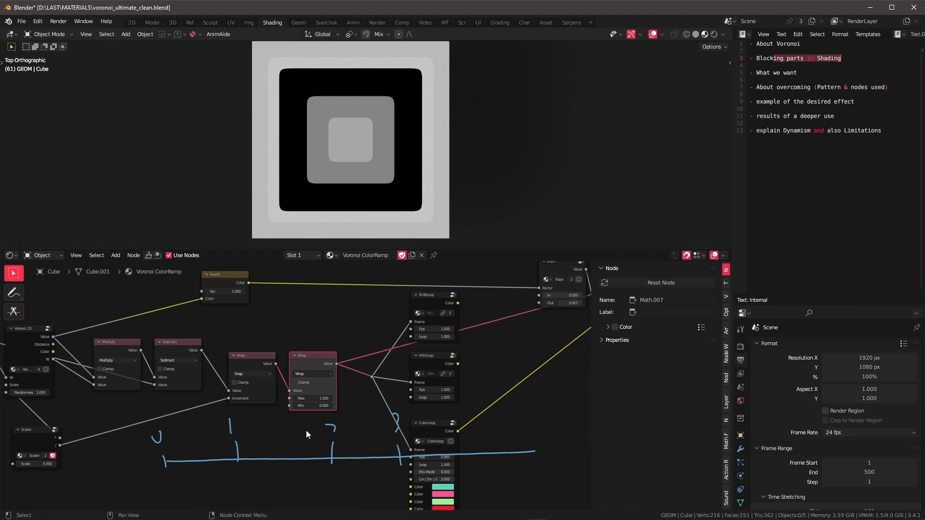
# Step: Rework the number line to show wrapping between 0 and 1, subdividing that interval with ticks labelled from 0 through .2 and .4
pyautogui.click(239, 427)
pyautogui.moveTo(239, 427); pyautogui.dragTo(241, 429)
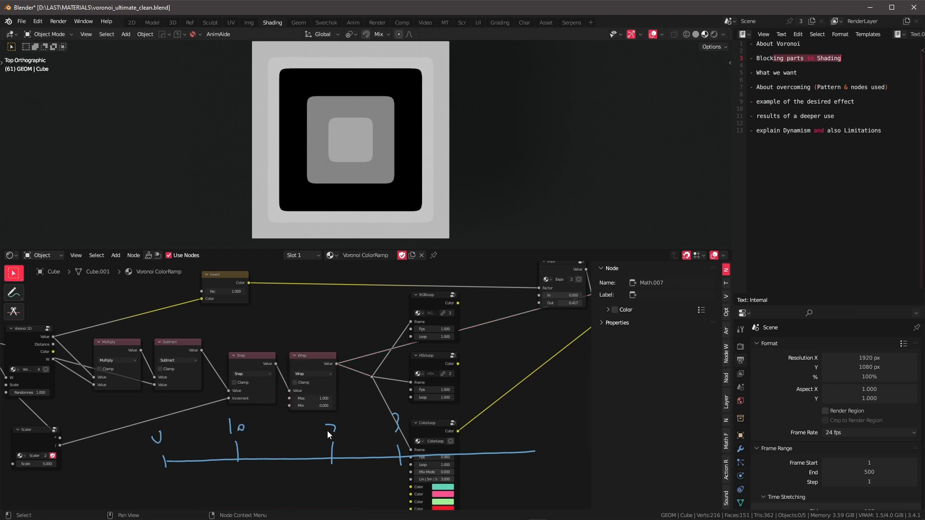
pyautogui.moveTo(327, 432); pyautogui.dragTo(367, 420, button='right')
pyautogui.moveTo(327, 425)
pyautogui.mouseDown()
pyautogui.moveTo(328, 434)
pyautogui.moveTo(339, 431)
pyautogui.mouseUp()
pyautogui.moveTo(460, 429)
pyautogui.mouseDown(button='right')
pyautogui.moveTo(223, 403)
pyautogui.moveTo(247, 423)
pyautogui.mouseUp(button='right')
pyautogui.keyDown('shift'); pyautogui.moveTo(238, 444); pyautogui.dragTo(384, 387, button='middle'); pyautogui.keyUp('shift')
pyautogui.scroll(3, 401, 358)
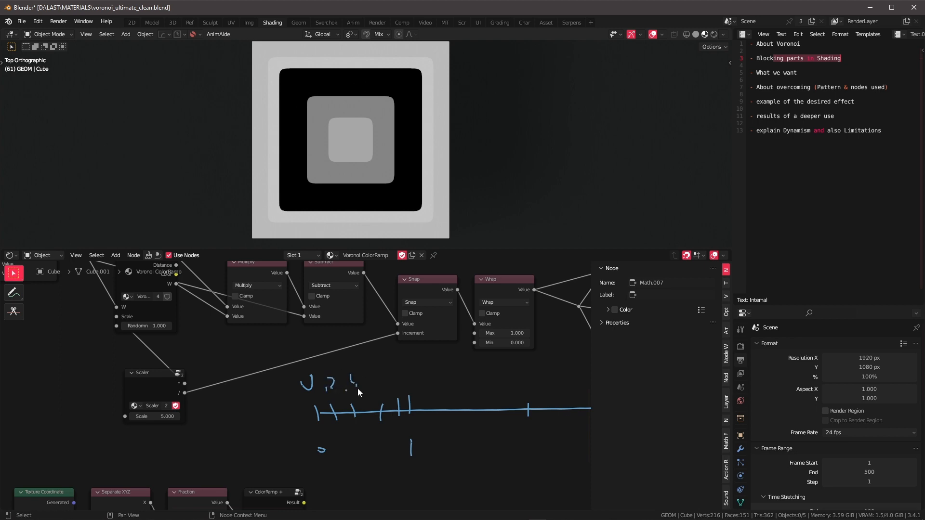
# Step: Erase the decimal labels above the number line and shift the Scaler group slightly
pyautogui.moveTo(331, 382)
pyautogui.mouseDown(button='right')
pyautogui.moveTo(370, 368)
pyautogui.moveTo(297, 379)
pyautogui.mouseUp(button='right')
pyautogui.moveTo(154, 388); pyautogui.dragTo(151, 380)
pyautogui.scroll(2, 224, 396)
pyautogui.moveTo(223, 397); pyautogui.dragTo(287, 395, button='middle')
pyautogui.moveTo(198, 378); pyautogui.dragTo(200, 383)
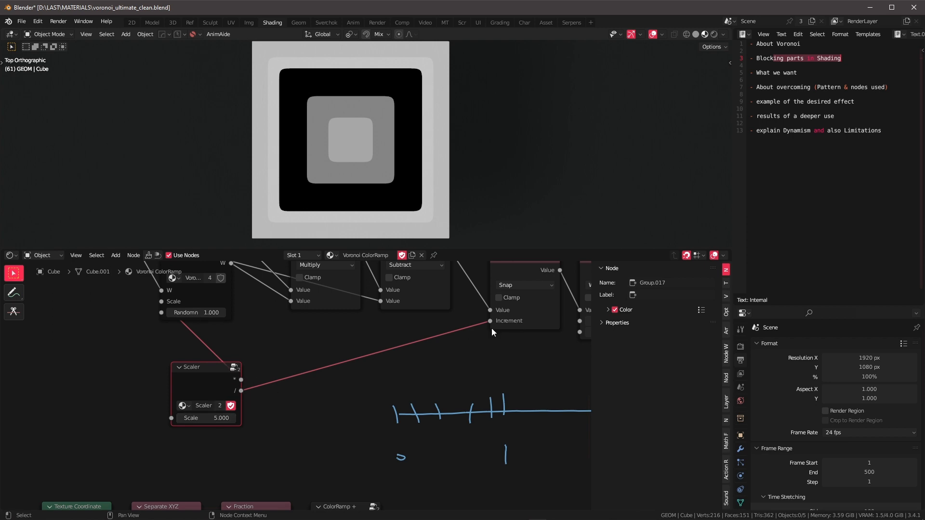
# Step: Erase the remaining number line annotation beside the ColorLoop group
pyautogui.moveTo(435, 415); pyautogui.dragTo(227, 388, button='middle')
pyautogui.scroll(-2, 227, 388)
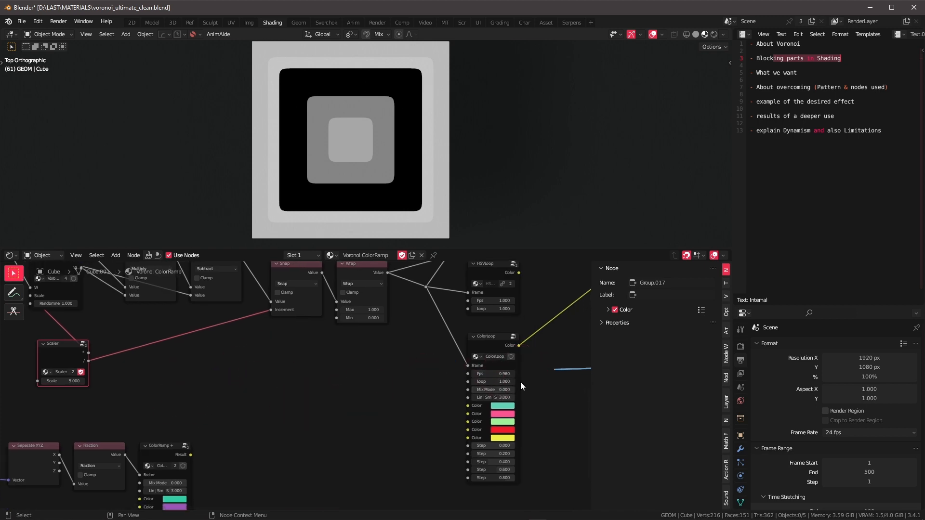
pyautogui.moveTo(523, 383); pyautogui.dragTo(297, 390, button='middle')
pyautogui.moveTo(297, 388); pyautogui.dragTo(408, 373, button='right')
pyautogui.moveTo(185, 365)
pyautogui.mouseDown(button='middle')
pyautogui.moveTo(225, 389)
pyautogui.moveTo(433, 390)
pyautogui.moveTo(306, 389)
pyautogui.mouseUp(button='middle')
pyautogui.scroll(-6, 358, 392)
# Step: Return to the Wrap node and preview its output on the cube again
pyautogui.scroll(3, 322, 394)
pyautogui.scroll(5, 395, 395)
pyautogui.moveTo(431, 395); pyautogui.dragTo(258, 413, button='middle')
pyautogui.moveTo(313, 401); pyautogui.dragTo(198, 390, button='middle')
pyautogui.scroll(-1, 241, 412)
pyautogui.moveTo(280, 430)
pyautogui.mouseDown(button='middle')
pyautogui.moveTo(324, 432)
pyautogui.moveTo(486, 382)
pyautogui.mouseUp(button='middle')
pyautogui.scroll(-1, 282, 431)
pyautogui.keyDown('ctrl'); pyautogui.keyDown('shift'); pyautogui.rightClick(268, 349); pyautogui.keyUp('shift'); pyautogui.keyUp('ctrl')
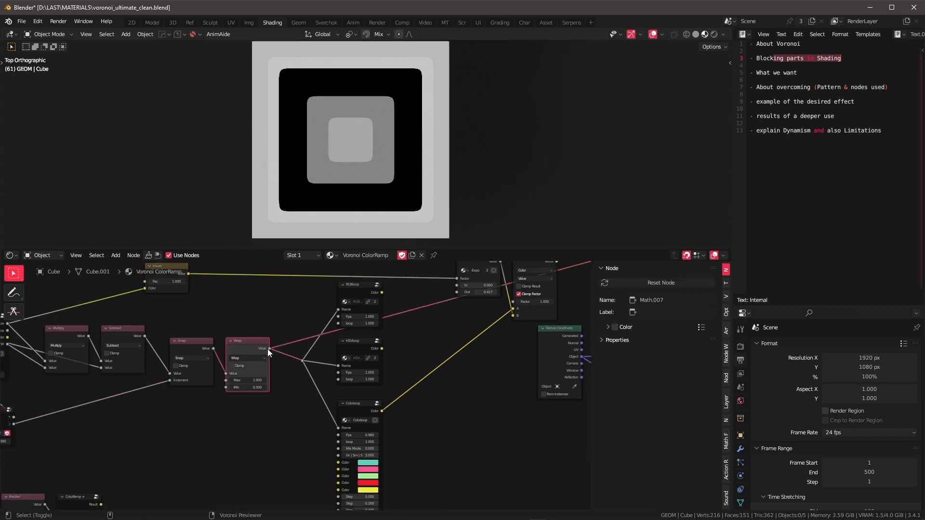
# Step: Play the animation and set the Voronoi 1D group's randomness to 0.5
pyautogui.scroll(-3, 348, 358)
pyautogui.moveTo(347, 358); pyautogui.dragTo(328, 369, button='middle')
pyautogui.press('space')
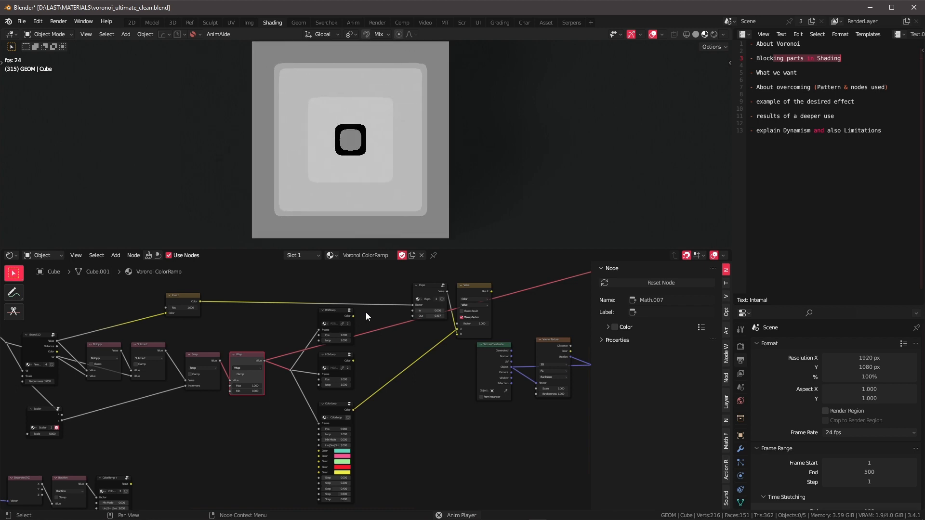
pyautogui.moveTo(168, 382); pyautogui.dragTo(356, 388, button='middle')
pyautogui.scroll(4, 357, 389)
pyautogui.scroll(1, 296, 388)
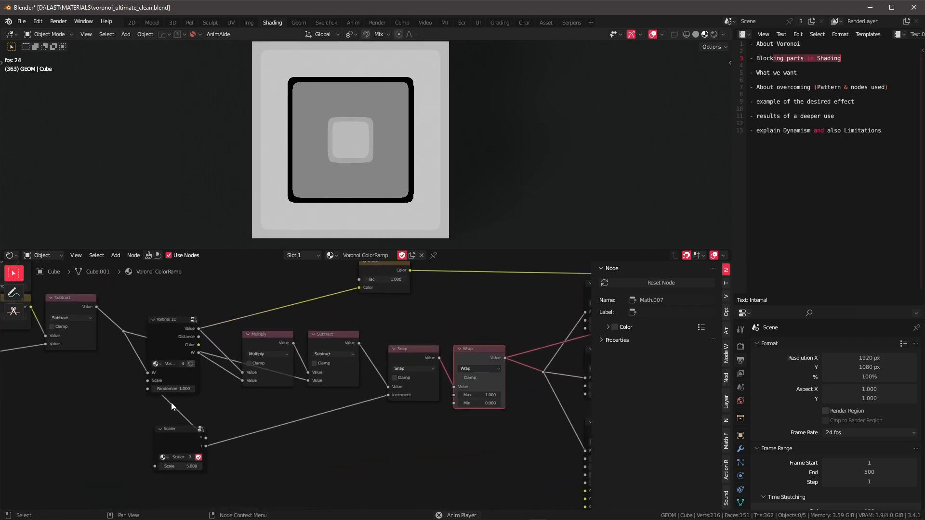
pyautogui.click(173, 388)
pyautogui.write('.')
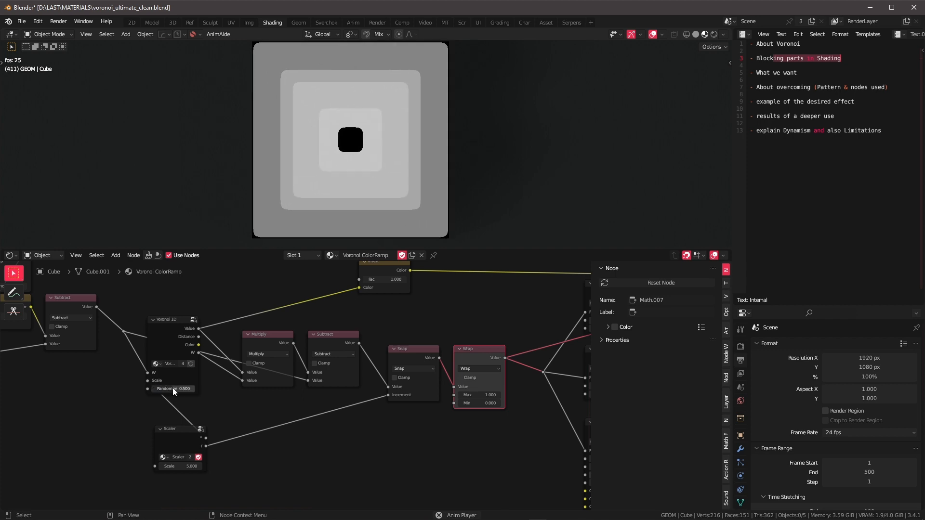
pyautogui.write('5')
pyautogui.press('Return')
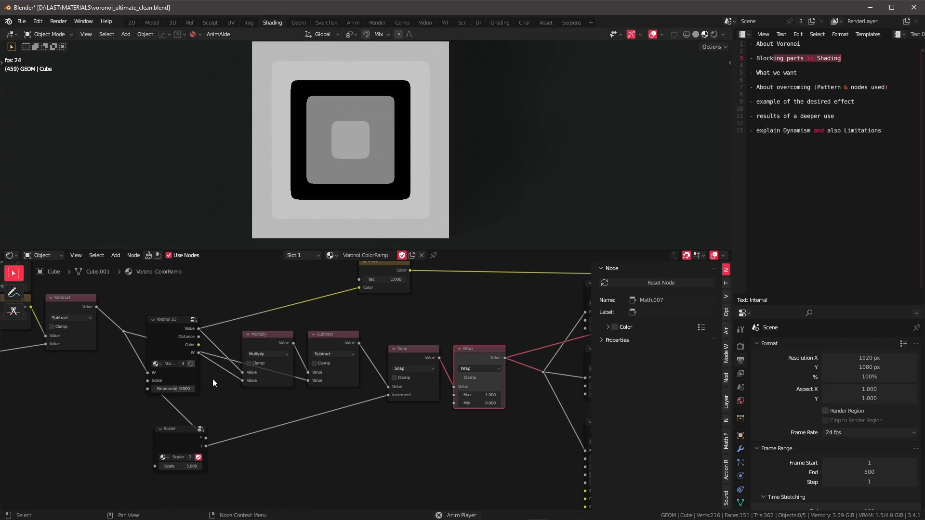
# Step: Open the RGBLoop node group and select its ColorRamp node to examine the red, green and blue stops
pyautogui.scroll(-1, 378, 367)
pyautogui.moveTo(415, 362); pyautogui.dragTo(316, 349, button='middle')
pyautogui.moveTo(380, 323); pyautogui.dragTo(250, 319, button='middle')
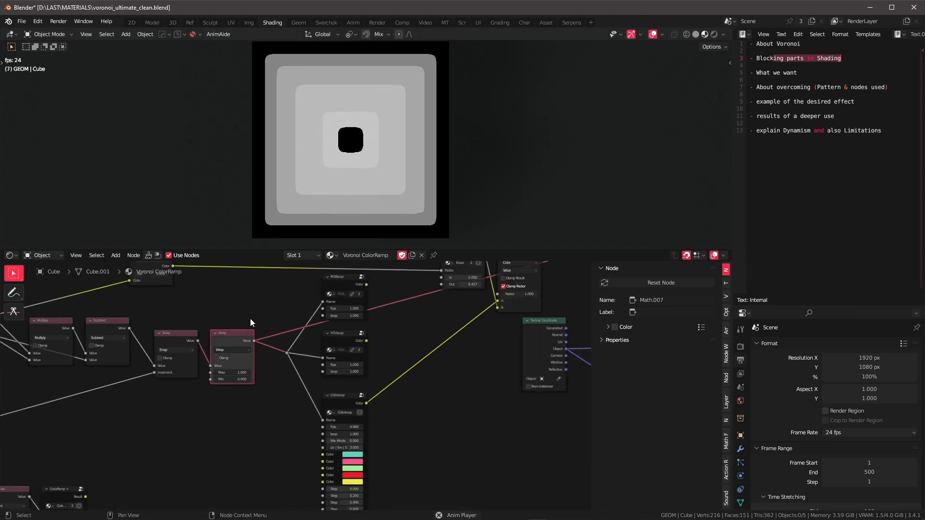
pyautogui.moveTo(388, 308); pyautogui.dragTo(353, 376, button='middle')
pyautogui.scroll(3, 354, 379)
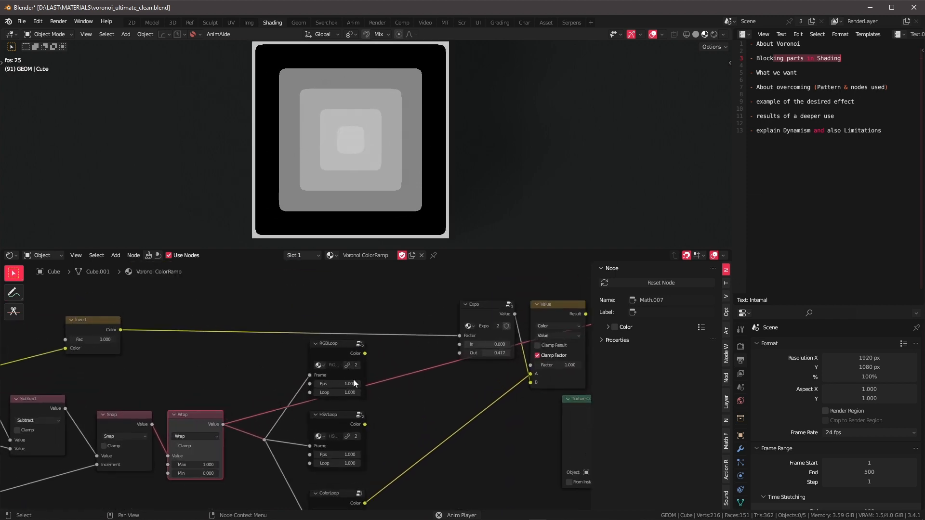
pyautogui.click(333, 353)
pyautogui.scroll(1, 372, 360)
pyautogui.scroll(1, 372, 359)
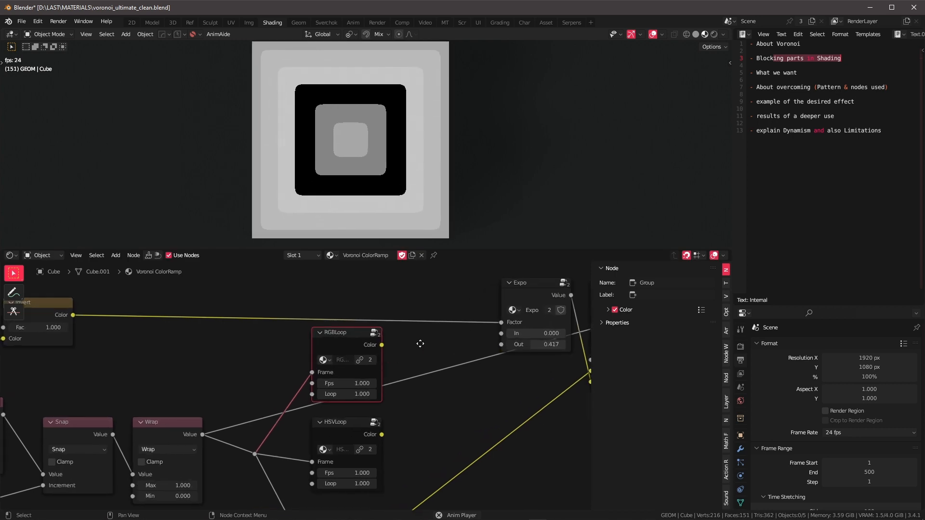
pyautogui.moveTo(350, 336); pyautogui.dragTo(324, 342)
pyautogui.press('Tab')
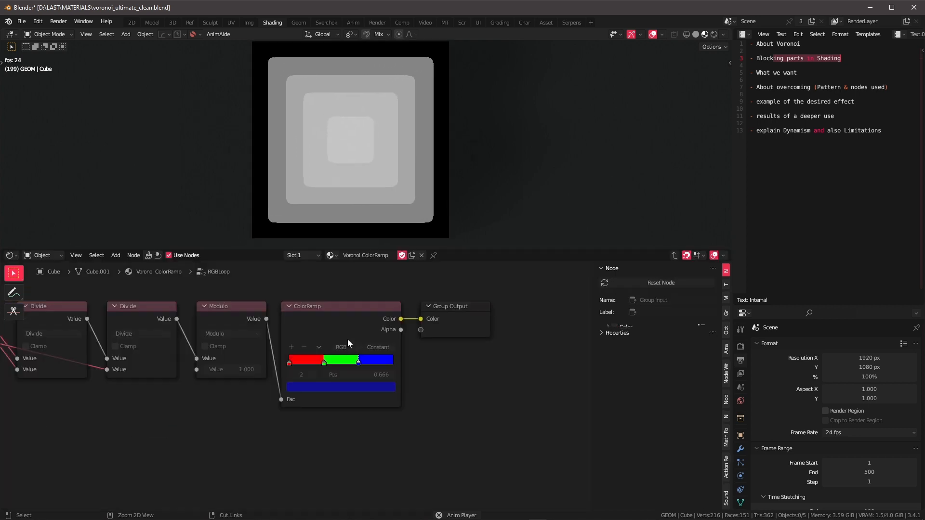
pyautogui.moveTo(281, 285); pyautogui.dragTo(411, 346)
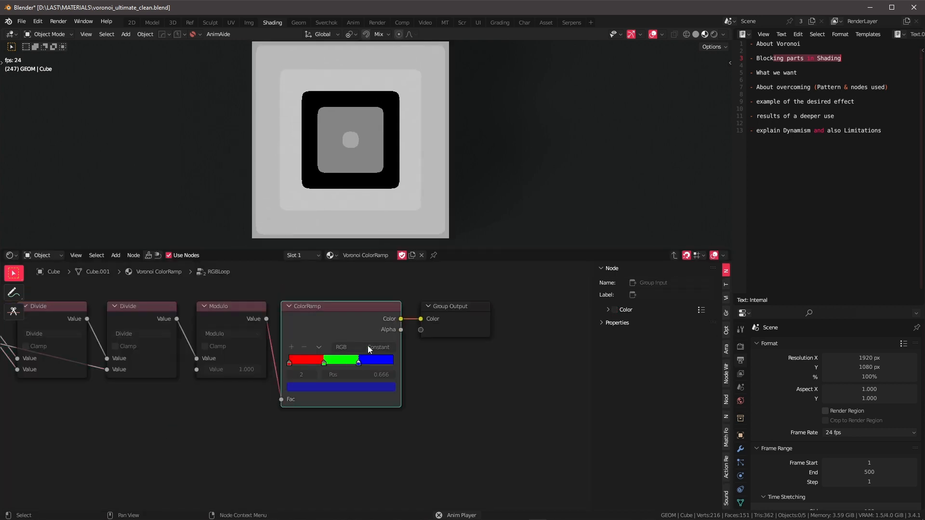
# Step: Return from the RGBLoop group to the main material tree and preview its color output on the cube
pyautogui.press('Tab')
pyautogui.press('Tab')
pyautogui.press('Tab')
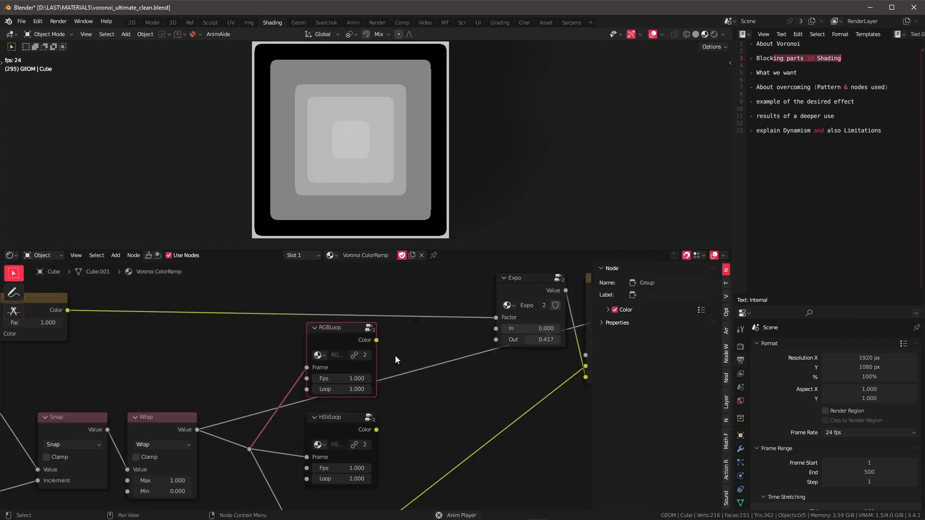
pyautogui.keyDown('ctrl'); pyautogui.keyDown('shift'); pyautogui.click(376, 344); pyautogui.keyUp('shift'); pyautogui.keyUp('ctrl')
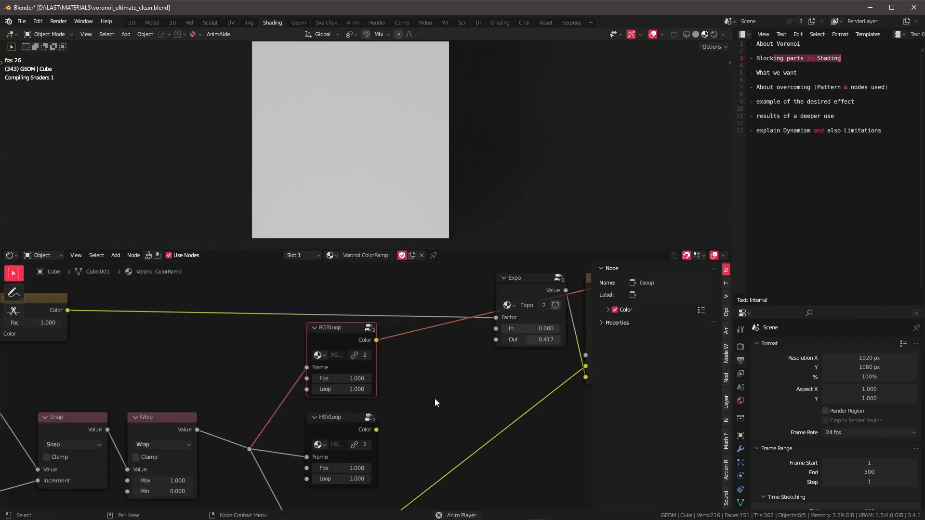
pyautogui.moveTo(409, 374); pyautogui.dragTo(448, 360, button='middle')
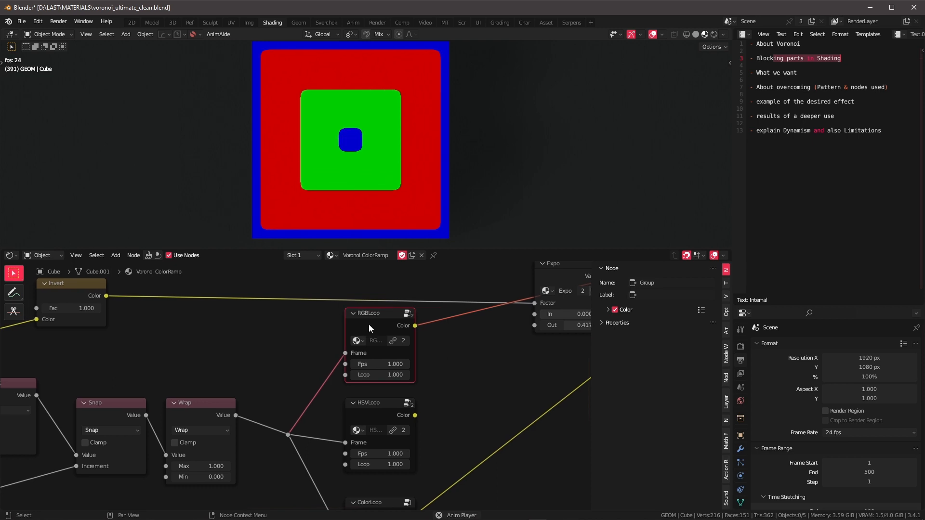
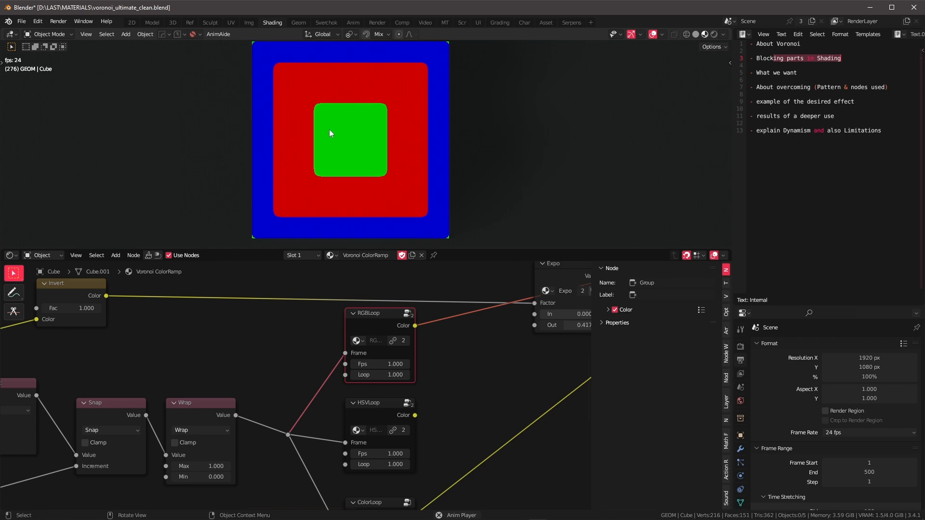
# Step: Open the HSVLoop node group and select its ColorRamp node to examine the rainbow gradient
pyautogui.scroll(-2, 472, 357)
pyautogui.moveTo(470, 354); pyautogui.dragTo(437, 314, button='middle')
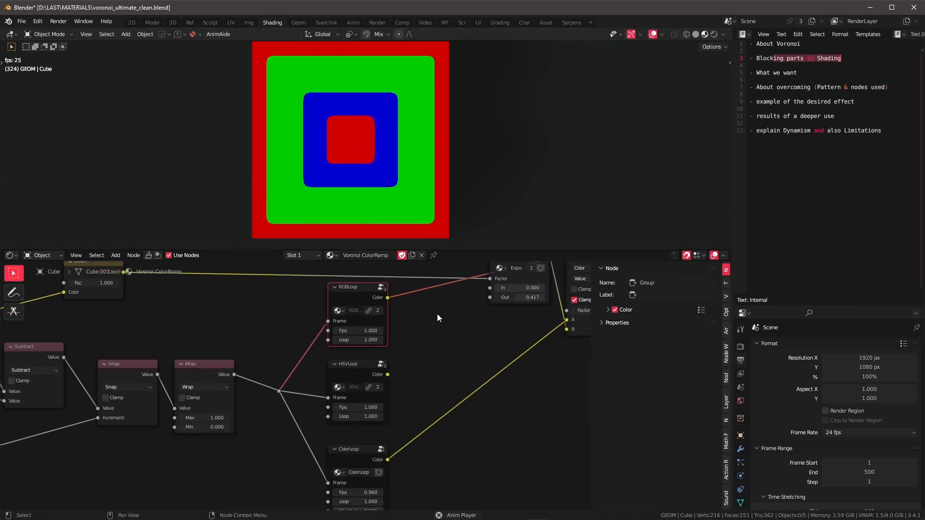
pyautogui.scroll(2, 409, 368)
pyautogui.click(360, 370)
pyautogui.press('Tab')
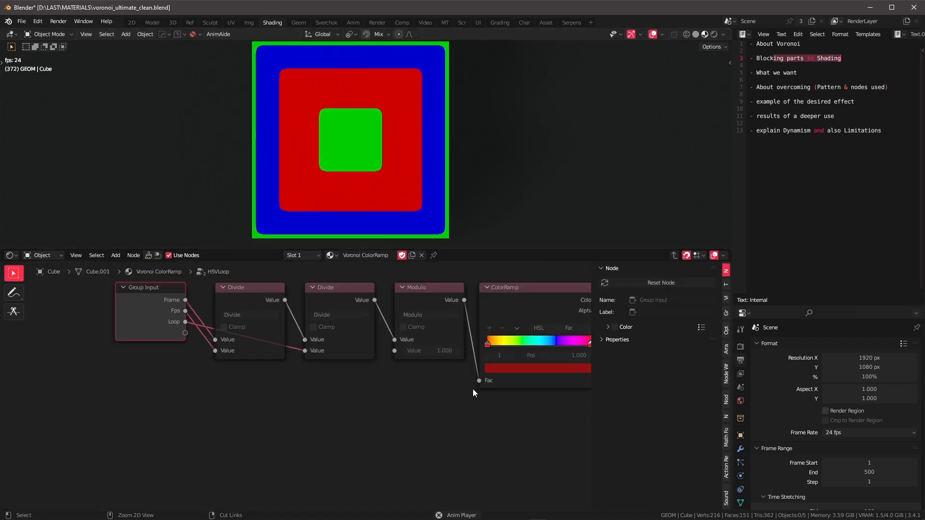
pyautogui.moveTo(473, 388); pyautogui.dragTo(247, 414, button='middle')
pyautogui.moveTo(275, 290); pyautogui.dragTo(395, 360)
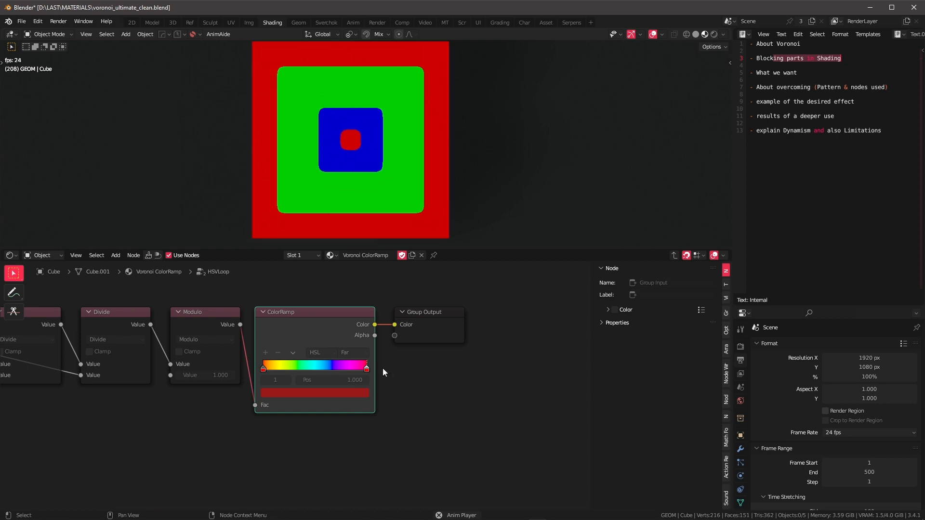
pyautogui.click(318, 329)
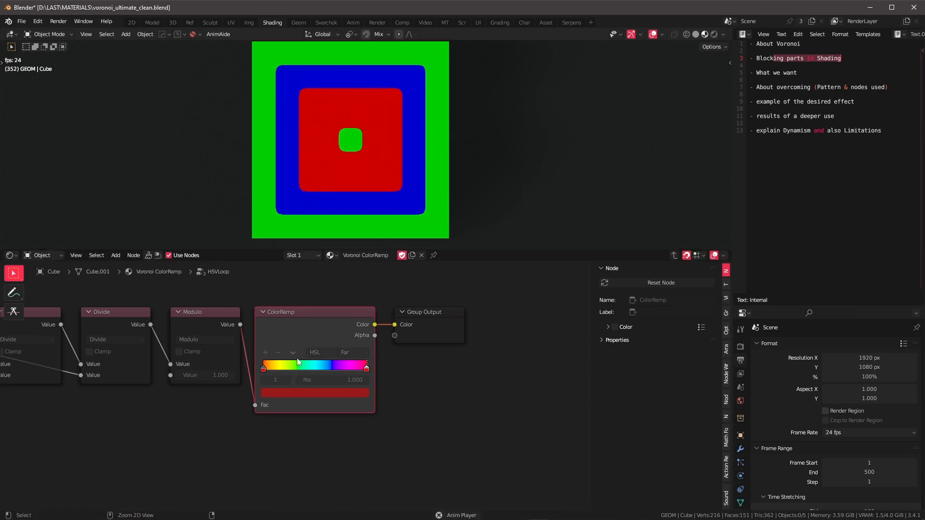
# Step: Leave the HSVLoop group and preview its color output on the cube
pyautogui.press('Tab')
pyautogui.keyDown('ctrl'); pyautogui.keyDown('shift'); pyautogui.click(411, 366); pyautogui.keyUp('shift'); pyautogui.keyUp('ctrl')
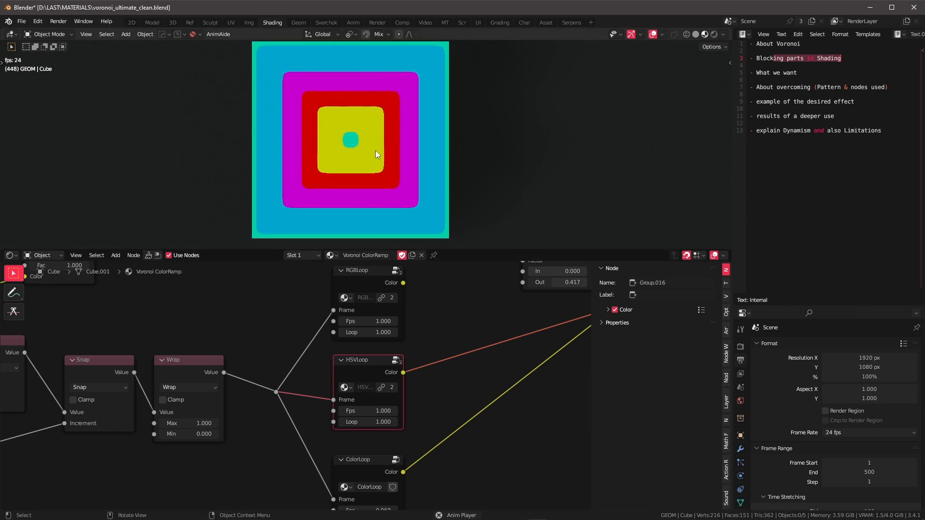
pyautogui.scroll(-1, 481, 354)
pyautogui.scroll(-3, 481, 353)
pyautogui.moveTo(481, 362); pyautogui.dragTo(389, 374, button='middle')
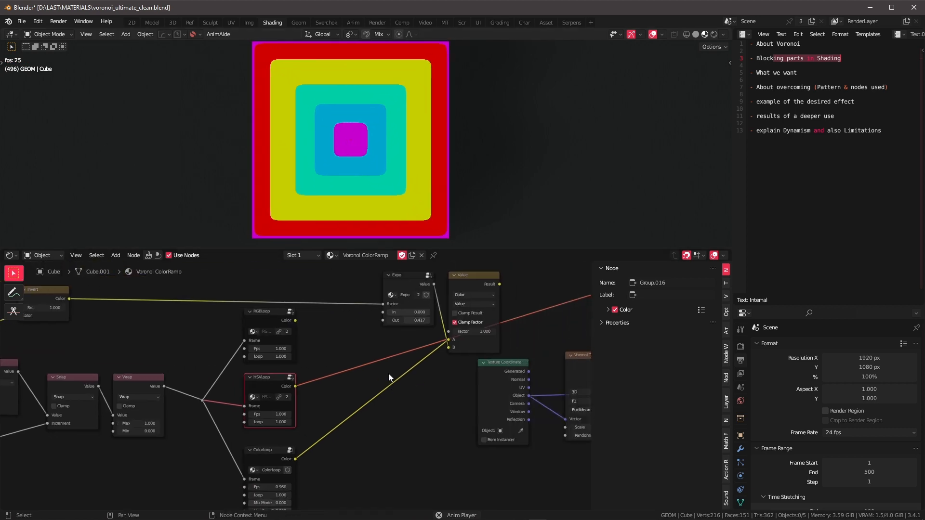
# Step: Mute the Snap node temporarily to compare the HSVLoop colors without it, and unmute it again
pyautogui.moveTo(391, 416); pyautogui.dragTo(544, 328, button='middle')
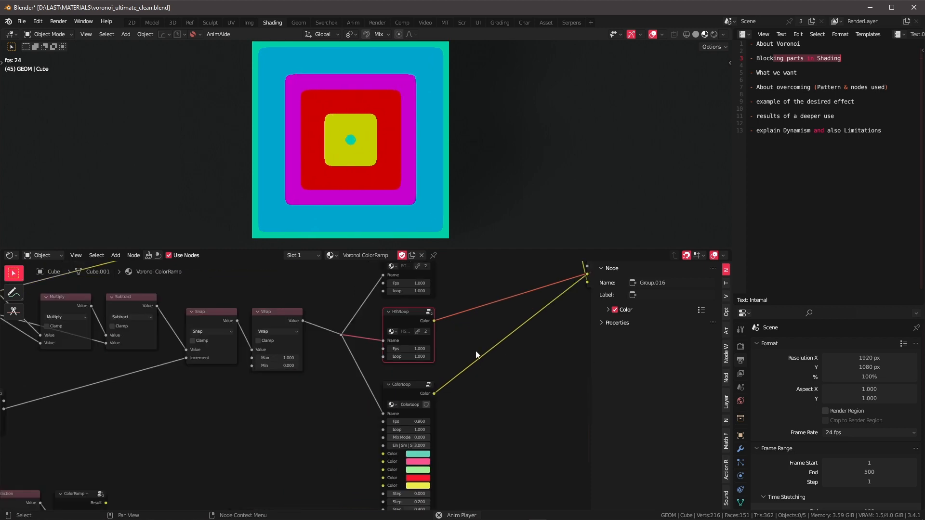
pyautogui.click(209, 365)
pyautogui.press('m')
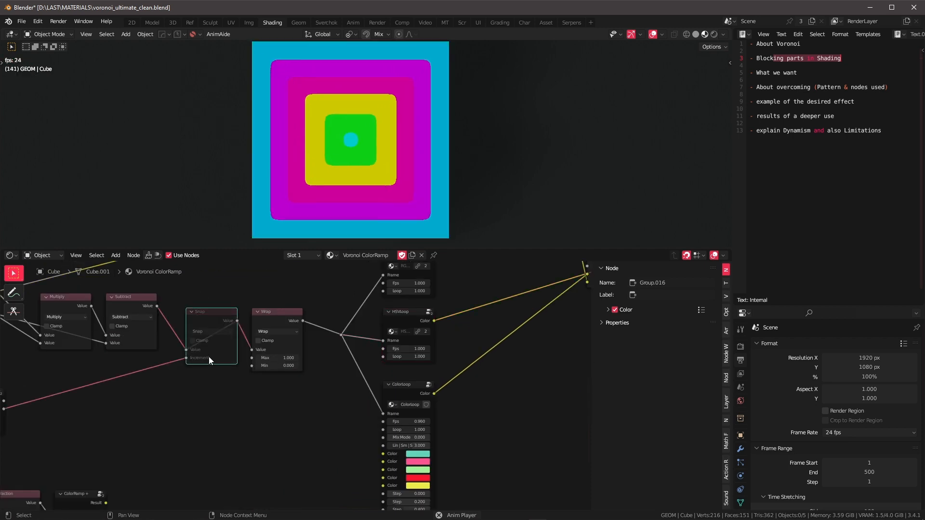
pyautogui.moveTo(215, 360); pyautogui.dragTo(333, 364, button='middle')
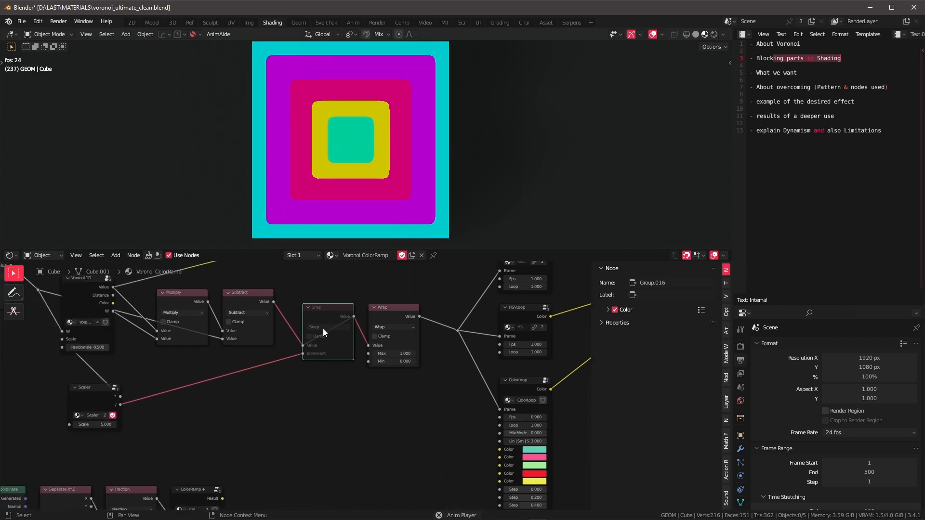
pyautogui.press('m')
# Step: Move the Expo group farther away from the Value mix node to spread out their connection
pyautogui.scroll(-1, 423, 330)
pyautogui.moveTo(423, 331); pyautogui.dragTo(325, 363, button='middle')
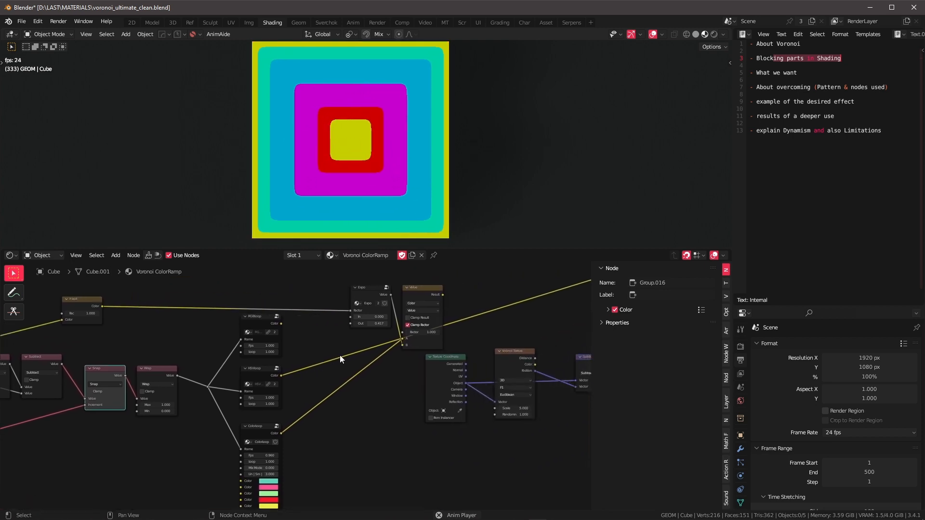
pyautogui.moveTo(358, 292); pyautogui.dragTo(309, 294)
pyautogui.moveTo(390, 304)
pyautogui.mouseDown(button='middle')
pyautogui.moveTo(372, 314)
pyautogui.moveTo(382, 298)
pyautogui.mouseUp(button='middle')
pyautogui.scroll(3, 382, 297)
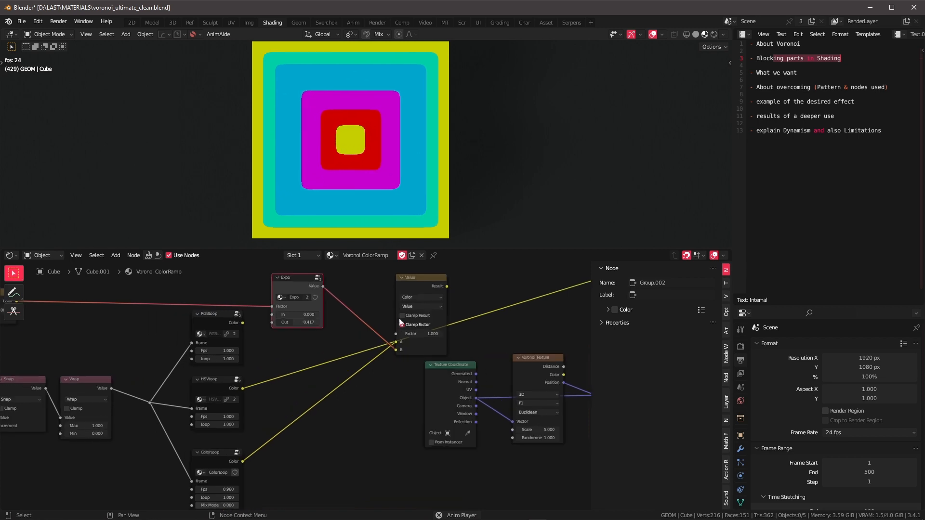
pyautogui.moveTo(414, 341); pyautogui.dragTo(392, 352, button='middle')
# Step: Stop the animation playback and look closely at the edges of the nested squares on the cube
pyautogui.moveTo(310, 426); pyautogui.dragTo(707, 415, button='middle')
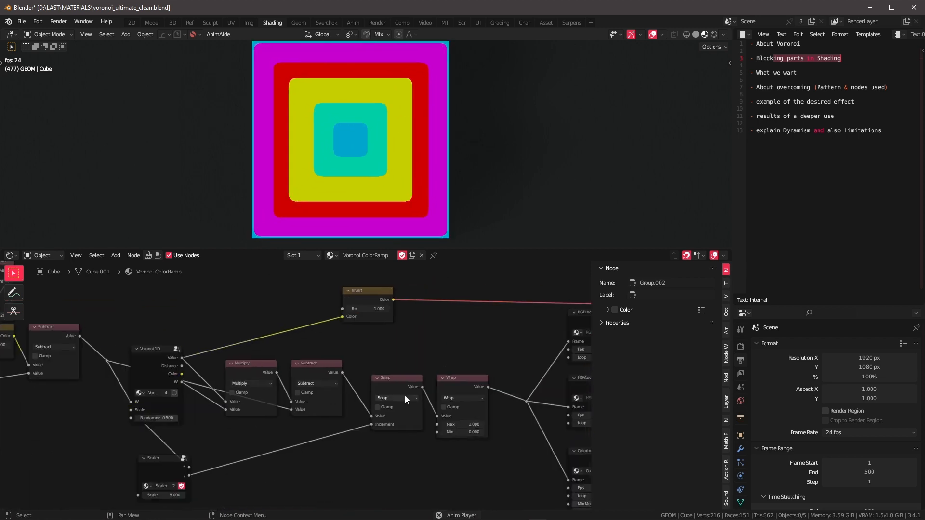
pyautogui.moveTo(382, 344); pyautogui.dragTo(373, 400, button='middle')
pyautogui.press('space')
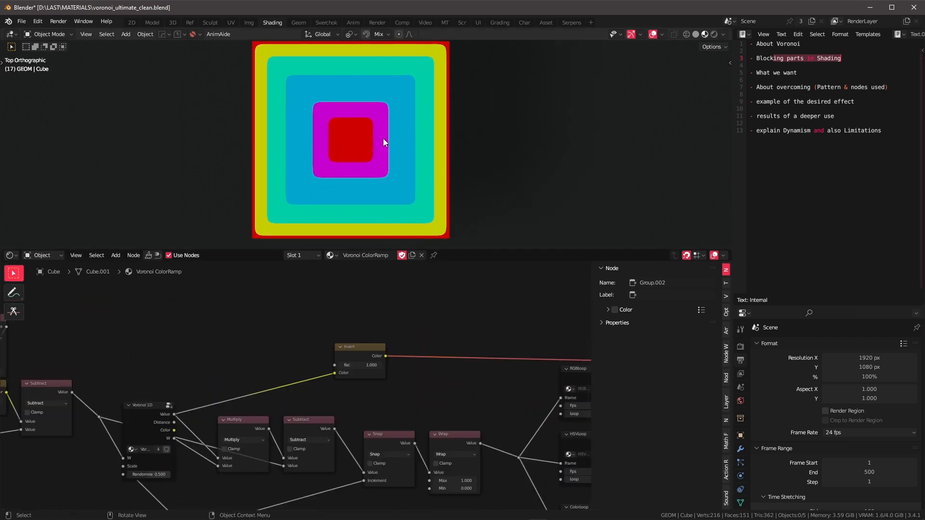
pyautogui.scroll(3, 384, 138)
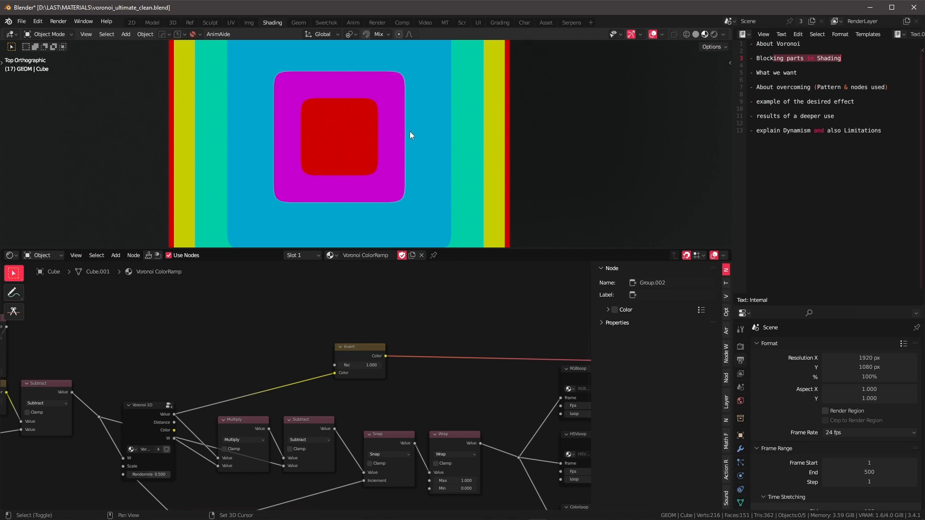
# Step: Sketch a short annotation at the edge of the magenta square and erase it
pyautogui.press('d')
pyautogui.click(407, 129)
pyautogui.moveTo(413, 120); pyautogui.dragTo(408, 122)
pyautogui.moveTo(448, 130); pyautogui.dragTo(394, 138, button='right')
pyautogui.scroll(-3, 450, 383)
# Step: Preview the Value mix node's result on the cube, combining the ColorLoop colors with the Expo shading
pyautogui.moveTo(449, 383); pyautogui.dragTo(243, 359, button='middle')
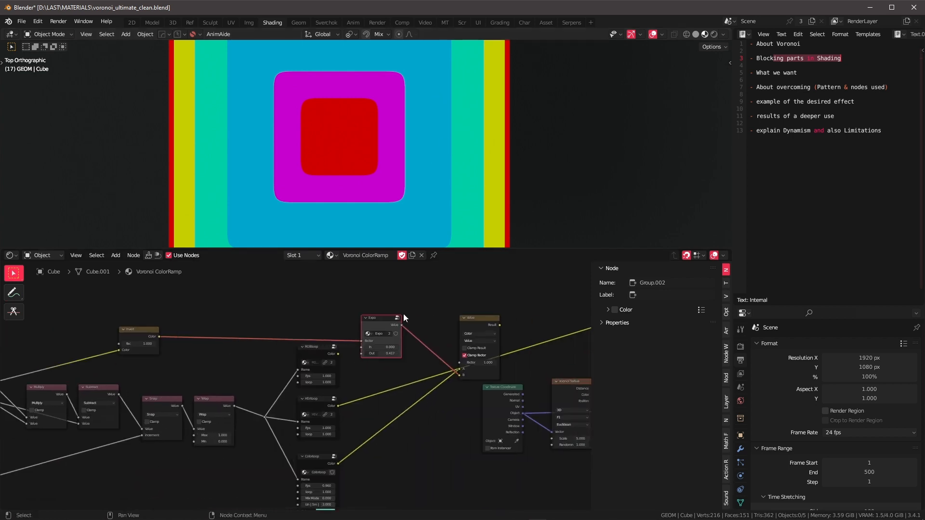
pyautogui.moveTo(416, 357); pyautogui.dragTo(368, 330, button='middle')
pyautogui.scroll(4, 432, 327)
pyautogui.moveTo(464, 296); pyautogui.dragTo(328, 328, button='middle')
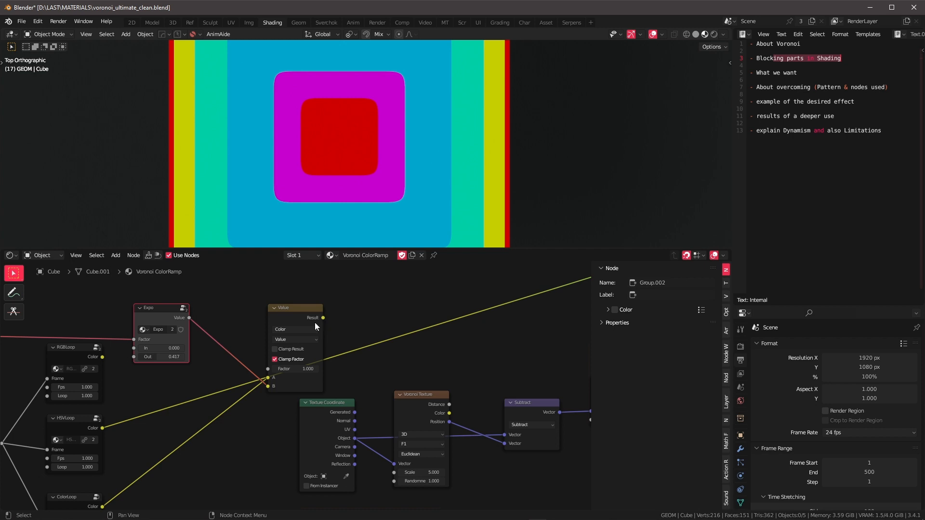
pyautogui.keyDown('ctrl'); pyautogui.keyDown('shift'); pyautogui.click(318, 318); pyautogui.keyUp('shift'); pyautogui.keyUp('ctrl')
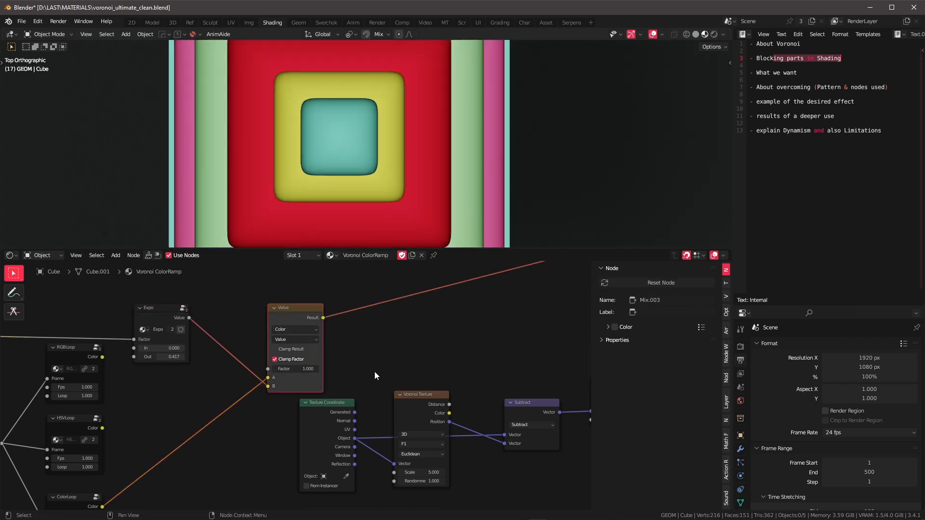
pyautogui.moveTo(374, 376); pyautogui.dragTo(405, 378, button='middle')
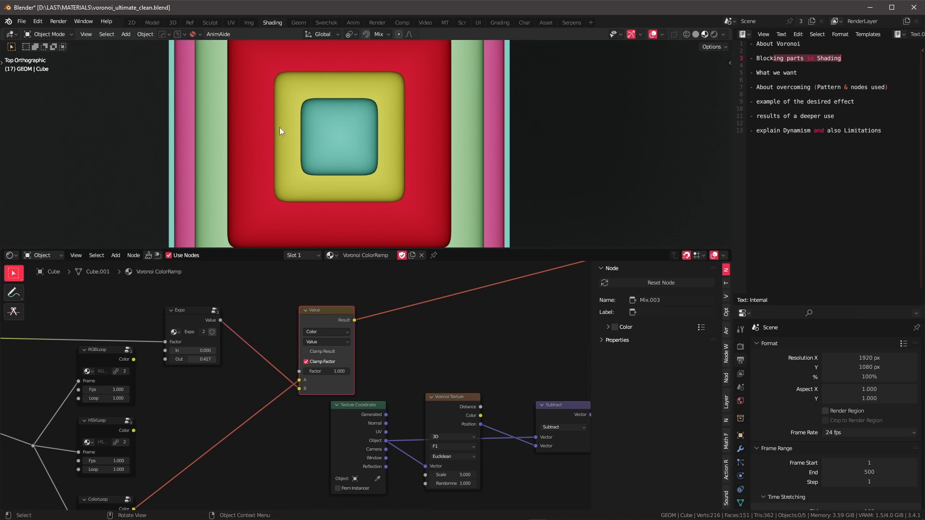
pyautogui.scroll(-3, 419, 130)
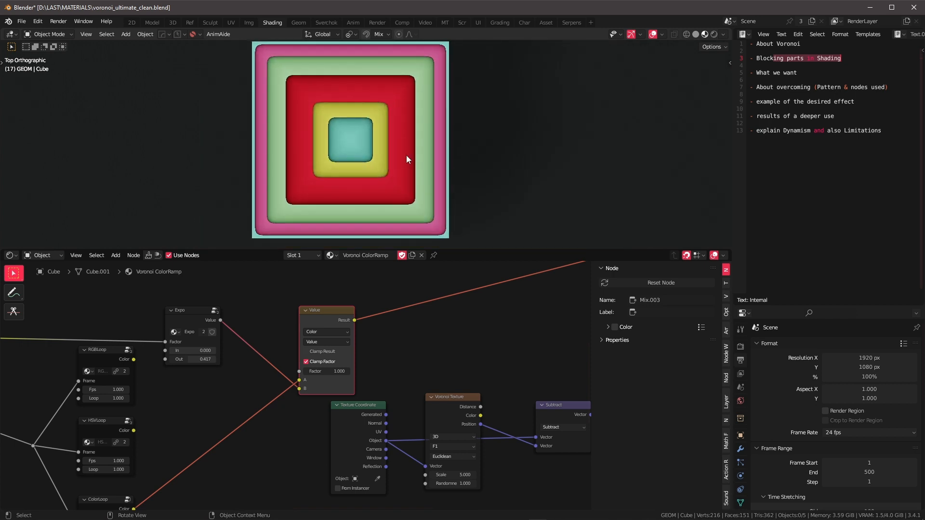
pyautogui.scroll(-2, 375, 300)
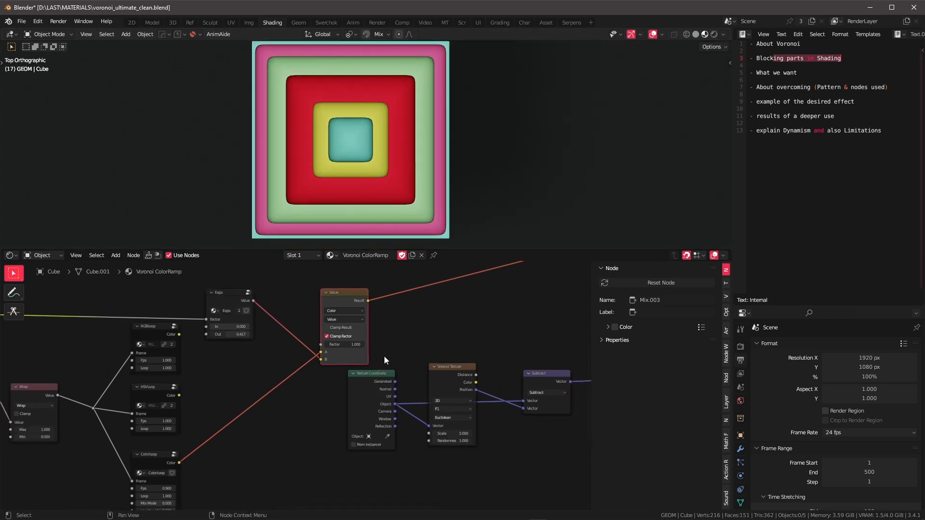
# Step: Delete the unused Texture Coordinate, Voronoi Texture, Subtract and Scale nodes beside the Value mix node
pyautogui.moveTo(383, 357); pyautogui.dragTo(534, 400)
pyautogui.scroll(-1, 535, 400)
pyautogui.moveTo(506, 332); pyautogui.dragTo(354, 340, button='middle')
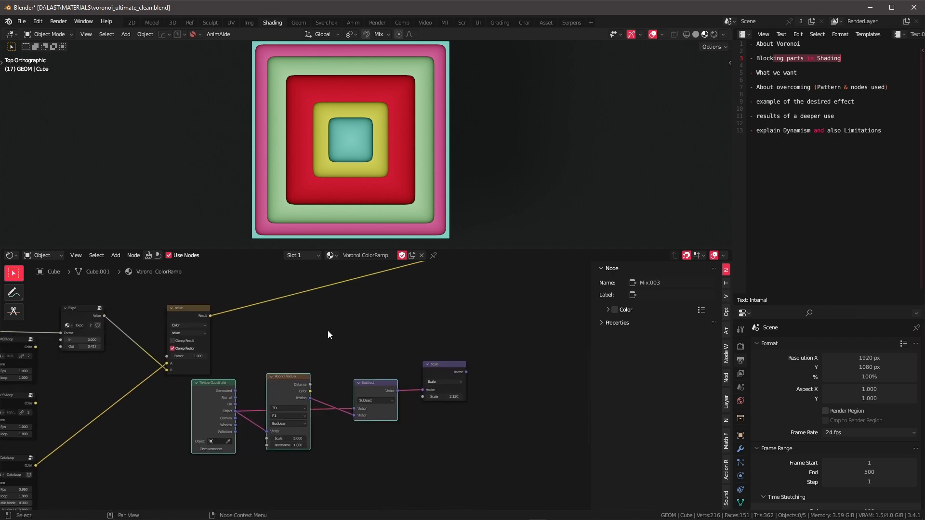
pyautogui.keyDown('shift'); pyautogui.moveTo(261, 341); pyautogui.dragTo(495, 435); pyautogui.keyUp('shift')
pyautogui.press('x')
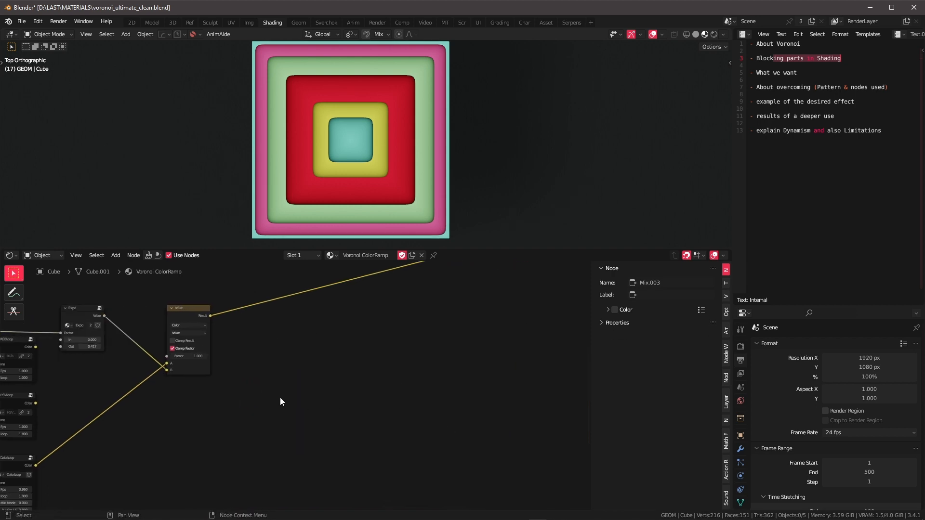
# Step: Preview the ColorLoop group's output on the cube without the Expo shading
pyautogui.moveTo(280, 398); pyautogui.dragTo(401, 406, button='middle')
pyautogui.scroll(-1, 314, 428)
pyautogui.moveTo(314, 427); pyautogui.dragTo(438, 346, button='middle')
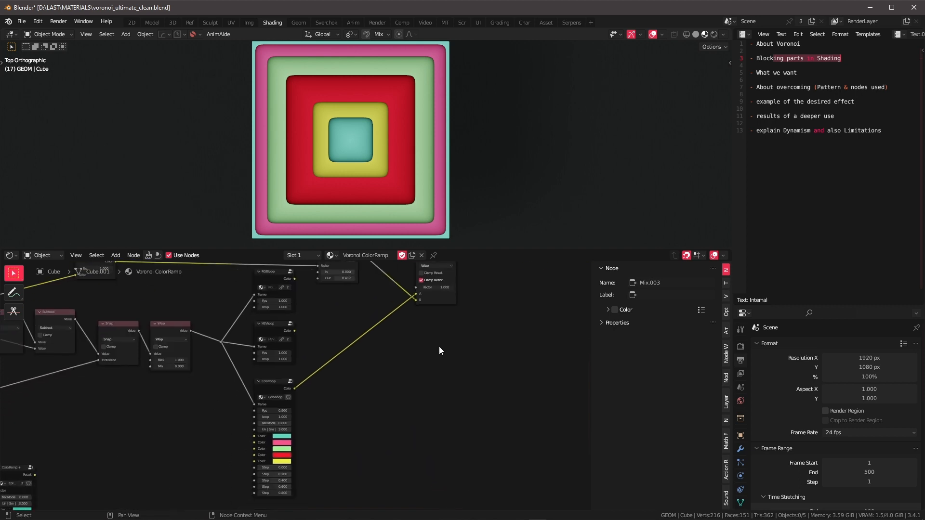
pyautogui.scroll(3, 302, 381)
pyautogui.moveTo(388, 391); pyautogui.dragTo(413, 359, button='middle')
pyautogui.scroll(-2, 413, 360)
pyautogui.moveTo(424, 320); pyautogui.dragTo(402, 347, button='middle')
pyautogui.moveTo(313, 345); pyautogui.dragTo(371, 272, button='middle')
pyautogui.scroll(3, 398, 305)
pyautogui.moveTo(395, 313); pyautogui.dragTo(368, 312, button='middle')
pyautogui.scroll(2, 376, 338)
pyautogui.scroll(-3, 427, 309)
pyautogui.moveTo(433, 309); pyautogui.dragTo(413, 324, button='middle')
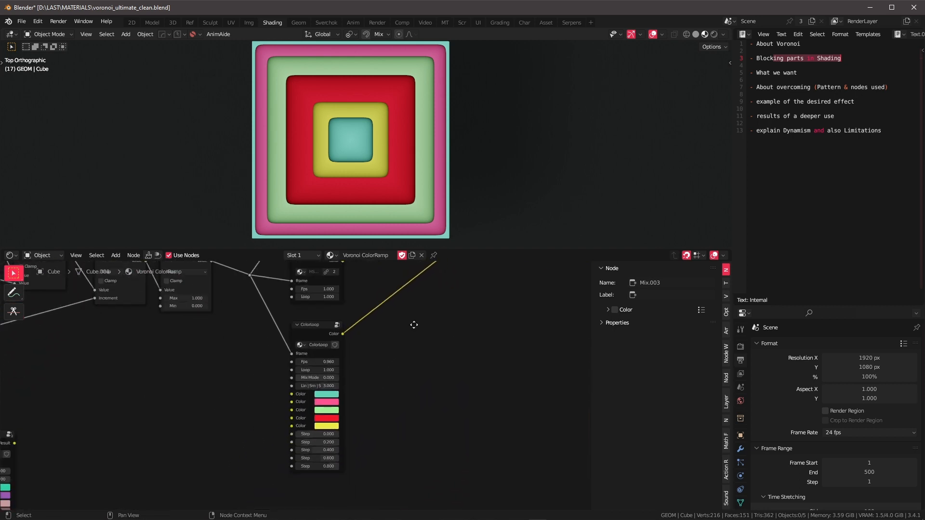
pyautogui.scroll(-1, 413, 325)
pyautogui.keyDown('ctrl'); pyautogui.keyDown('shift'); pyautogui.click(302, 346); pyautogui.keyUp('shift'); pyautogui.keyUp('ctrl')
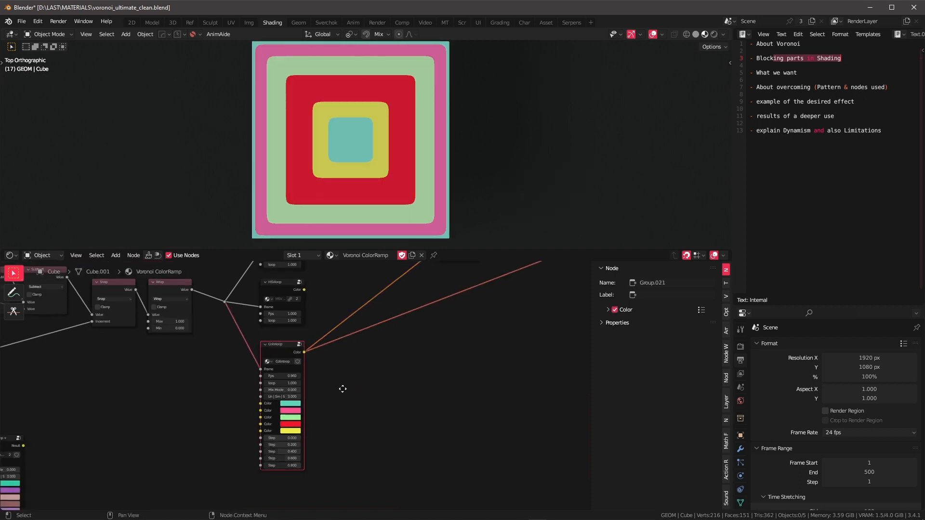
# Step: Examine the ColorLoop group's color and step inputs and its connection to the Wrap node
pyautogui.moveTo(342, 389); pyautogui.dragTo(378, 373, button='middle')
pyautogui.scroll(5, 330, 403)
pyautogui.moveTo(329, 403); pyautogui.dragTo(395, 384, button='middle')
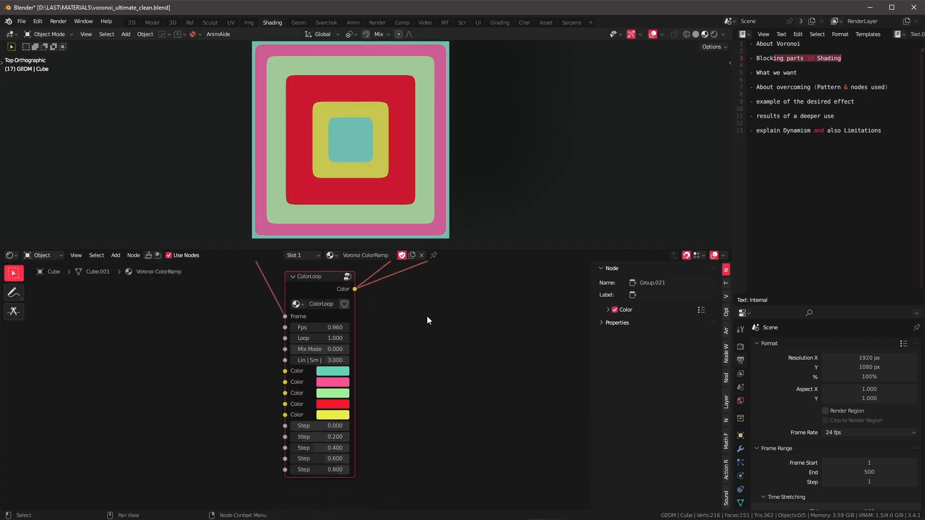
pyautogui.scroll(-5, 428, 317)
pyautogui.moveTo(428, 317); pyautogui.dragTo(432, 372, button='middle')
pyautogui.moveTo(383, 330); pyautogui.dragTo(363, 370, button='middle')
pyautogui.moveTo(469, 338); pyautogui.dragTo(398, 349, button='middle')
pyautogui.moveTo(314, 417); pyautogui.dragTo(380, 335, button='middle')
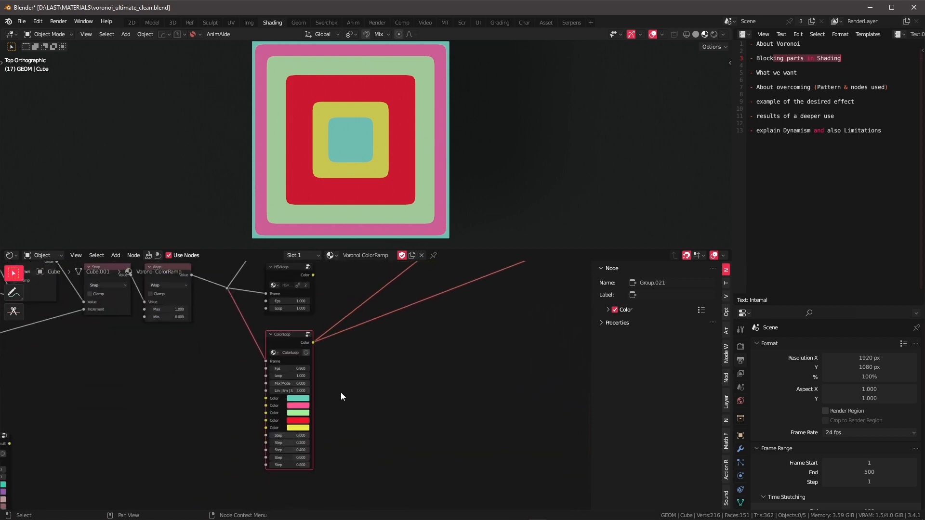
pyautogui.moveTo(341, 396); pyautogui.dragTo(369, 366, button='middle')
# Step: Play the animation to watch the ColorLoop colors cycle through the nested squares, and stop the playback
pyautogui.press('space')
pyautogui.scroll(1, 344, 389)
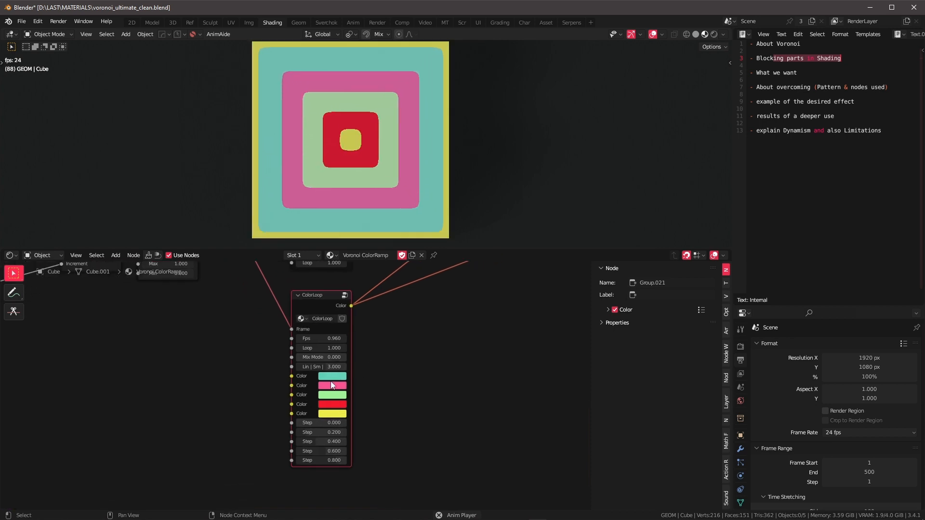
pyautogui.scroll(-2, 285, 378)
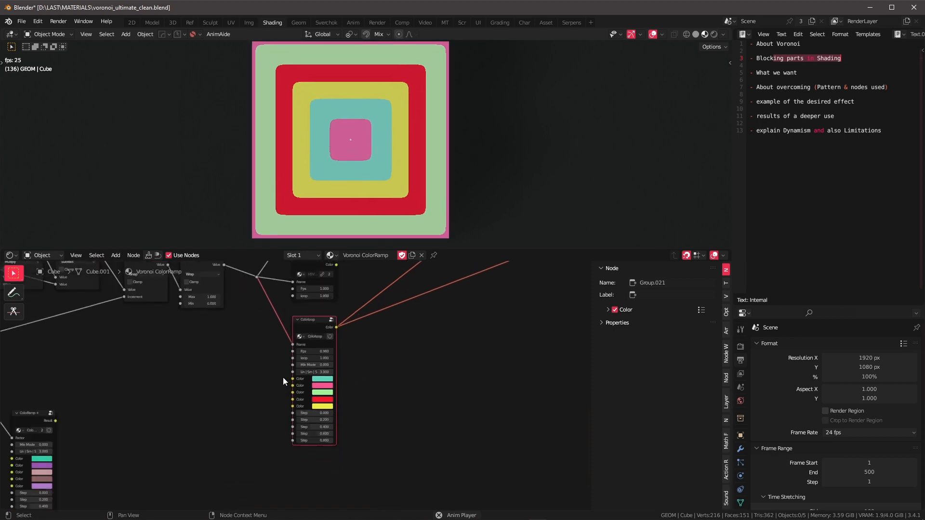
pyautogui.moveTo(282, 378); pyautogui.dragTo(371, 362, button='middle')
pyautogui.moveTo(437, 359); pyautogui.dragTo(403, 359, button='middle')
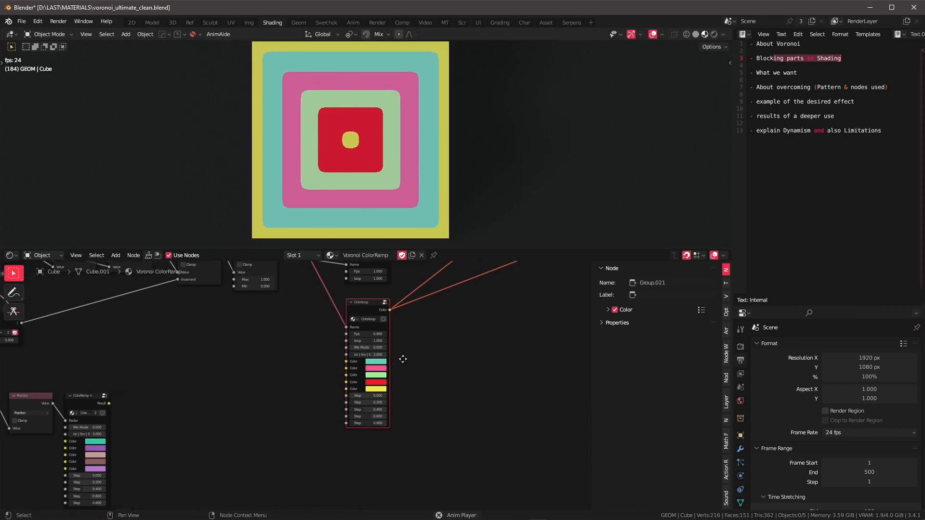
pyautogui.scroll(2, 402, 404)
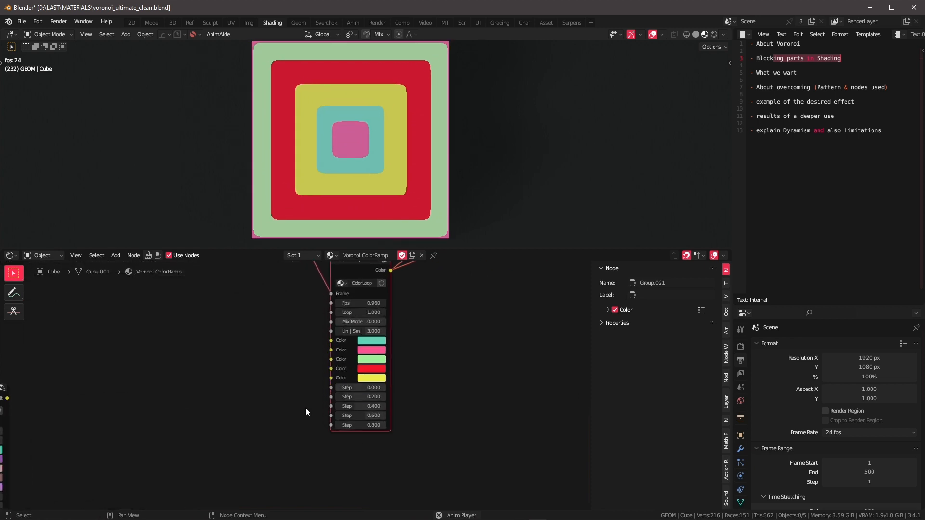
pyautogui.scroll(-3, 502, 389)
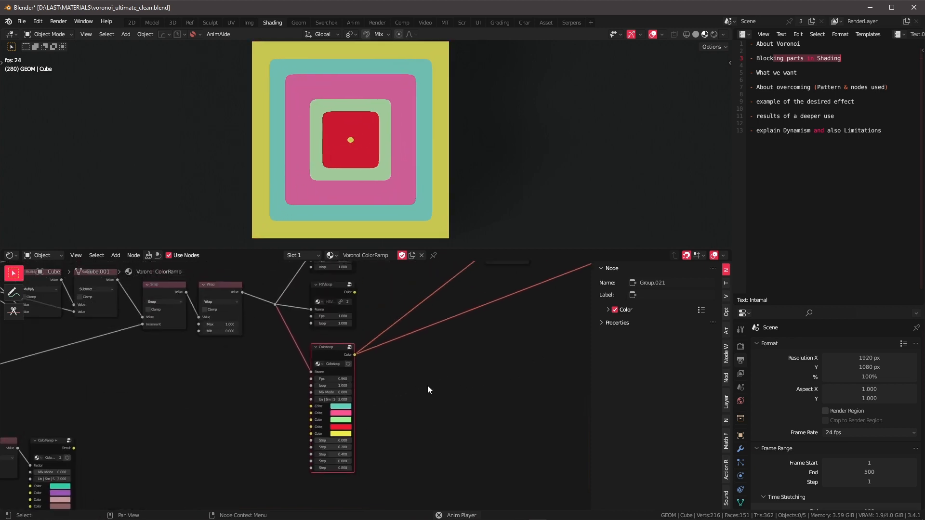
pyautogui.moveTo(428, 387); pyautogui.dragTo(395, 412, button='middle')
pyautogui.moveTo(398, 310); pyautogui.dragTo(268, 355, button='middle')
pyautogui.press('space')
# Step: Move the Material Output node closer to the Value mix node
pyautogui.scroll(-2, 392, 339)
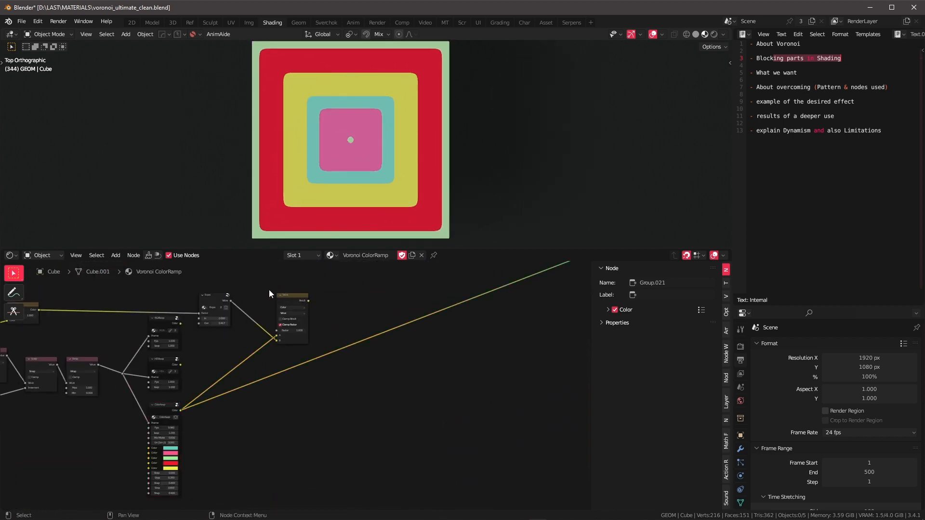
pyautogui.moveTo(269, 290); pyautogui.dragTo(332, 348)
pyautogui.scroll(-2, 342, 366)
pyautogui.moveTo(456, 360); pyautogui.dragTo(346, 402, button='middle')
pyautogui.scroll(-1, 345, 402)
pyautogui.moveTo(524, 281); pyautogui.dragTo(240, 397)
pyautogui.moveTo(186, 451); pyautogui.dragTo(432, 364, button='middle')
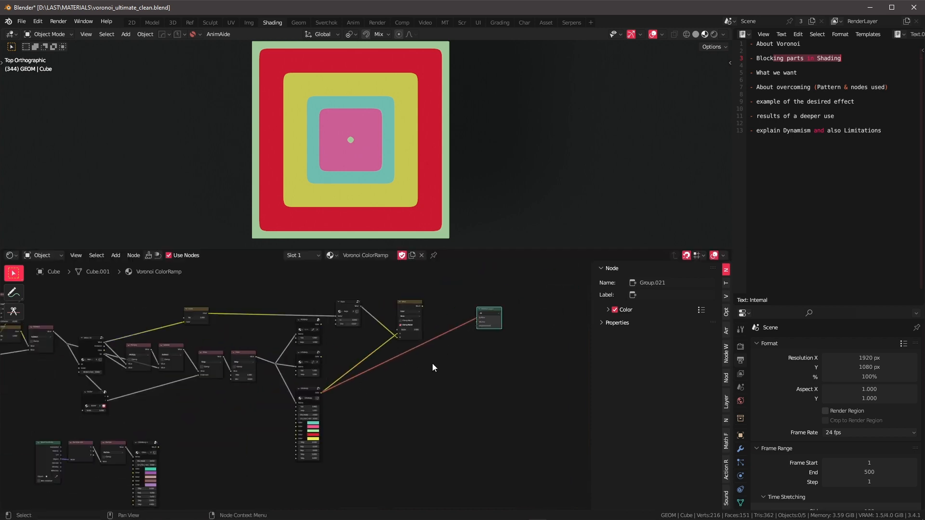
# Step: Look over the whole Voronoi ColorRamp node tree, including the separate node chains beside it
pyautogui.moveTo(182, 420); pyautogui.dragTo(347, 368, button='middle')
pyautogui.scroll(-5, 316, 380)
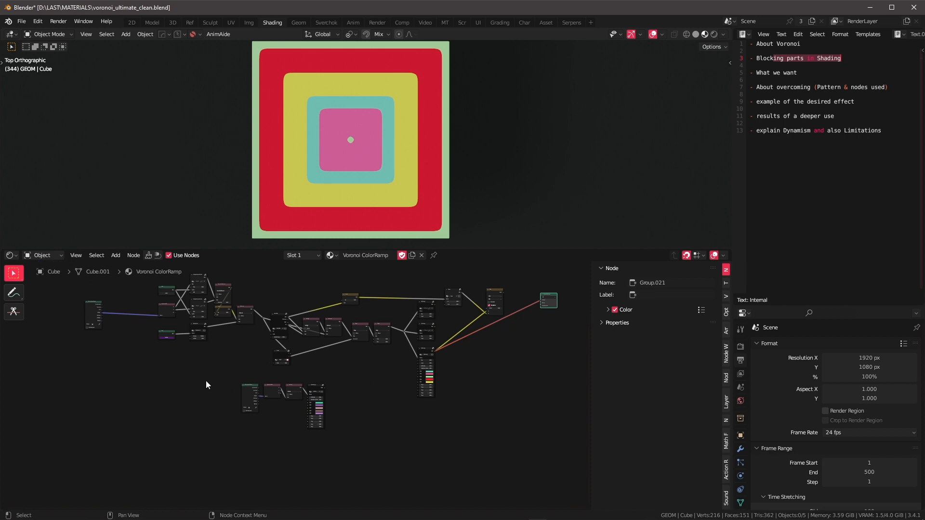
pyautogui.moveTo(206, 384); pyautogui.dragTo(390, 352, button='middle')
pyautogui.moveTo(198, 411); pyautogui.dragTo(341, 367, button='middle')
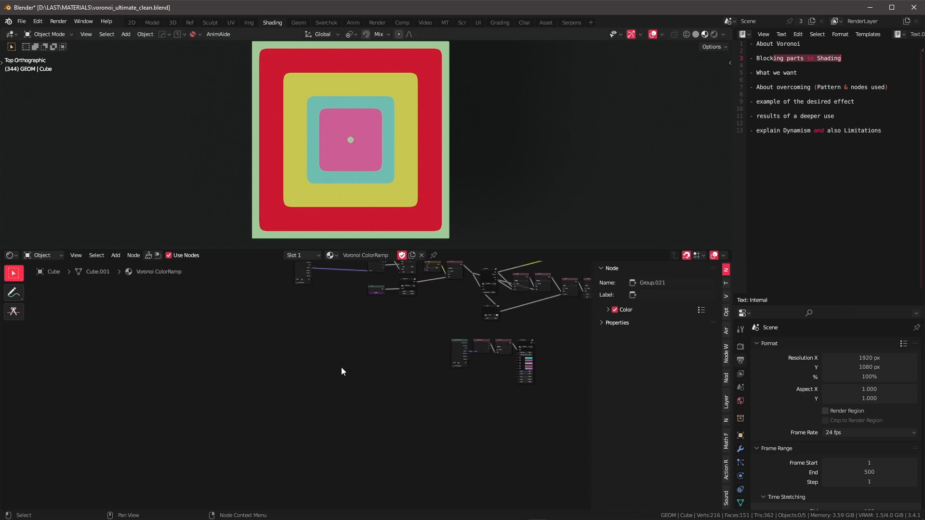
pyautogui.moveTo(253, 379); pyautogui.dragTo(358, 353, button='middle')
pyautogui.scroll(-5, 333, 368)
pyautogui.moveTo(413, 330); pyautogui.dragTo(311, 336, button='middle')
pyautogui.moveTo(370, 283); pyautogui.dragTo(302, 323, button='middle')
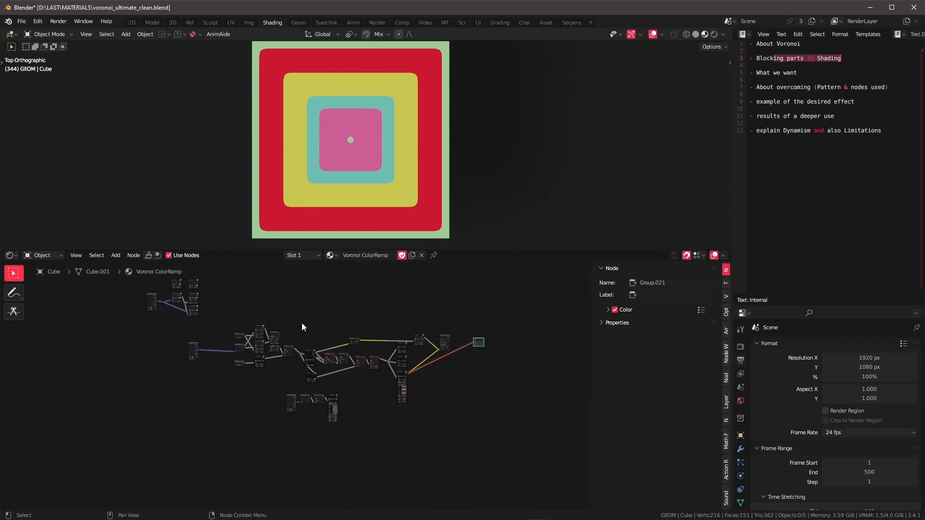
pyautogui.scroll(1, 303, 322)
# Step: Switch the cube's material to Stone Walls and view its brick pattern closely from the front
pyautogui.click(333, 255)
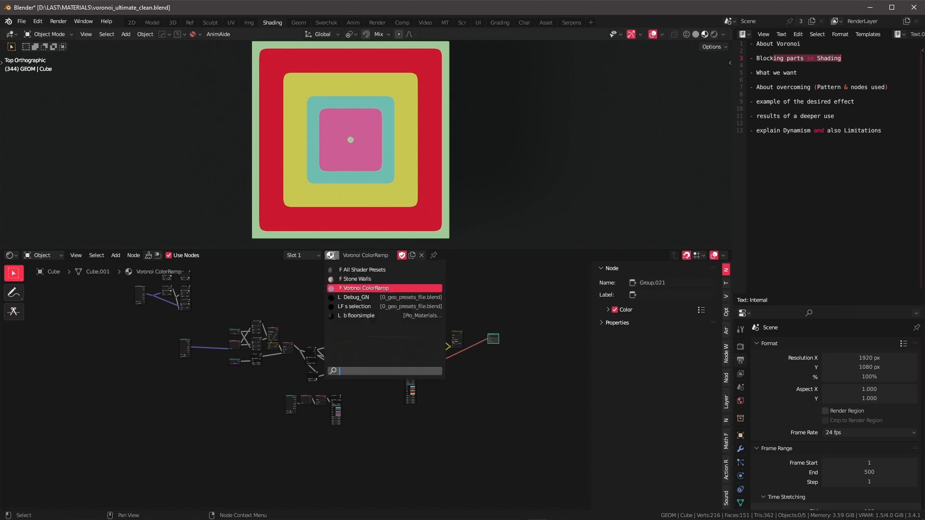
pyautogui.click(367, 279)
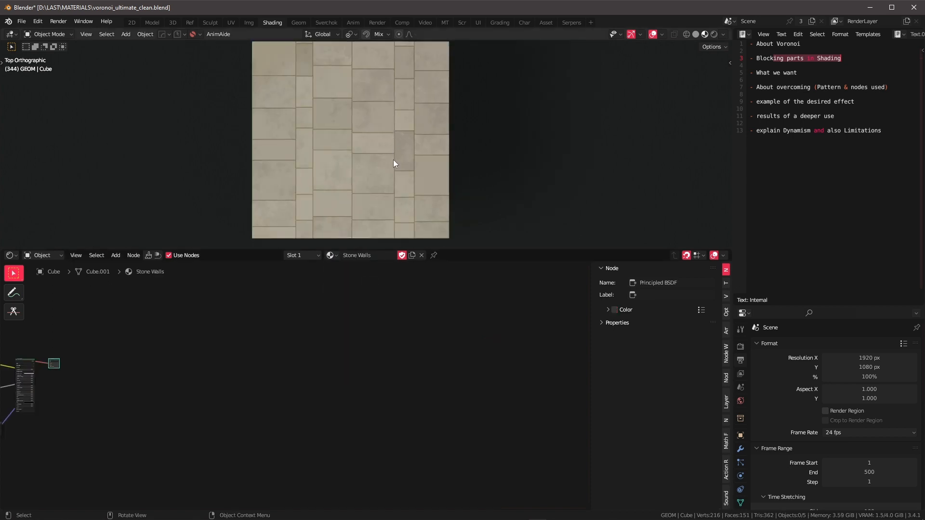
pyautogui.press('KP_1')
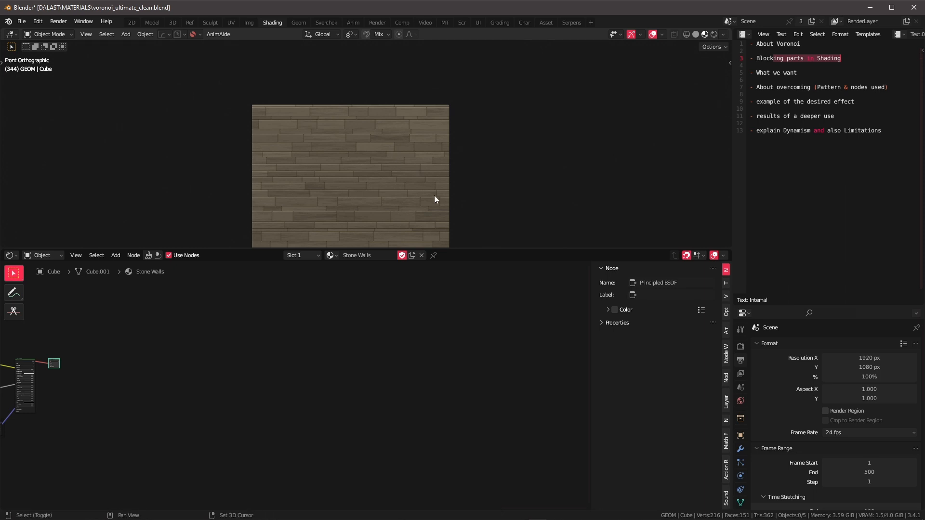
pyautogui.moveTo(438, 151)
pyautogui.keyDown('shift'); pyautogui.mouseDown(button='middle')
pyautogui.moveTo(454, 122)
pyautogui.moveTo(454, 143)
pyautogui.mouseUp(button='middle'); pyautogui.keyUp('shift')
pyautogui.scroll(1, 454, 143)
pyautogui.scroll(1, 438, 112)
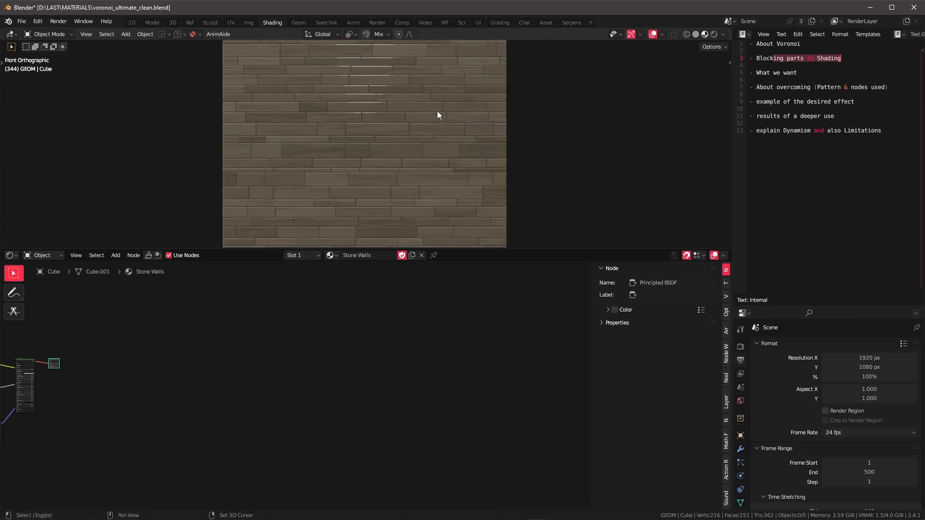
pyautogui.keyDown('shift'); pyautogui.moveTo(437, 110); pyautogui.dragTo(415, 150, button='middle'); pyautogui.keyUp('shift')
pyautogui.scroll(2, 416, 153)
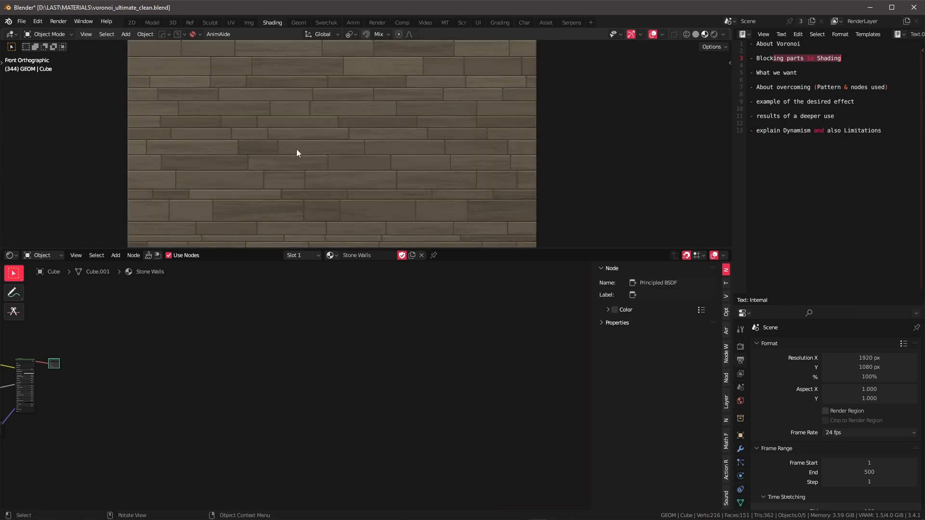
# Step: Annotate the front face with arrows and short strokes marking the lengths and rows of the bricks
pyautogui.press('d')
pyautogui.moveTo(289, 147)
pyautogui.mouseDown()
pyautogui.moveTo(360, 145)
pyautogui.moveTo(352, 150)
pyautogui.mouseUp()
pyautogui.moveTo(289, 145); pyautogui.dragTo(291, 153)
pyautogui.moveTo(368, 148); pyautogui.dragTo(438, 146)
pyautogui.moveTo(421, 168); pyautogui.dragTo(420, 161)
pyautogui.moveTo(373, 198); pyautogui.dragTo(373, 195)
pyautogui.moveTo(279, 122); pyautogui.dragTo(392, 122)
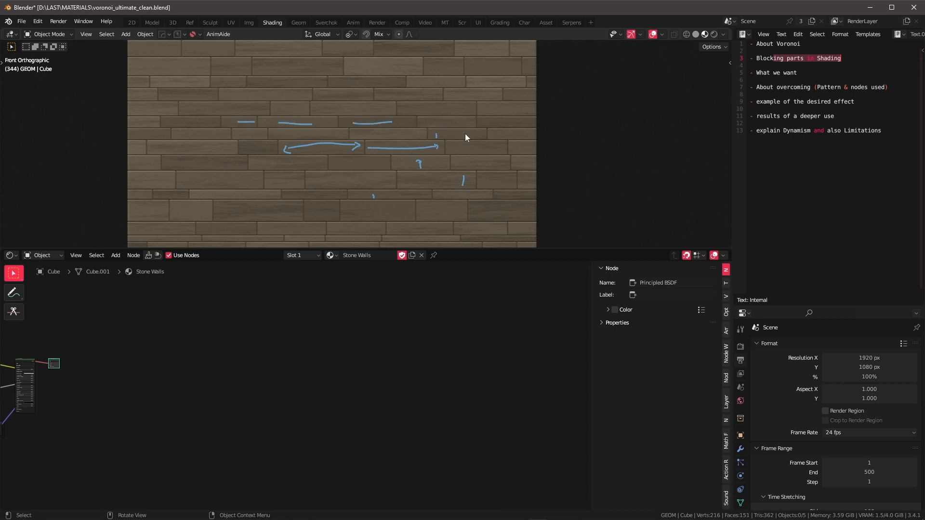
# Step: Erase the annotation strokes from the cube's front face
pyautogui.scroll(-2, 438, 143)
pyautogui.scroll(-2, 440, 140)
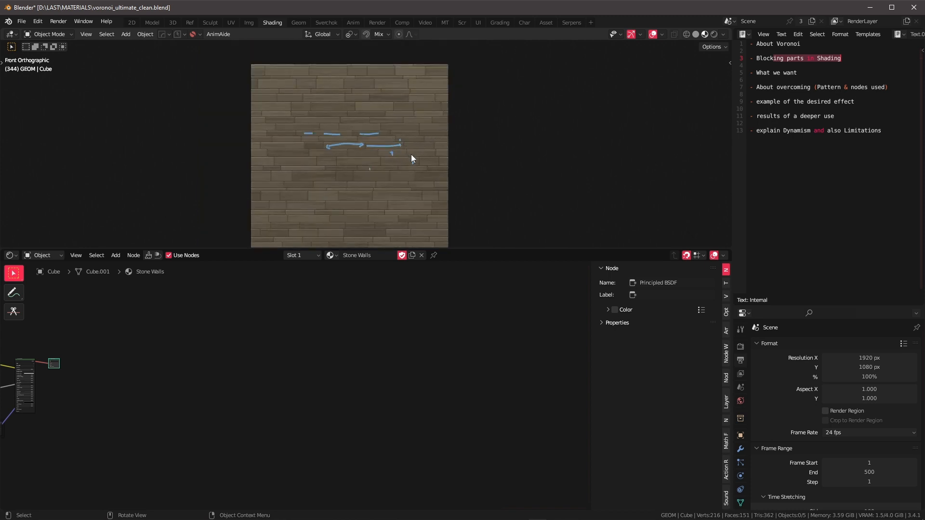
pyautogui.moveTo(427, 174)
pyautogui.mouseDown(button='right')
pyautogui.moveTo(310, 140)
pyautogui.moveTo(368, 126)
pyautogui.mouseUp(button='right')
# Step: Examine the gaps and rounded corners between the bricks on the cube's front face
pyautogui.scroll(1, 381, 157)
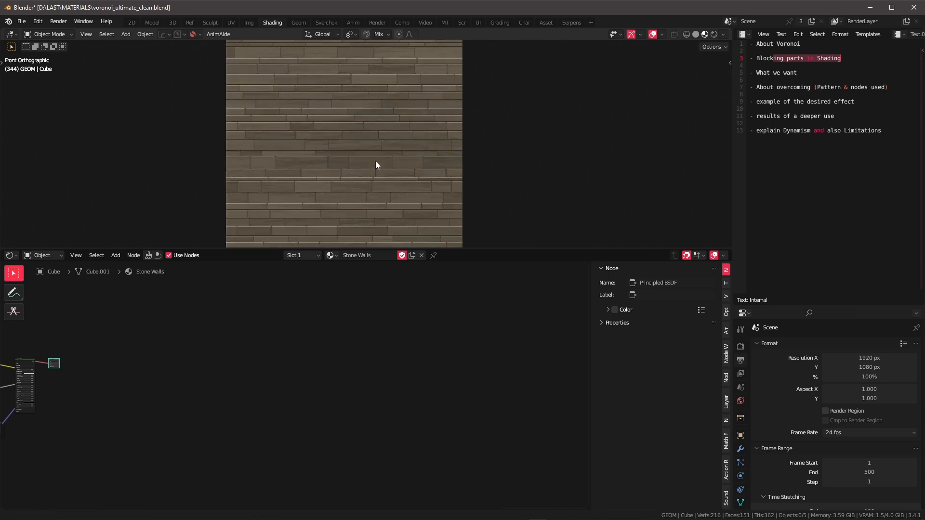
pyautogui.scroll(1, 383, 176)
pyautogui.scroll(-1, 365, 113)
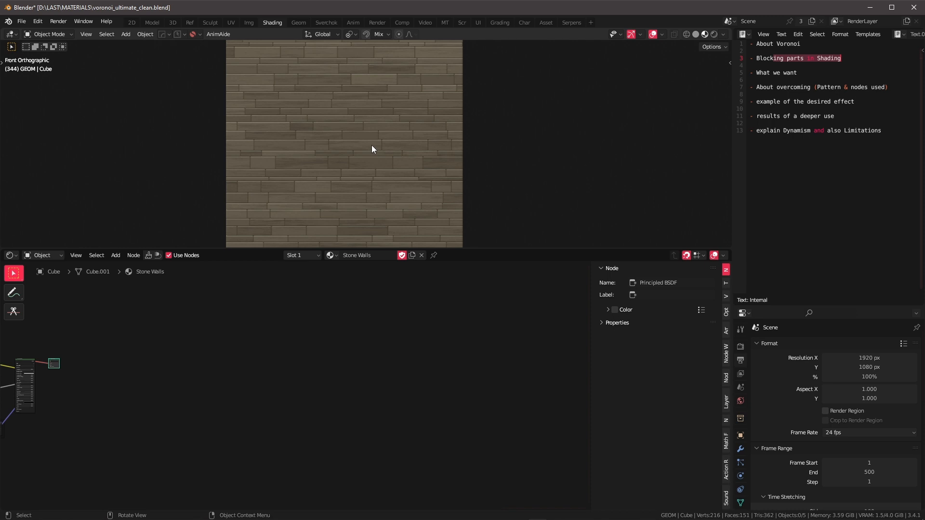
pyautogui.scroll(1, 409, 132)
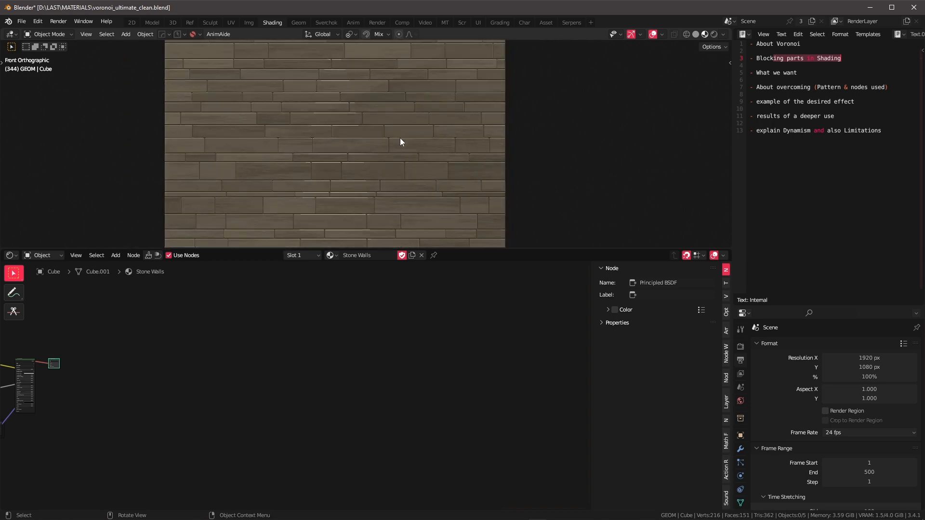
pyautogui.scroll(10, 351, 141)
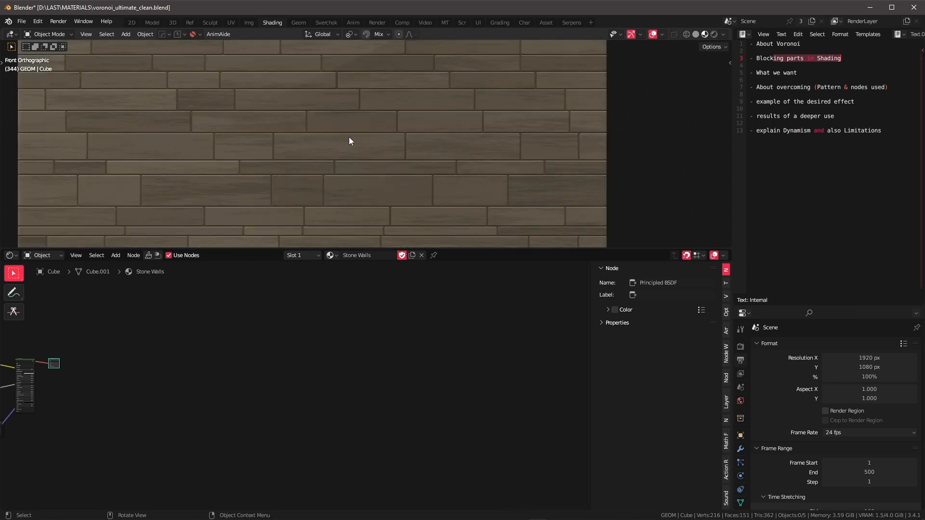
pyautogui.scroll(1, 508, 102)
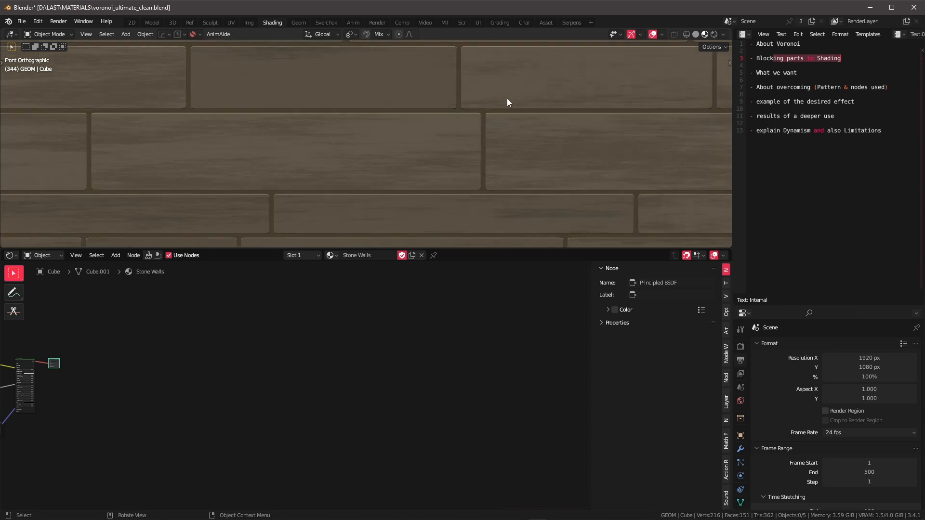
pyautogui.scroll(3, 437, 161)
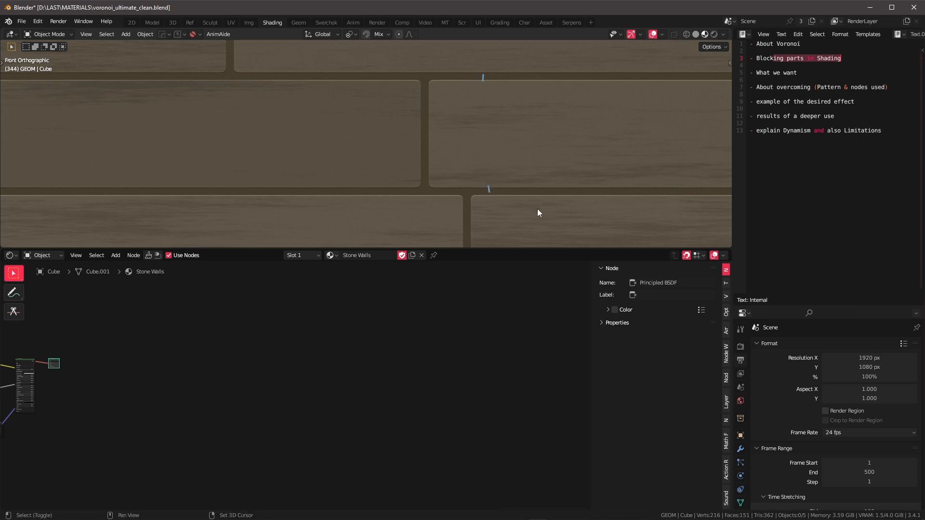
pyautogui.scroll(1, 513, 115)
pyautogui.scroll(-4, 513, 115)
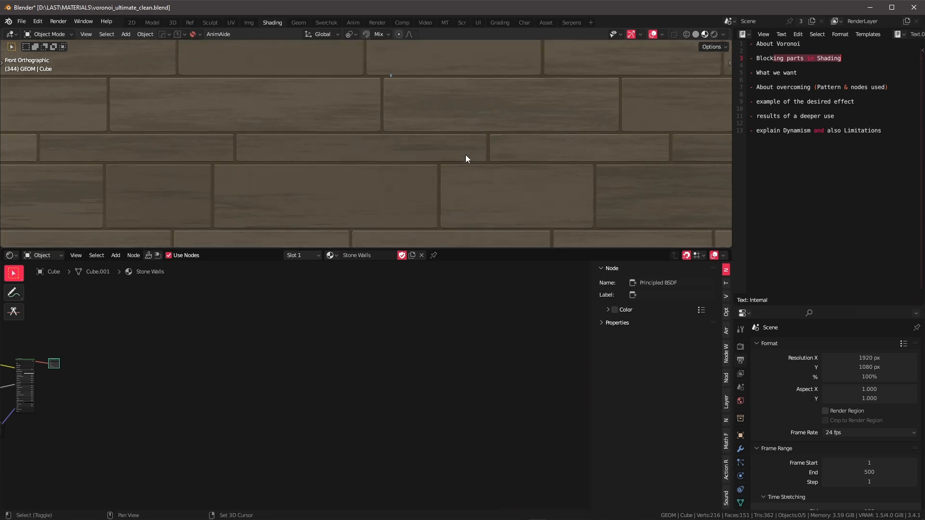
pyautogui.scroll(2, 484, 130)
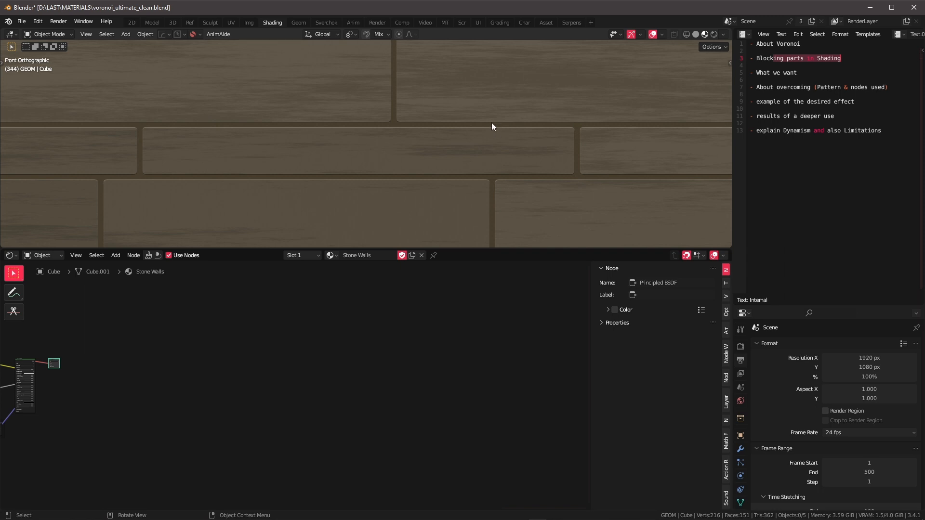
# Step: Annotate the brick joints with strokes, corner curves and arrows showing the gap width and each row's height
pyautogui.moveTo(490, 128); pyautogui.dragTo(493, 128)
pyautogui.moveTo(560, 125)
pyautogui.mouseDown()
pyautogui.moveTo(577, 138)
pyautogui.moveTo(593, 129)
pyautogui.mouseUp()
pyautogui.moveTo(581, 161)
pyautogui.mouseDown()
pyautogui.moveTo(595, 173)
pyautogui.moveTo(570, 171)
pyautogui.mouseUp()
pyautogui.keyDown('shift'); pyautogui.moveTo(384, 80); pyautogui.dragTo(397, 164, button='middle'); pyautogui.keyUp('shift')
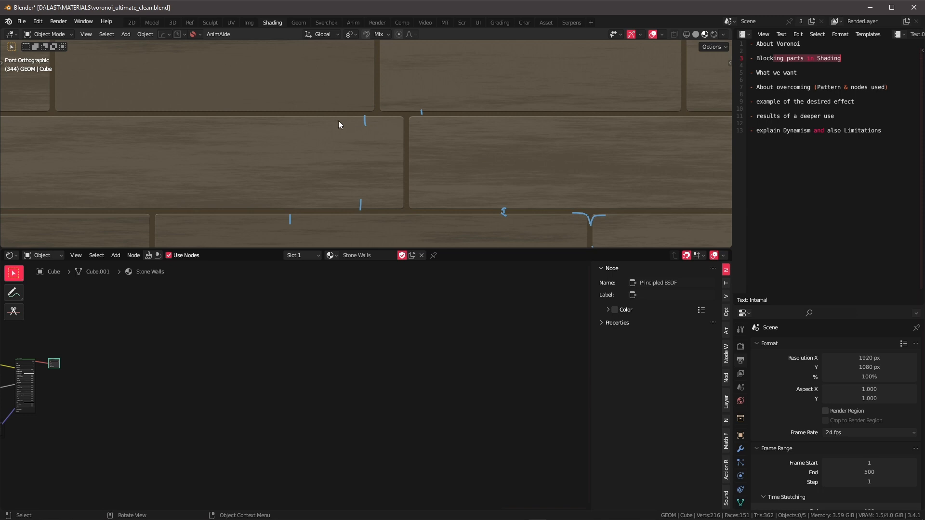
pyautogui.moveTo(307, 116); pyautogui.dragTo(303, 210)
pyautogui.moveTo(307, 117); pyautogui.dragTo(312, 124)
pyautogui.moveTo(328, 239)
pyautogui.keyDown('shift'); pyautogui.mouseDown(button='middle')
pyautogui.moveTo(348, 198)
pyautogui.moveTo(349, 128)
pyautogui.mouseUp(button='middle'); pyautogui.keyUp('shift')
pyautogui.moveTo(289, 101)
pyautogui.mouseDown()
pyautogui.moveTo(291, 142)
pyautogui.moveTo(294, 111)
pyautogui.mouseUp()
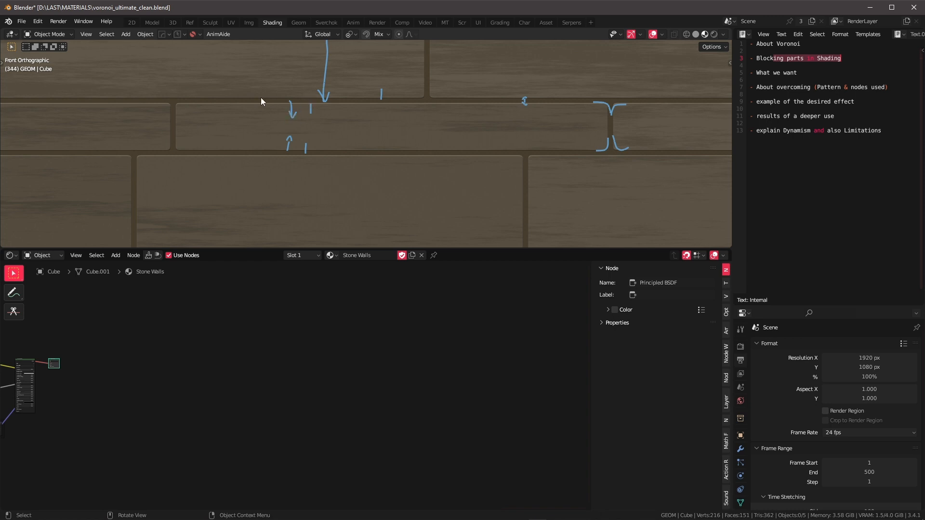
# Step: Erase all annotation strokes around the brick joints
pyautogui.moveTo(563, 149)
pyautogui.keyDown('ctrl'); pyautogui.mouseDown()
pyautogui.moveTo(646, 93)
pyautogui.moveTo(244, 117)
pyautogui.moveTo(325, 97)
pyautogui.mouseUp(); pyautogui.keyUp('ctrl')
pyautogui.moveTo(321, 103)
pyautogui.mouseDown(button='right')
pyautogui.moveTo(653, 108)
pyautogui.moveTo(417, 122)
pyautogui.mouseUp(button='right')
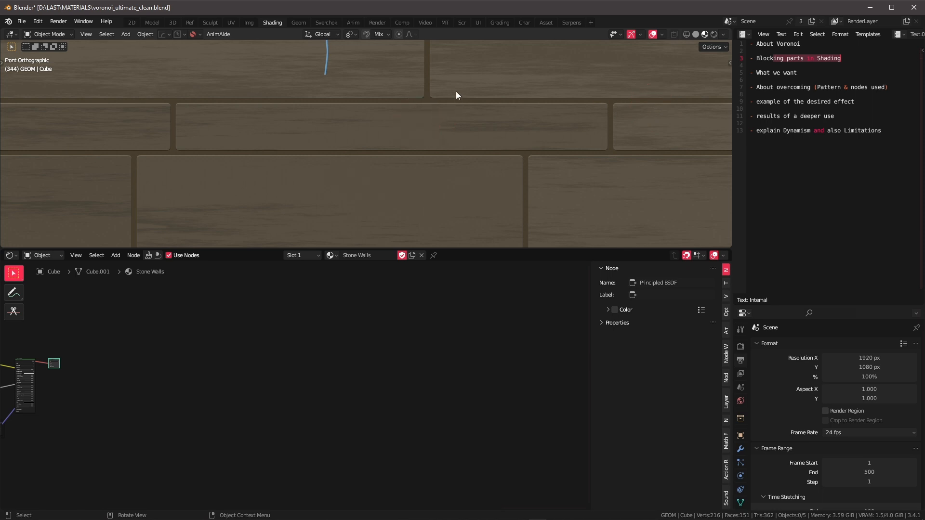
pyautogui.keyDown('shift'); pyautogui.moveTo(434, 100); pyautogui.dragTo(432, 184, button='middle'); pyautogui.keyUp('shift')
pyautogui.moveTo(303, 148)
pyautogui.mouseDown(button='right')
pyautogui.moveTo(314, 132)
pyautogui.moveTo(467, 71)
pyautogui.mouseUp(button='right')
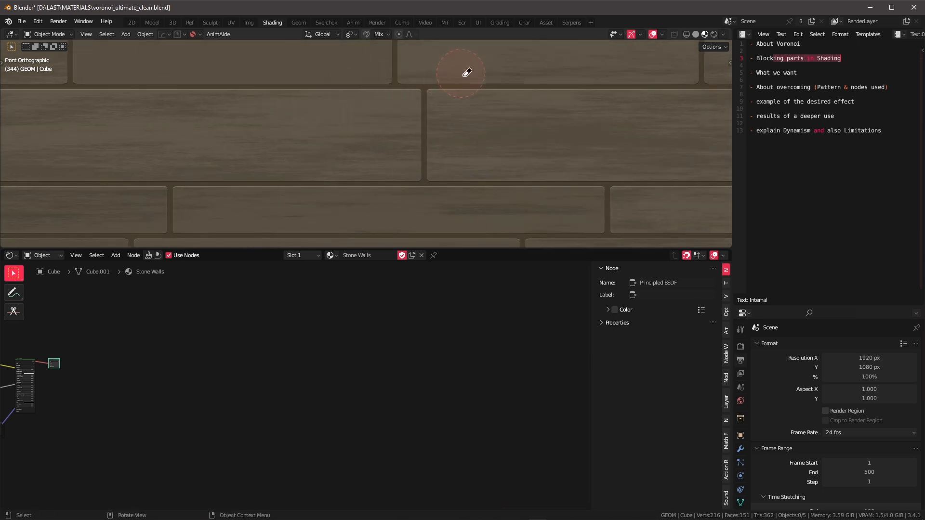
# Step: View the whole Stone Walls cube in perspective to compare the brick pattern on its top and sides
pyautogui.scroll(-10, 483, 123)
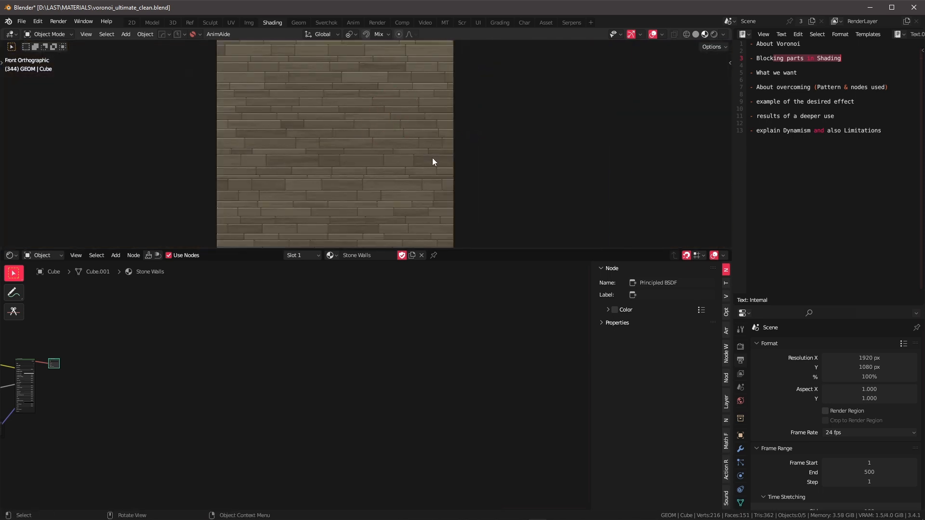
pyautogui.moveTo(432, 157); pyautogui.dragTo(451, 179, button='middle')
pyautogui.scroll(4, 451, 170)
pyautogui.scroll(2, 435, 175)
pyautogui.scroll(-1, 418, 163)
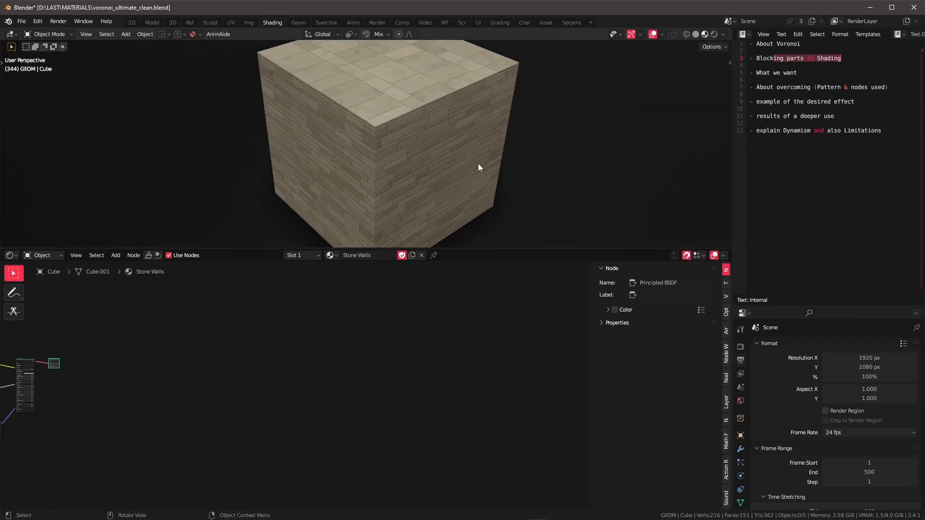